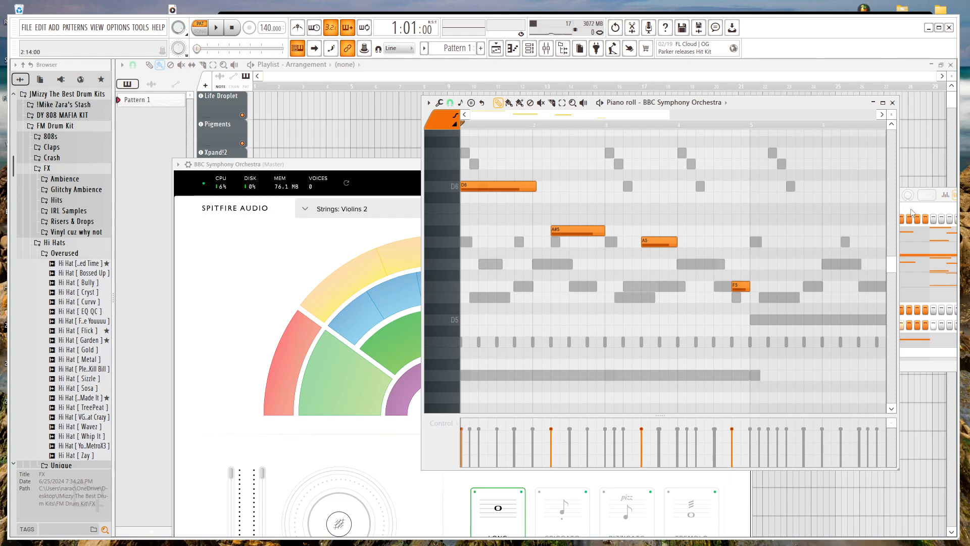
# Bring up the channel rack, open the mixer and select the mel master track.
pyautogui.click(912, 211)
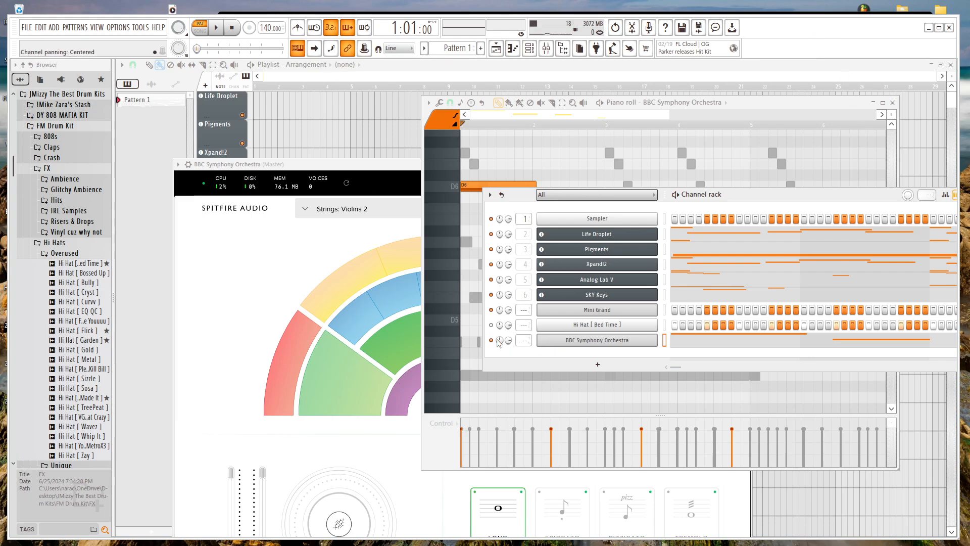
pyautogui.click(546, 48)
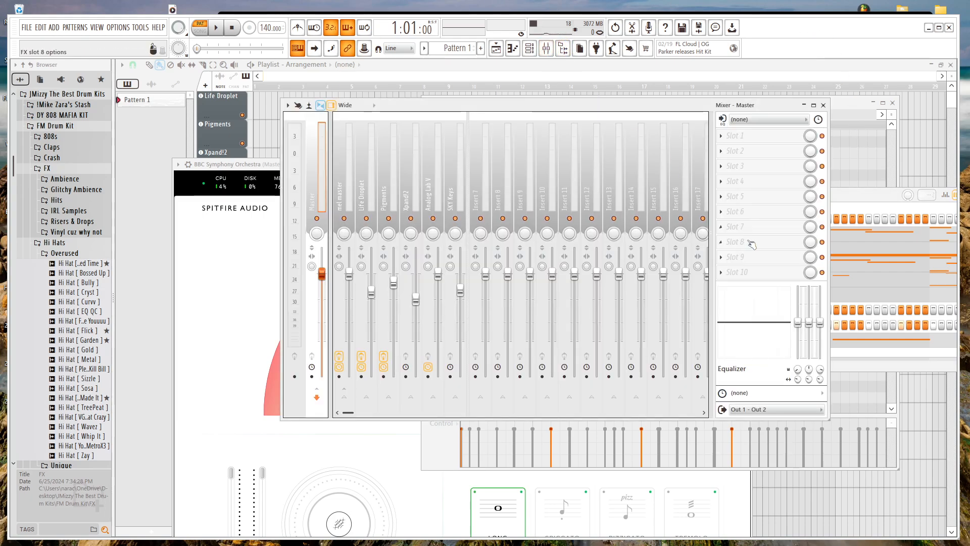
pyautogui.click(470, 189)
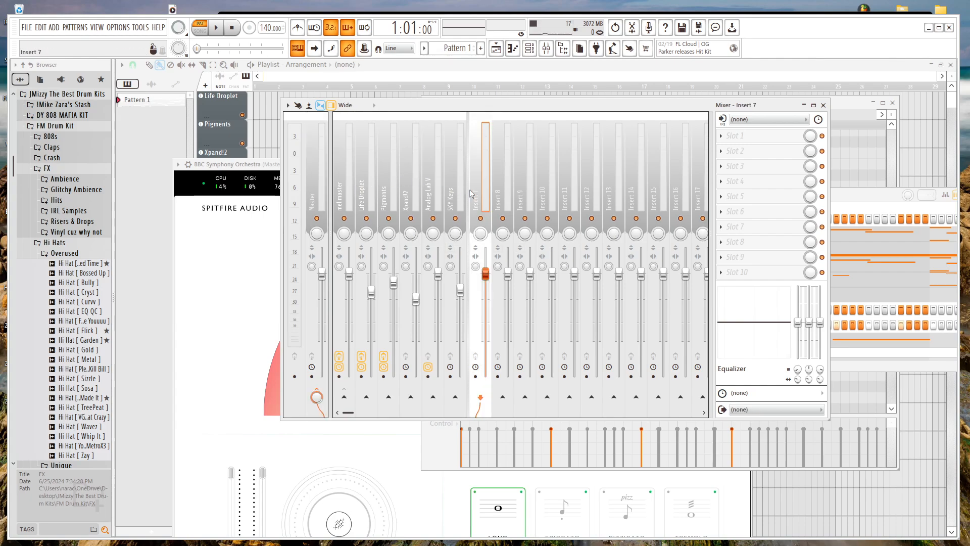
pyautogui.click(465, 188)
pyautogui.click(341, 196)
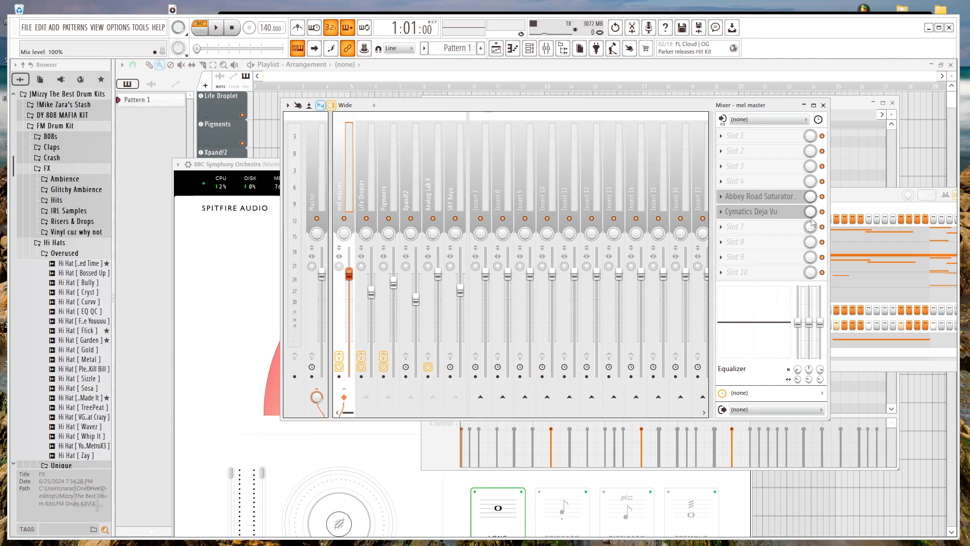
# Play Pattern 1 and compare the melody with Cymatics Deja Vu bypassed and enabled on mel master.
pyautogui.press('space')
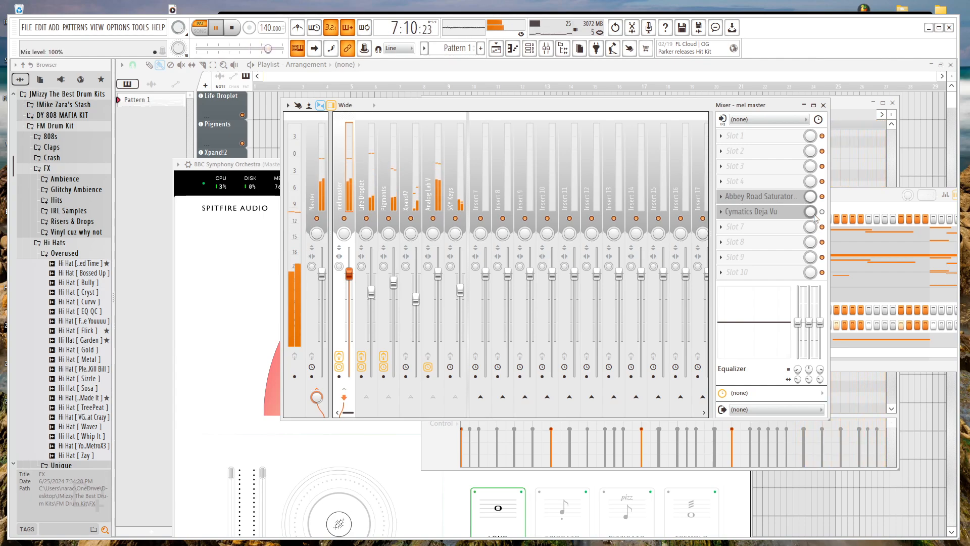
pyautogui.press('space')
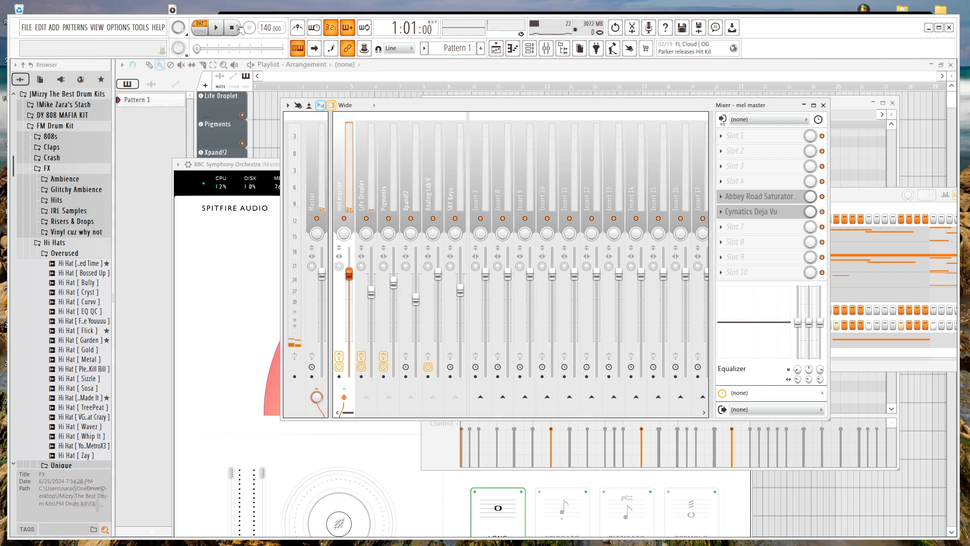
pyautogui.click(216, 28)
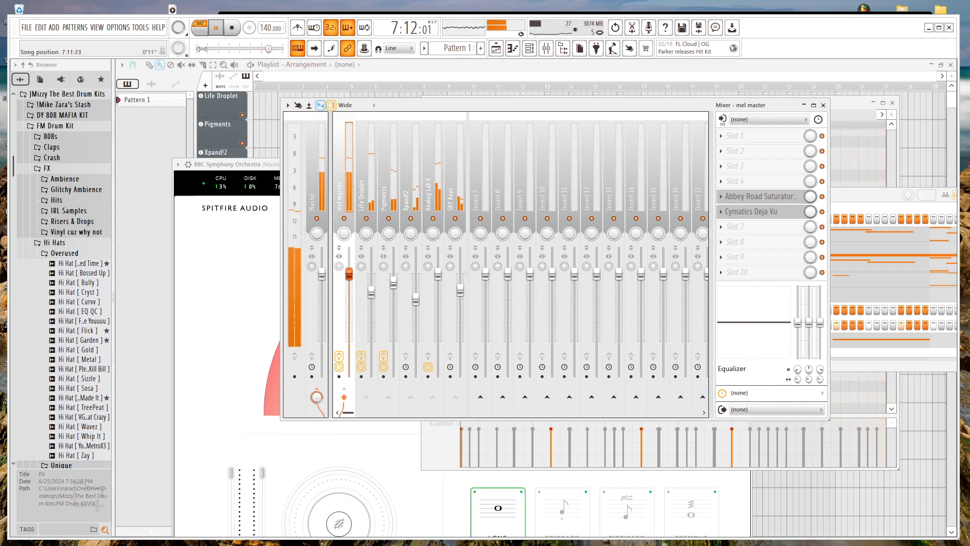
pyautogui.press('space')
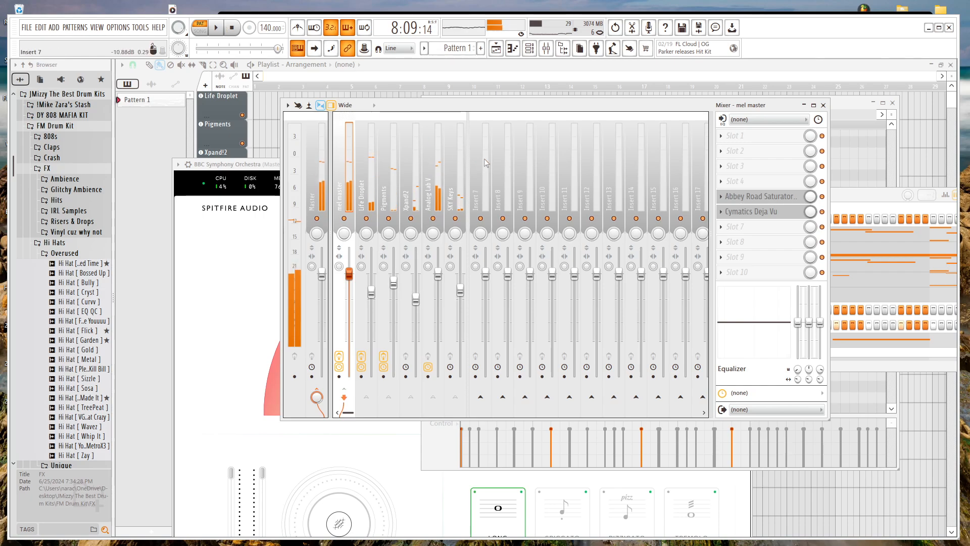
# Inspect the Cymatics Deja Vu settings on mel master, then audition the pattern with the effect off and on again.
pyautogui.click(740, 212)
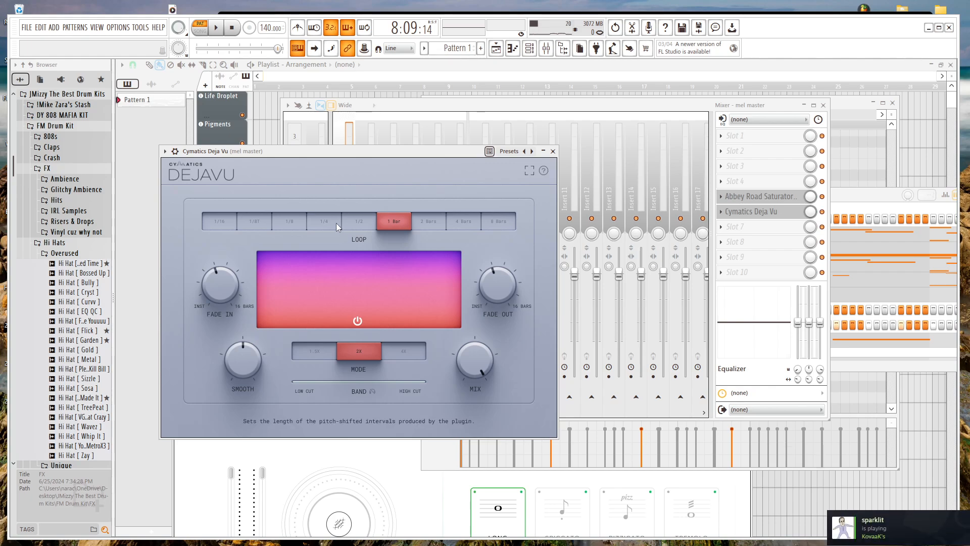
pyautogui.click(823, 212)
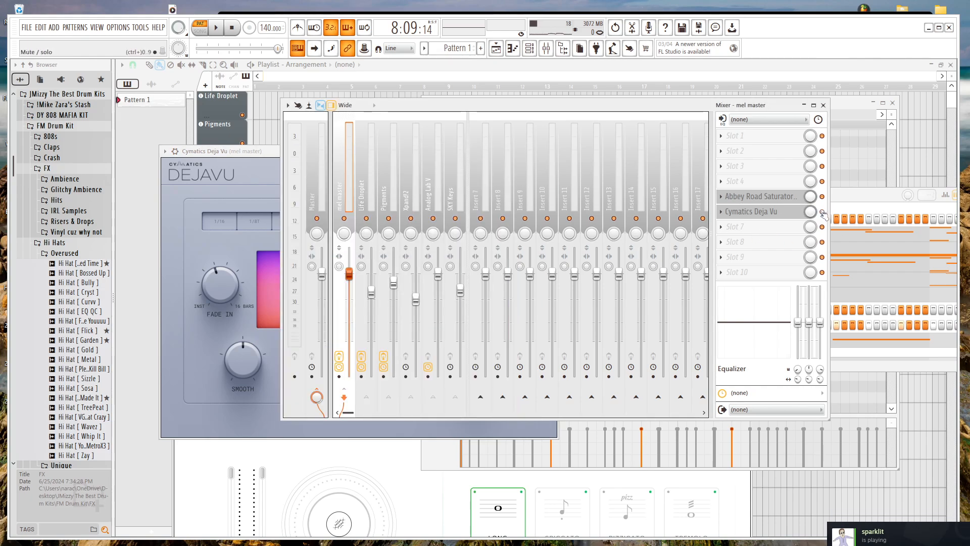
pyautogui.press('space')
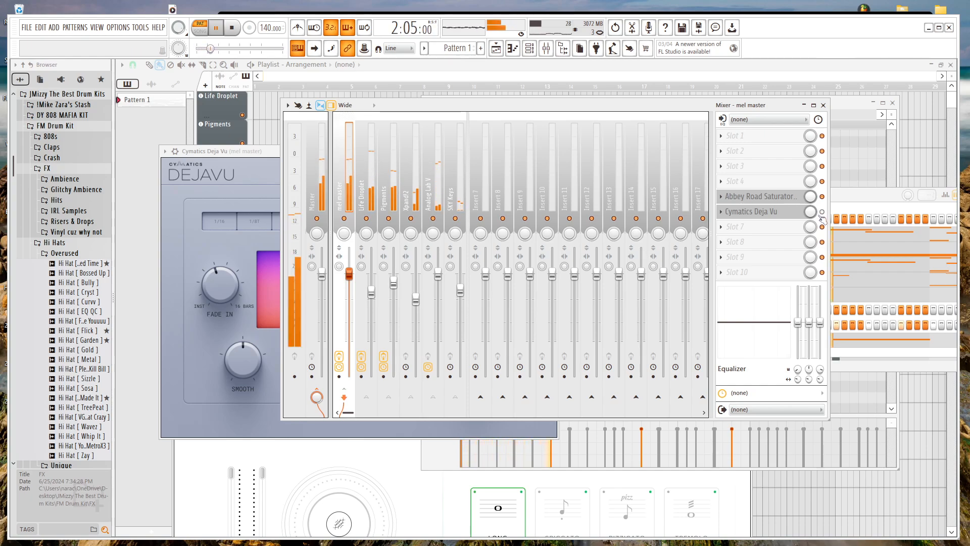
pyautogui.press('space')
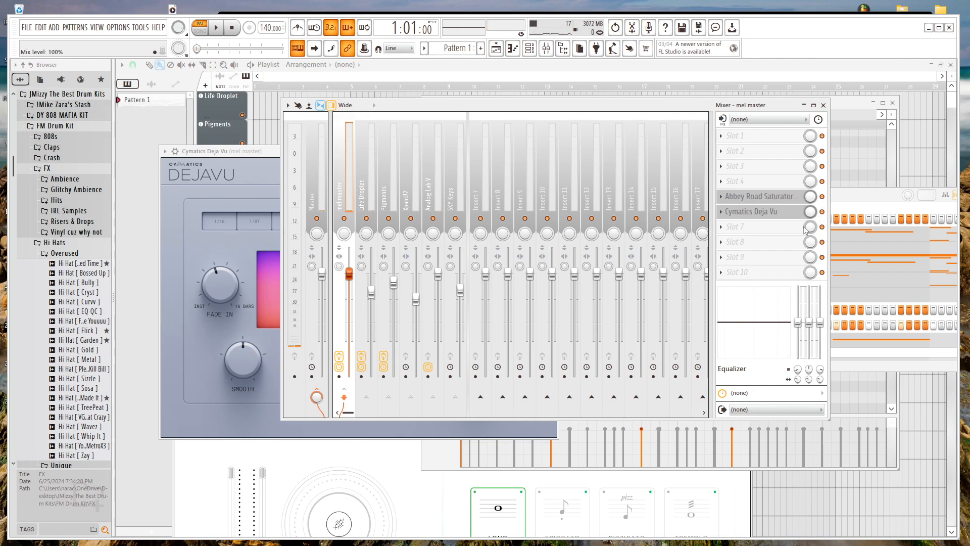
pyautogui.press('space')
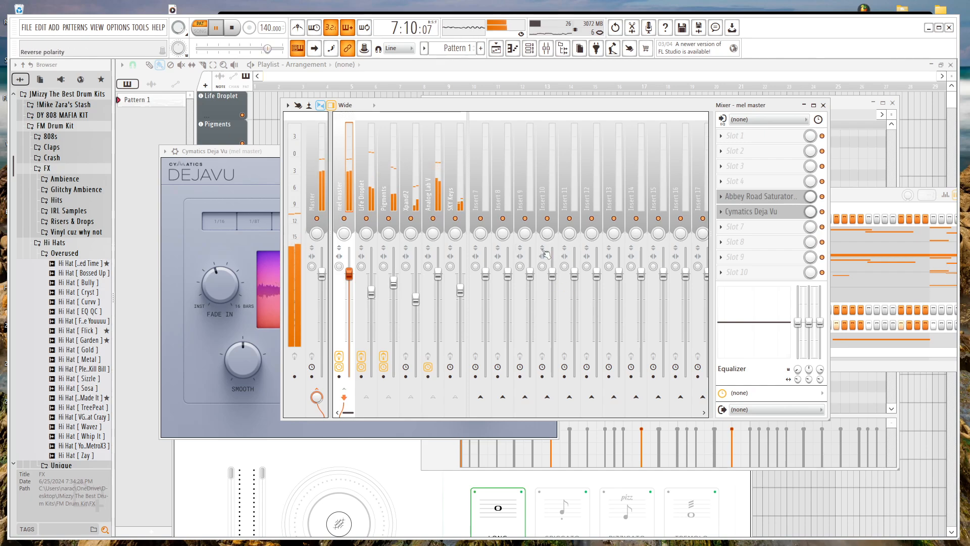
pyautogui.press('space')
# Open the BBC Symphony Orchestra channel's piano roll and play its notes from the start of the pattern.
pyautogui.click(861, 201)
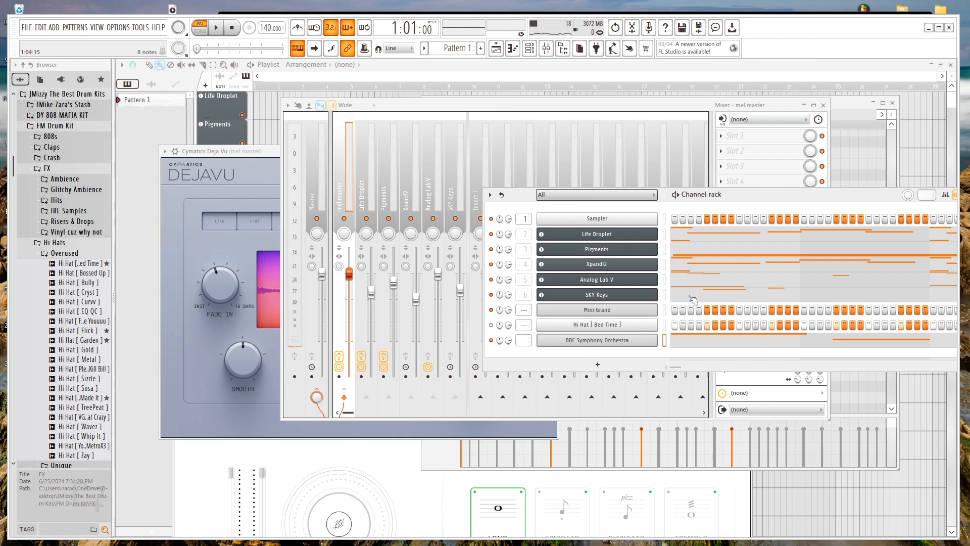
pyautogui.click(737, 346)
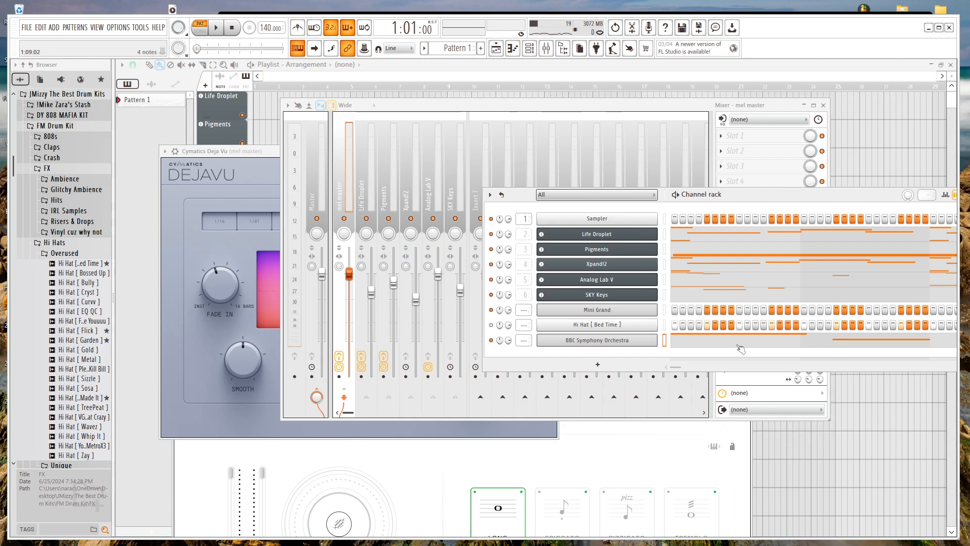
pyautogui.click(741, 348)
pyautogui.hscroll(3, 586, 196)
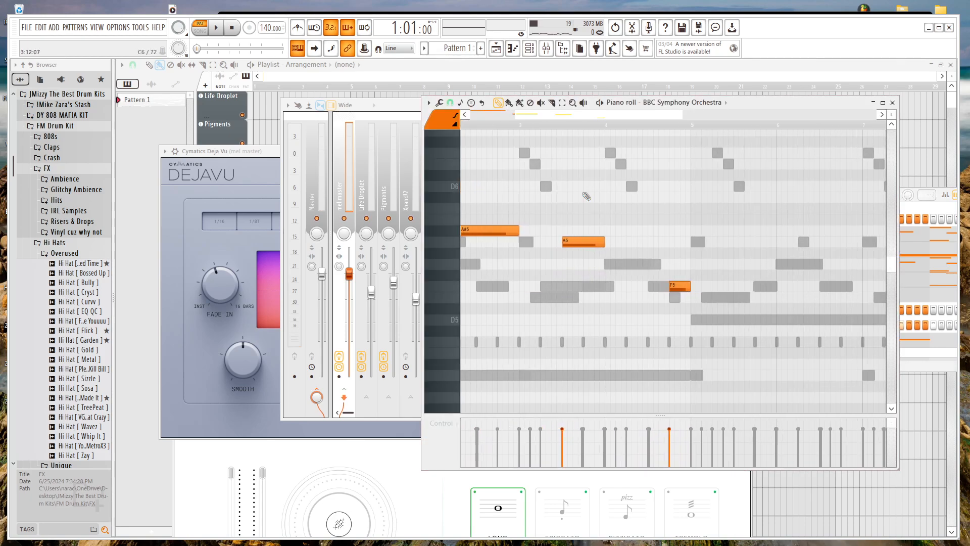
pyautogui.click(598, 126)
pyautogui.hscroll(-4, 652, 132)
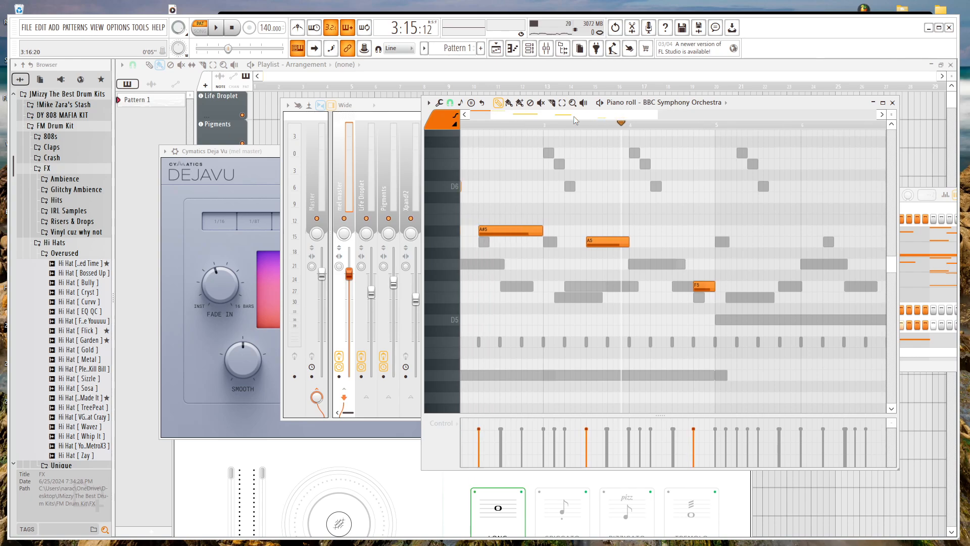
pyautogui.moveTo(709, 122); pyautogui.dragTo(169, 203)
pyautogui.press('space')
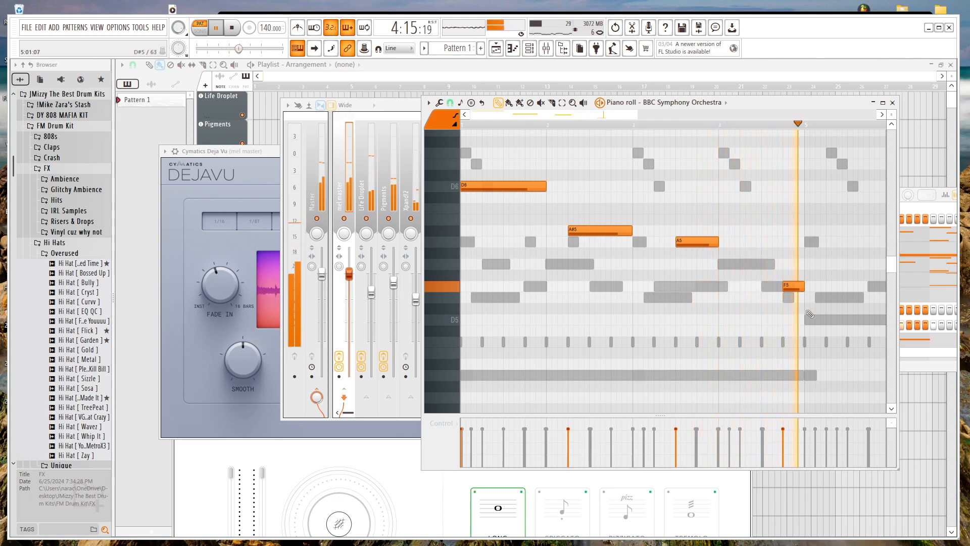
pyautogui.keyDown('ctrl'); pyautogui.scroll(-3, 591, 182); pyautogui.keyUp('ctrl')
pyautogui.press('space')
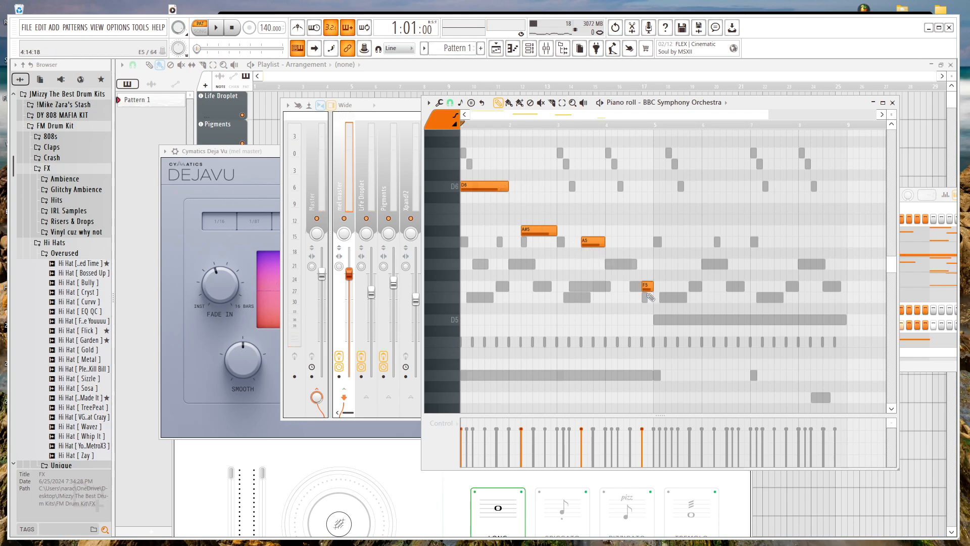
# Switch to the Paint tool and examine the D6, A#5, A5 and F5 notes in the BBC Symphony Orchestra piano roll.
pyautogui.keyDown('ctrl'); pyautogui.scroll(3, 513, 284); pyautogui.keyUp('ctrl')
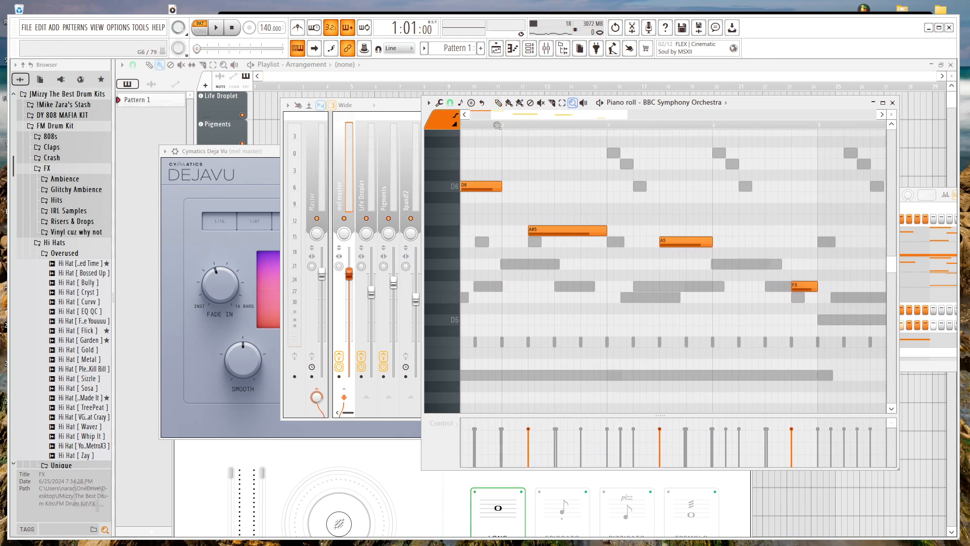
pyautogui.hscroll(-2, 499, 172)
pyautogui.click(502, 184)
pyautogui.rightClick(503, 182)
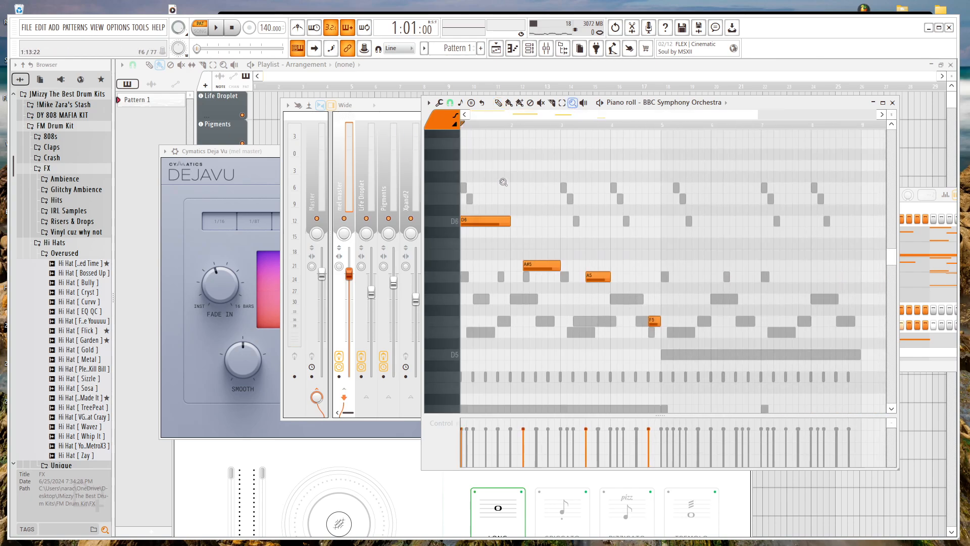
pyautogui.click(509, 103)
pyautogui.click(477, 222)
pyautogui.scroll(2, 515, 290)
pyautogui.click(543, 264)
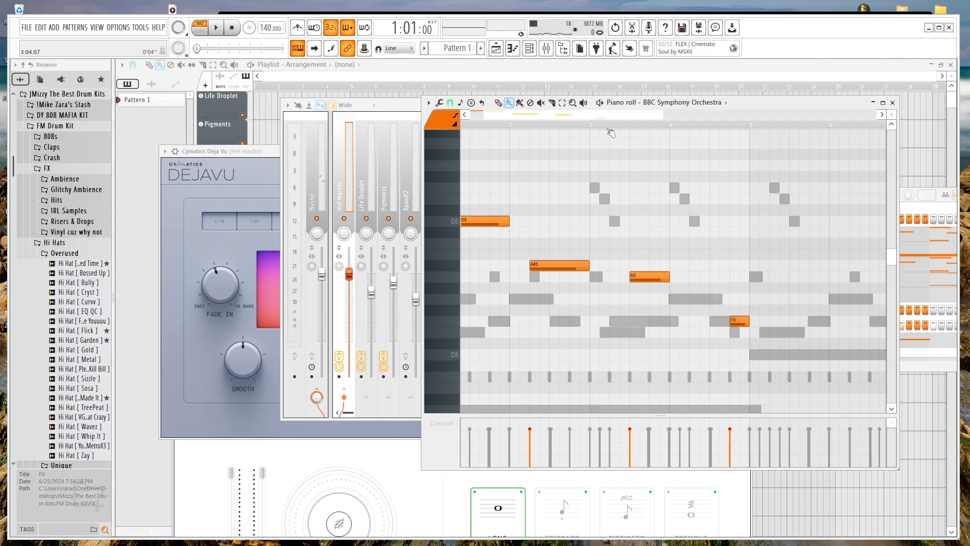
pyautogui.click(646, 274)
pyautogui.click(741, 322)
pyautogui.scroll(-1, 744, 298)
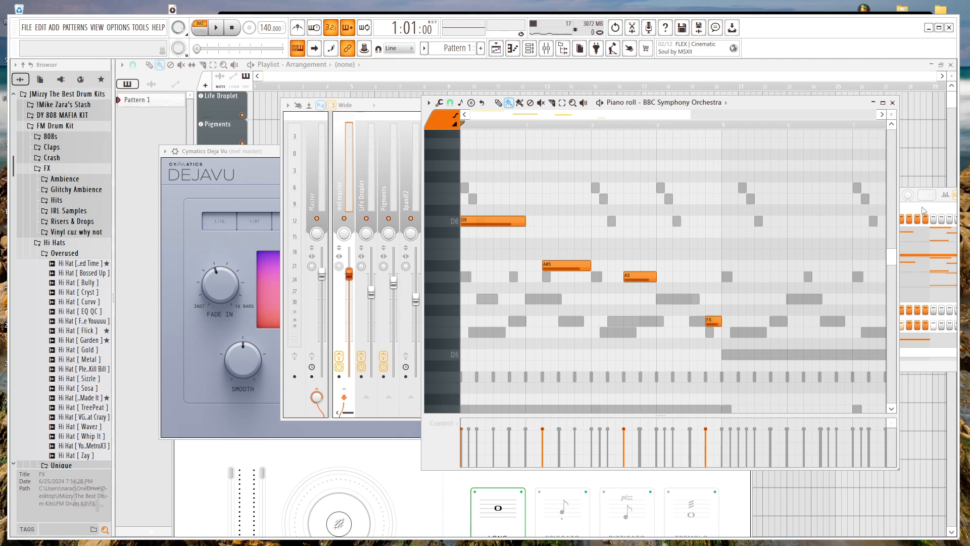
pyautogui.scroll(2, 641, 242)
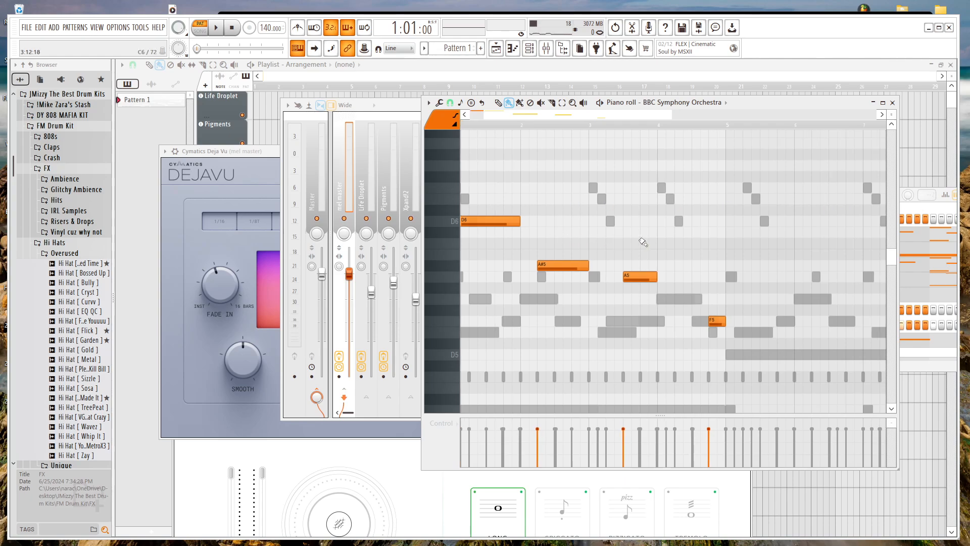
# Review the Deja Vu plugin, return to the BBC Symphony Orchestra piano roll's lower notes and briefly play the pattern.
pyautogui.click(265, 240)
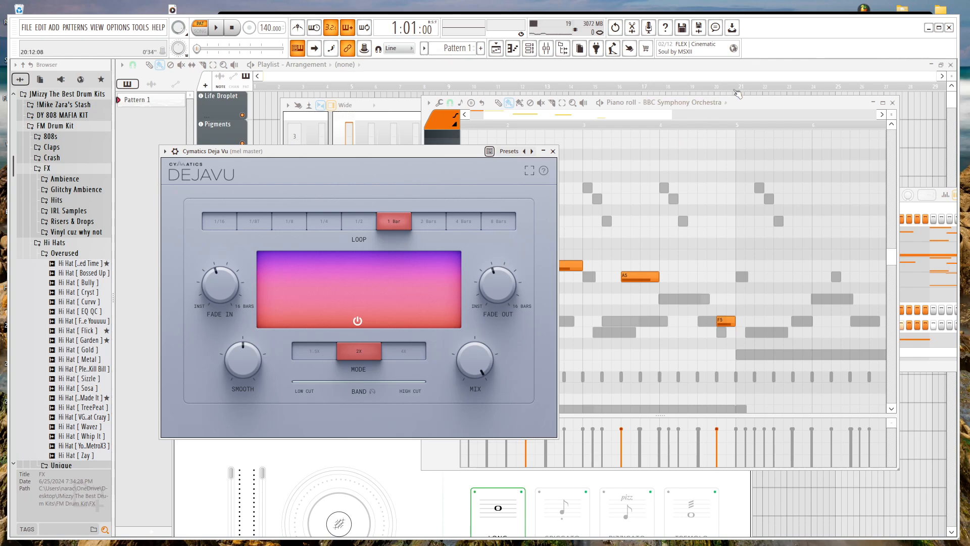
pyautogui.click(766, 112)
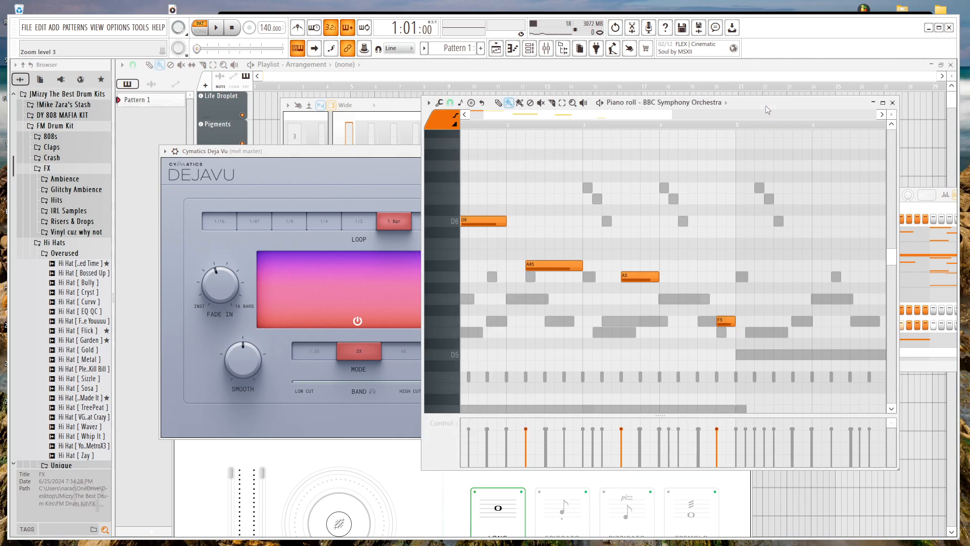
pyautogui.scroll(-1, 741, 115)
pyautogui.scroll(-3, 537, 233)
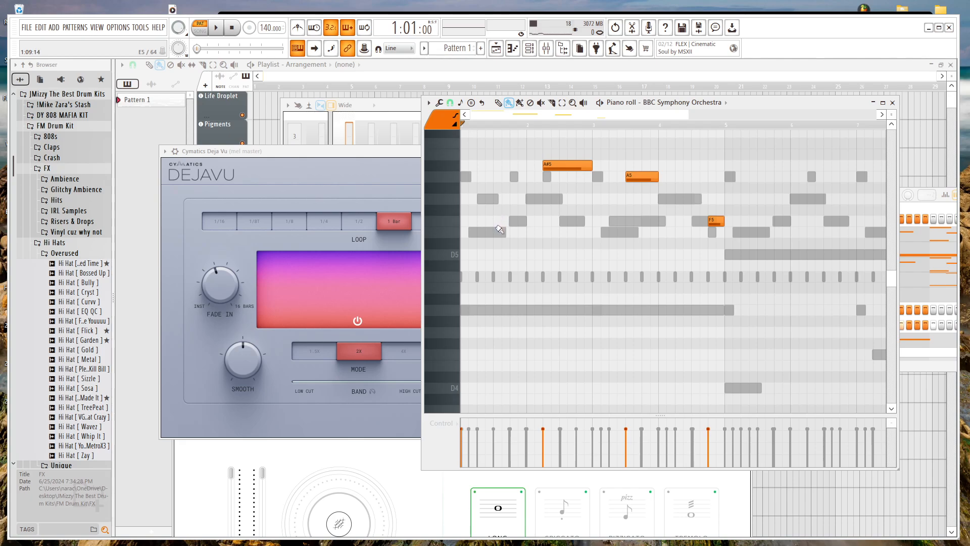
pyautogui.press('space')
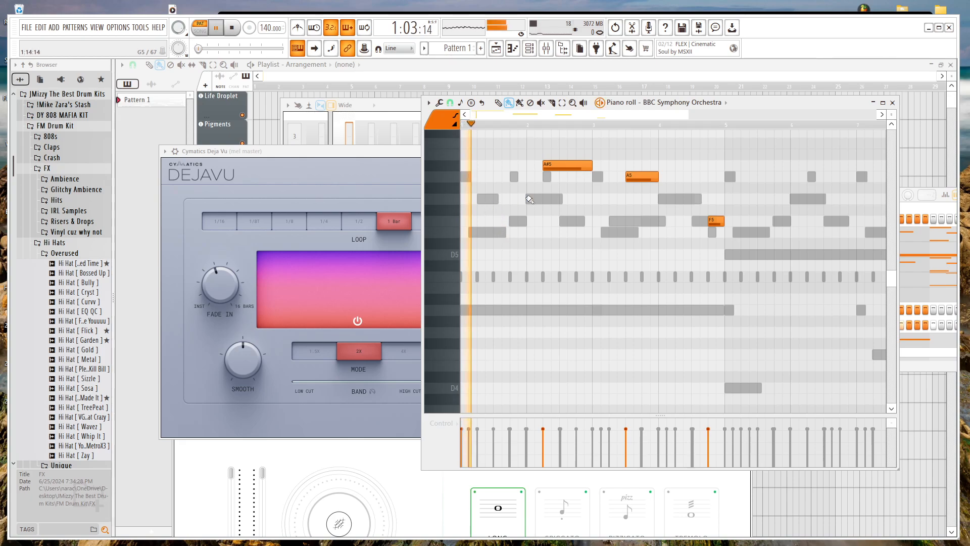
pyautogui.press('space')
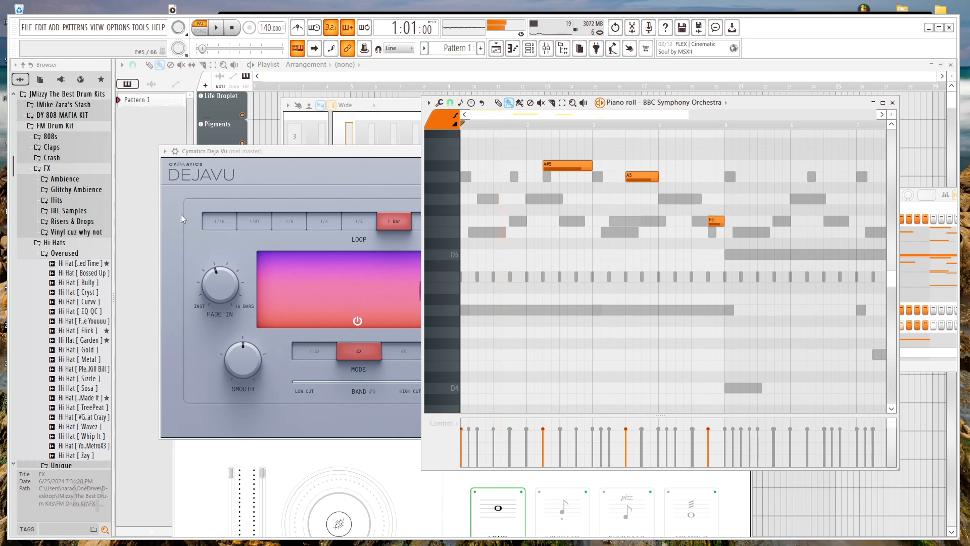
# Expand the Ambience folder under FX and audition the FX [ Complete ] and FX [ Driving ] samples, then play the pattern.
pyautogui.click(65, 180)
pyautogui.click(74, 209)
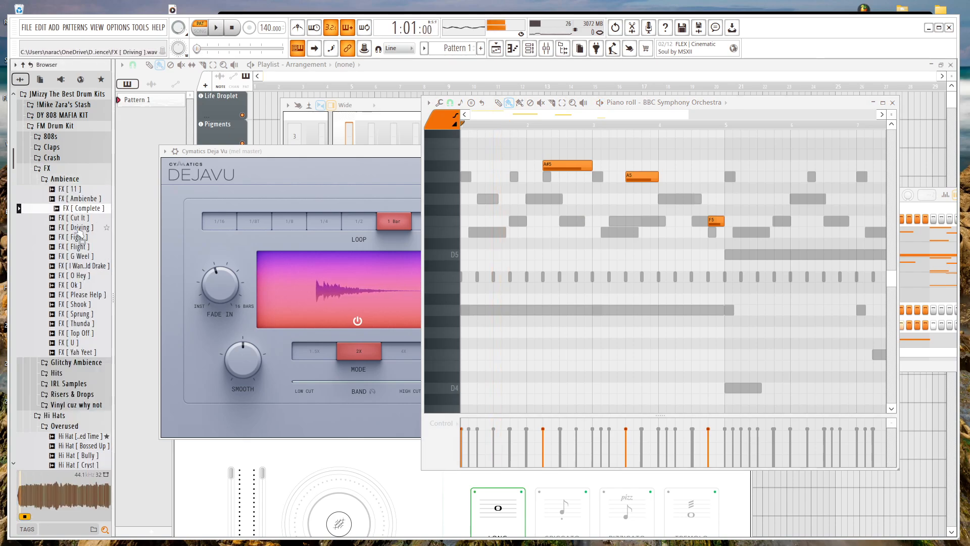
pyautogui.click(76, 229)
pyautogui.press('space')
pyautogui.press('space')
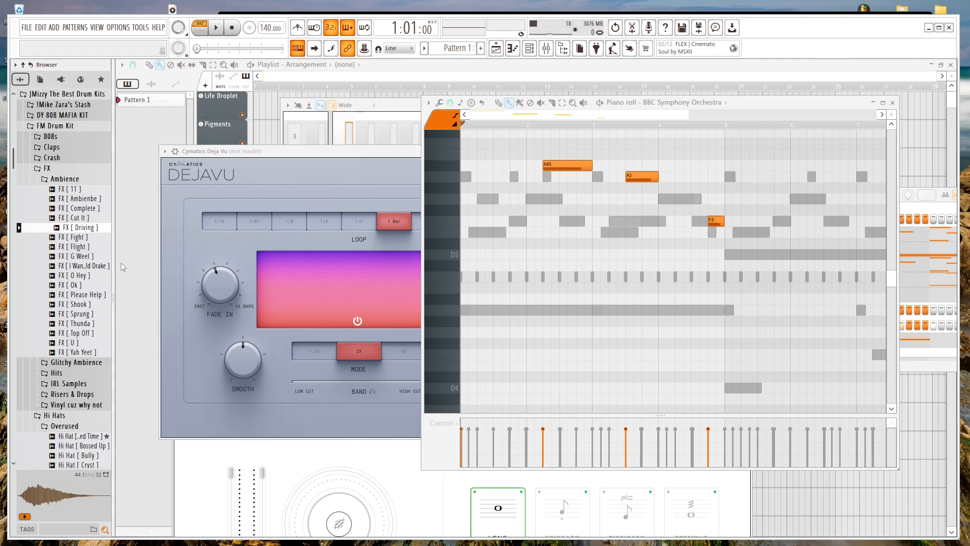
# Preview the FX [ Sprung ] sample, add it to the channel rack as a new channel and play the pattern.
pyautogui.click(86, 314)
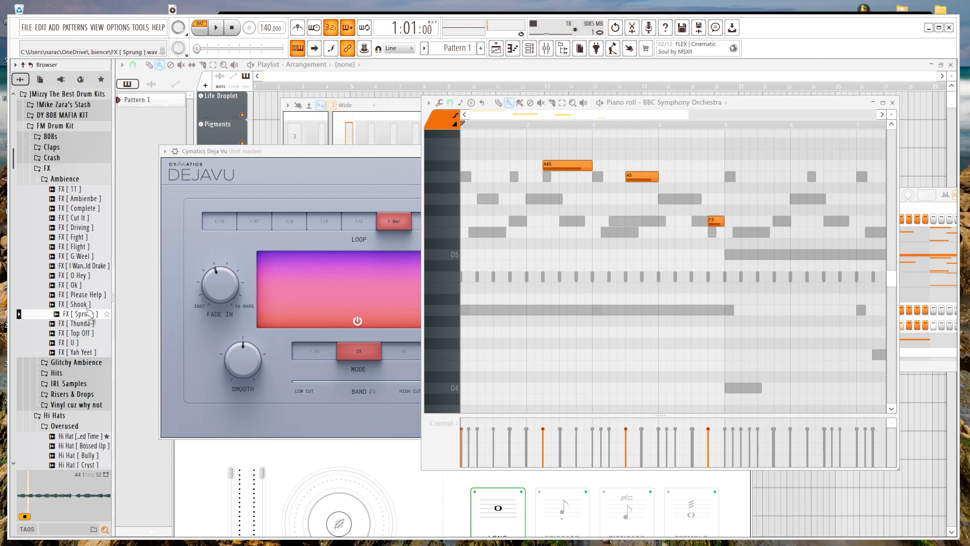
pyautogui.click(530, 48)
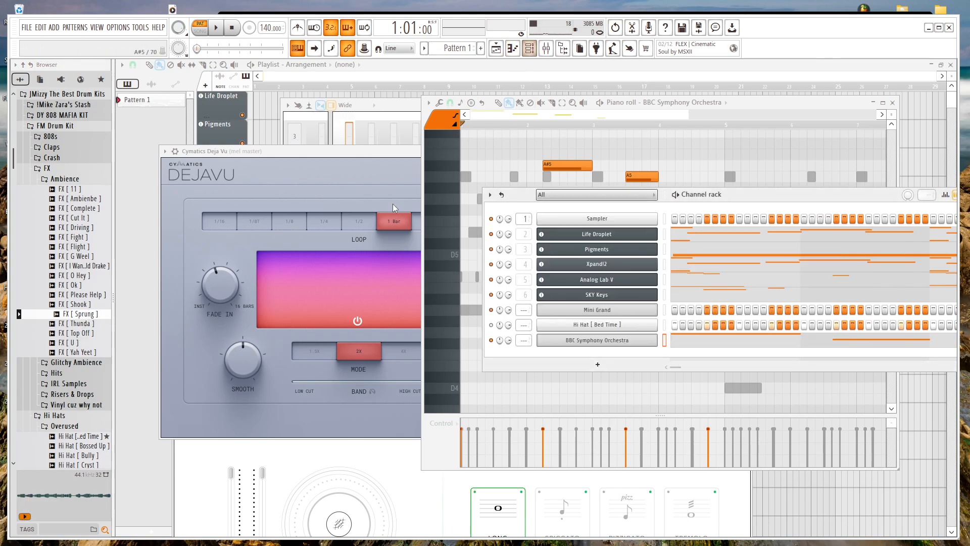
pyautogui.moveTo(68, 314); pyautogui.dragTo(571, 360)
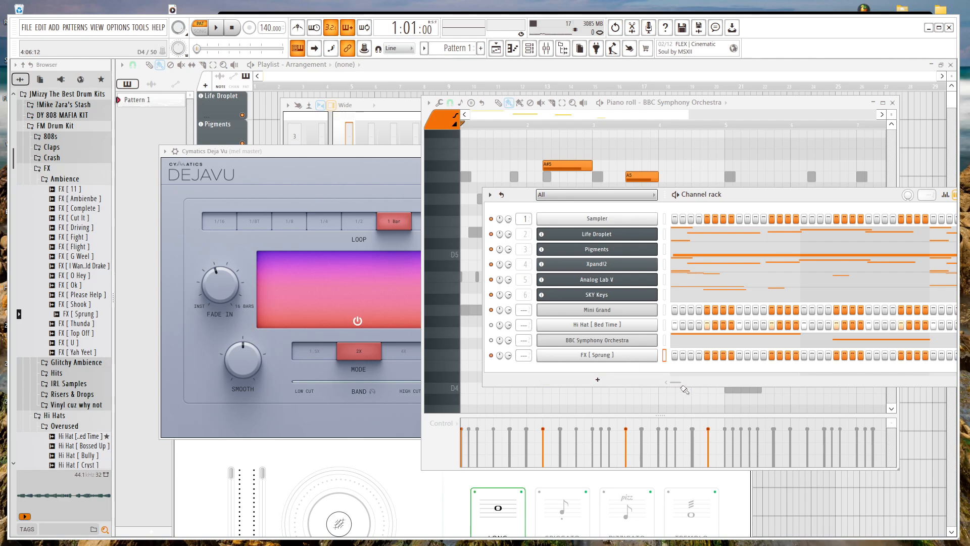
pyautogui.press('space')
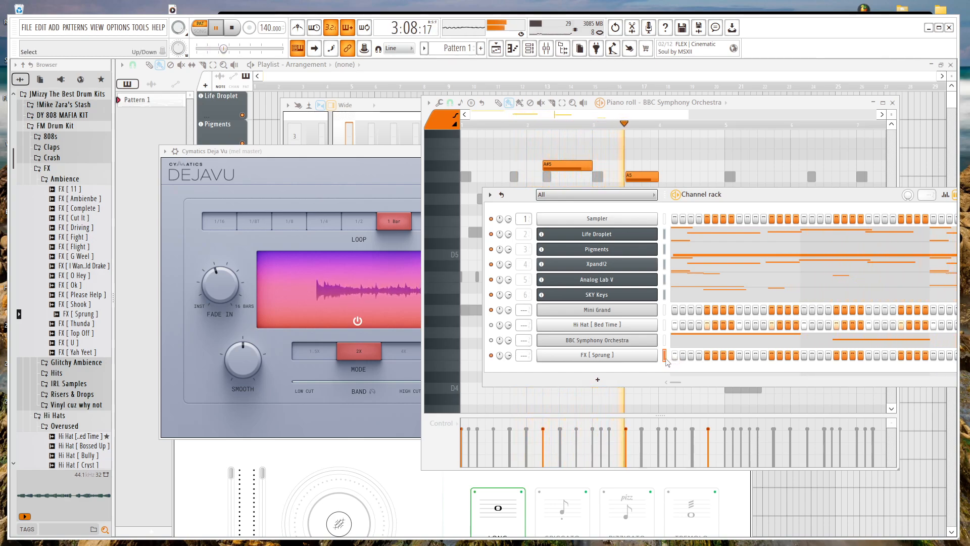
# Stop playback, examine the FX [ Sprung ] channel's sampler settings and close all open windows.
pyautogui.click(741, 112)
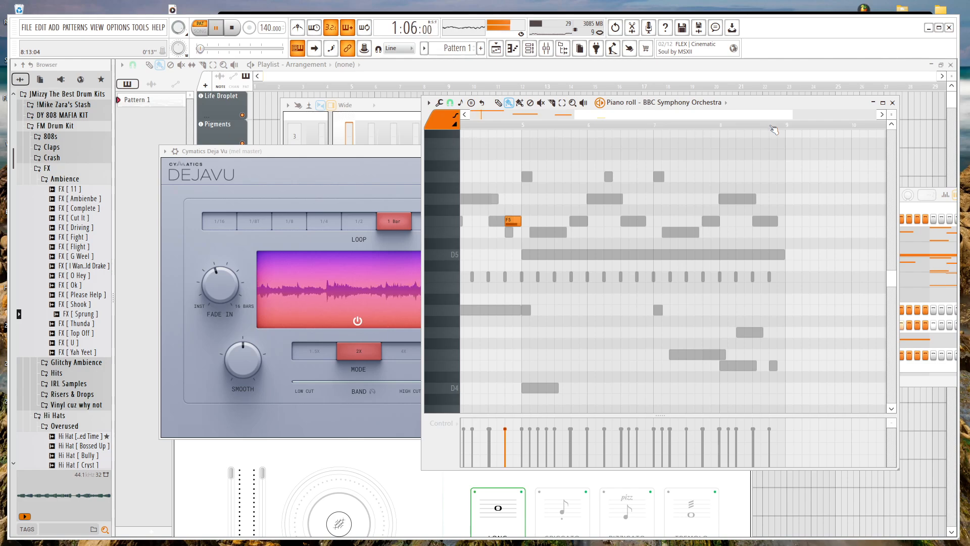
pyautogui.click(917, 216)
pyautogui.press('space')
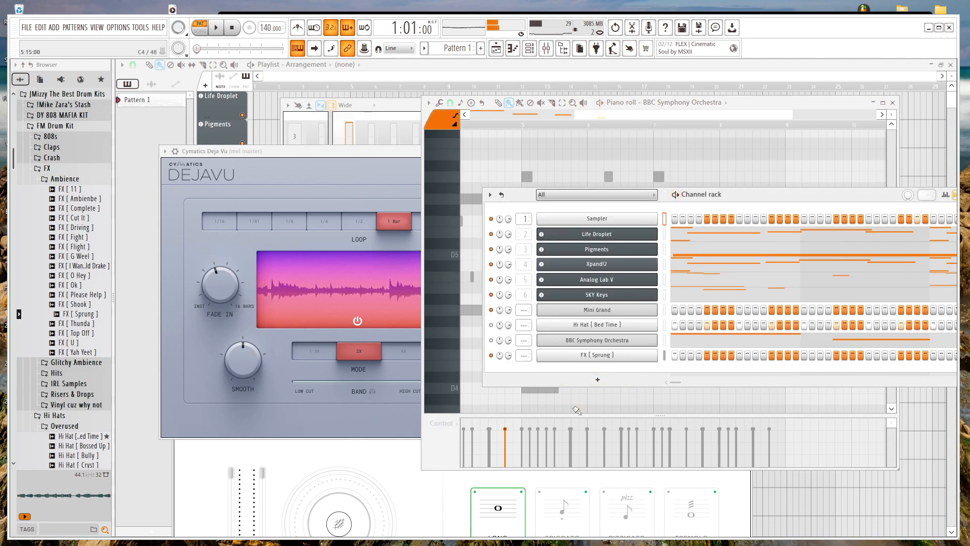
pyautogui.click(608, 354)
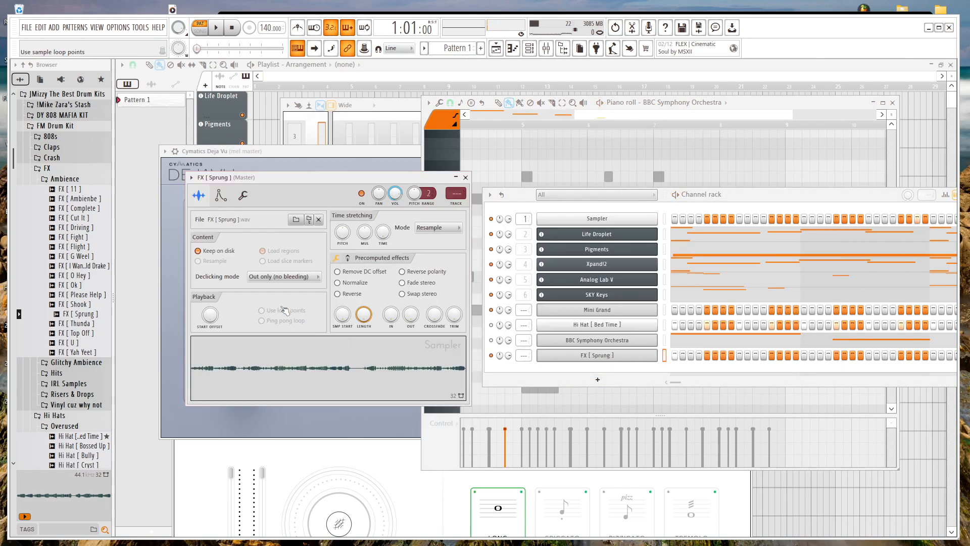
pyautogui.click(342, 360)
pyautogui.press('F12')
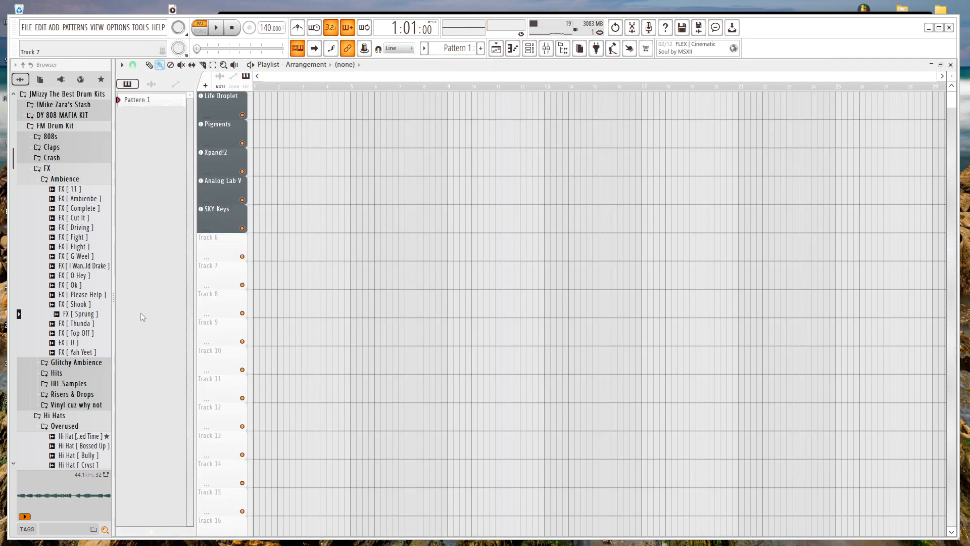
# Place the FX [ Sprung ] sample as an audio clip at bar 1 of Track 10 and delete the original FX [ Sprung ] channel.
pyautogui.moveTo(93, 313); pyautogui.dragTo(266, 349)
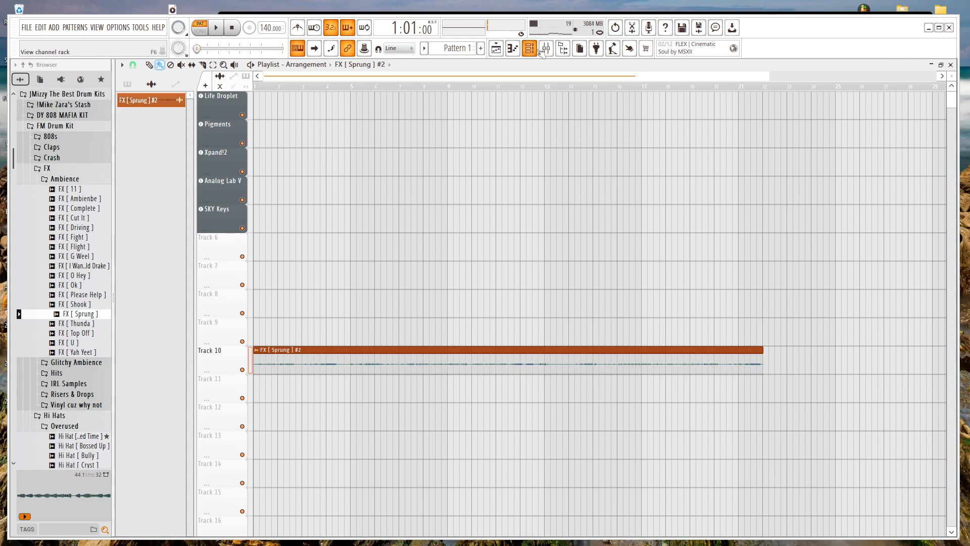
pyautogui.press('F6')
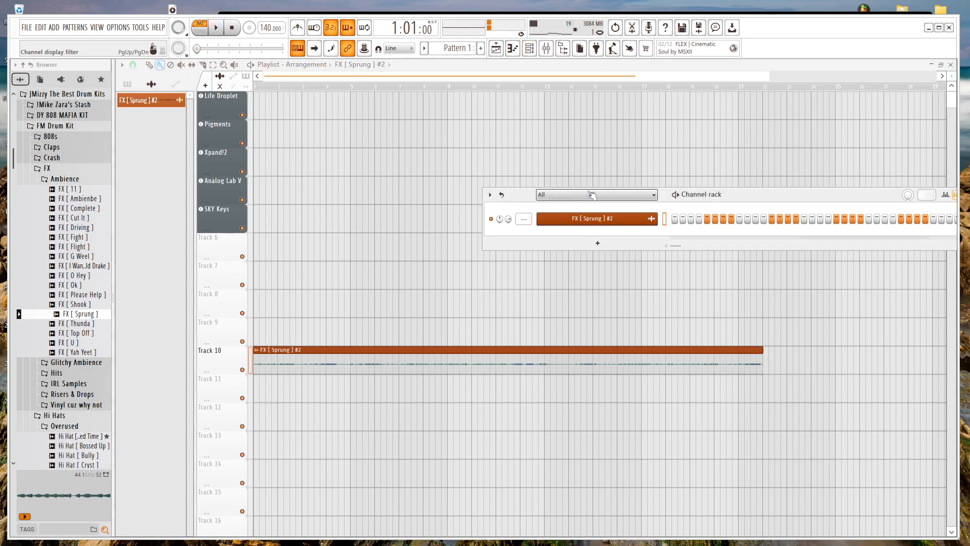
pyautogui.scroll(1, 592, 195)
pyautogui.rightClick(615, 360)
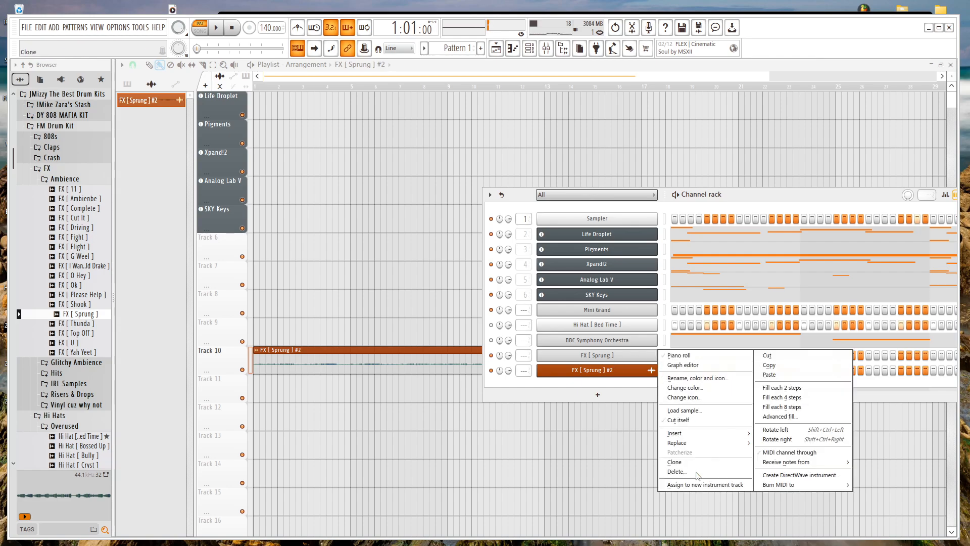
pyautogui.click(699, 472)
pyautogui.click(522, 313)
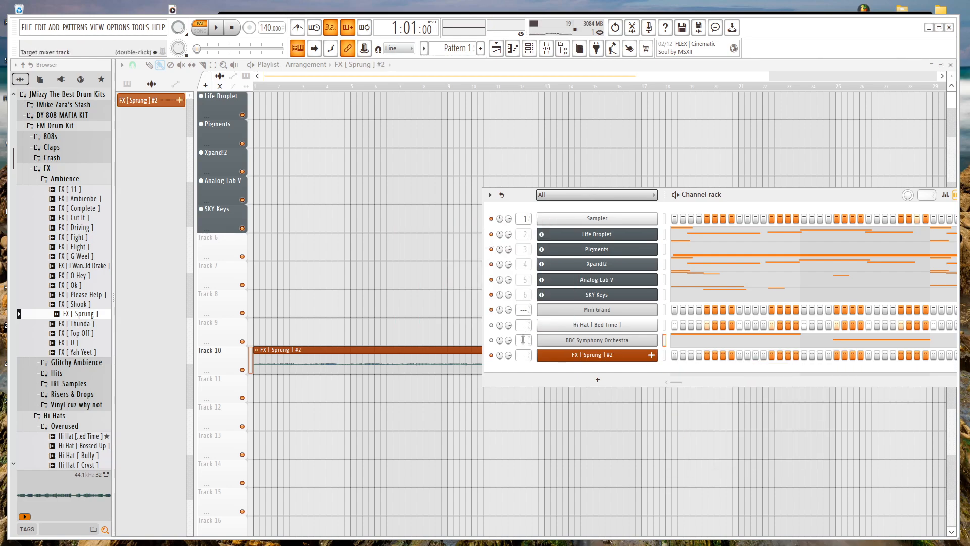
pyautogui.press('F6')
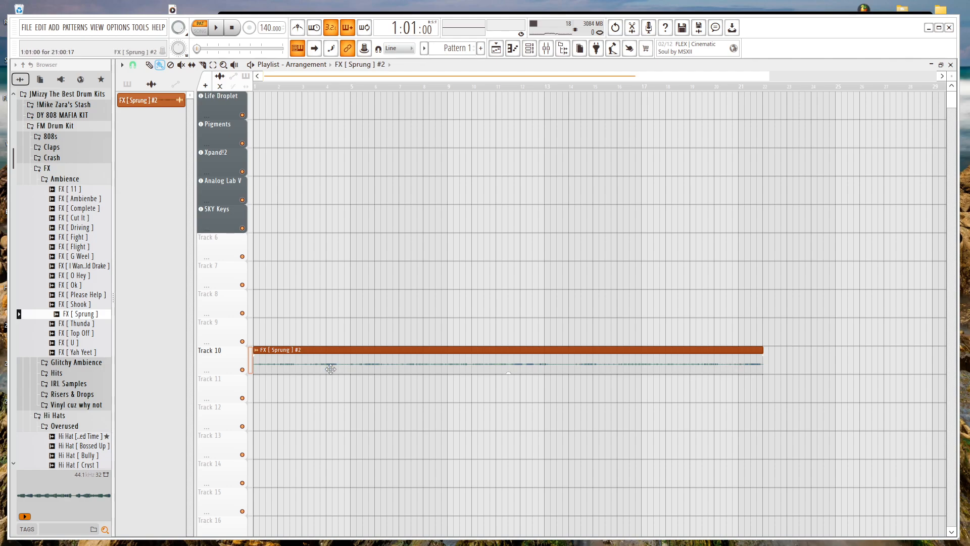
# Split Pattern 1 by channel into separate patterns for each instrument.
pyautogui.click(128, 84)
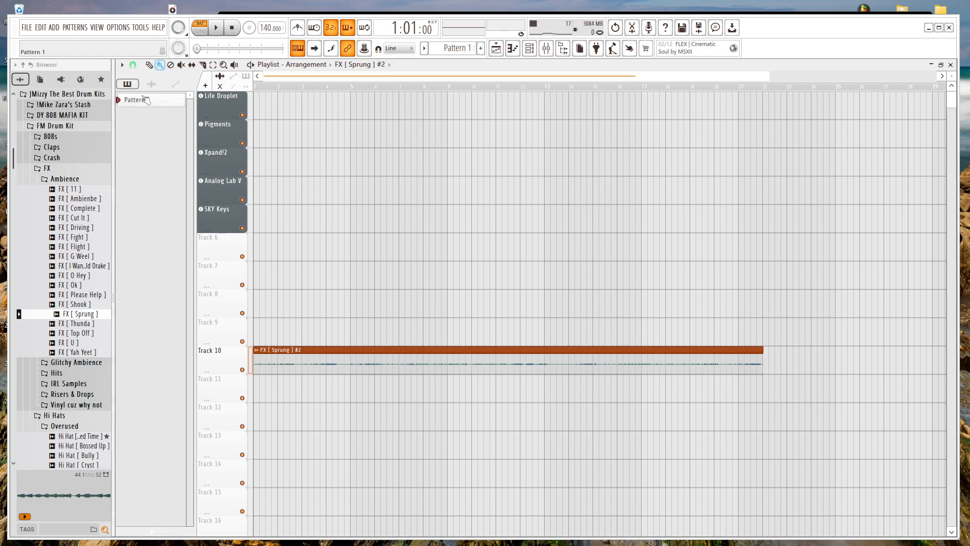
pyautogui.rightClick(146, 100)
pyautogui.click(218, 264)
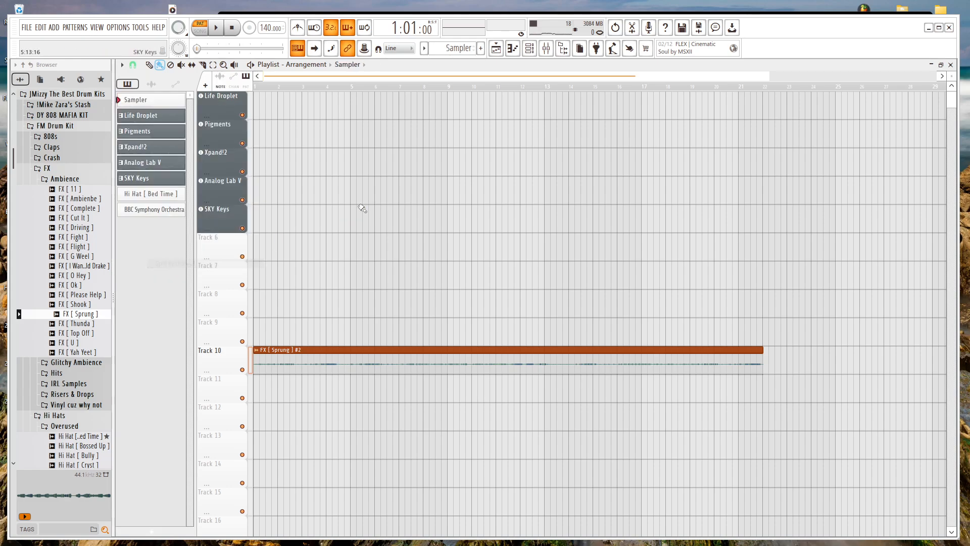
# Place the Life Droplet, Pigments, Xpand!2 and Analog Lab V patterns at bar 1 and SKY Keys at bar 8 on their matching tracks.
pyautogui.moveTo(123, 115); pyautogui.dragTo(325, 103)
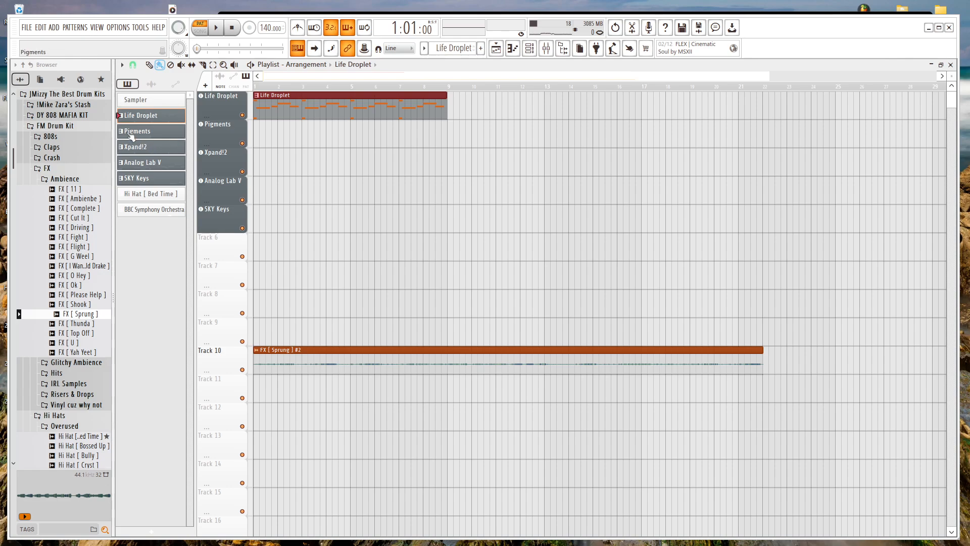
pyautogui.moveTo(133, 132); pyautogui.dragTo(257, 133)
pyautogui.moveTo(139, 152); pyautogui.dragTo(260, 185)
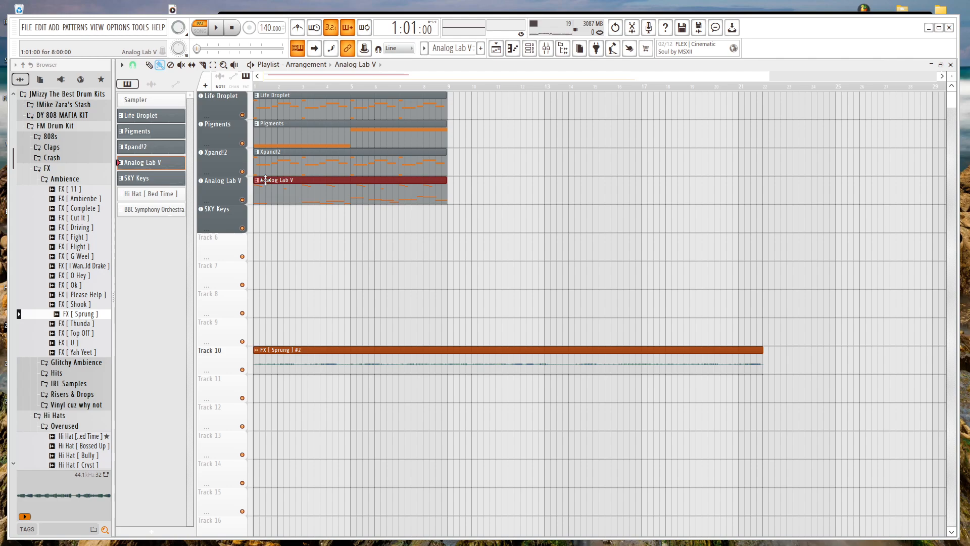
pyautogui.moveTo(139, 178); pyautogui.dragTo(458, 218)
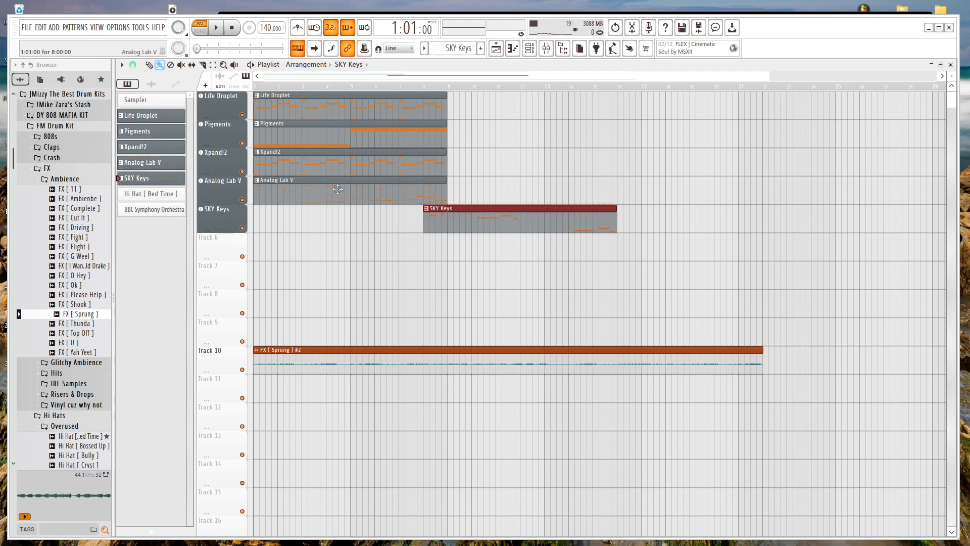
# Move the Xpand!2, Analog Lab V and SKY Keys clips to start at bar 9 and play the playlist in song mode.
pyautogui.moveTo(285, 191); pyautogui.dragTo(480, 190)
pyautogui.moveTo(284, 151); pyautogui.dragTo(514, 150)
pyautogui.press('space')
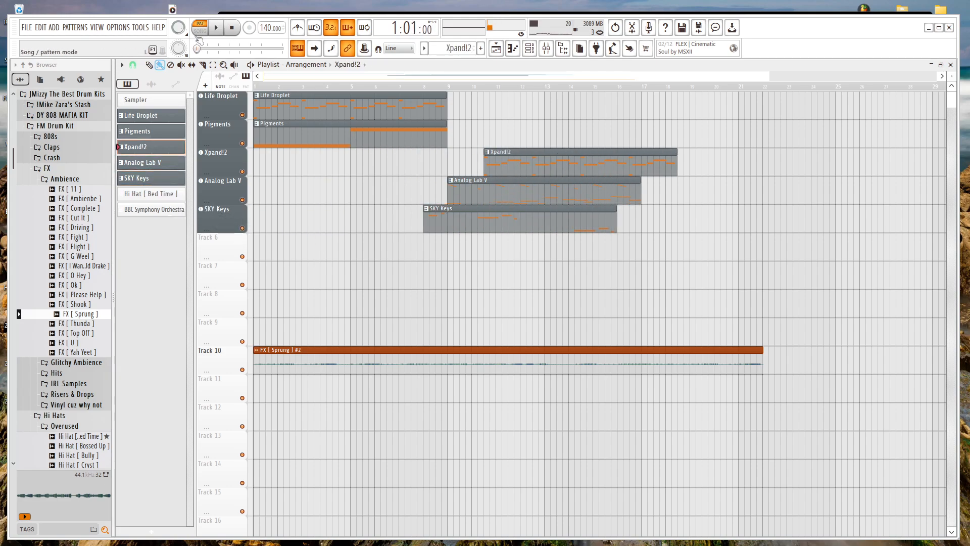
pyautogui.click(200, 31)
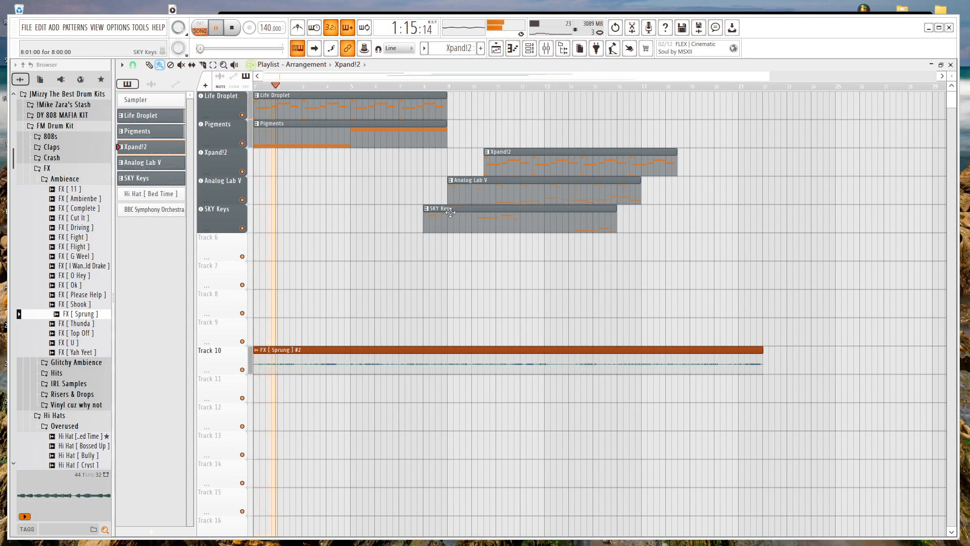
pyautogui.moveTo(444, 209); pyautogui.dragTo(469, 209)
pyautogui.moveTo(526, 152); pyautogui.dragTo(487, 152)
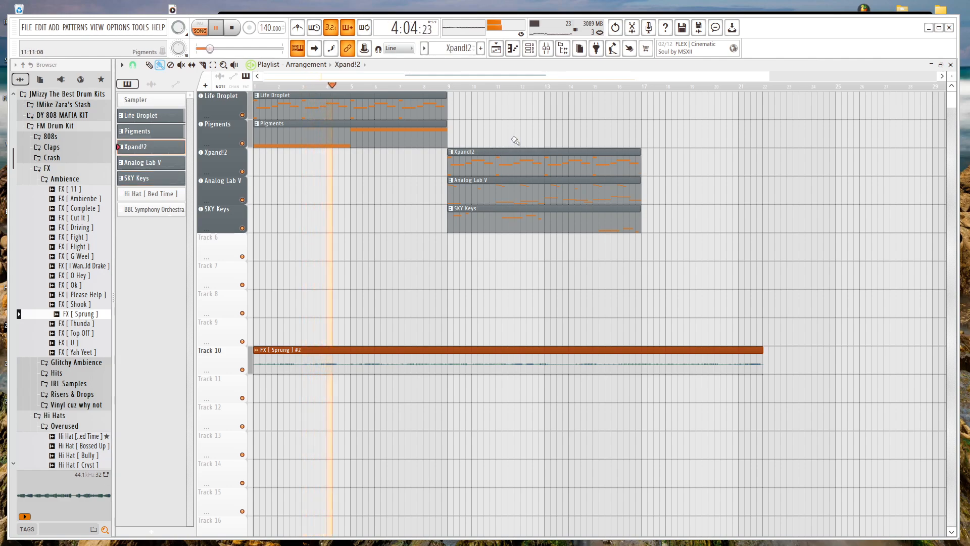
# Move the Xpand!2 clip to bar 1, trim its start to bar 5, and copy the Life Droplet and Pigments clips to bar 9.
pyautogui.moveTo(515, 152); pyautogui.dragTo(313, 154)
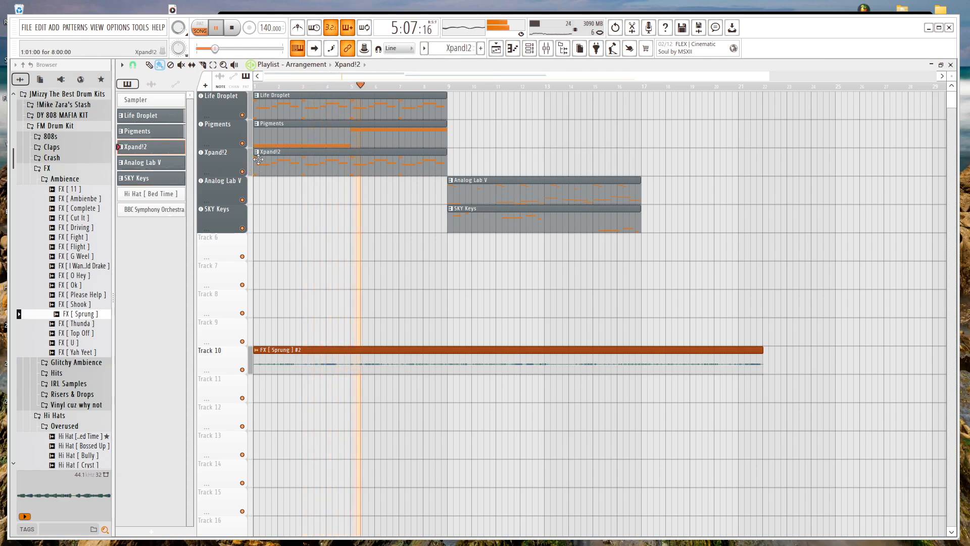
pyautogui.moveTo(254, 162); pyautogui.dragTo(349, 200)
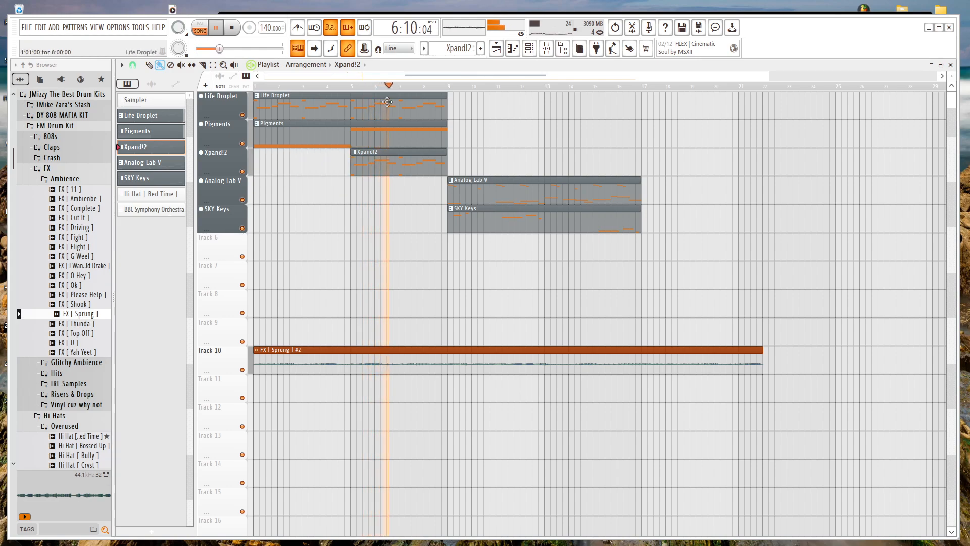
pyautogui.moveTo(363, 107)
pyautogui.mouseDown()
pyautogui.moveTo(576, 107)
pyautogui.moveTo(558, 107)
pyautogui.mouseUp()
pyautogui.moveTo(414, 143); pyautogui.dragTo(607, 143)
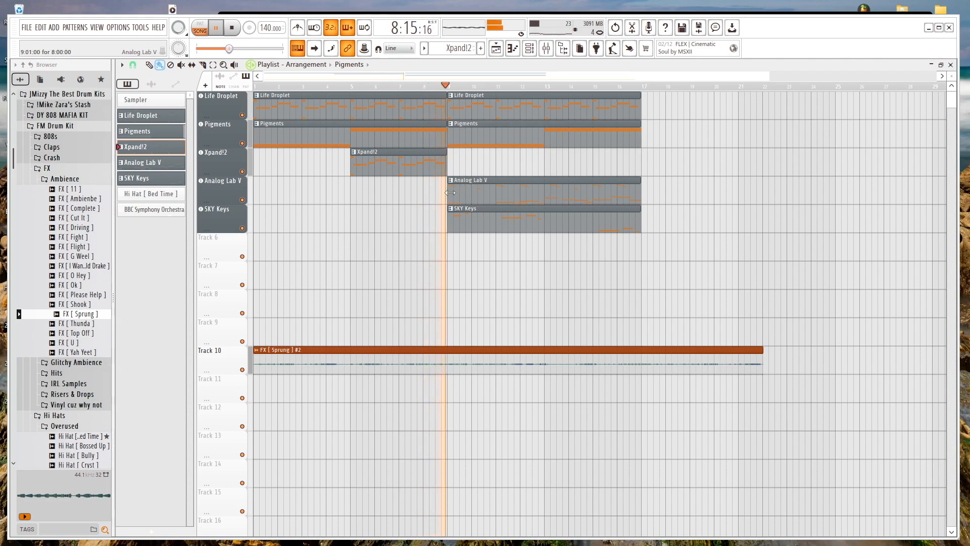
# Stop playback and copy the Xpand!2 clip to bar 9, extending the copy to the full eight bars.
pyautogui.press('space')
pyautogui.moveTo(376, 159); pyautogui.dragTo(614, 164)
pyautogui.moveTo(547, 164); pyautogui.dragTo(456, 180)
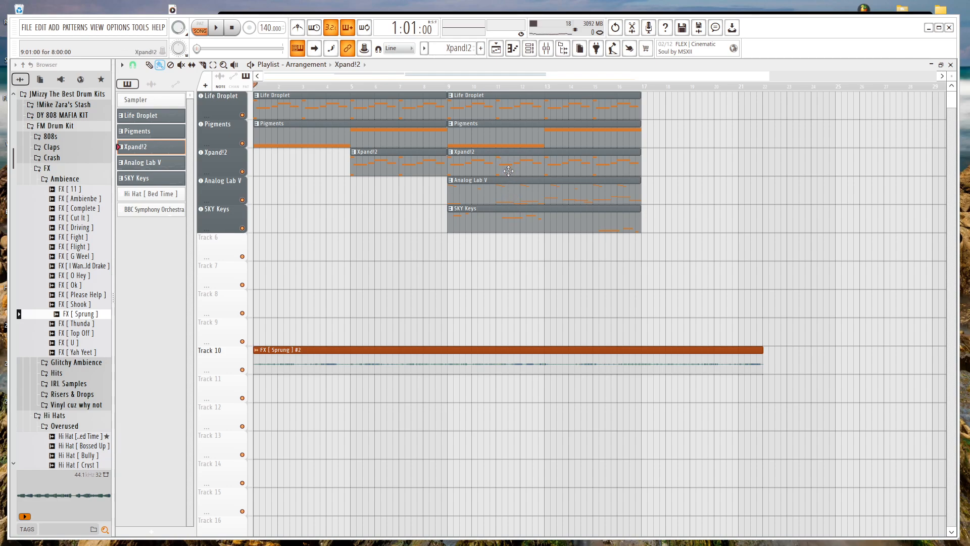
# Review the FX [ Sprung ] #2 audio clip's settings and play the arrangement from the start.
pyautogui.click(323, 359)
pyautogui.doubleClick(325, 344)
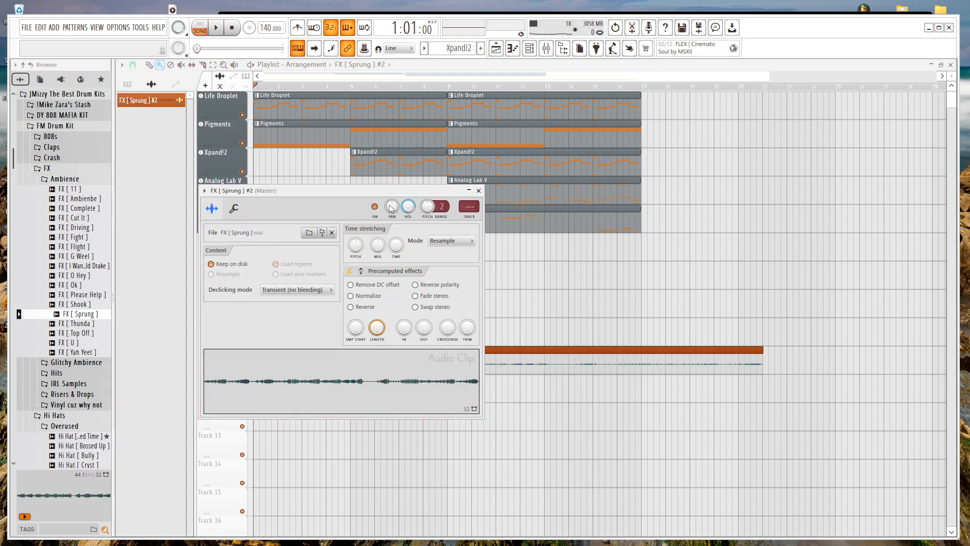
pyautogui.click(479, 190)
pyautogui.press('space')
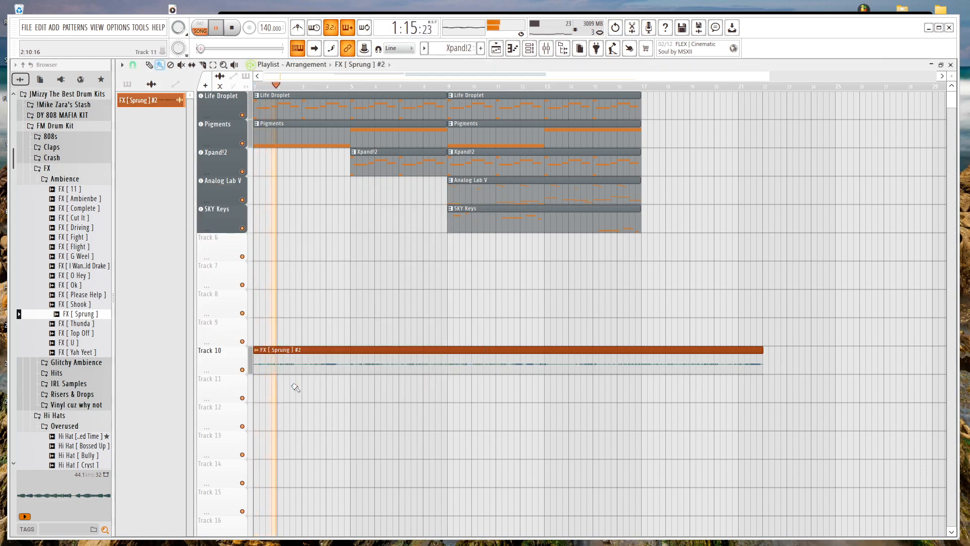
pyautogui.doubleClick(418, 356)
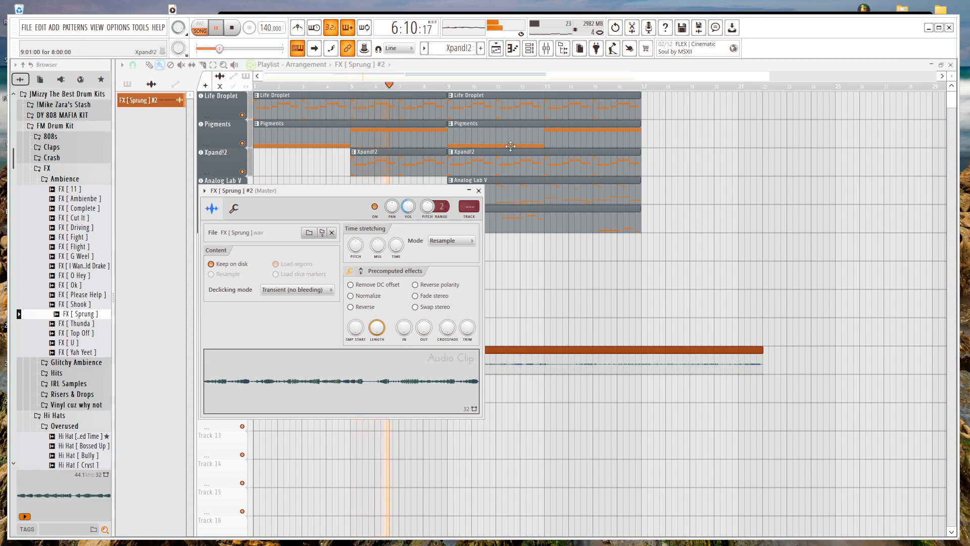
pyautogui.click(536, 66)
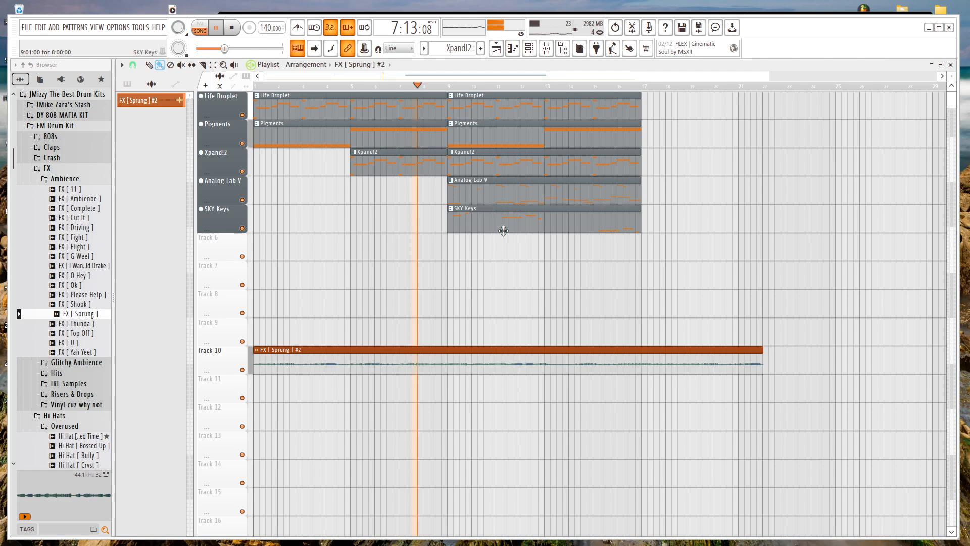
# Move the SKY Keys clip to bar 1 and return the shifted Analog Lab V clip to bar 9.
pyautogui.moveTo(459, 190); pyautogui.dragTo(658, 195)
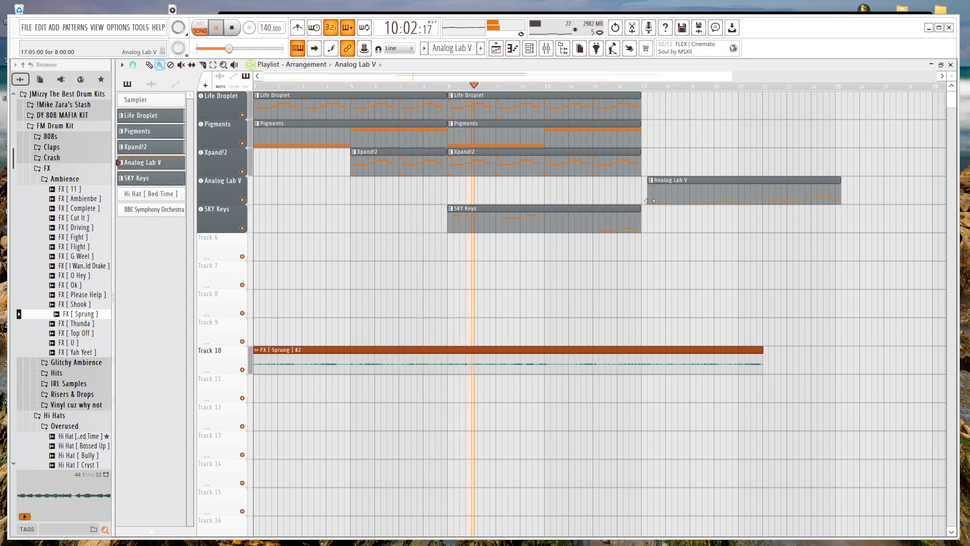
pyautogui.press('space')
pyautogui.moveTo(565, 214); pyautogui.dragTo(362, 222)
pyautogui.moveTo(758, 197); pyautogui.dragTo(556, 202)
pyautogui.click(347, 231)
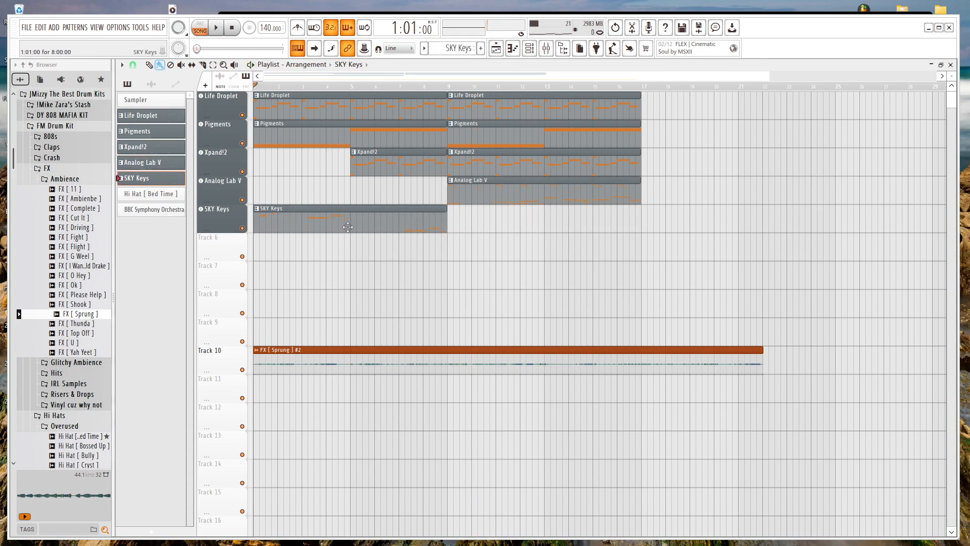
# Raise the SKY Keys mixer track's volume to about 90% and close the mixer.
pyautogui.click(545, 48)
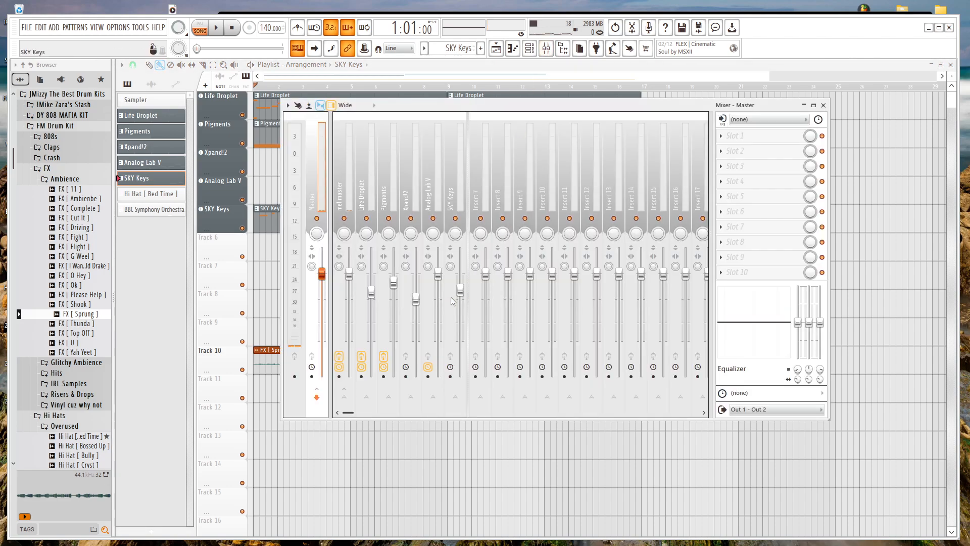
pyautogui.moveTo(457, 288); pyautogui.dragTo(457, 285)
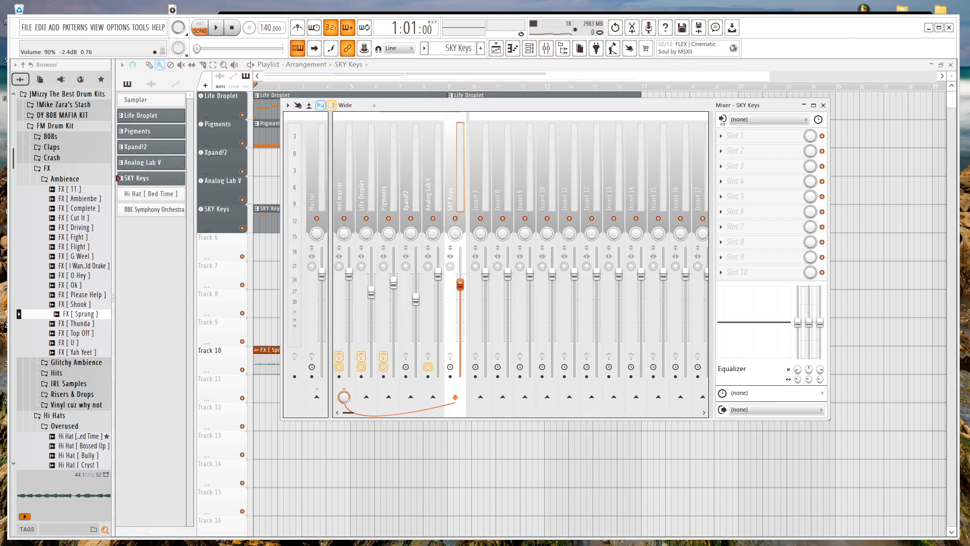
pyautogui.click(521, 79)
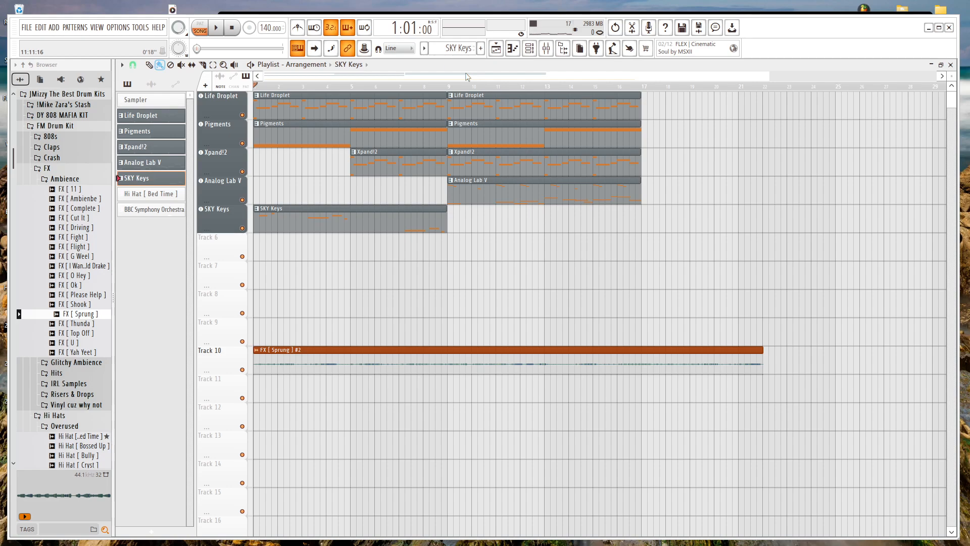
# Play the arrangement from the start and check the instrument levels in the mixer.
pyautogui.press('space')
pyautogui.press('space')
pyautogui.press('space')
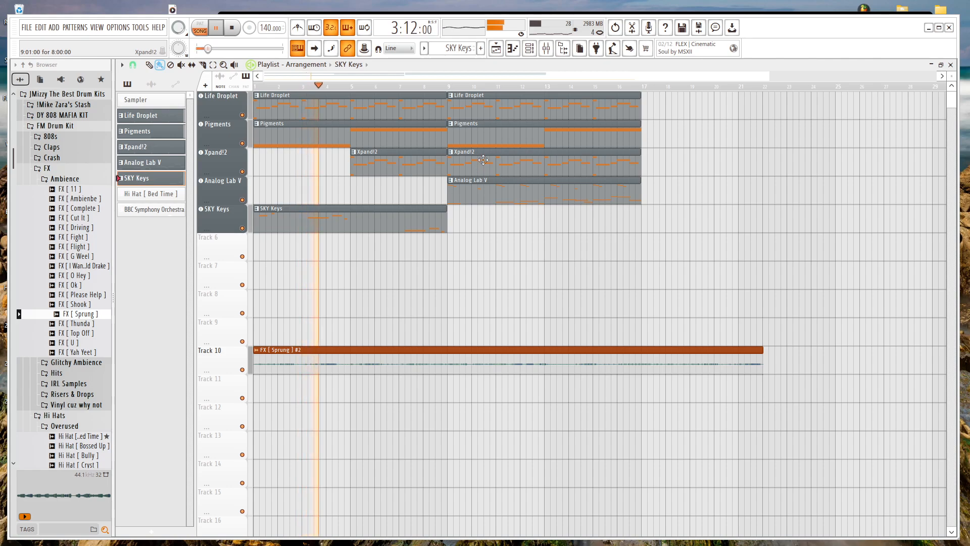
pyautogui.click(546, 48)
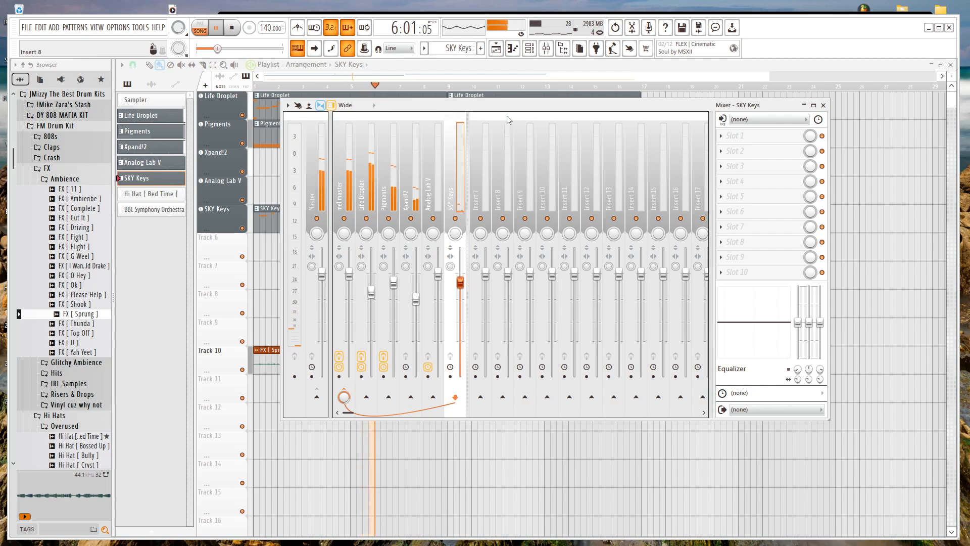
pyautogui.click(546, 48)
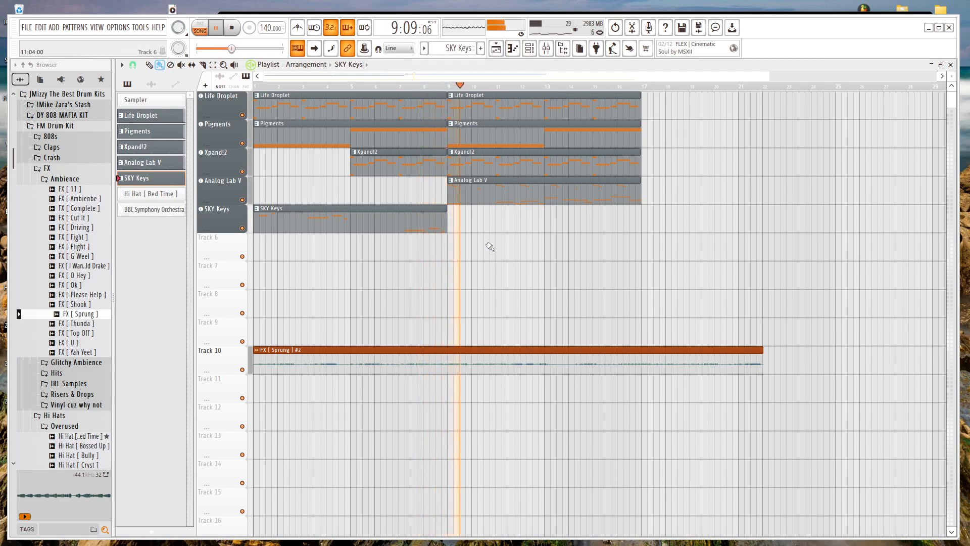
# Copy the SKY Keys clip to bar 9 on its track and select the copy with the Select tool.
pyautogui.moveTo(343, 207); pyautogui.dragTo(525, 206)
pyautogui.click(213, 66)
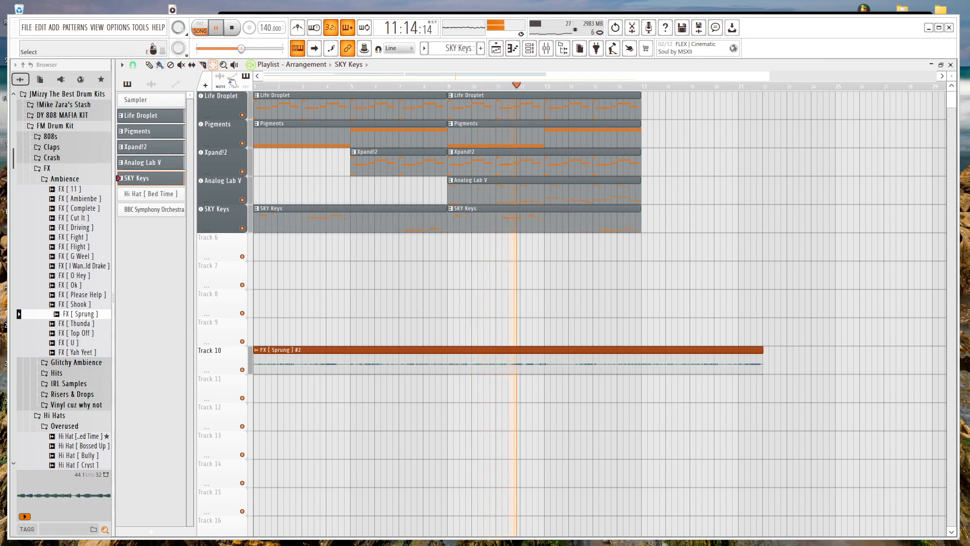
pyautogui.moveTo(662, 105); pyautogui.dragTo(505, 258)
pyautogui.click(472, 226)
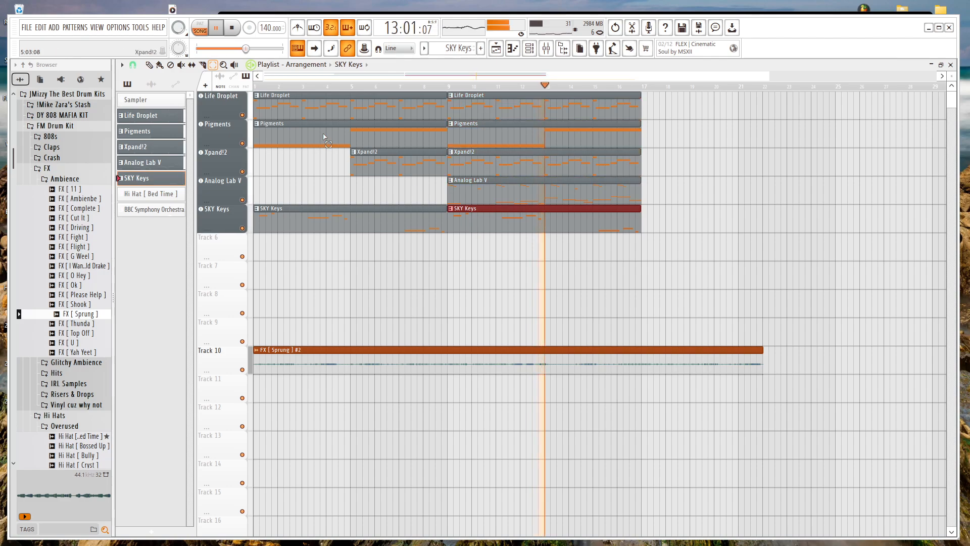
# Trim the start of the second SKY Keys clip to bar 11 and duplicate all instrument clips to bar 17.
pyautogui.click(159, 65)
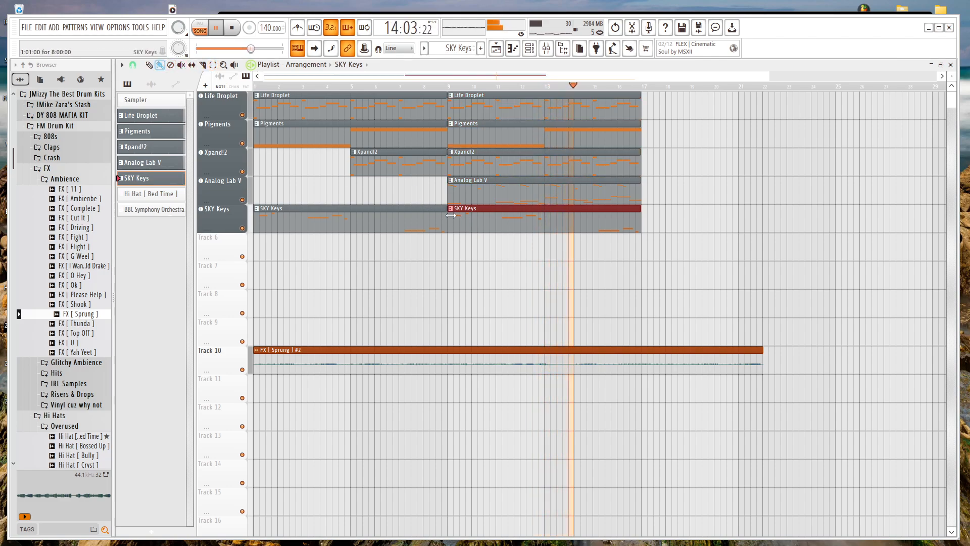
pyautogui.moveTo(449, 218); pyautogui.dragTo(496, 216)
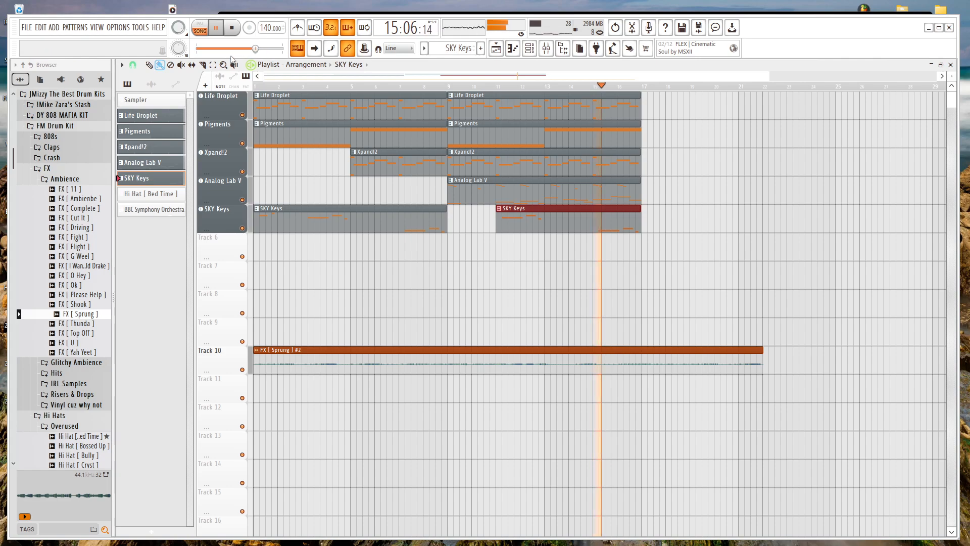
pyautogui.click(212, 65)
pyautogui.moveTo(632, 108); pyautogui.dragTo(260, 295)
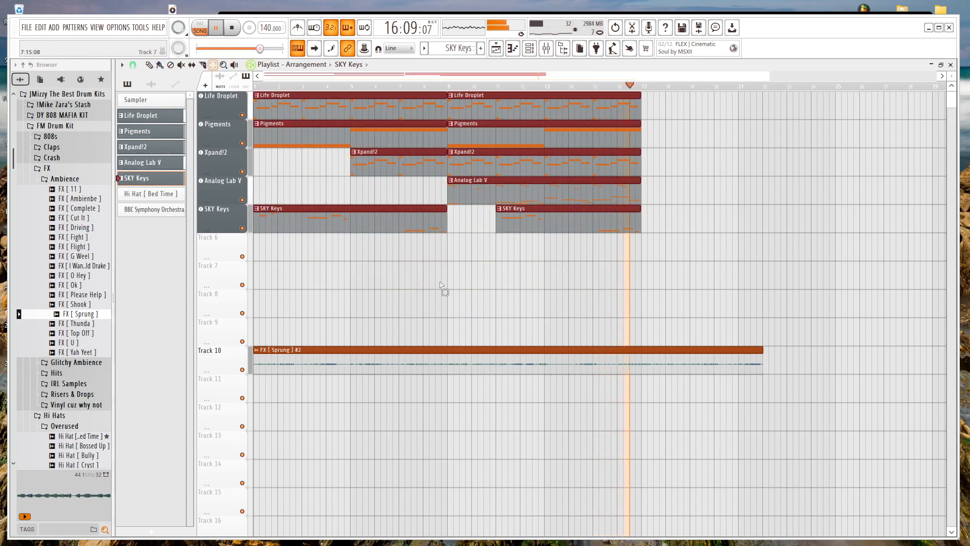
pyautogui.hotkey('ctrl', 'b')
pyautogui.press('space')
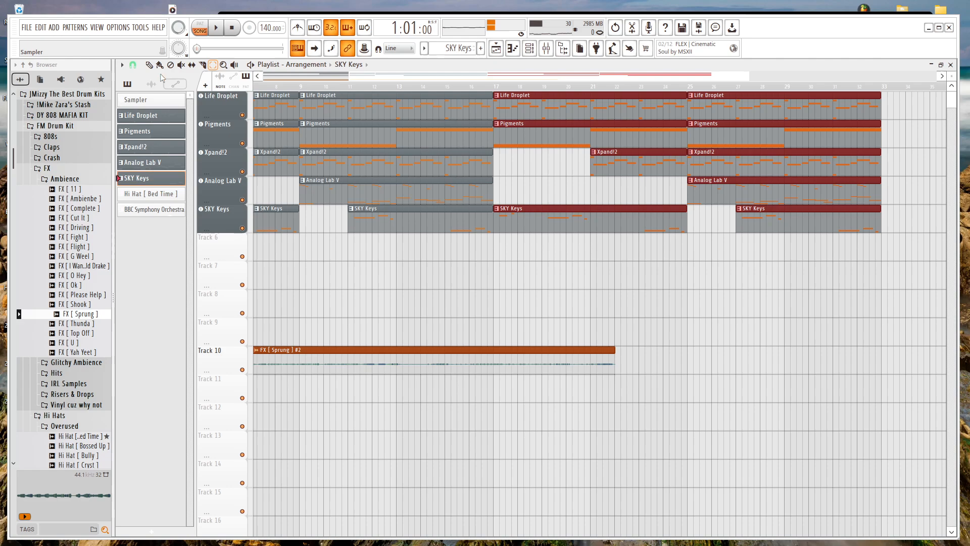
# Copy the FX [ Sprung ] #2 clip on Track 10 so the copy starts at bar 22, directly after the original.
pyautogui.keyDown('shift'); pyautogui.moveTo(306, 358); pyautogui.dragTo(803, 359); pyautogui.keyUp('shift')
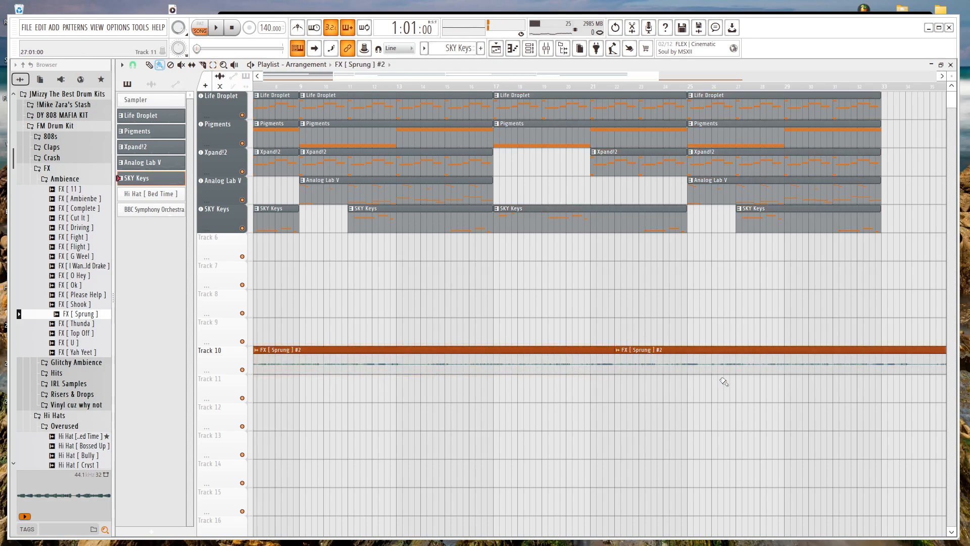
pyautogui.keyDown('ctrl'); pyautogui.scroll(-1, 623, 360); pyautogui.keyUp('ctrl')
pyautogui.keyDown('ctrl'); pyautogui.scroll(-1, 620, 353); pyautogui.keyUp('ctrl')
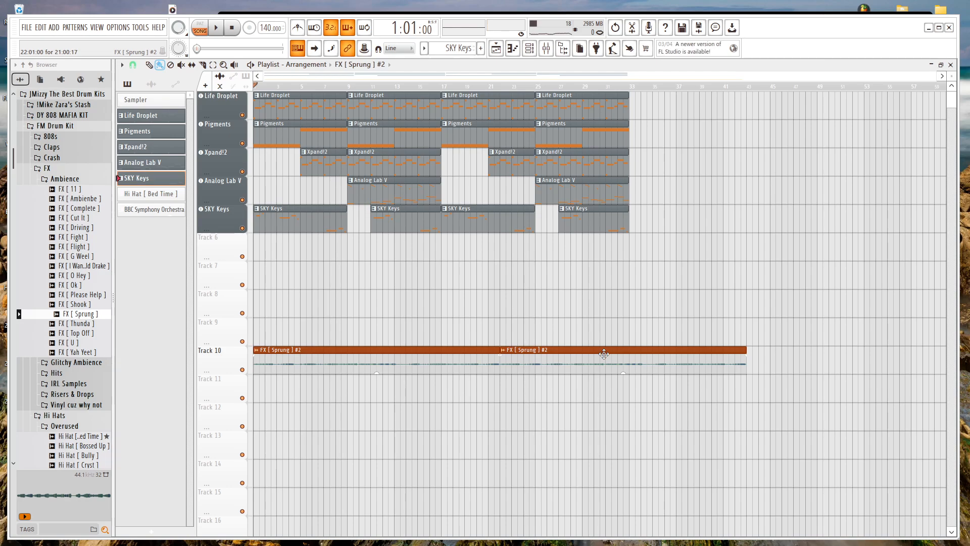
# Copy the full-length Analog Lab V and Xpand!2 clips to bar 17, replacing the shorter Xpand!2 clip at bar 21.
pyautogui.rightClick(500, 173)
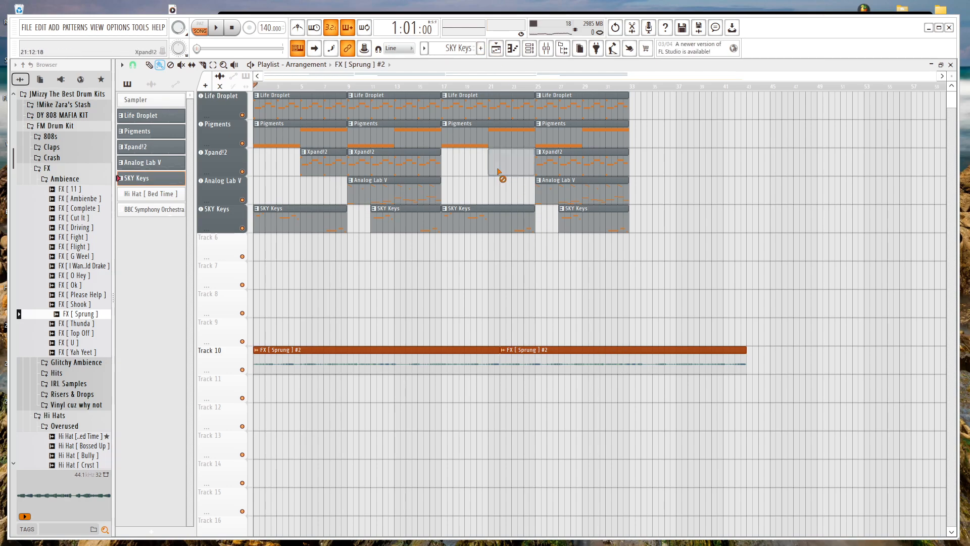
pyautogui.moveTo(403, 195)
pyautogui.keyDown('shift'); pyautogui.mouseDown()
pyautogui.moveTo(506, 198)
pyautogui.moveTo(486, 192)
pyautogui.mouseUp(); pyautogui.keyUp('shift')
pyautogui.keyDown('shift'); pyautogui.moveTo(397, 167); pyautogui.dragTo(524, 166); pyautogui.keyUp('shift')
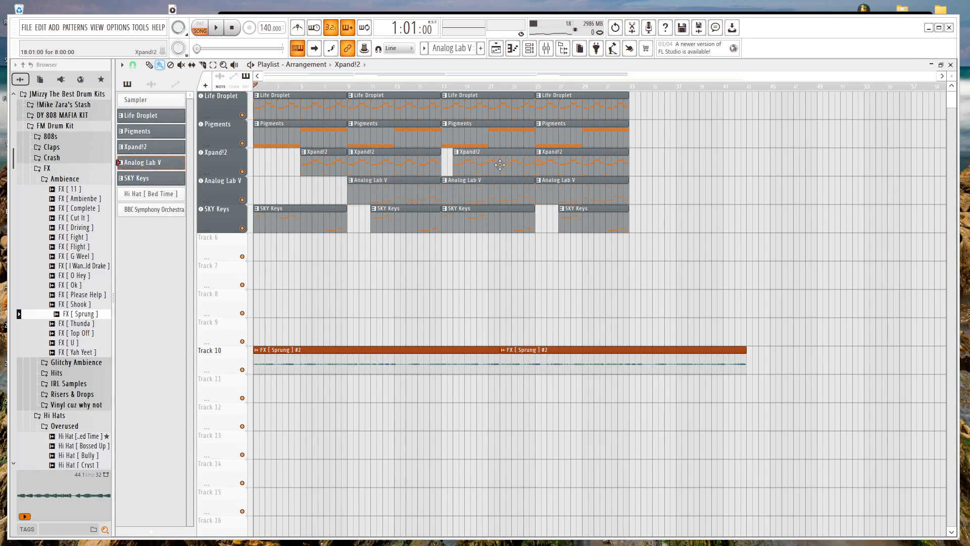
pyautogui.click(484, 162)
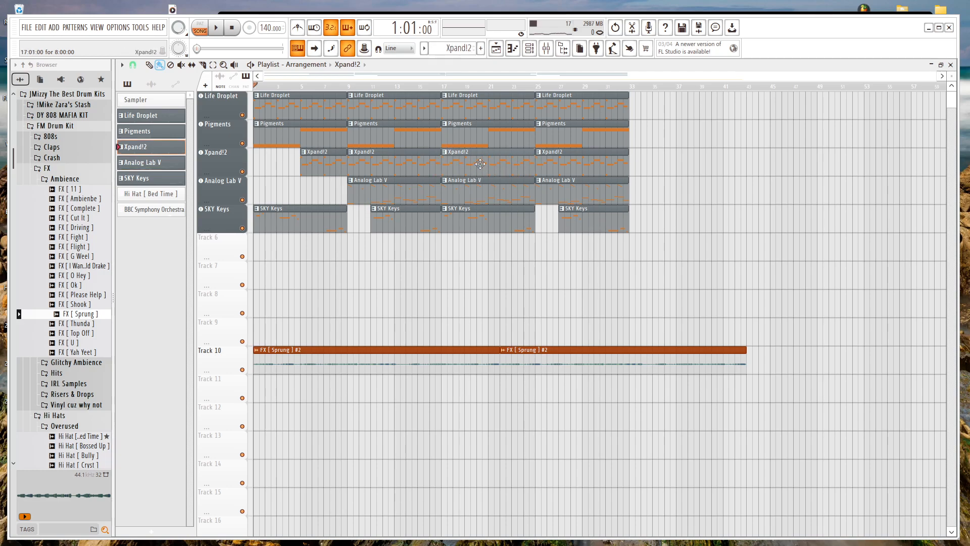
# Restore the last SKY Keys clip to full length from bar 25 and move the Pigments track above Life Droplet.
pyautogui.moveTo(592, 222); pyautogui.dragTo(560, 246)
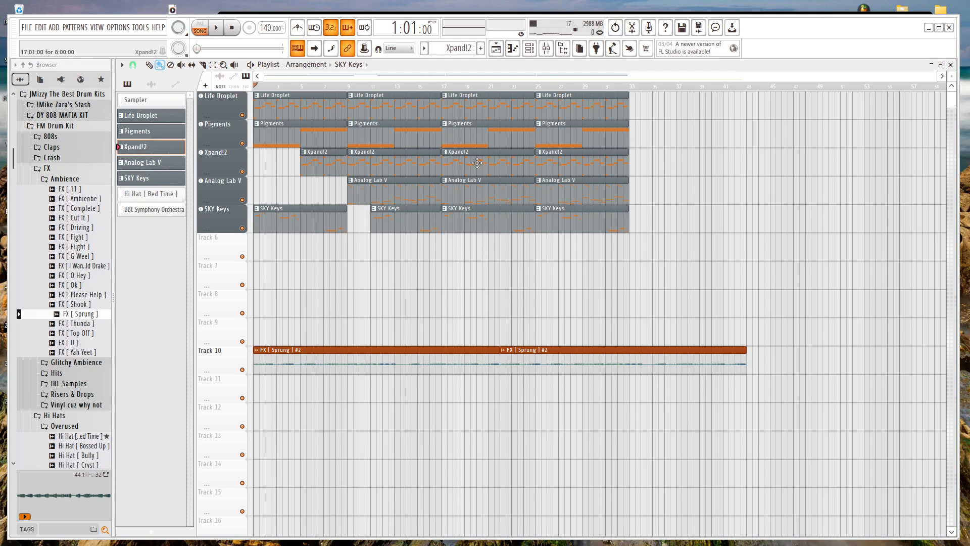
pyautogui.scroll(1, 216, 160)
pyautogui.scroll(-1, 217, 133)
pyautogui.scroll(1, 221, 133)
pyautogui.press('space')
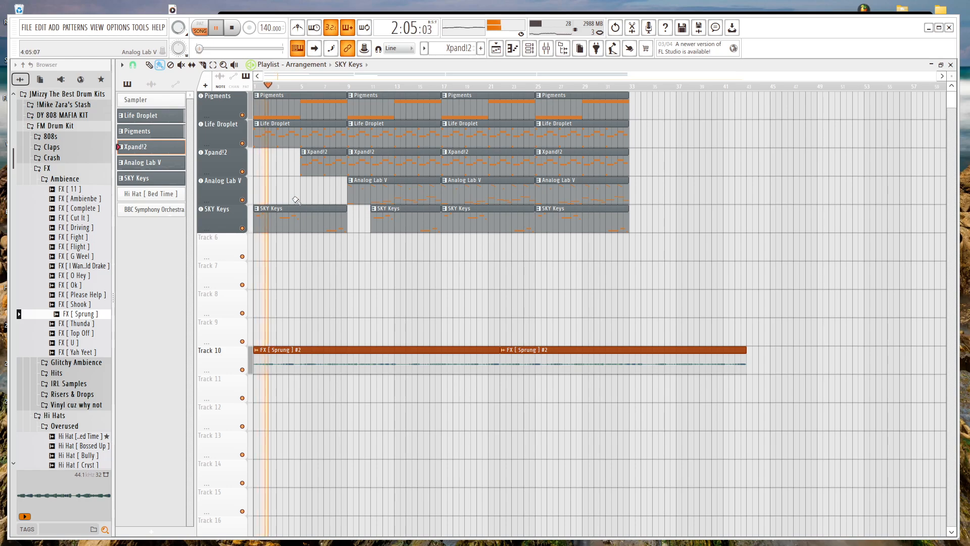
pyautogui.press('space')
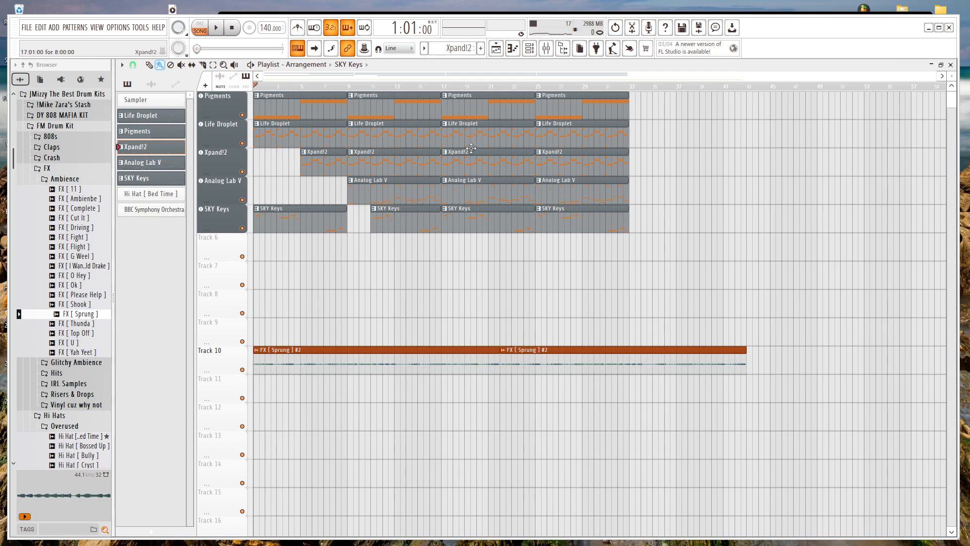
# Place the BBC Symphony Orchestra pattern at bar 1 of Track 6 and play it with the arrangement.
pyautogui.moveTo(157, 210); pyautogui.dragTo(346, 249)
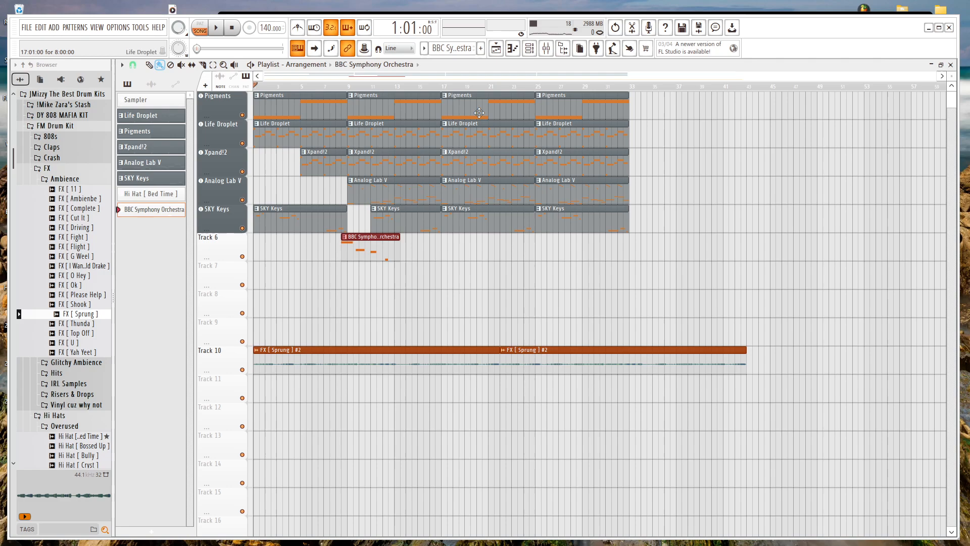
pyautogui.click(530, 49)
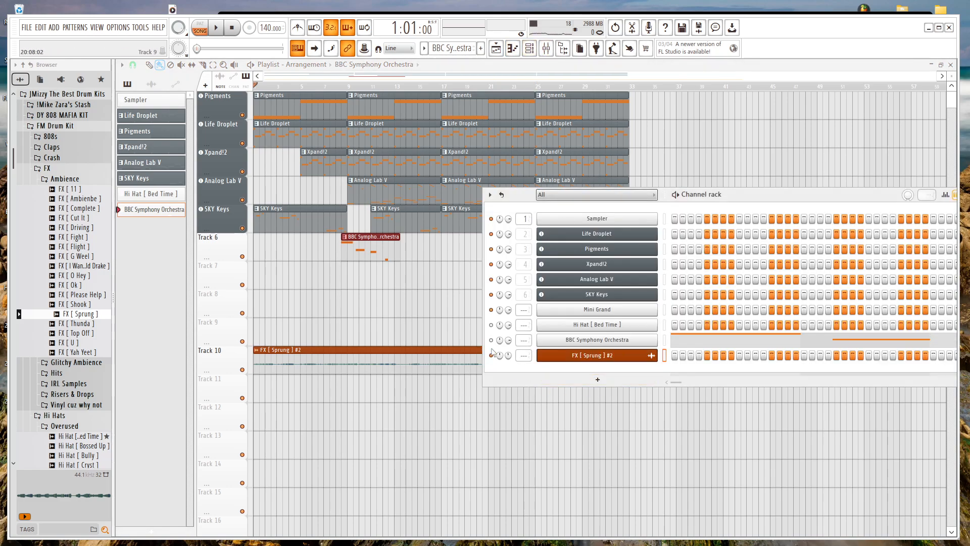
pyautogui.moveTo(373, 237); pyautogui.dragTo(288, 243)
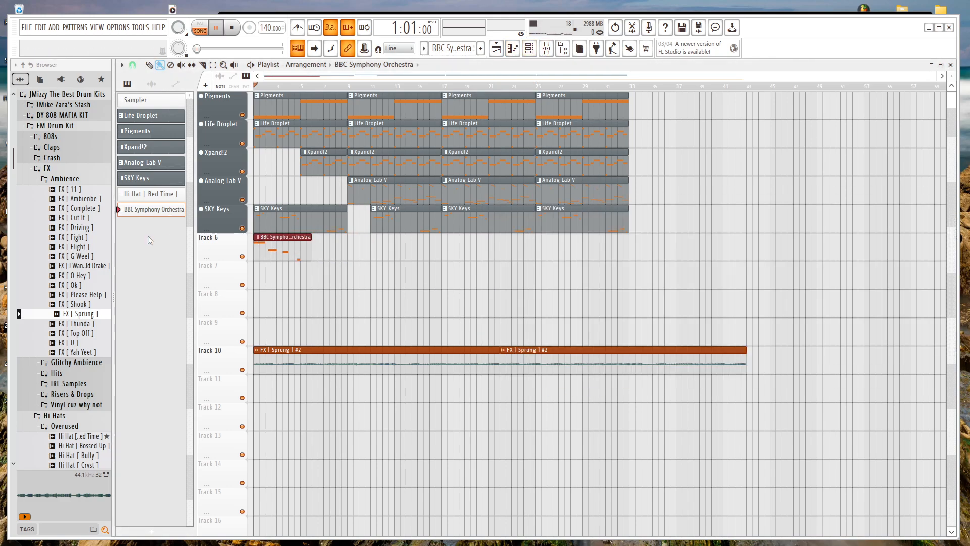
pyautogui.press('space')
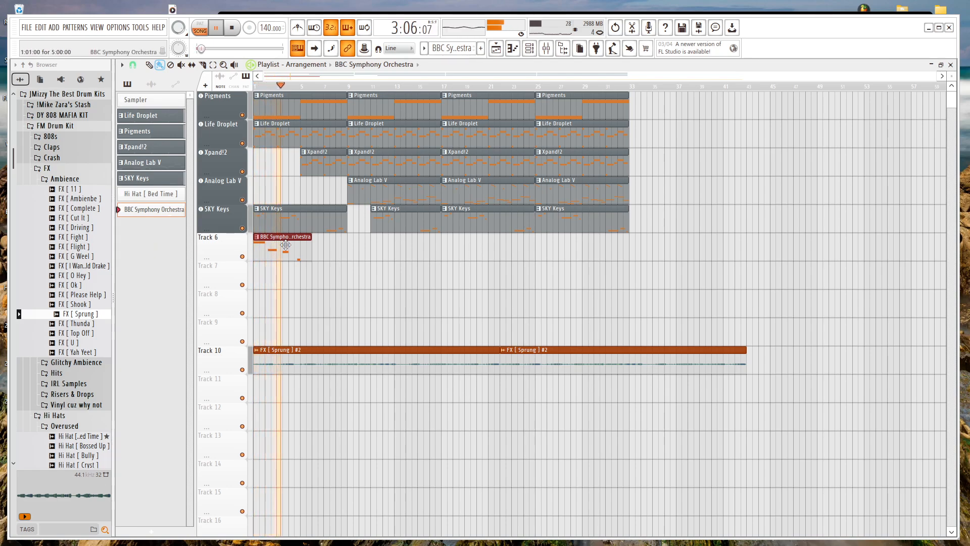
# Move the BBC Symphony Orchestra clip to bar 5, trim it to four bars and play the arrangement from the start.
pyautogui.moveTo(288, 246); pyautogui.dragTo(352, 258)
pyautogui.press('space')
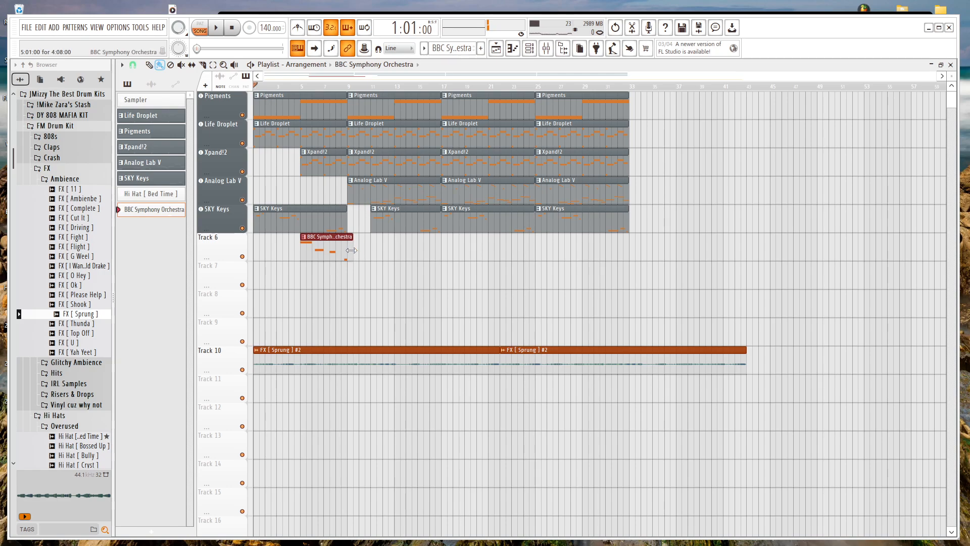
pyautogui.press('space')
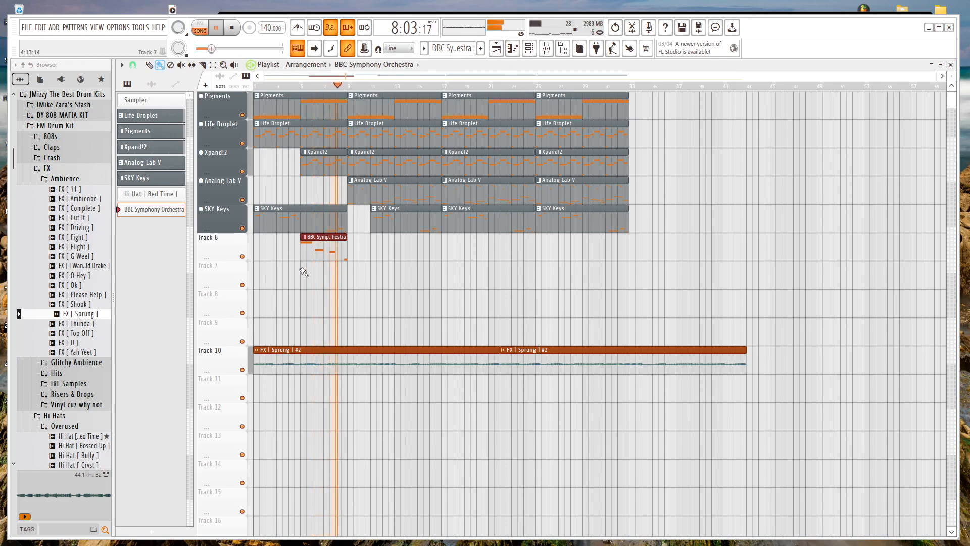
# Stop playback and check the BBC Symphony Orchestra clip's notes in the piano roll.
pyautogui.doubleClick(324, 237)
pyautogui.press('space')
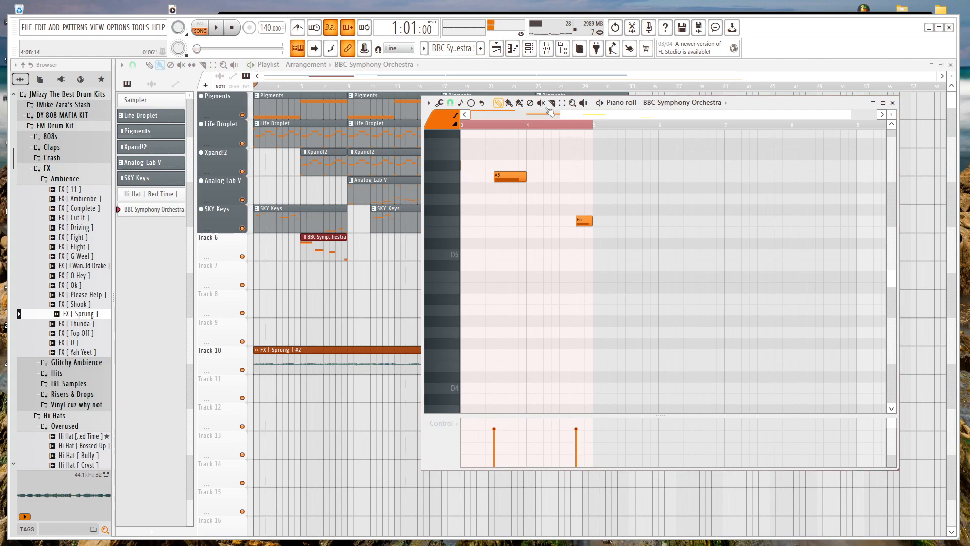
pyautogui.click(326, 239)
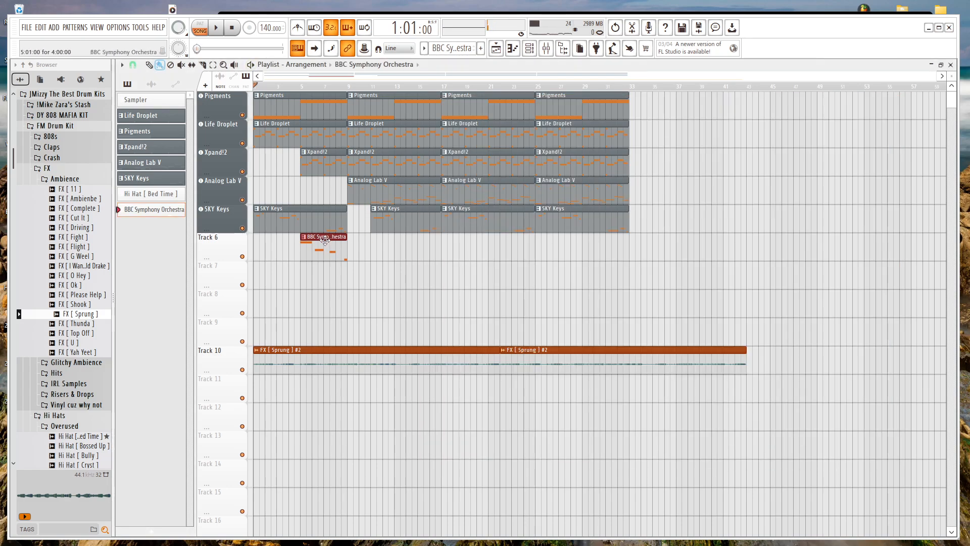
# Load Vintage Phaser into slot 7 of the mel master mixer track, apply its Deep cycle preset and start playback.
pyautogui.click(547, 50)
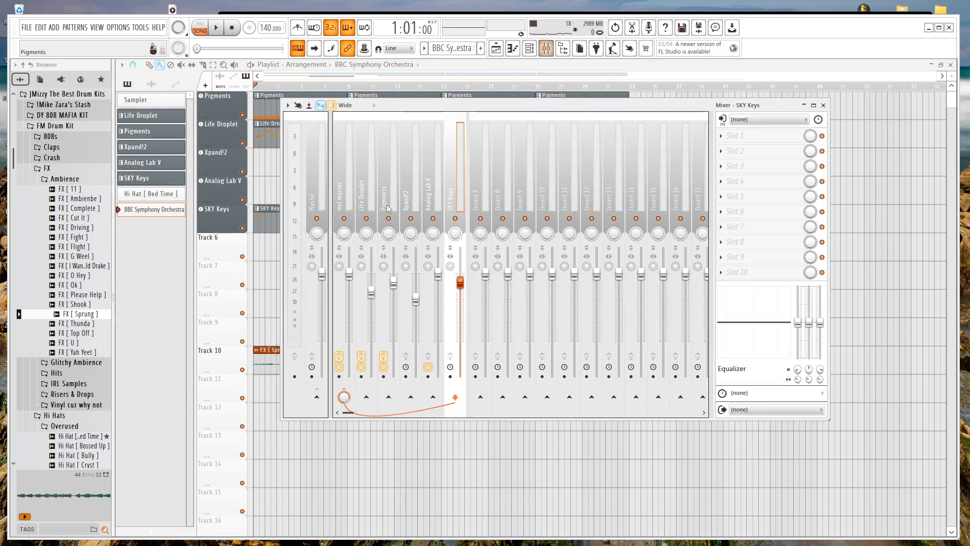
pyautogui.click(339, 183)
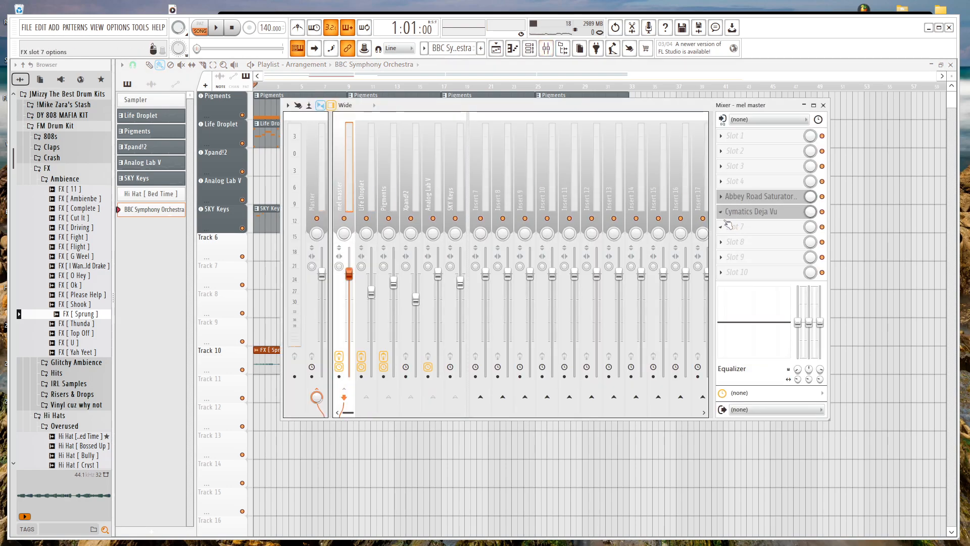
pyautogui.click(727, 226)
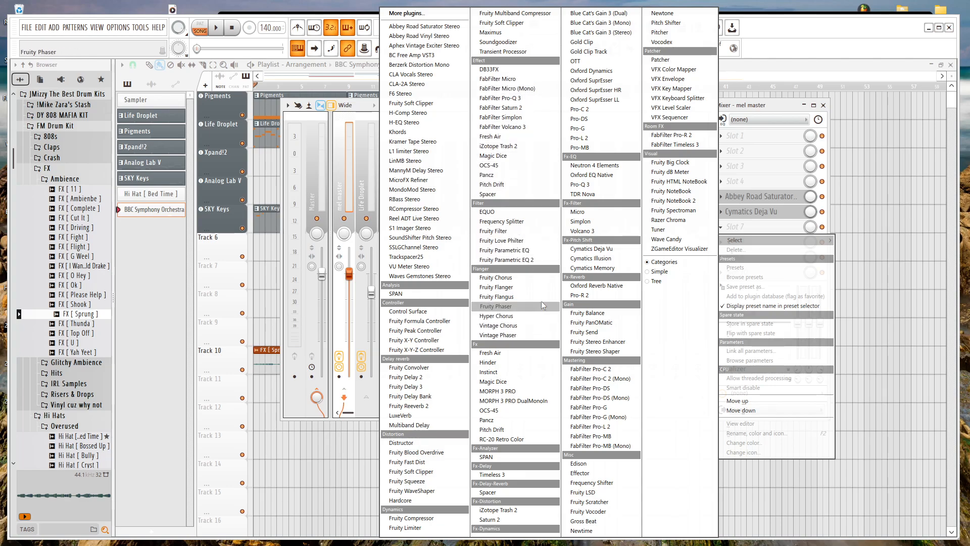
pyautogui.click(532, 332)
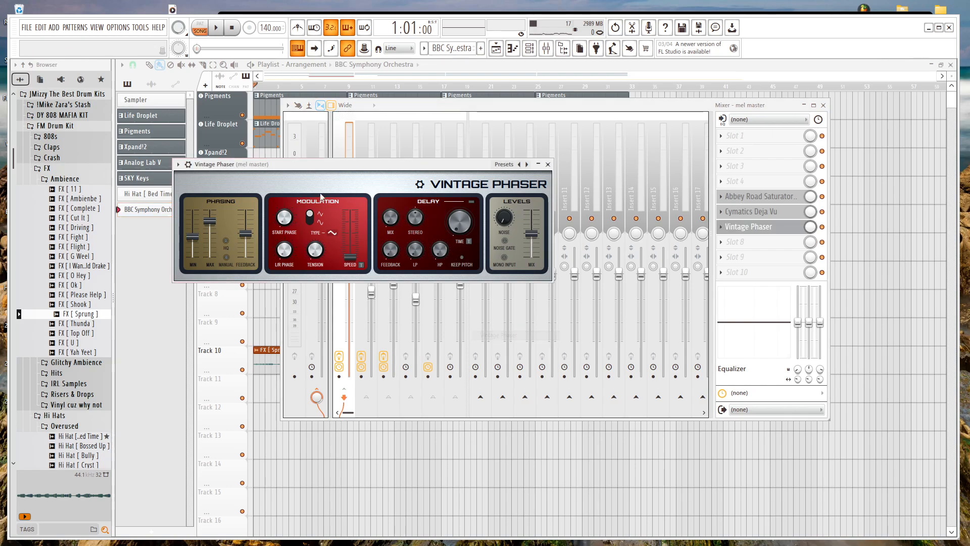
pyautogui.click(504, 165)
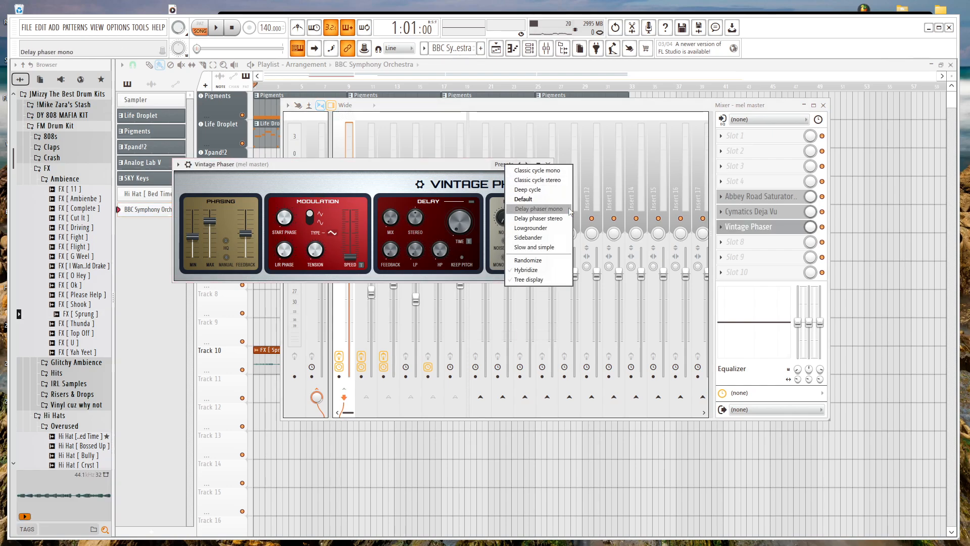
pyautogui.click(550, 189)
pyautogui.press('space')
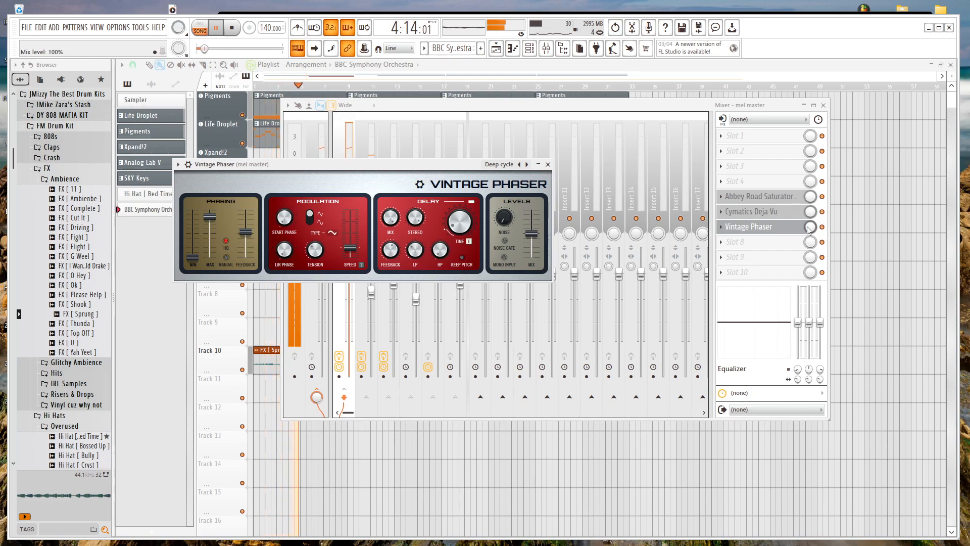
# Move Vintage Phaser down to slot 8 on the mel master track.
pyautogui.click(768, 227)
pyautogui.scroll(-1, 769, 229)
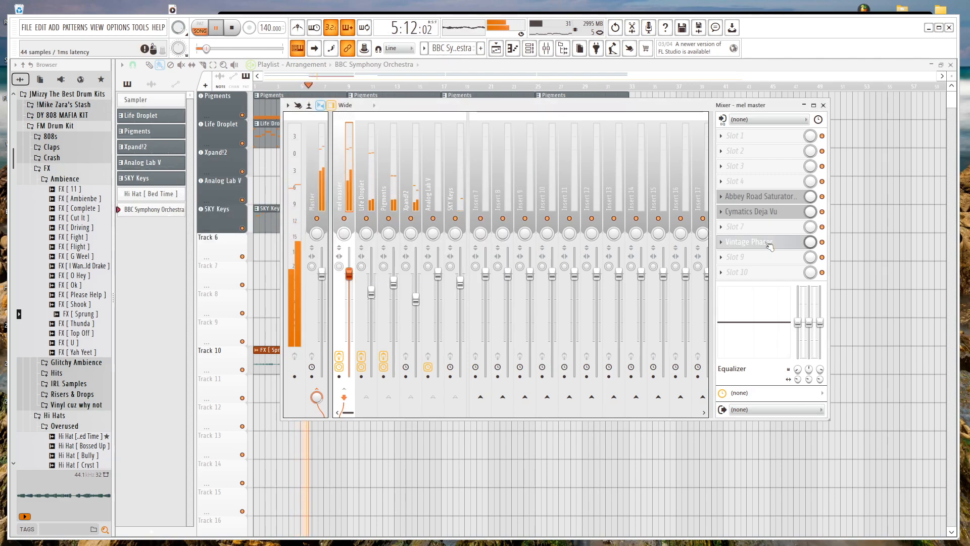
pyautogui.click(730, 228)
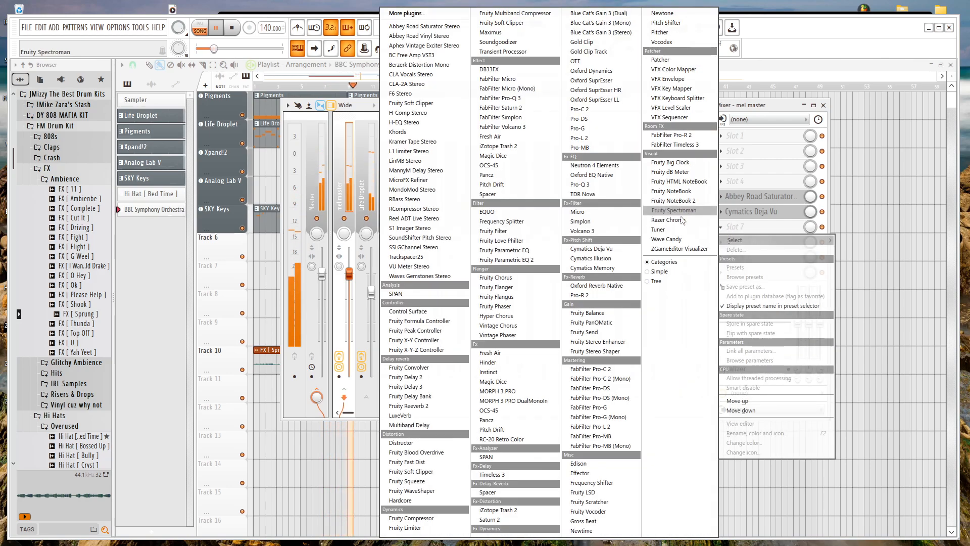
pyautogui.click(498, 335)
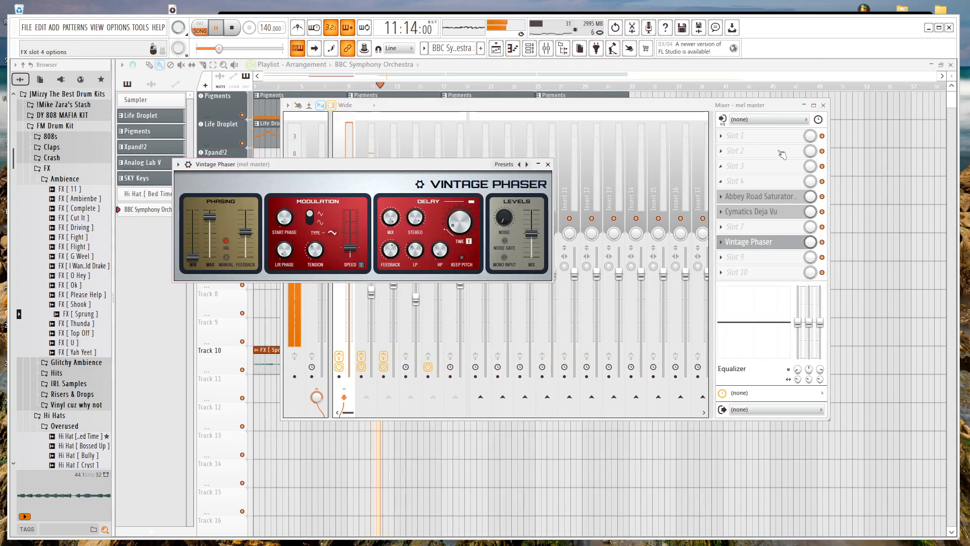
pyautogui.click(782, 106)
pyautogui.click(749, 227)
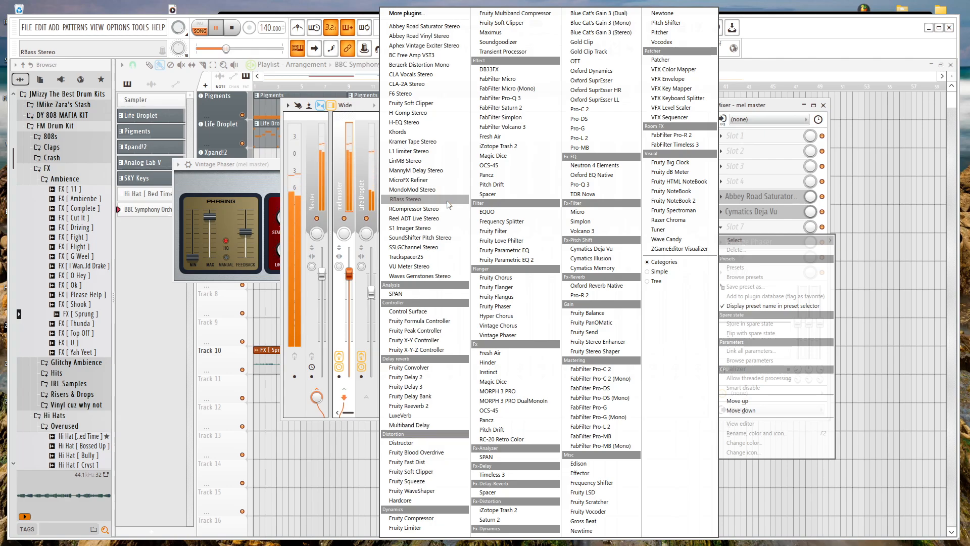
pyautogui.click(784, 130)
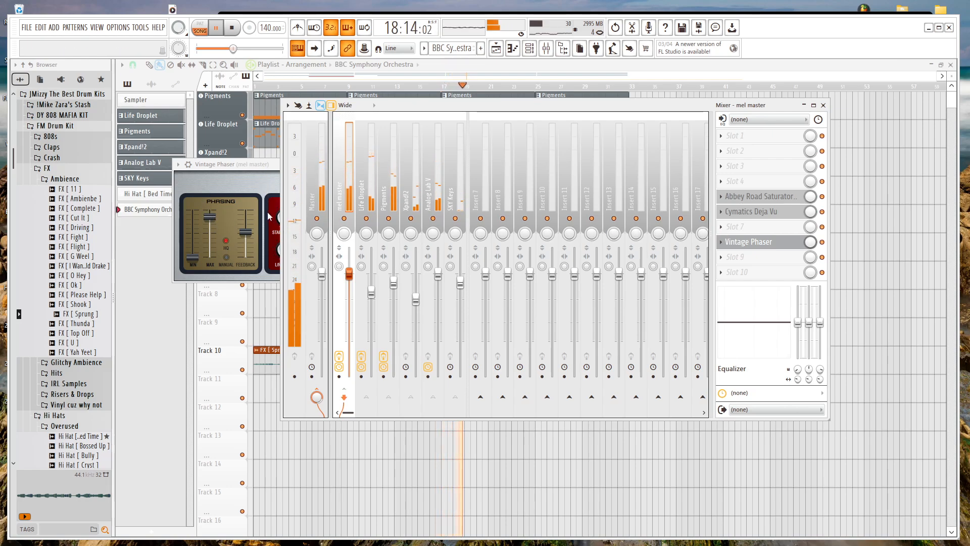
# Load Waves Gemstones Stereo into slot 7 of the mel master track and choose its Liquid Glass effect.
pyautogui.click(731, 227)
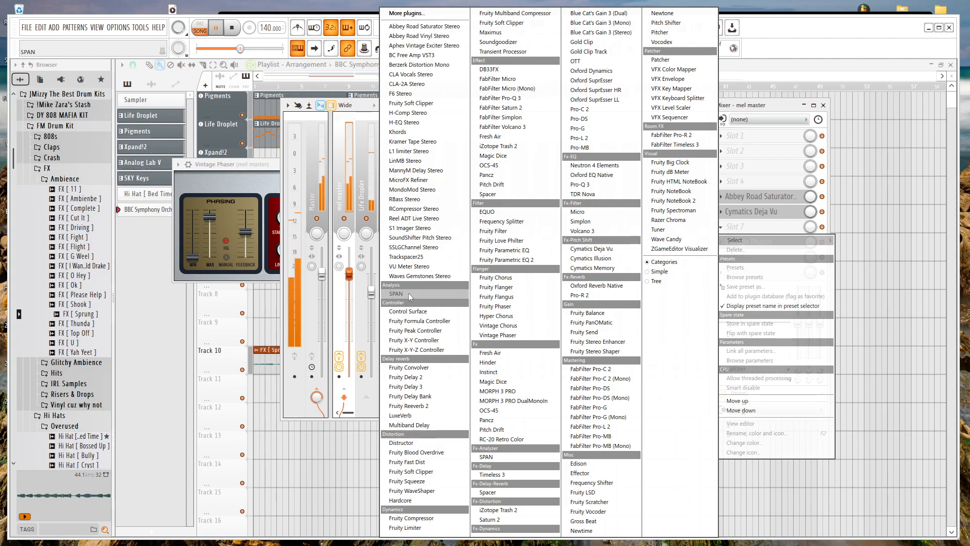
pyautogui.click(415, 277)
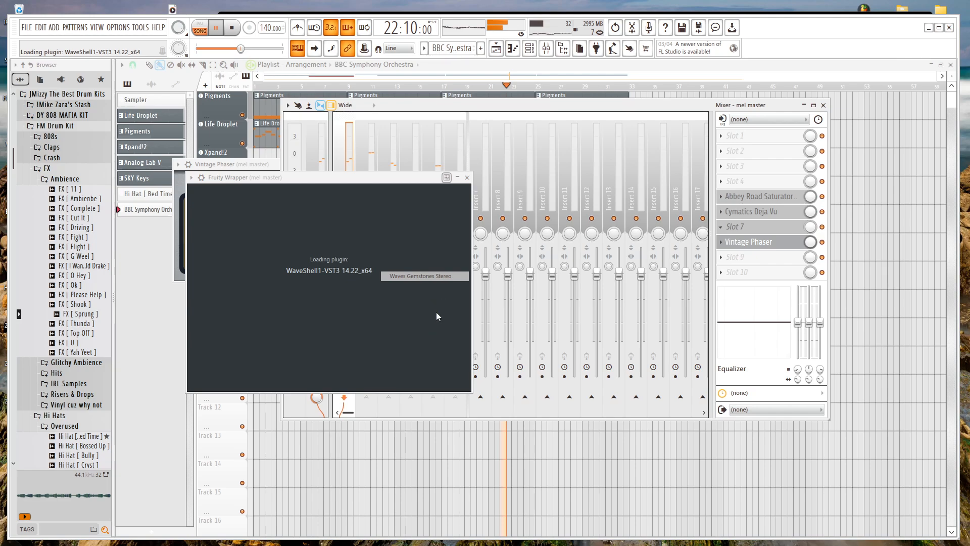
pyautogui.scroll(-2, 336, 466)
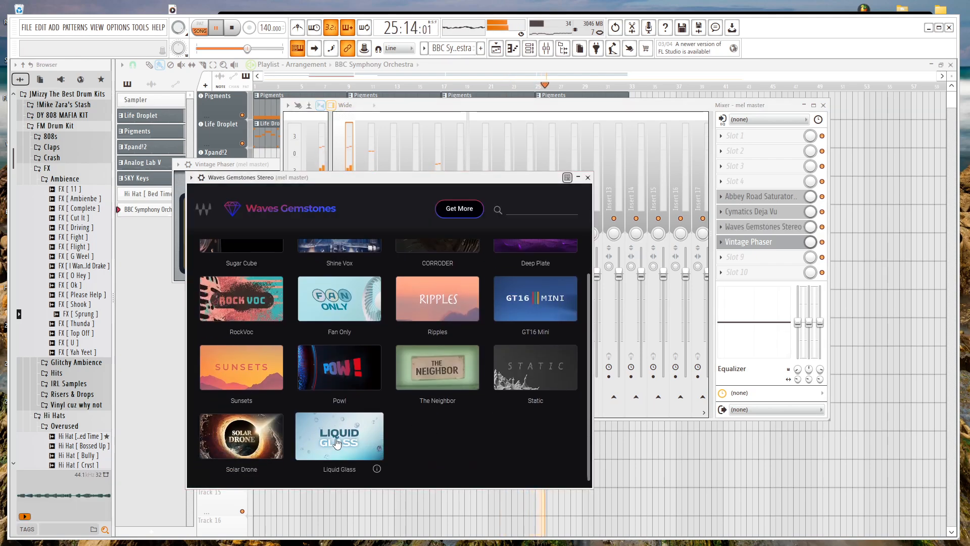
pyautogui.click(337, 444)
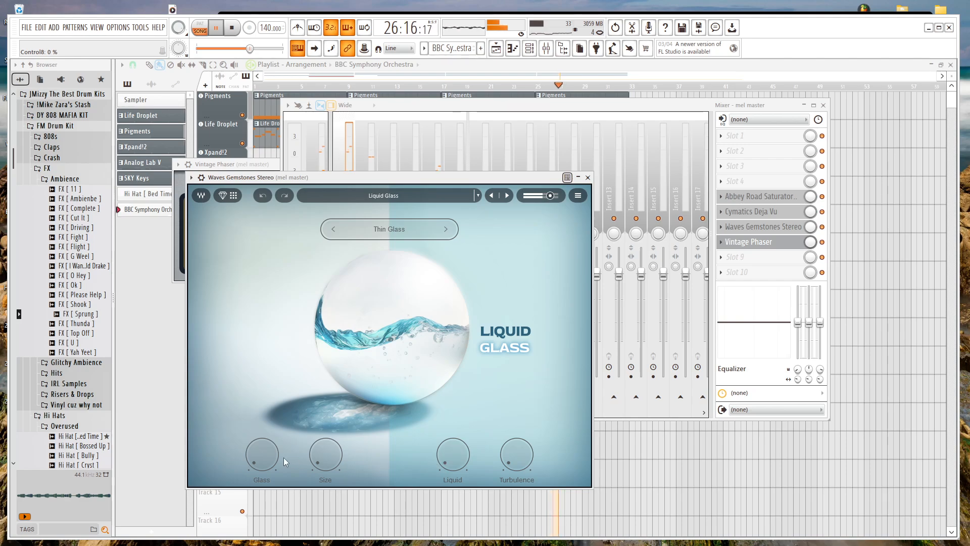
# Switch the Liquid Glass effect to its Thick Glass type and adjust the Liquid and Glass amounts slightly.
pyautogui.click(445, 229)
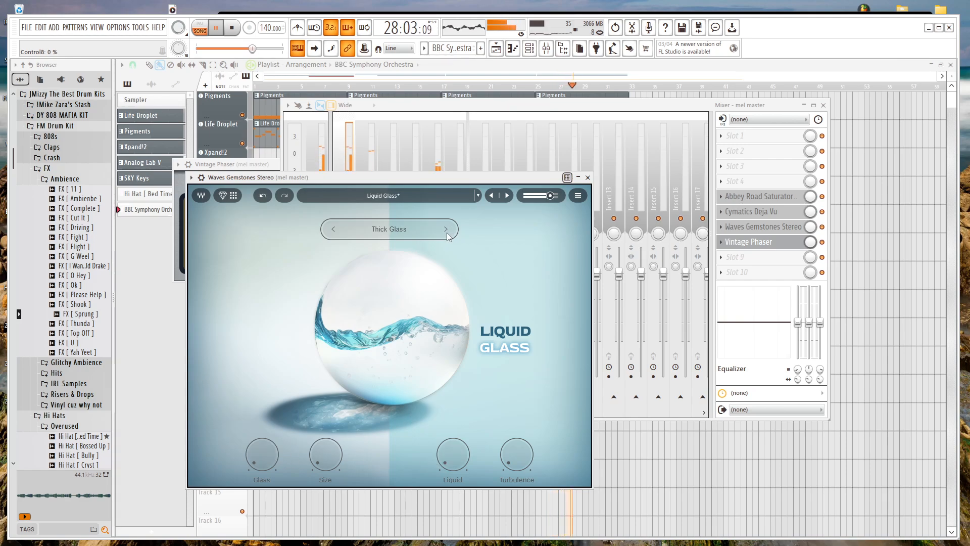
pyautogui.click(468, 454)
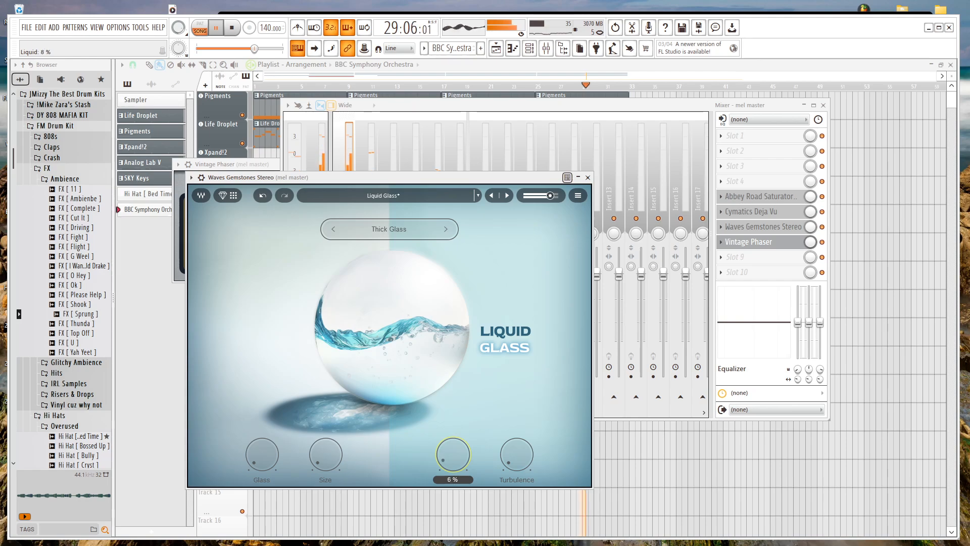
pyautogui.moveTo(262, 454); pyautogui.dragTo(262, 442)
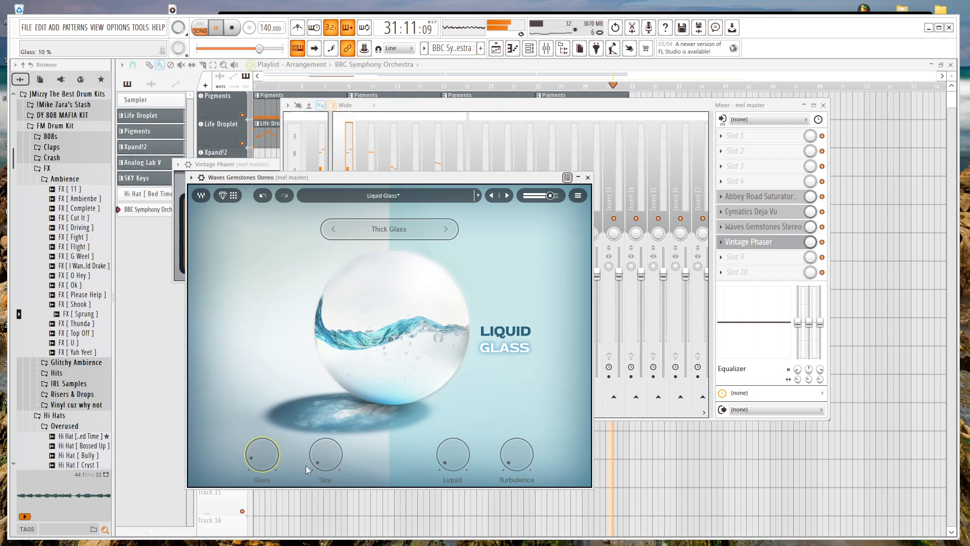
pyautogui.moveTo(263, 460); pyautogui.dragTo(263, 461)
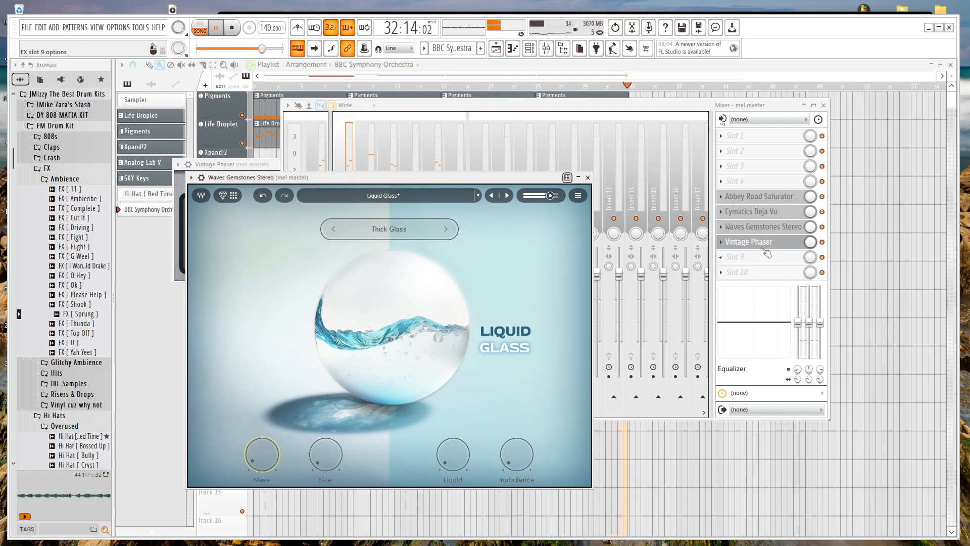
pyautogui.moveTo(763, 242); pyautogui.dragTo(760, 230)
pyautogui.scroll(1, 760, 245)
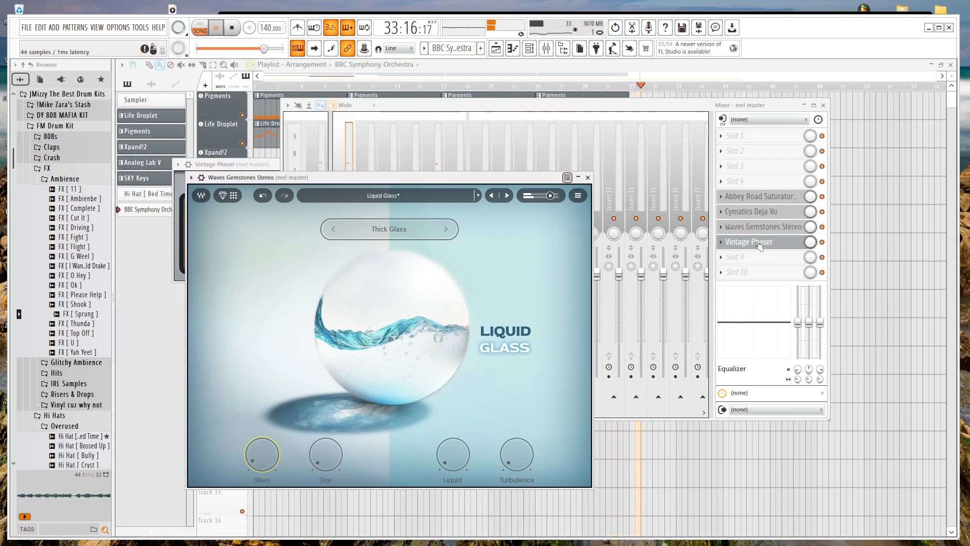
# Stop playback and trim the second FX [ Sprung ] #2 clip on Track 10 to end level with the melody clips.
pyautogui.press('space')
pyautogui.click(658, 66)
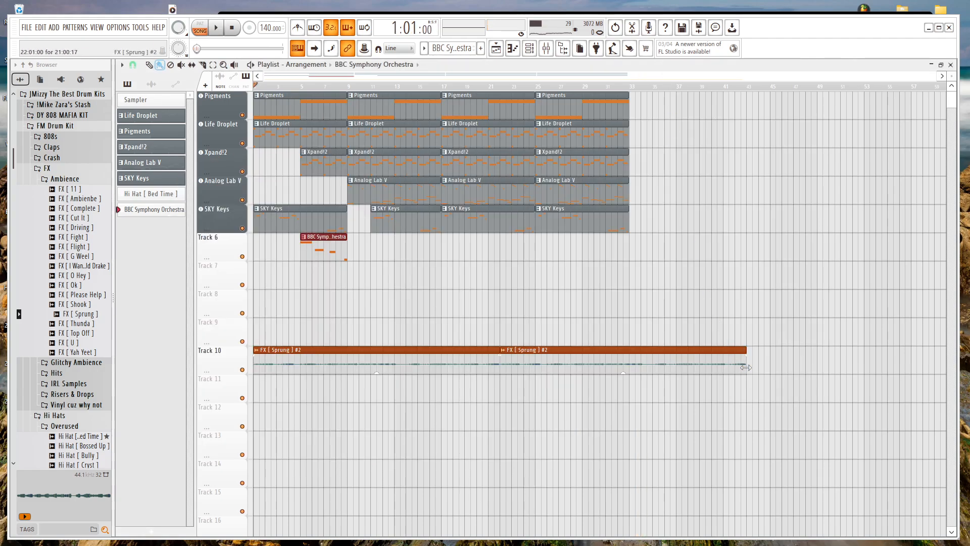
pyautogui.moveTo(745, 367); pyautogui.dragTo(637, 369)
pyautogui.scroll(2, 632, 354)
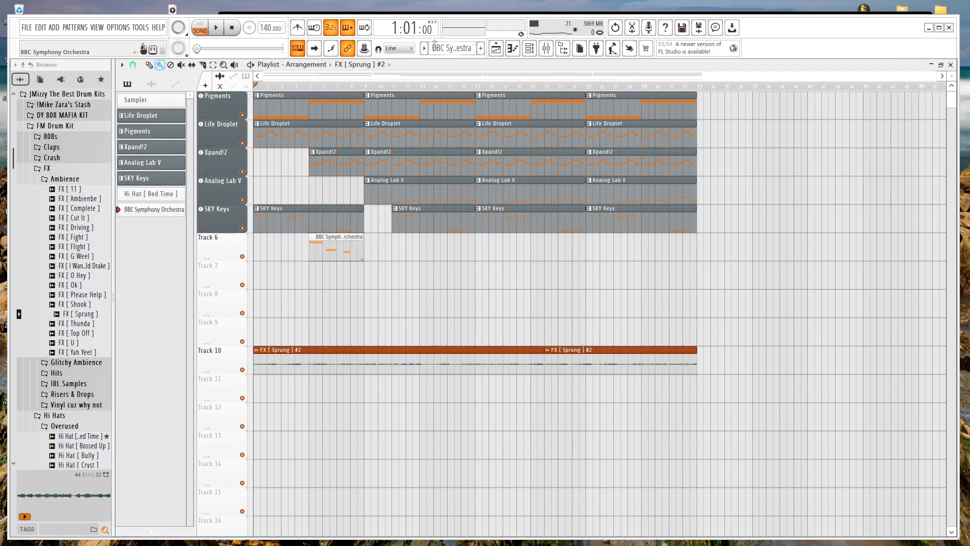
# Play the arrangement while reducing the Glass amount and setting Liquid to 1% in Waves Gemstones Stereo on the mel master track.
pyautogui.press('space')
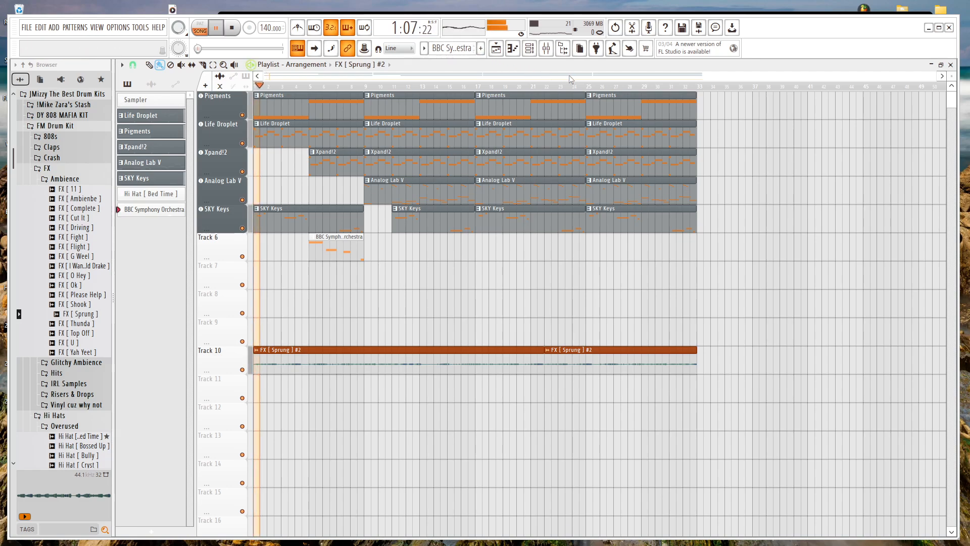
pyautogui.press('F9')
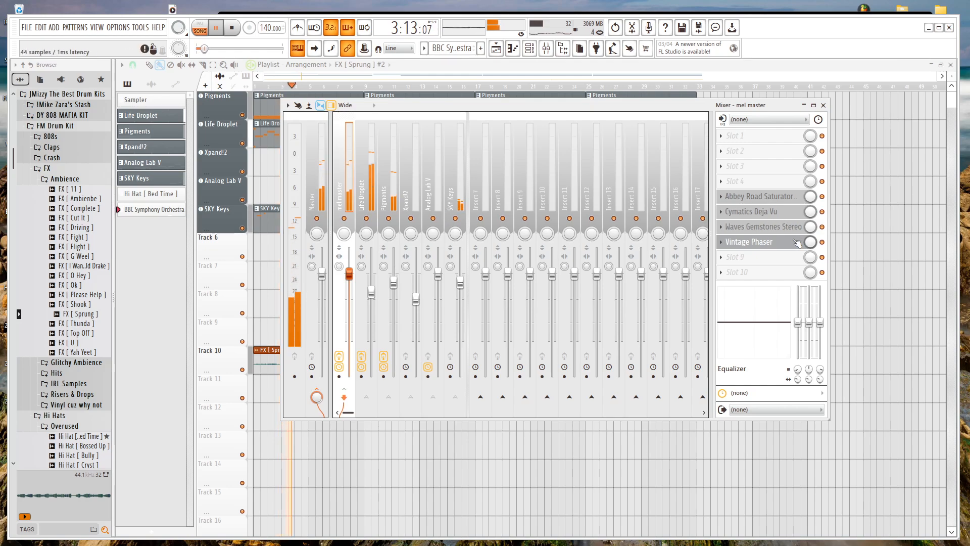
pyautogui.click(768, 227)
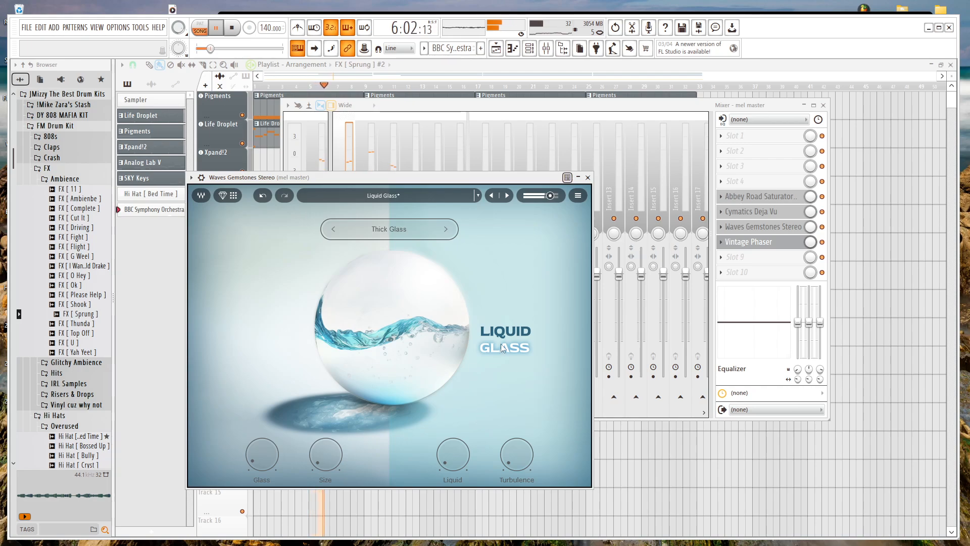
pyautogui.click(258, 461)
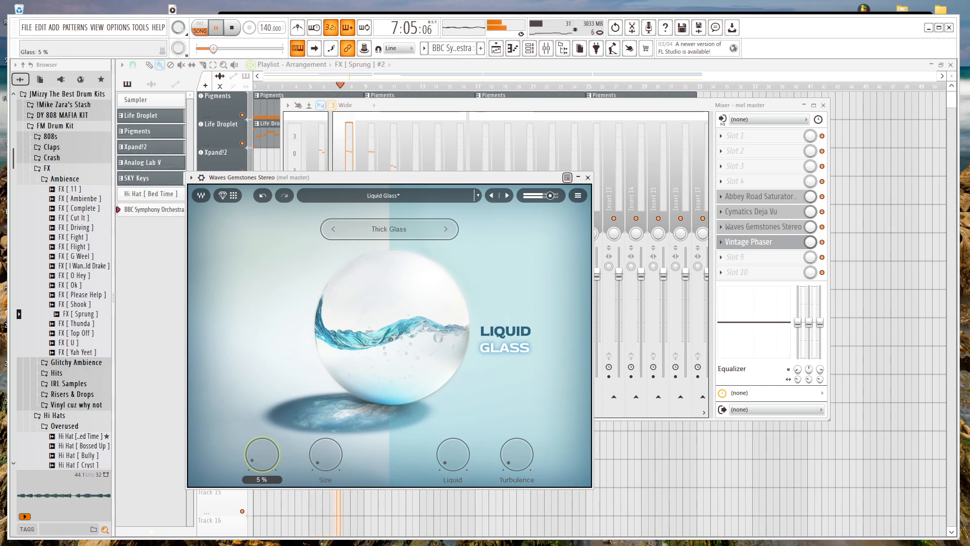
pyautogui.click(451, 460)
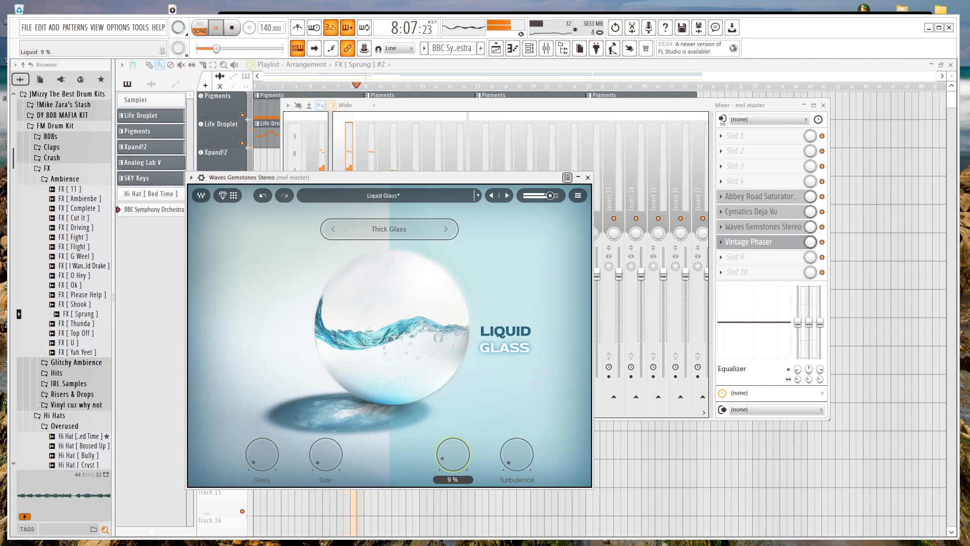
pyautogui.moveTo(452, 453); pyautogui.dragTo(451, 461)
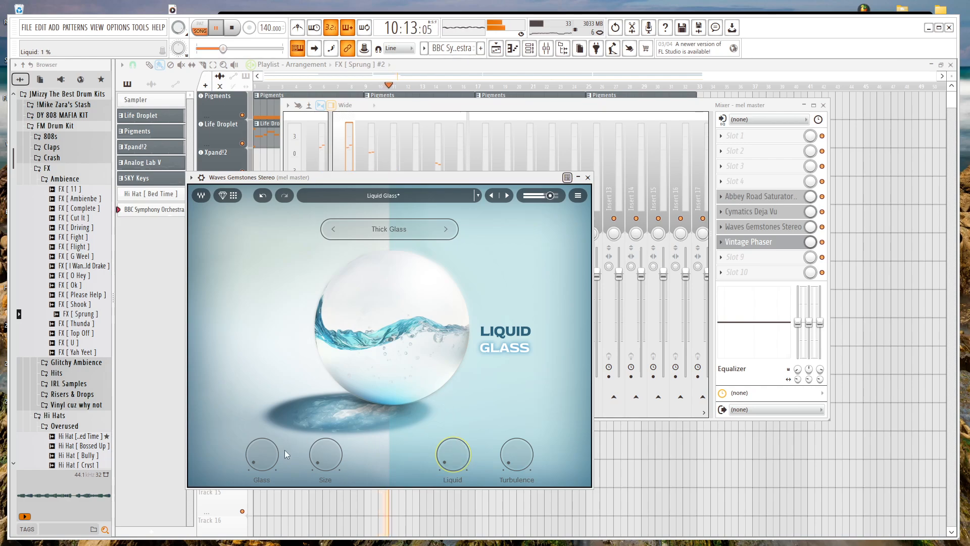
pyautogui.click(573, 107)
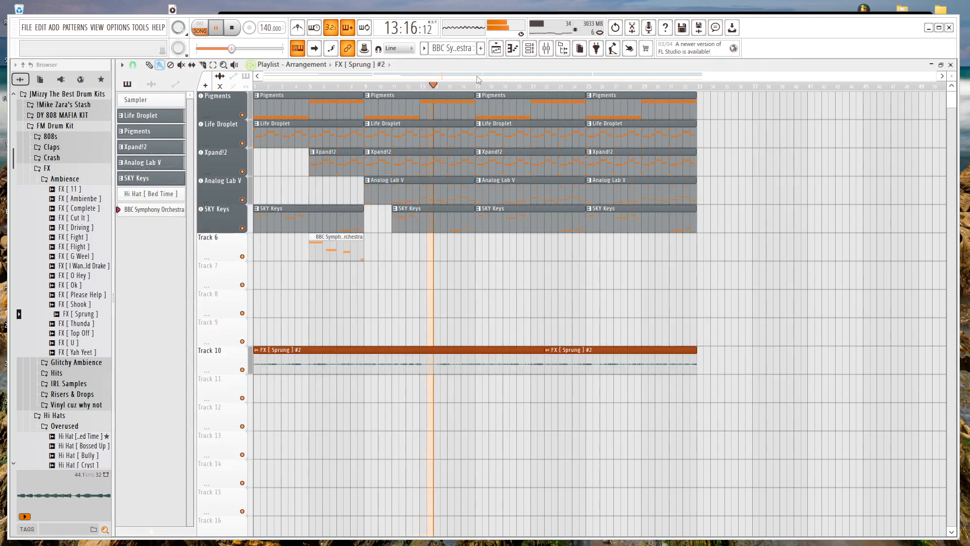
pyautogui.click(480, 62)
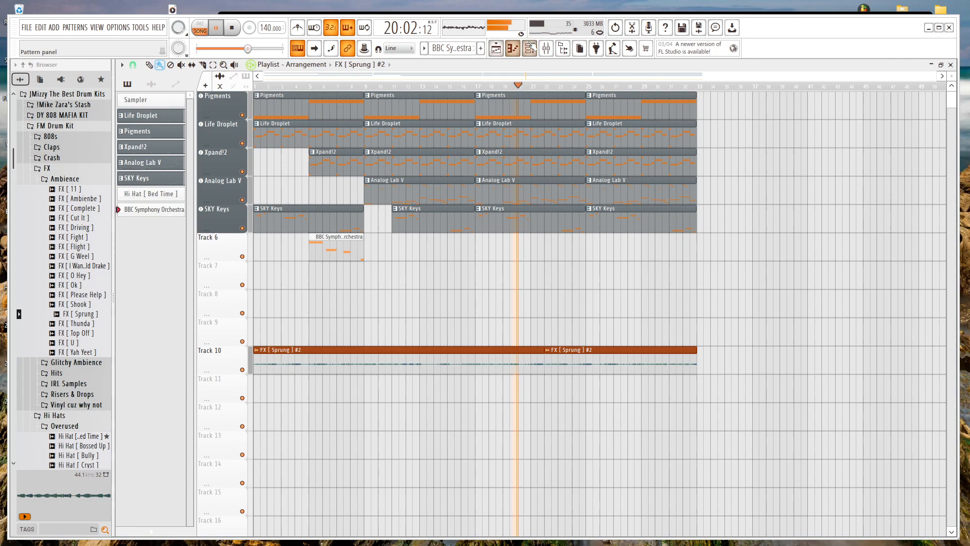
# Lower the mel master track's volume to 96% (-0.8 dB) and stop playback.
pyautogui.press('F9')
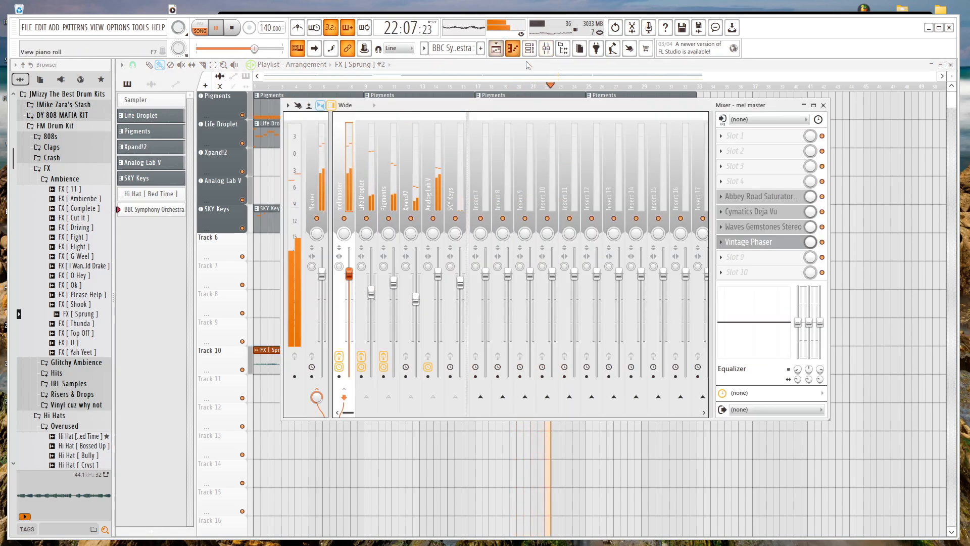
pyautogui.moveTo(348, 274); pyautogui.dragTo(349, 277)
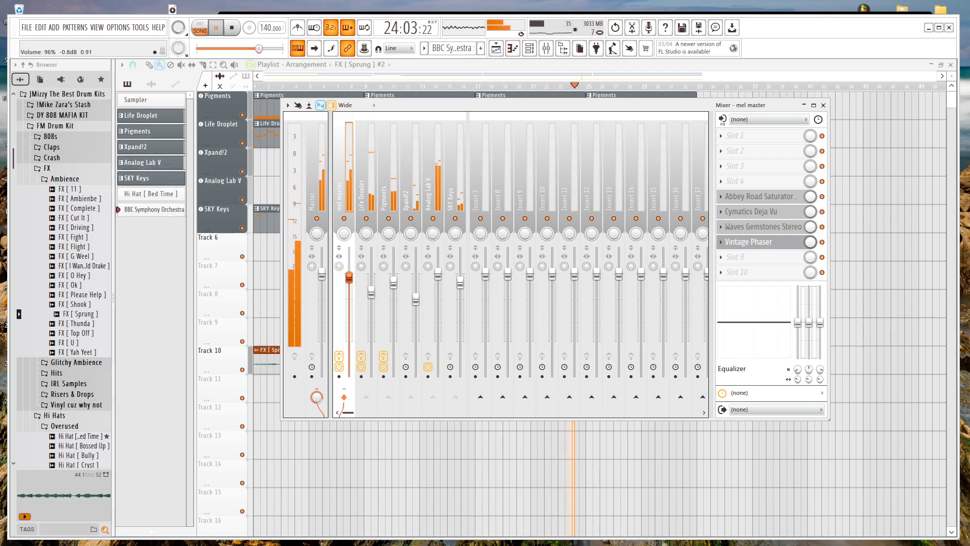
pyautogui.click(530, 48)
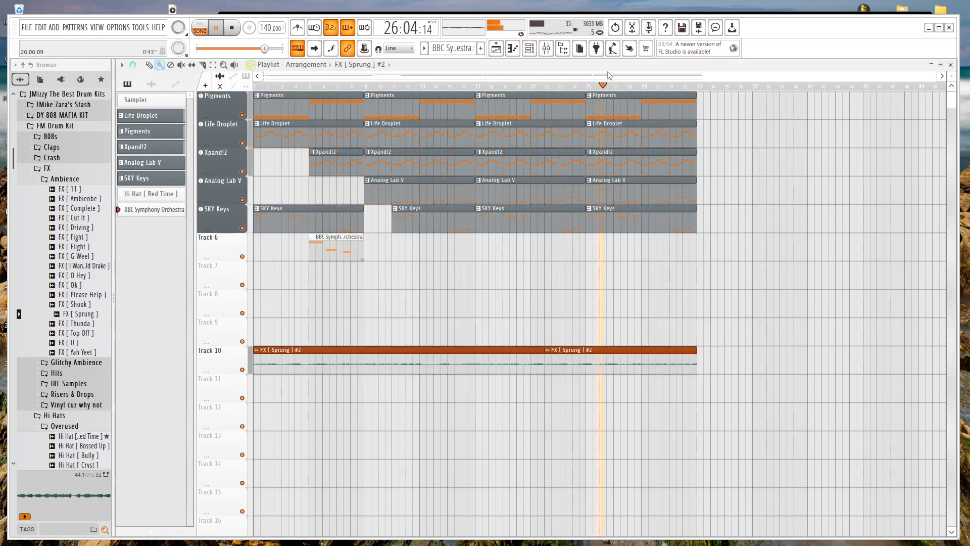
pyautogui.click(608, 76)
pyautogui.press('space')
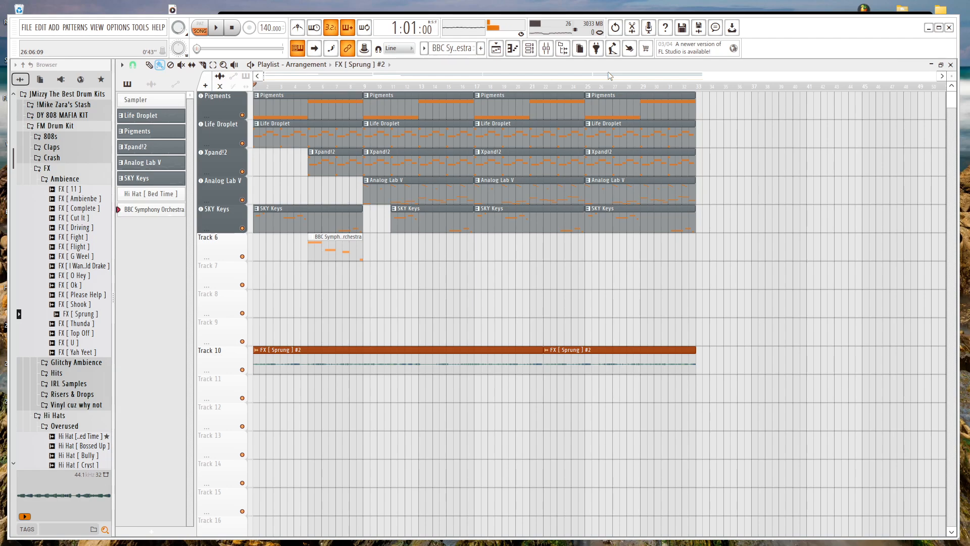
# Check the BBC Symphony Orchestra pattern's notes and the preset loaded in its instrument.
pyautogui.doubleClick(335, 256)
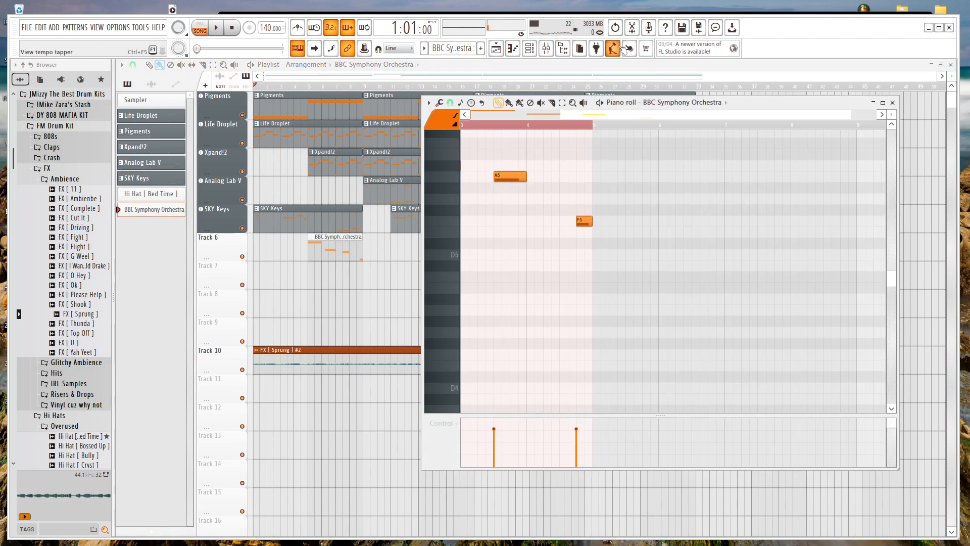
pyautogui.click(530, 49)
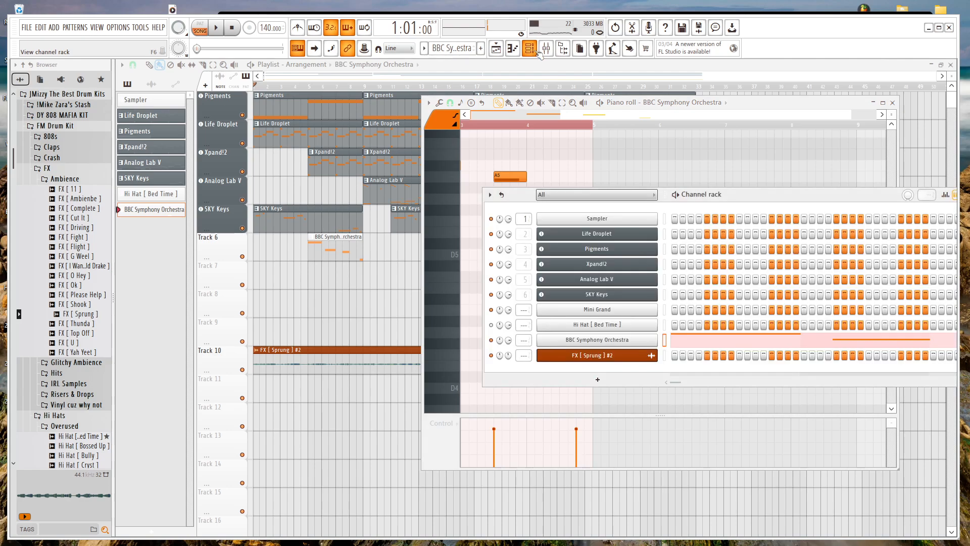
pyautogui.click(604, 338)
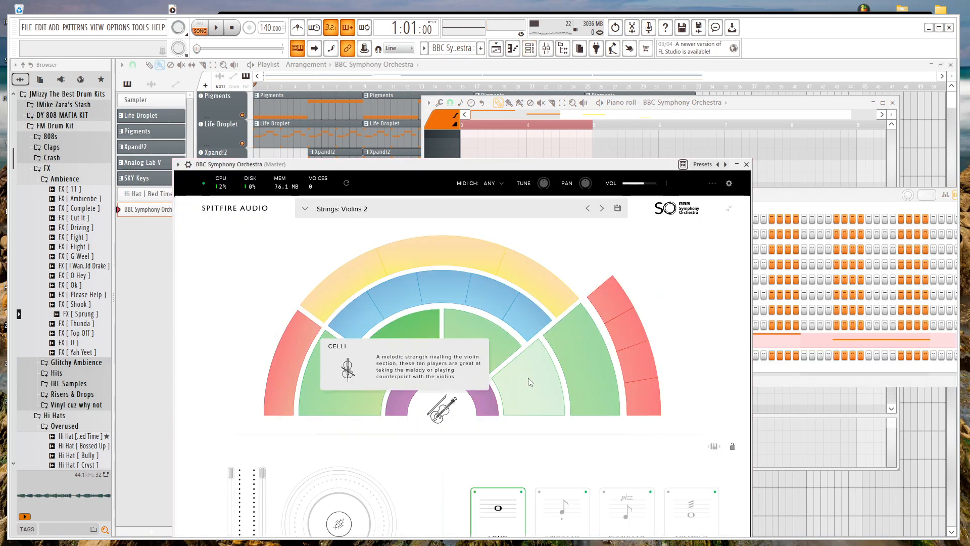
pyautogui.press('F12')
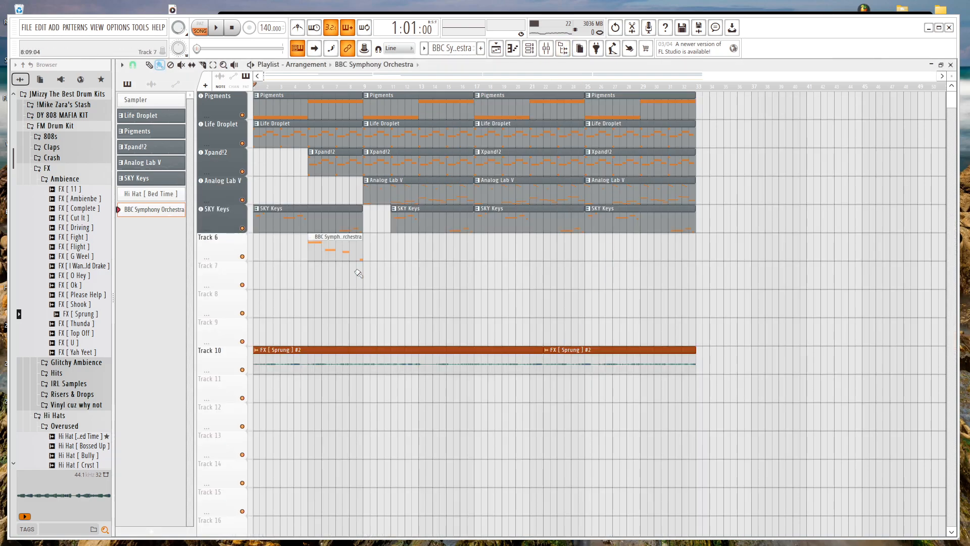
# Transpose all notes of the BBC Symphony Orchestra pattern down two octaves and play the arrangement from bar 5.
pyautogui.press('F7')
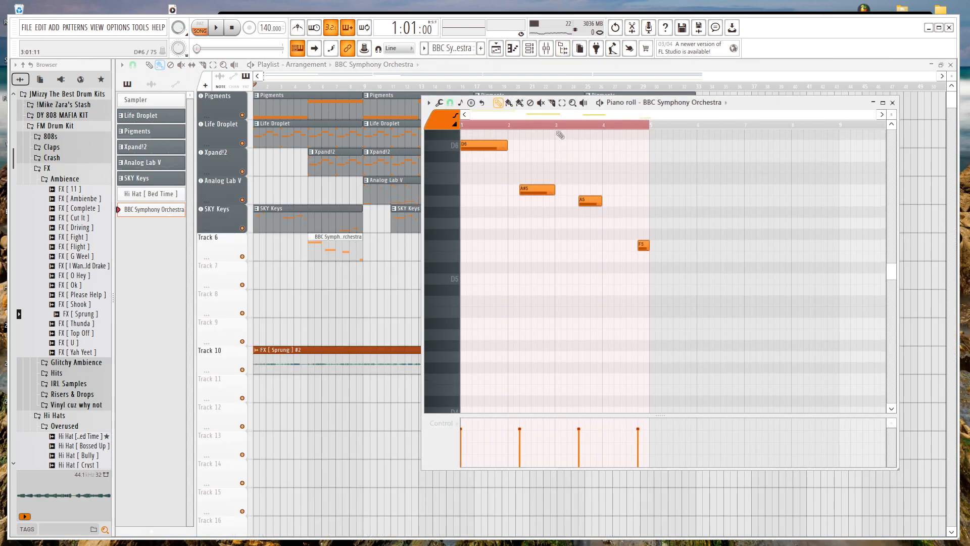
pyautogui.moveTo(723, 148); pyautogui.dragTo(192, 441)
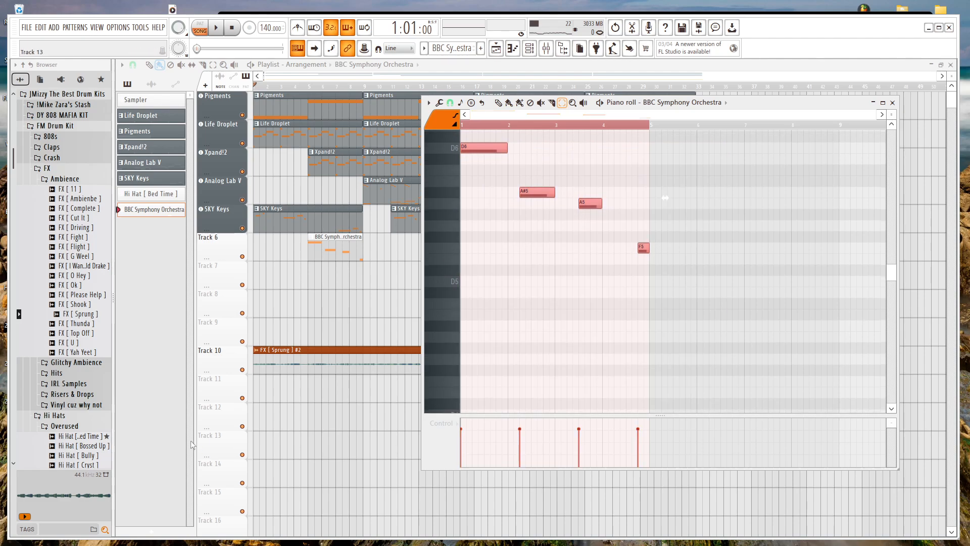
pyautogui.hotkey('ctrl', 'Down')
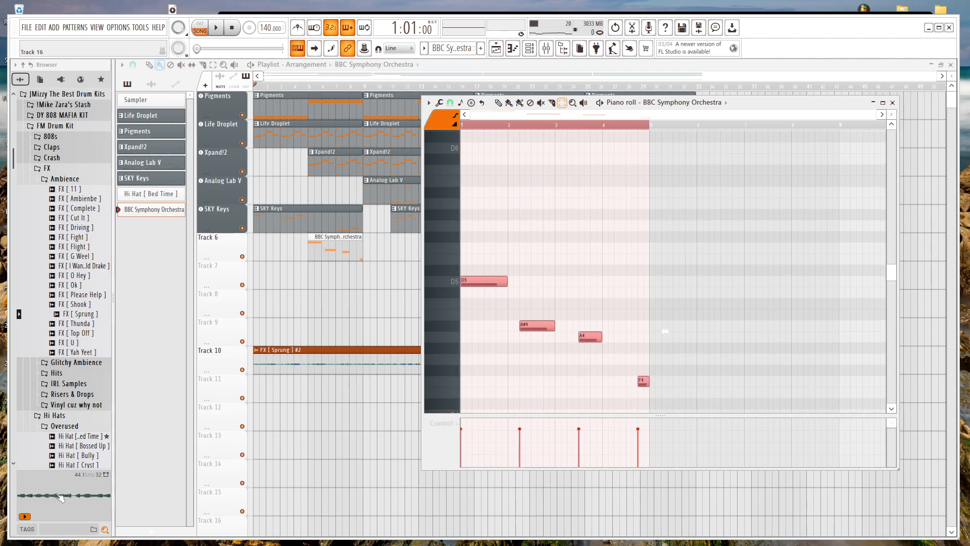
pyautogui.scroll(-1, 685, 245)
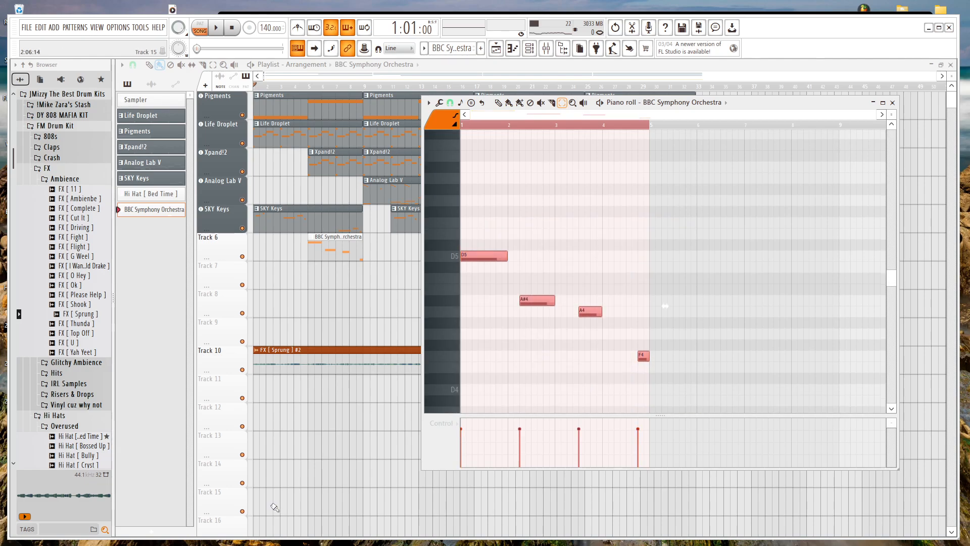
pyautogui.hotkey('ctrl', 'Down')
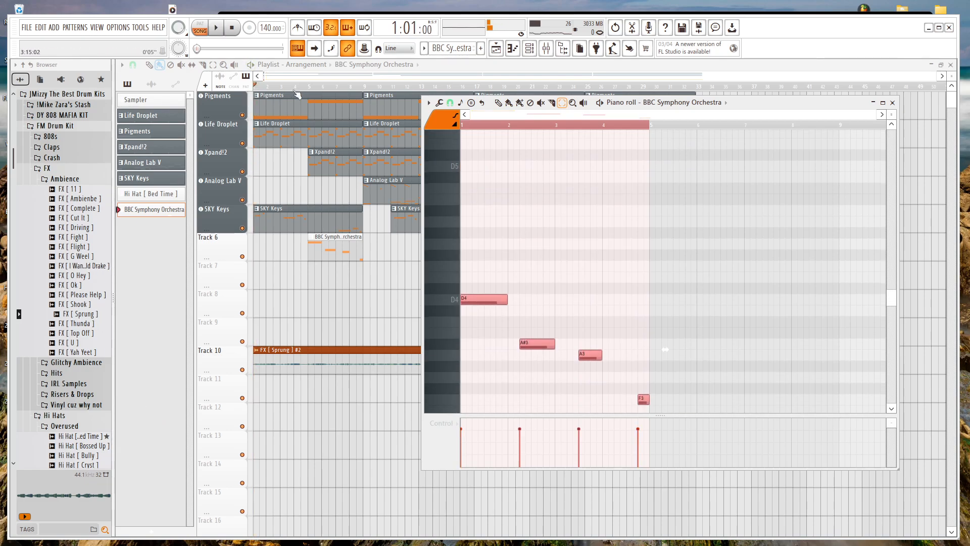
pyautogui.click(309, 87)
pyautogui.press('space')
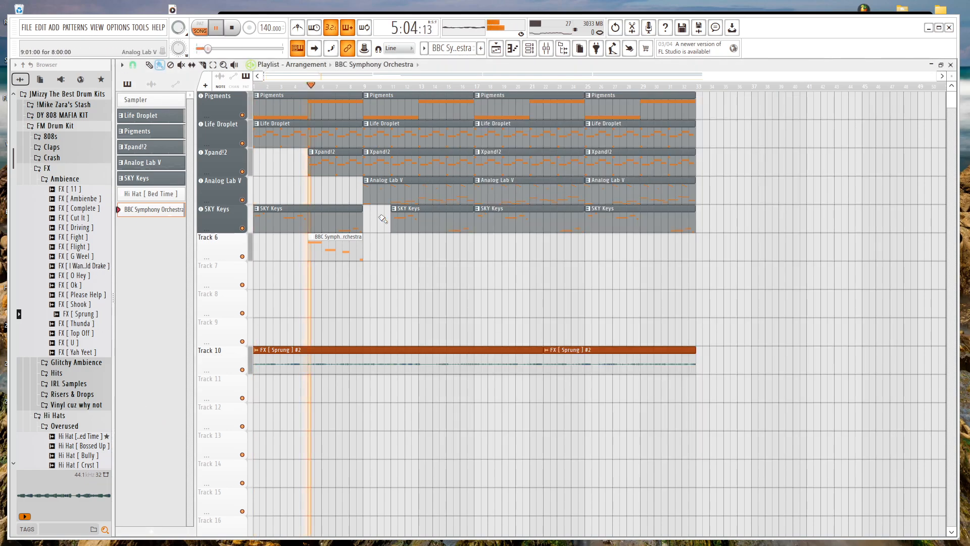
# Lengthen the pattern's D4, A#3 and A3 notes so each reaches the following note, and play the arrangement again.
pyautogui.doubleClick(329, 250)
pyautogui.press('space')
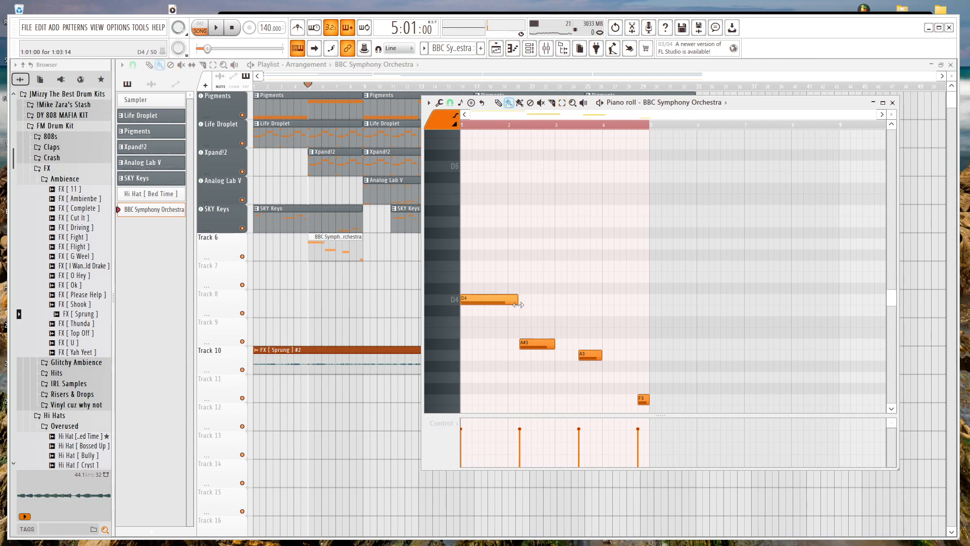
pyautogui.scroll(3, 545, 339)
pyautogui.moveTo(562, 343); pyautogui.dragTo(612, 355)
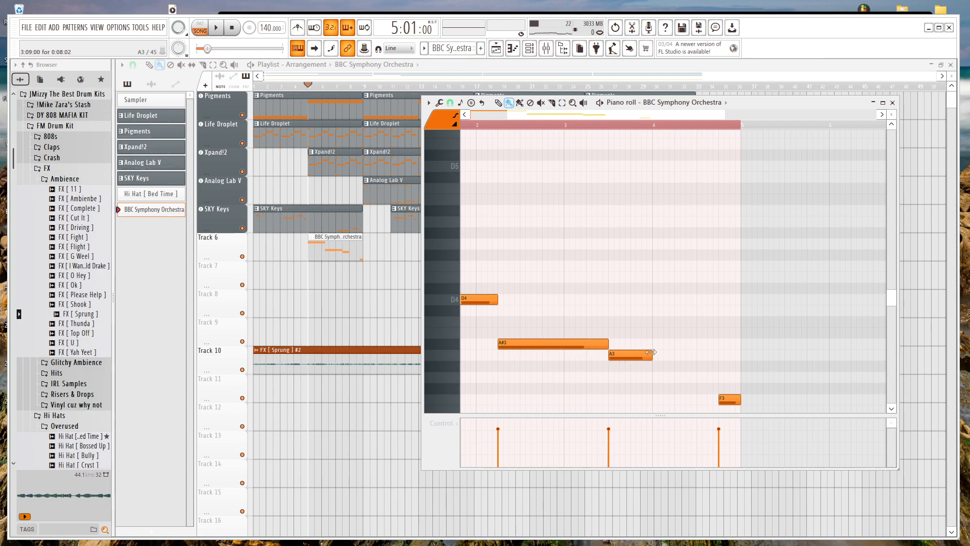
pyautogui.press('space')
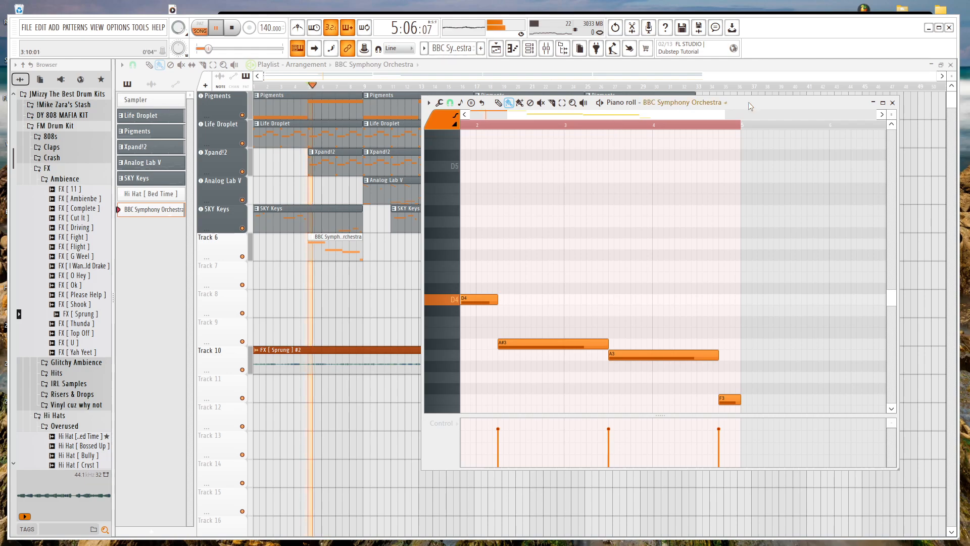
pyautogui.click(546, 48)
pyautogui.click(485, 69)
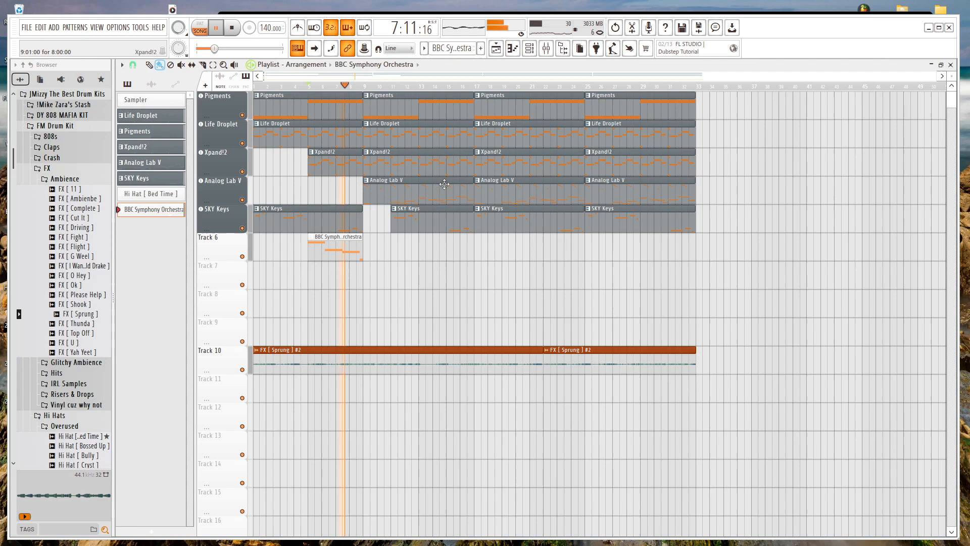
# Copy the BBC Symphony Orchestra clip along Track 6 to bar 13 and about bar 20.5, and make the bar 13 copy unique.
pyautogui.keyDown('shift'); pyautogui.moveTo(341, 243); pyautogui.dragTo(562, 245); pyautogui.keyUp('shift')
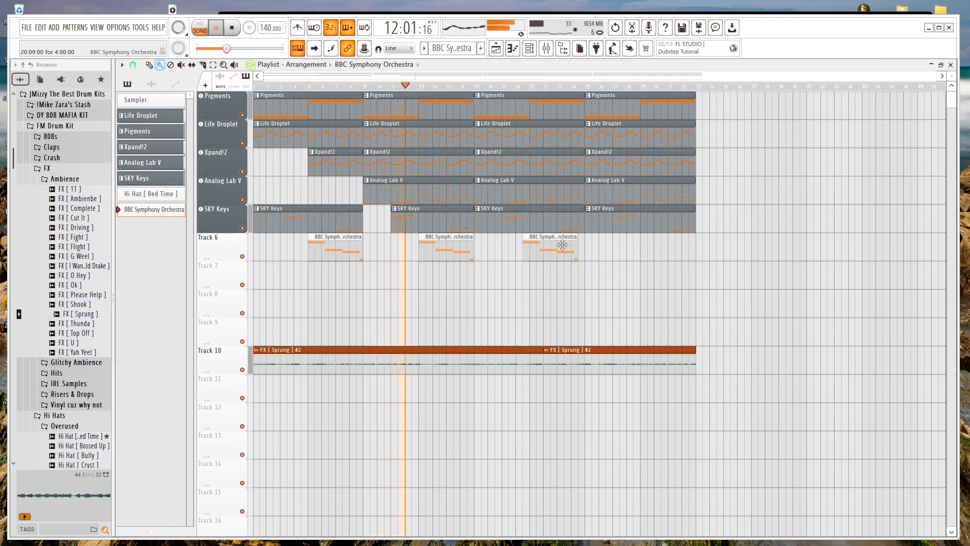
pyautogui.rightClick(420, 242)
pyautogui.click(483, 323)
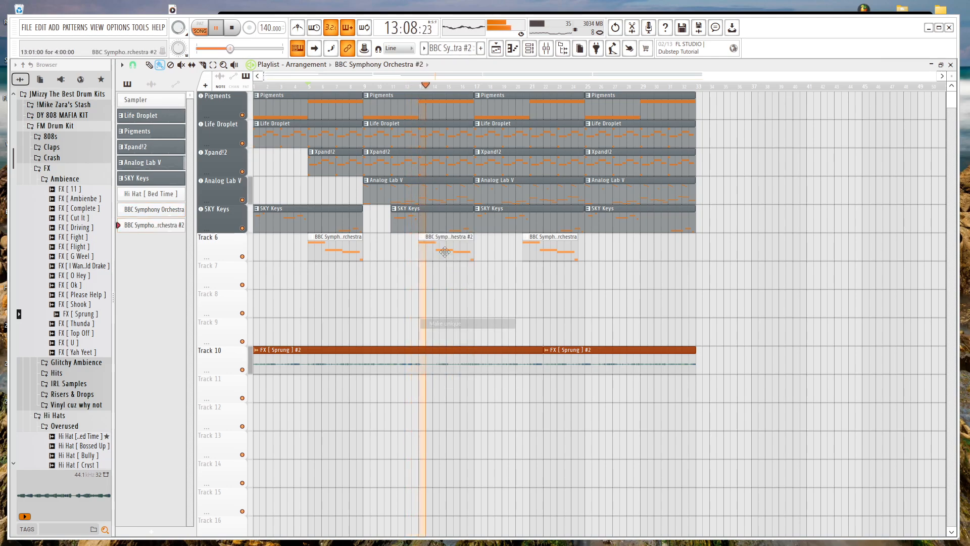
# In the BBC Symphony Orchestra #2 pattern, move the A#3 note to E4, A3 to F4 and the last F3 to A4.
pyautogui.press('space')
pyautogui.keyDown('ctrl'); pyautogui.scroll(-3, 508, 263); pyautogui.keyUp('ctrl')
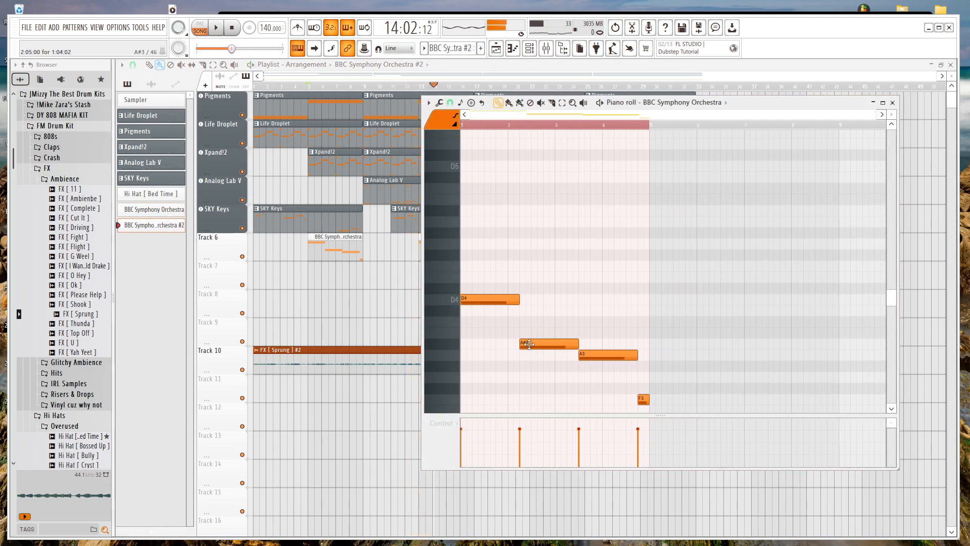
pyautogui.moveTo(536, 313); pyautogui.dragTo(532, 283)
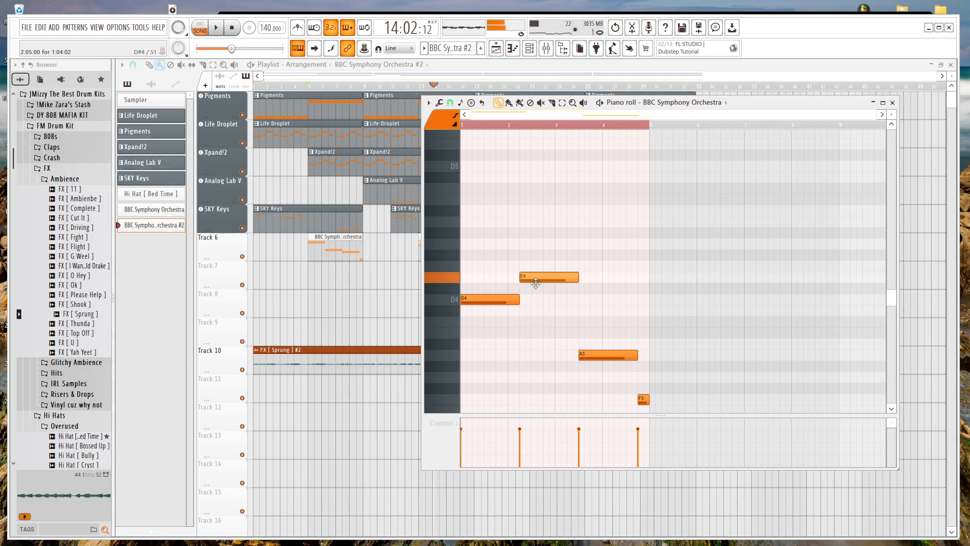
pyautogui.moveTo(602, 354); pyautogui.dragTo(602, 266)
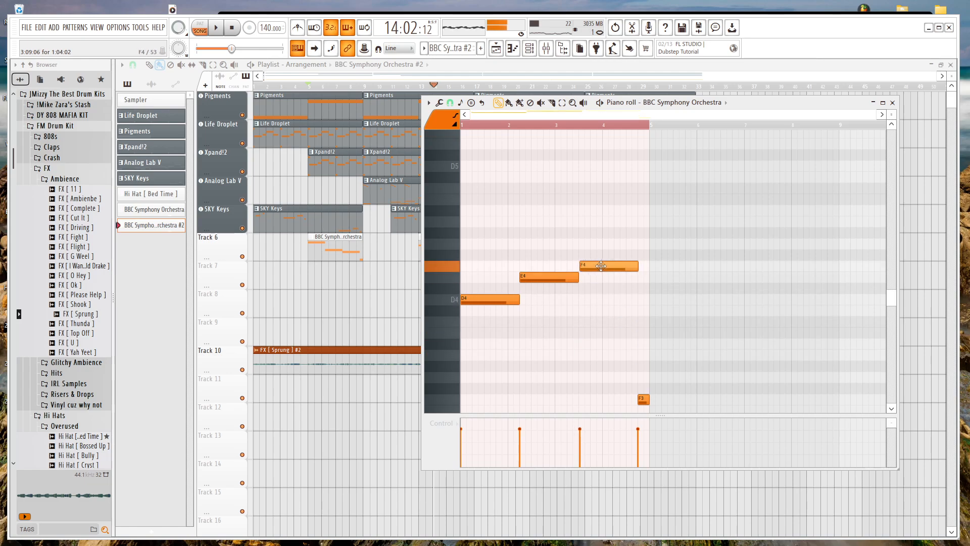
pyautogui.moveTo(643, 399); pyautogui.dragTo(641, 218)
pyautogui.scroll(3, 654, 260)
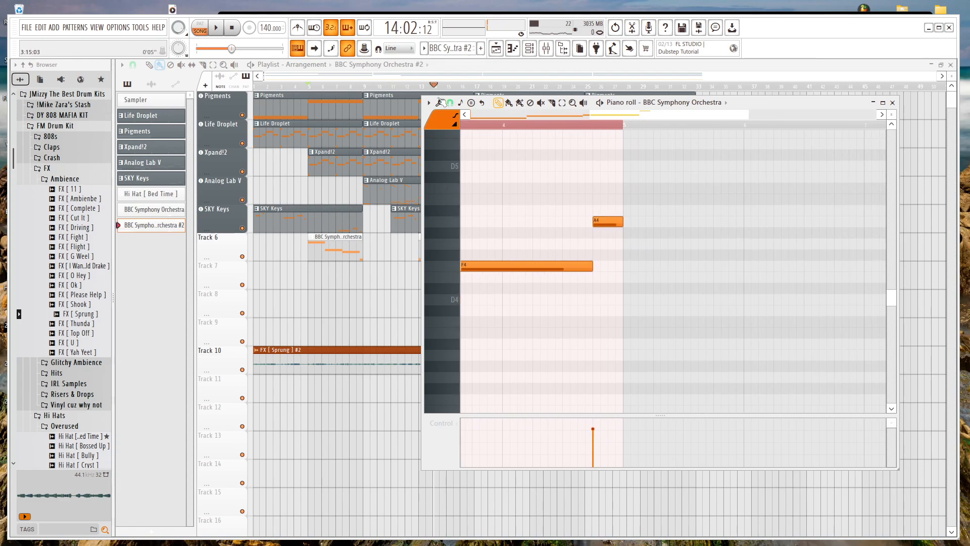
# Play the arrangement from the start and delete the BBC Symphony Orchestra clip at about bar 20.5 on Track 6.
pyautogui.click(254, 86)
pyautogui.press('space')
pyautogui.scroll(-10, 91, 165)
pyautogui.scroll(1, 373, 230)
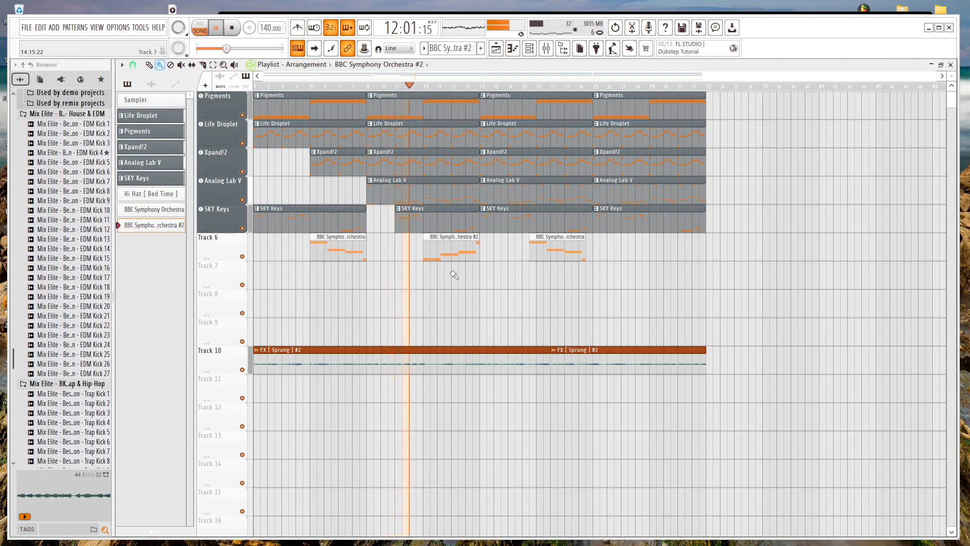
pyautogui.rightClick(563, 256)
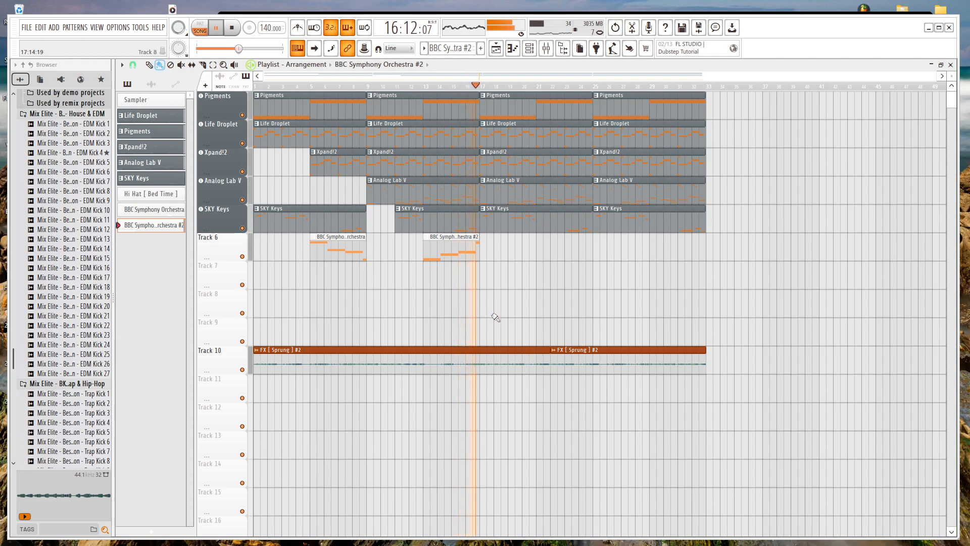
pyautogui.press('space')
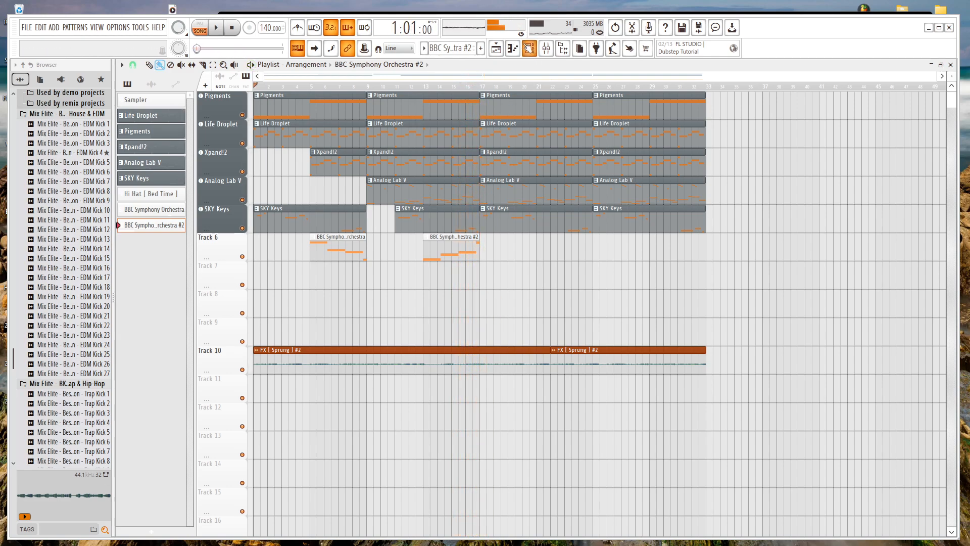
pyautogui.click(531, 49)
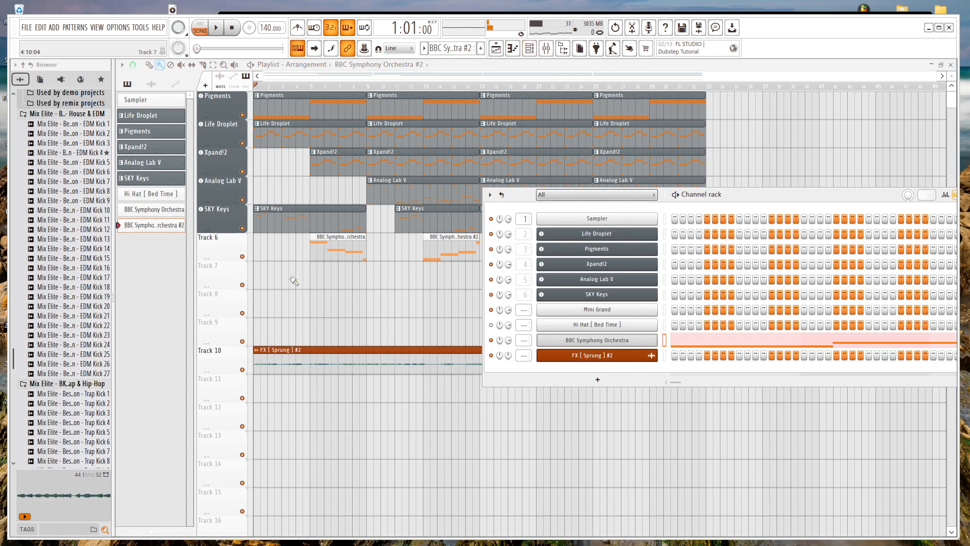
pyautogui.click(408, 318)
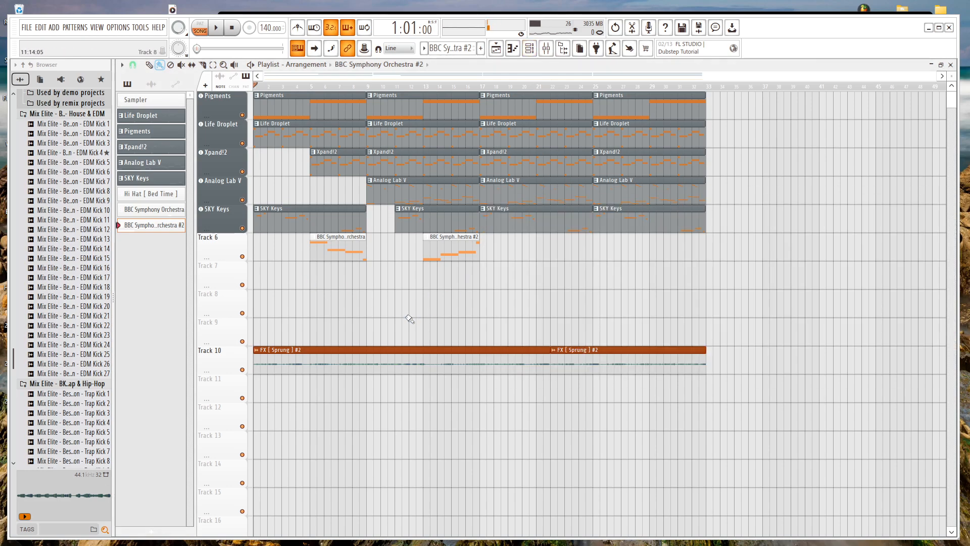
pyautogui.click(546, 49)
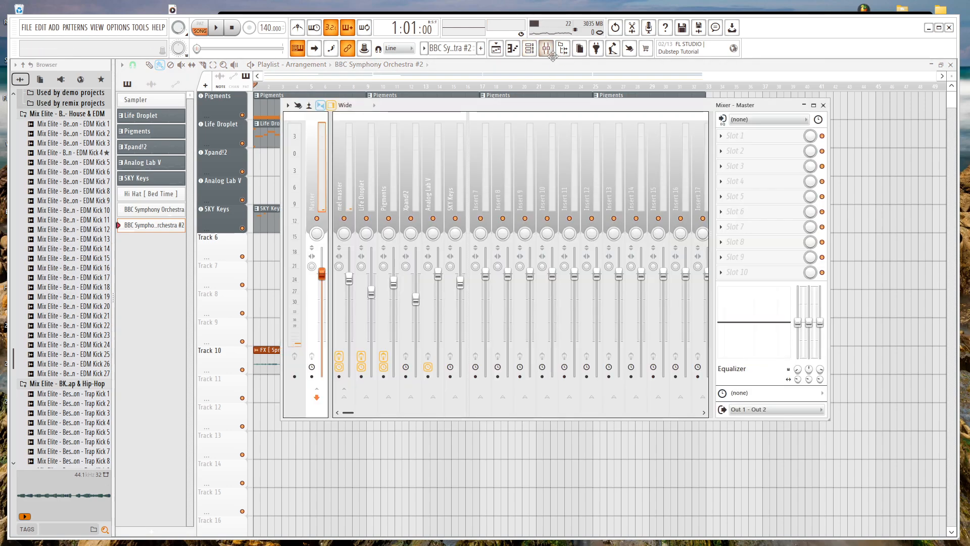
pyautogui.click(546, 49)
pyautogui.click(513, 48)
# Place the Hi Hat [ Bed Time ] pattern as a clip on Track 7 starting at bar 1.
pyautogui.click(141, 231)
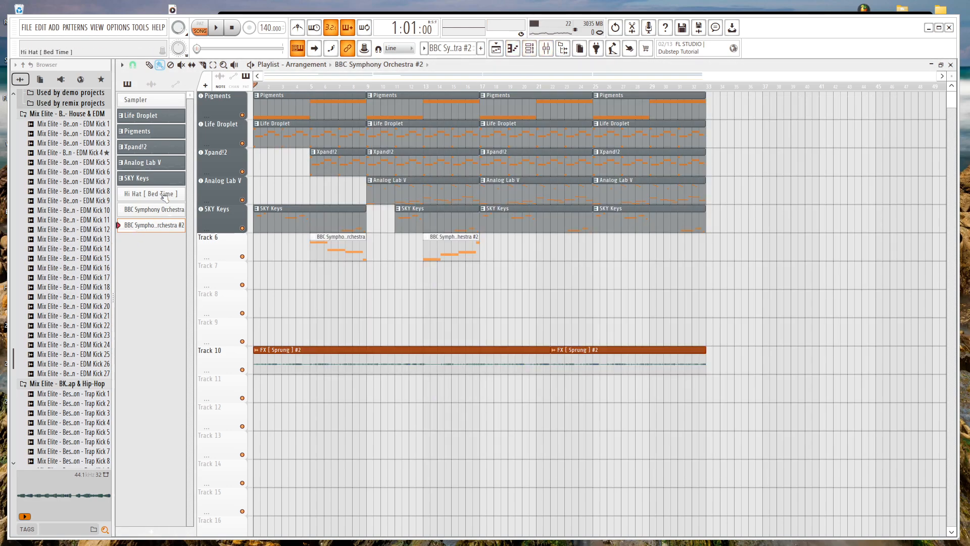
pyautogui.click(165, 195)
pyautogui.click(305, 309)
pyautogui.moveTo(360, 302); pyautogui.dragTo(316, 265)
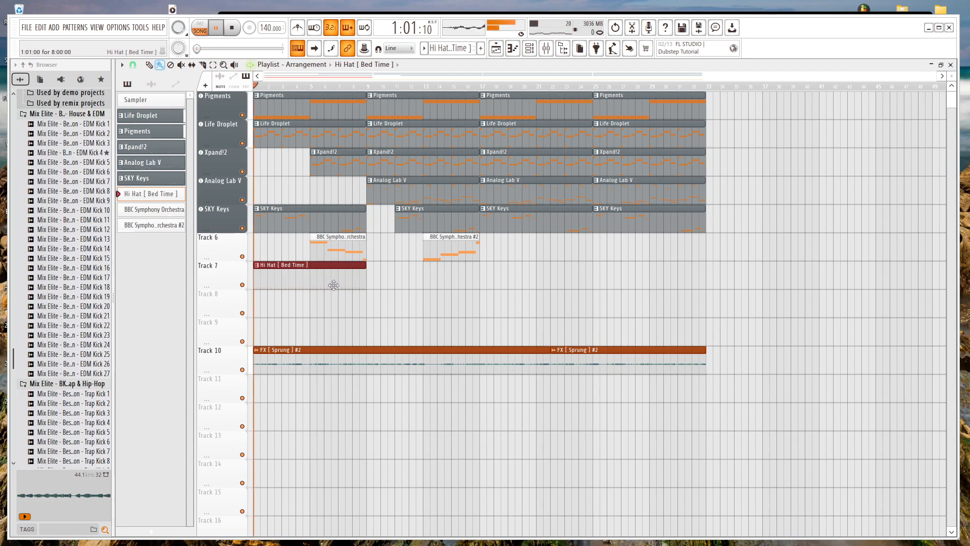
# Fill the Hi Hat [ Bed Time ] channel with a hit on every second step and play the arrangement briefly.
pyautogui.click(529, 48)
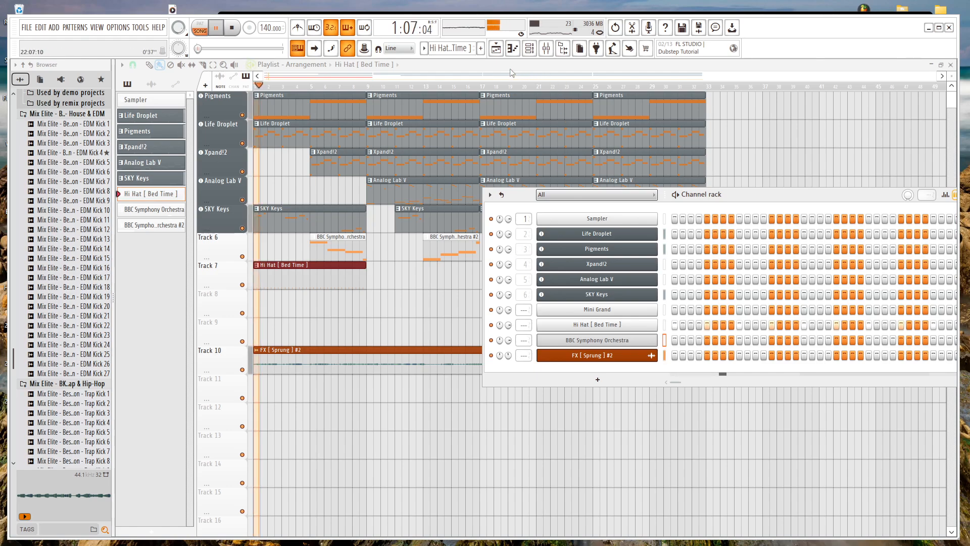
pyautogui.click(337, 272)
pyautogui.doubleClick(337, 273)
pyautogui.click(331, 279)
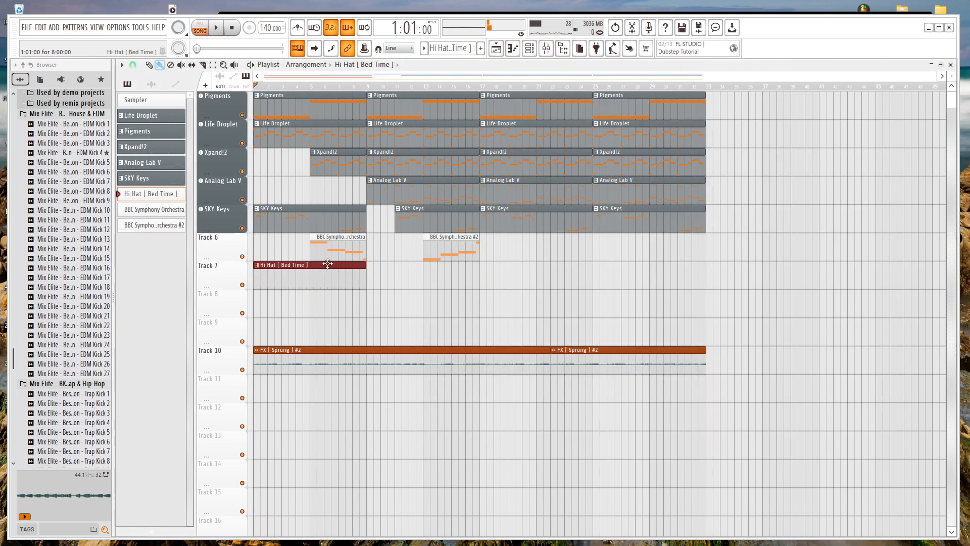
pyautogui.click(530, 55)
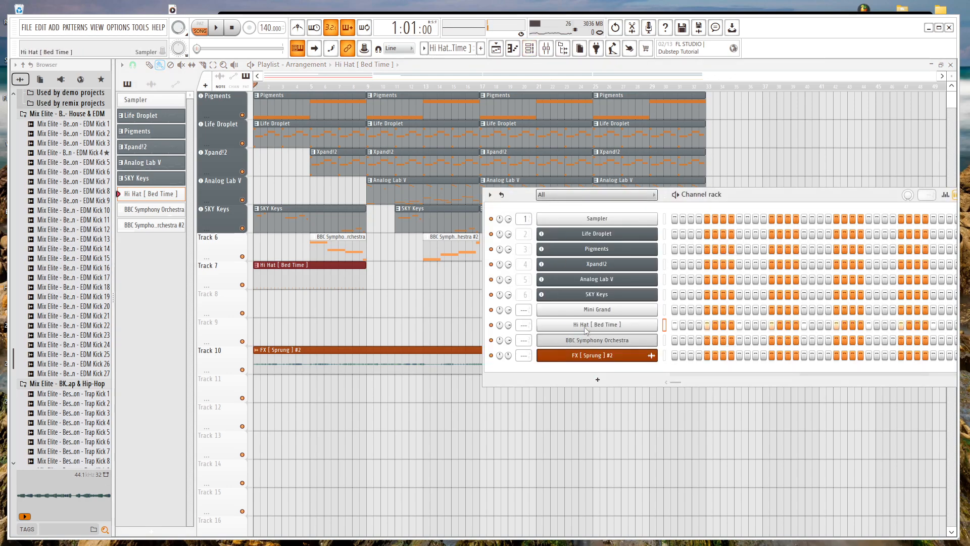
pyautogui.rightClick(586, 328)
pyautogui.click(774, 359)
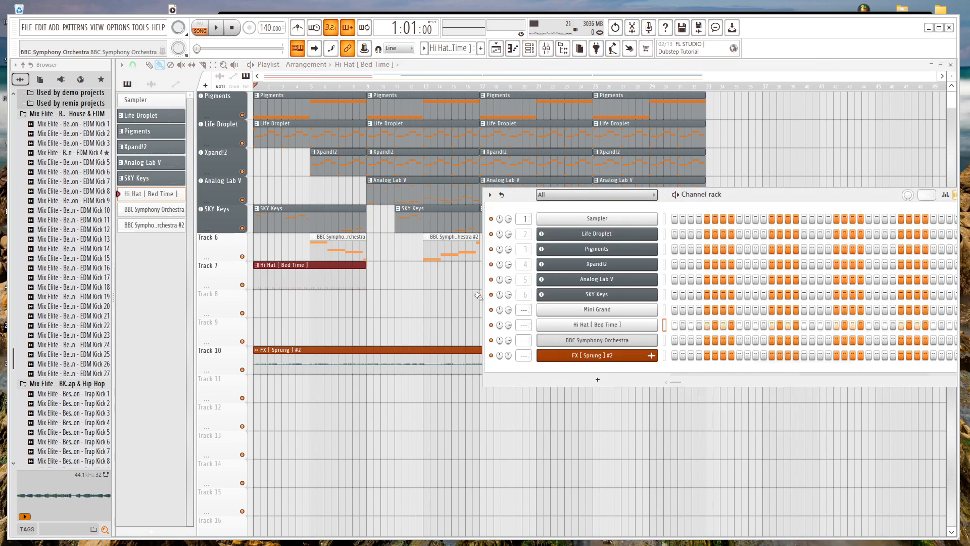
pyautogui.click(326, 274)
pyautogui.press('space')
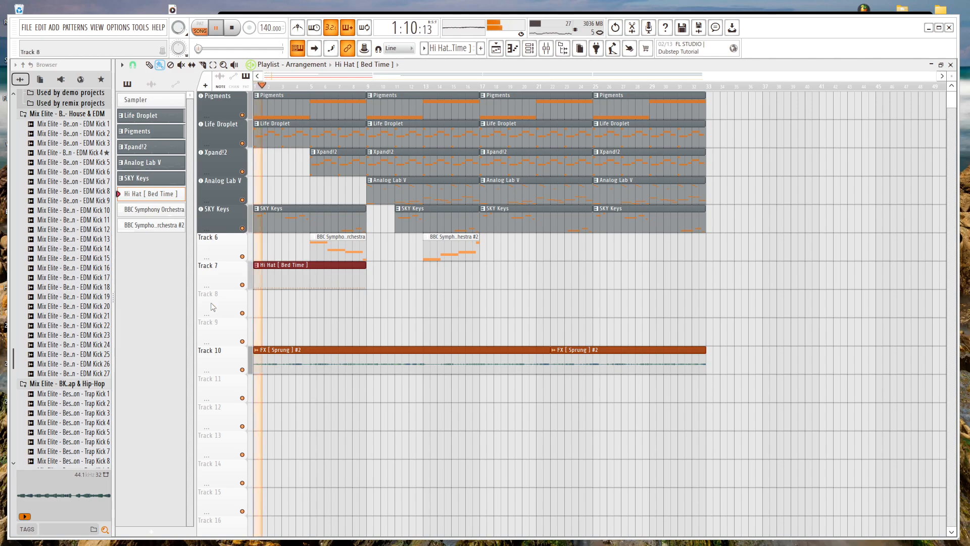
pyautogui.scroll(10, 74, 268)
pyautogui.press('space')
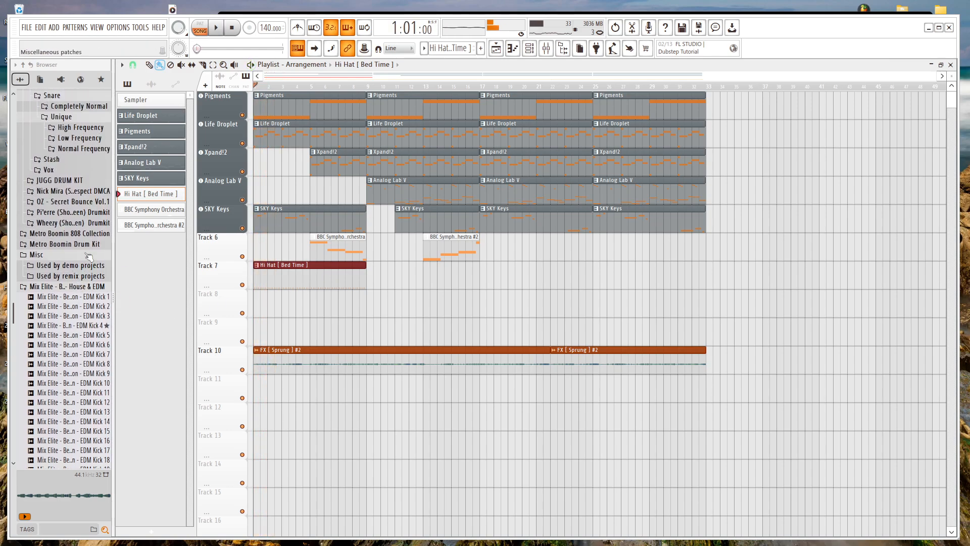
# Route the Hi Hat [ Bed Time ] channel to free mixer track 7, lower its volume to about -5.6 dB and play the arrangement.
pyautogui.click(546, 48)
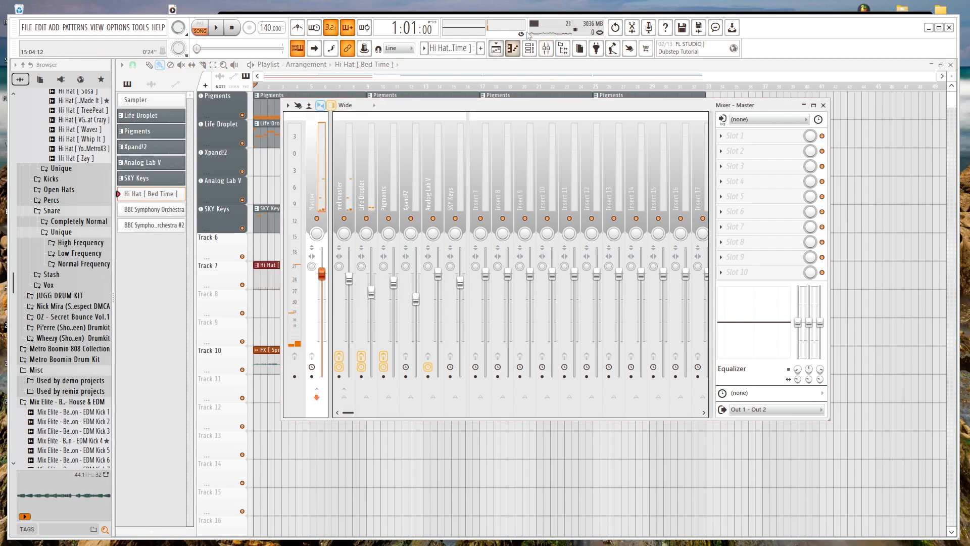
pyautogui.click(534, 45)
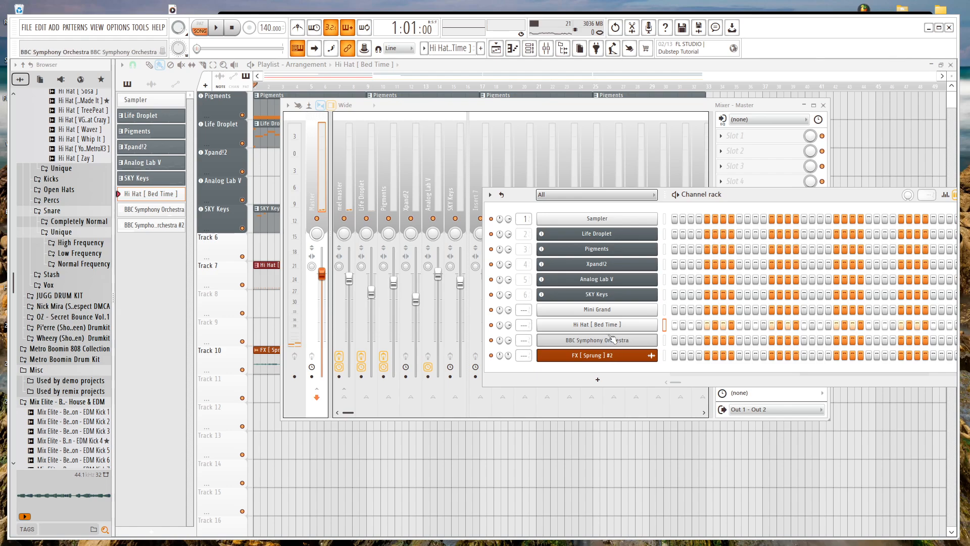
pyautogui.rightClick(655, 323)
pyautogui.click(687, 453)
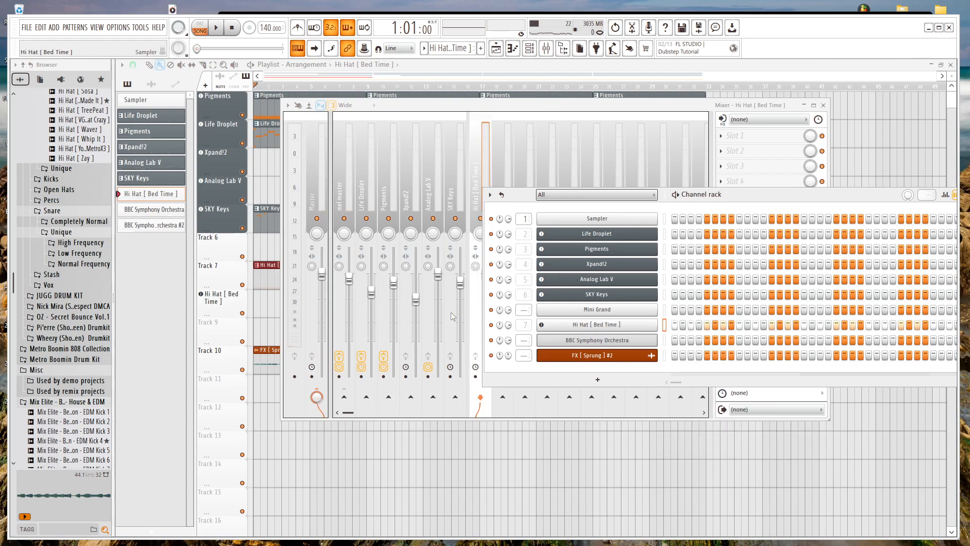
pyautogui.click(548, 49)
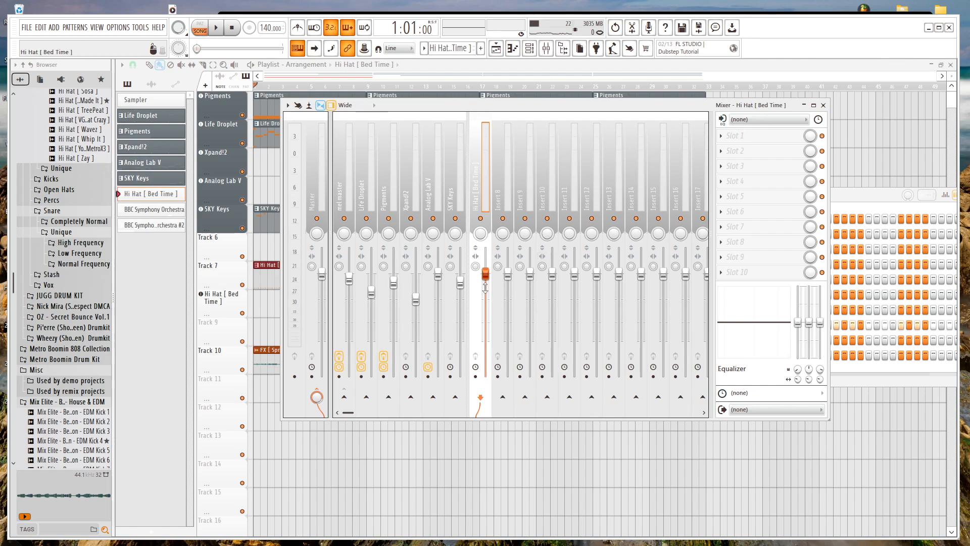
pyautogui.moveTo(485, 278); pyautogui.dragTo(485, 299)
pyautogui.press('space')
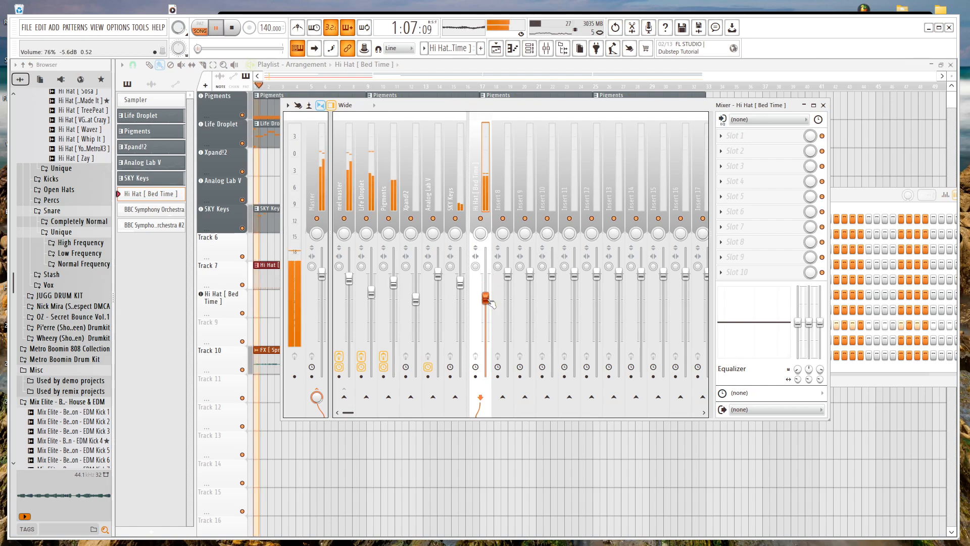
# Audition samples in the Overused hi-hat folder, replace the Hi Hat [ Bed Time ] sample with Hi Hat [ Flick ] and play the arrangement.
pyautogui.scroll(6, 60, 191)
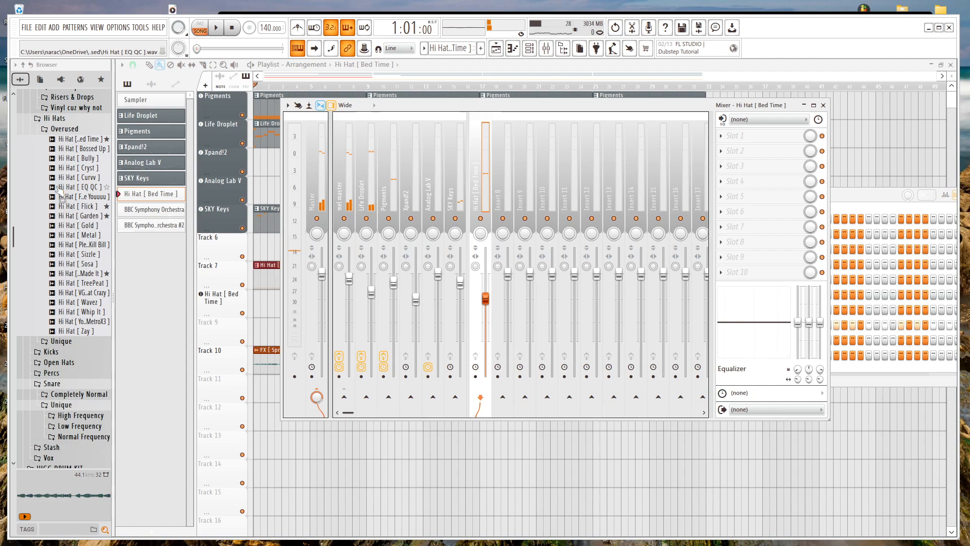
pyautogui.click(87, 274)
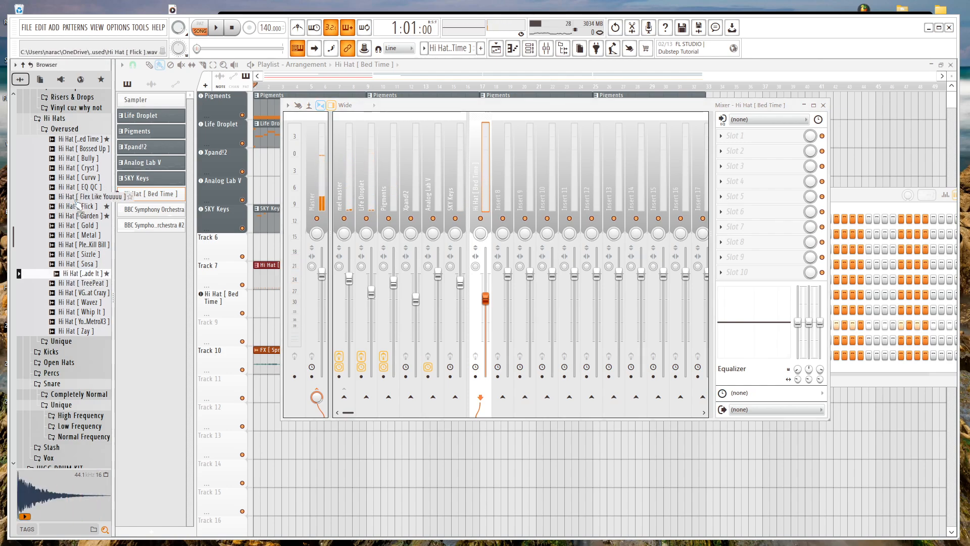
pyautogui.click(87, 215)
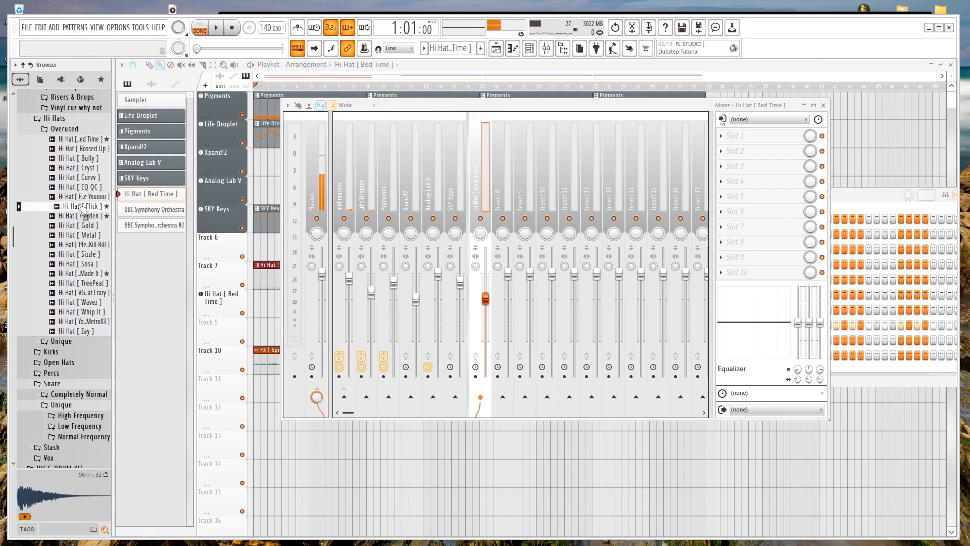
pyautogui.click(89, 140)
pyautogui.click(90, 206)
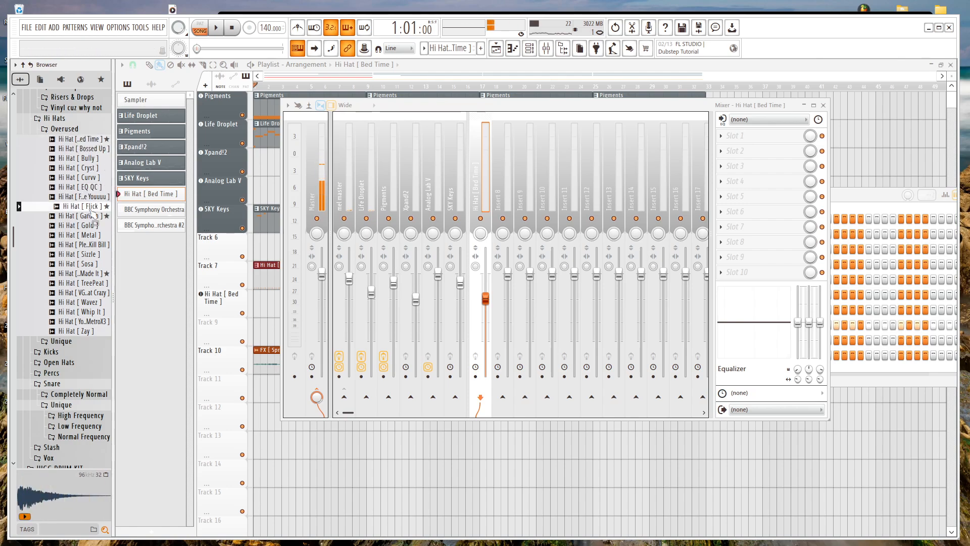
pyautogui.click(531, 49)
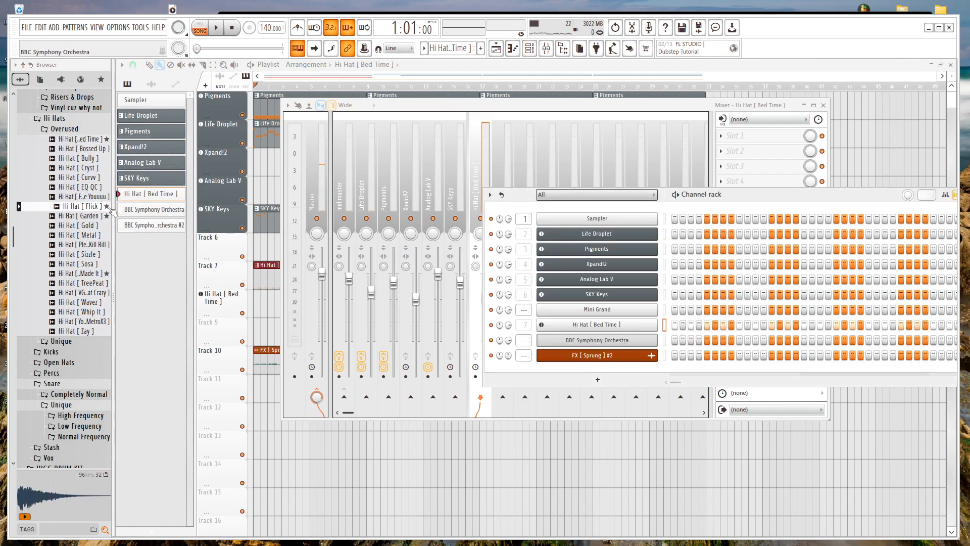
pyautogui.moveTo(73, 212); pyautogui.dragTo(579, 334)
pyautogui.press('space')
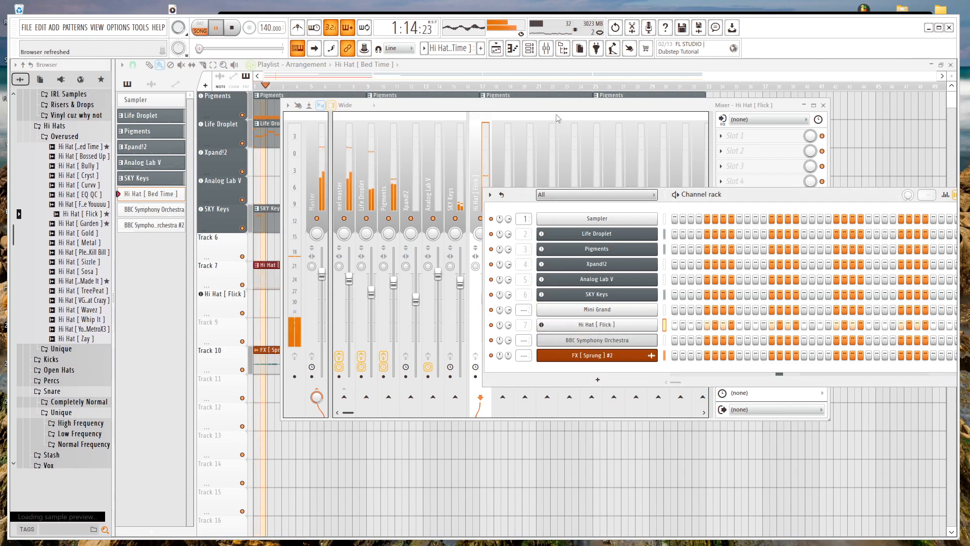
pyautogui.click(559, 115)
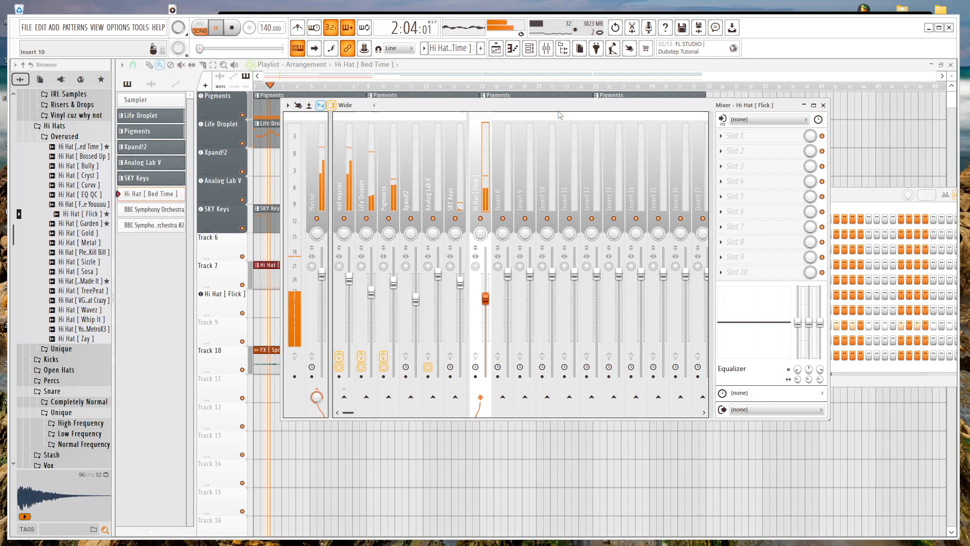
# Open the Hi Hat [ Flick ] piano roll, delete the two hits after 5:01 and lengthen the 5:01 hit to four steps.
pyautogui.click(513, 48)
pyautogui.scroll(-2, 695, 268)
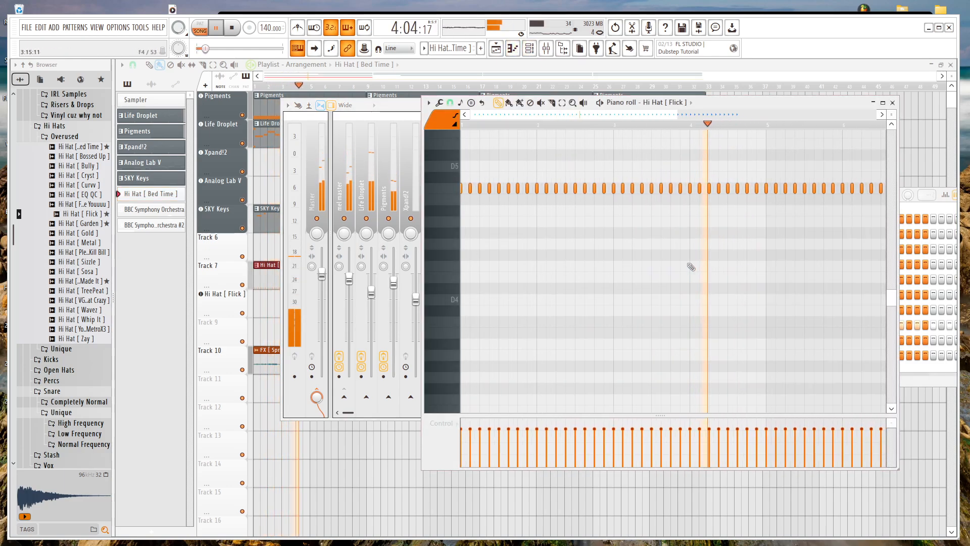
pyautogui.scroll(2, 715, 266)
pyautogui.press('space')
pyautogui.scroll(2, 715, 266)
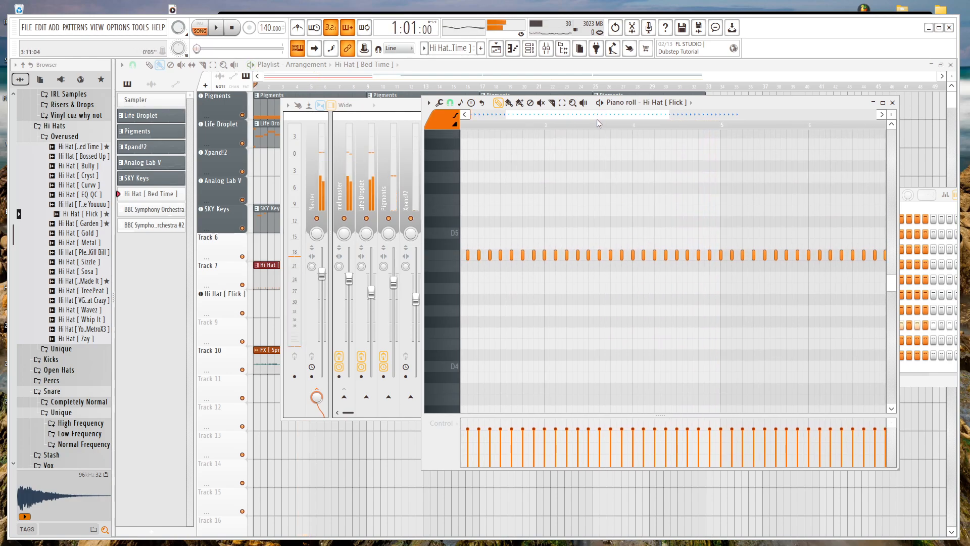
pyautogui.scroll(-3, 753, 247)
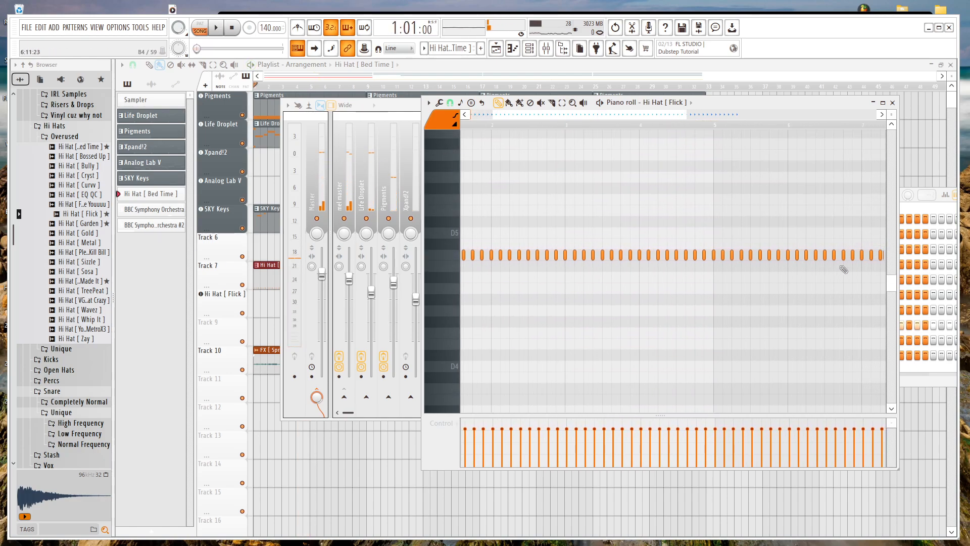
pyautogui.scroll(2, 845, 270)
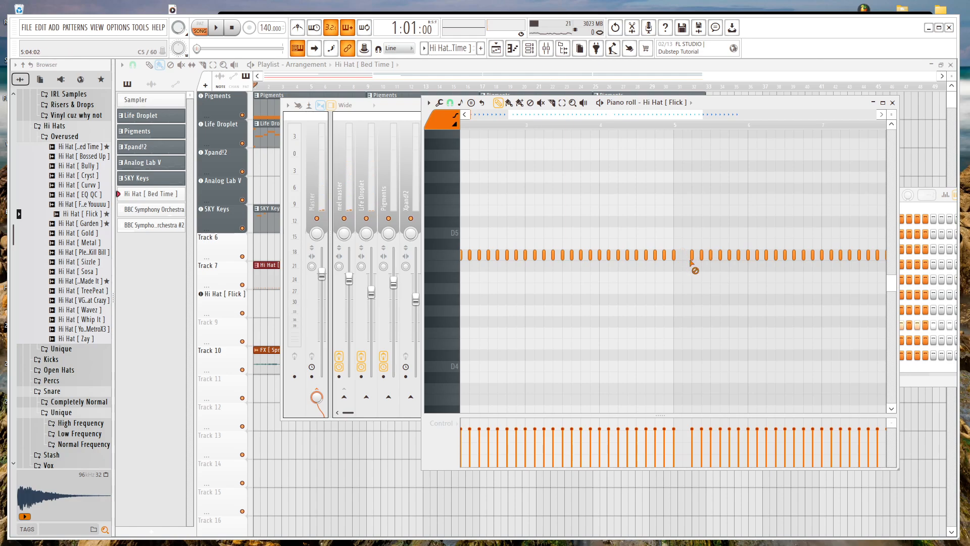
pyautogui.scroll(2, 677, 262)
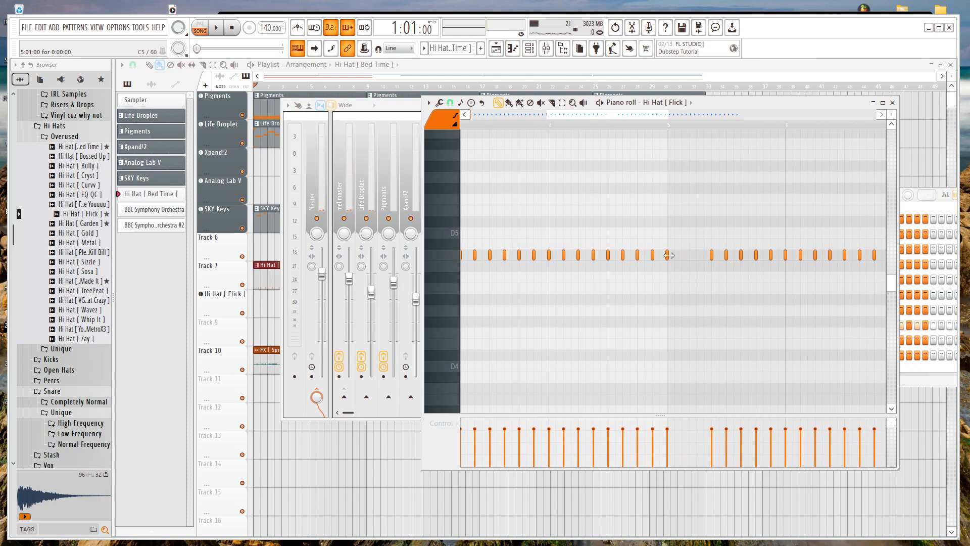
pyautogui.moveTo(699, 269); pyautogui.dragTo(703, 273)
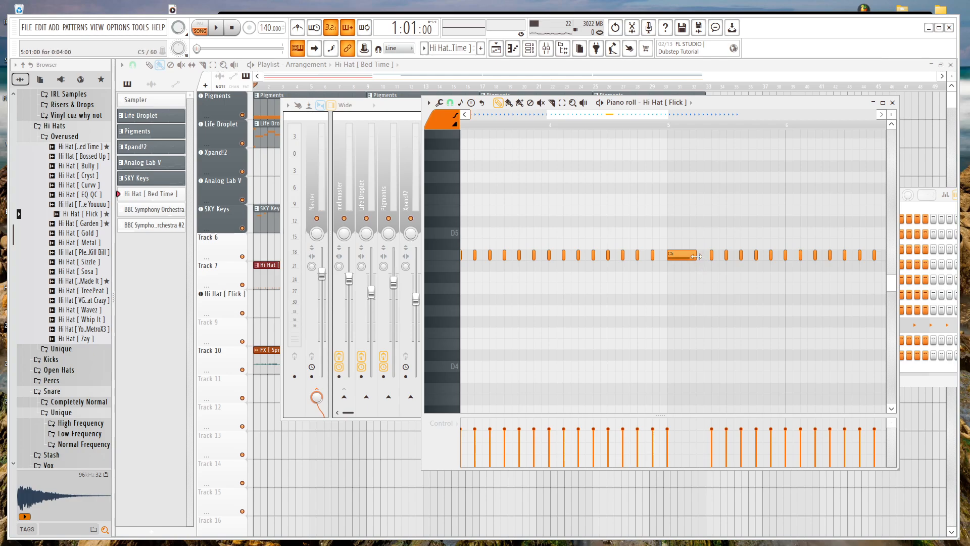
pyautogui.hotkey('ctrl', 'u')
pyautogui.scroll(3, 677, 400)
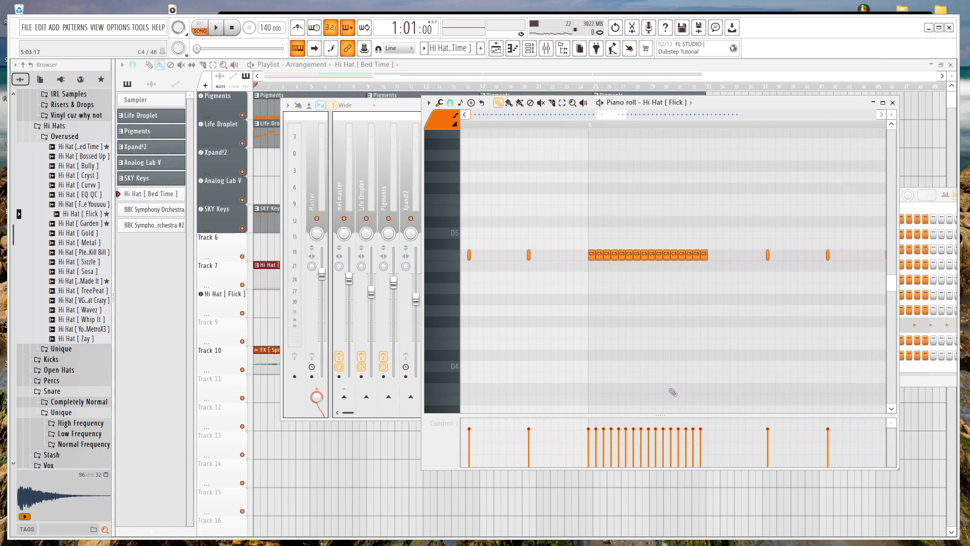
pyautogui.hotkey('ctrl', 'z')
# Set the snap to 1/2 step, chop the long note at bar 5 into a roll and slope the roll's velocities downward.
pyautogui.click(450, 102)
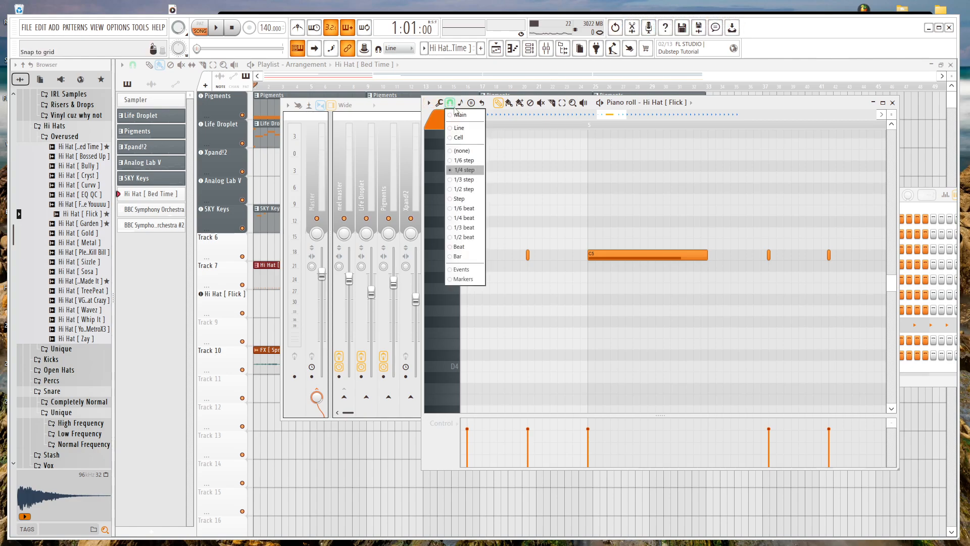
pyautogui.click(474, 191)
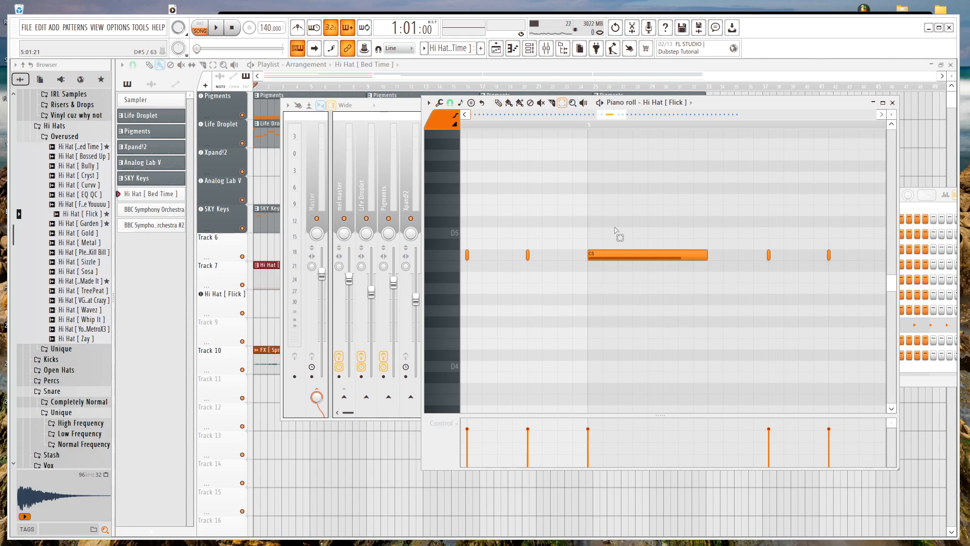
pyautogui.hotkey('ctrl', 'u')
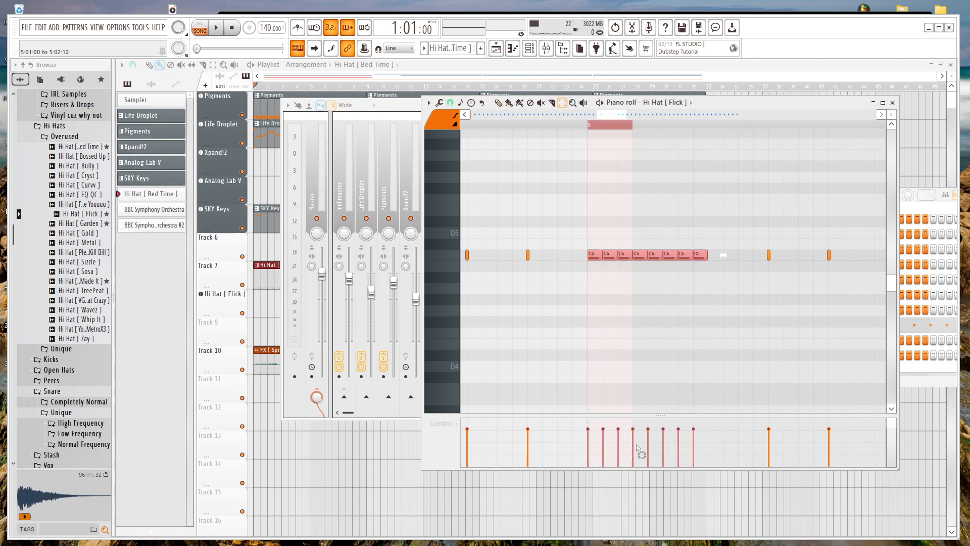
pyautogui.hotkey('ctrl', 'z')
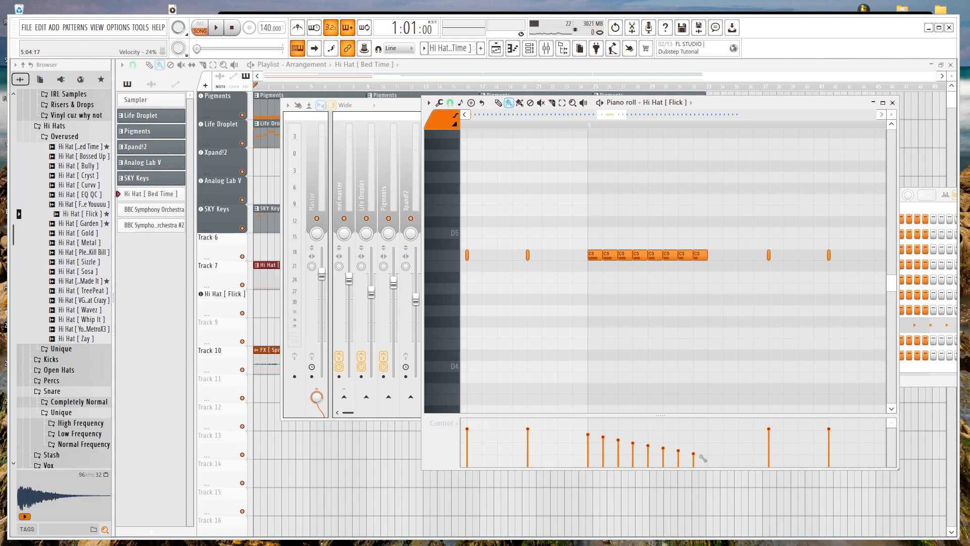
# Delete the two hits following the bar 5 roll and place a copy of the roll directly behind it.
pyautogui.scroll(-3, 787, 273)
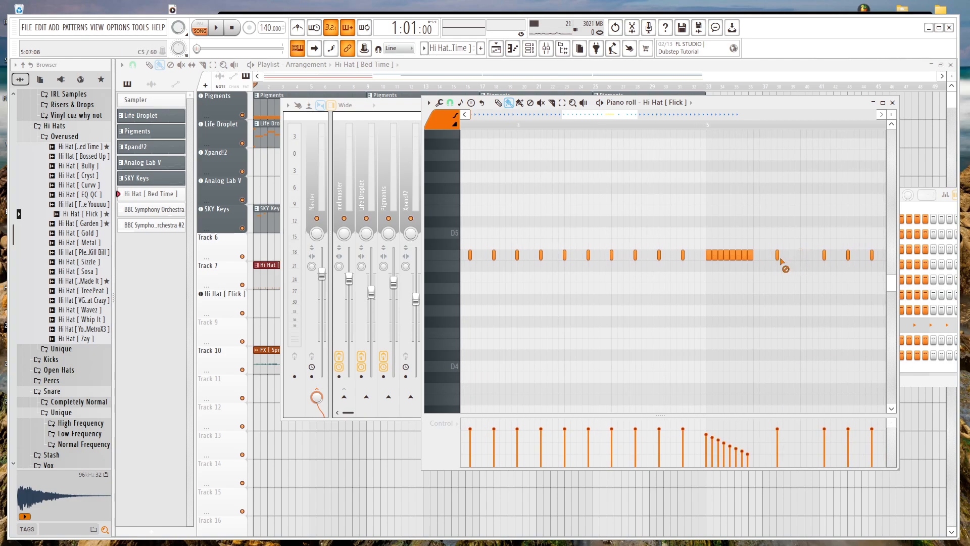
pyautogui.scroll(-4, 778, 257)
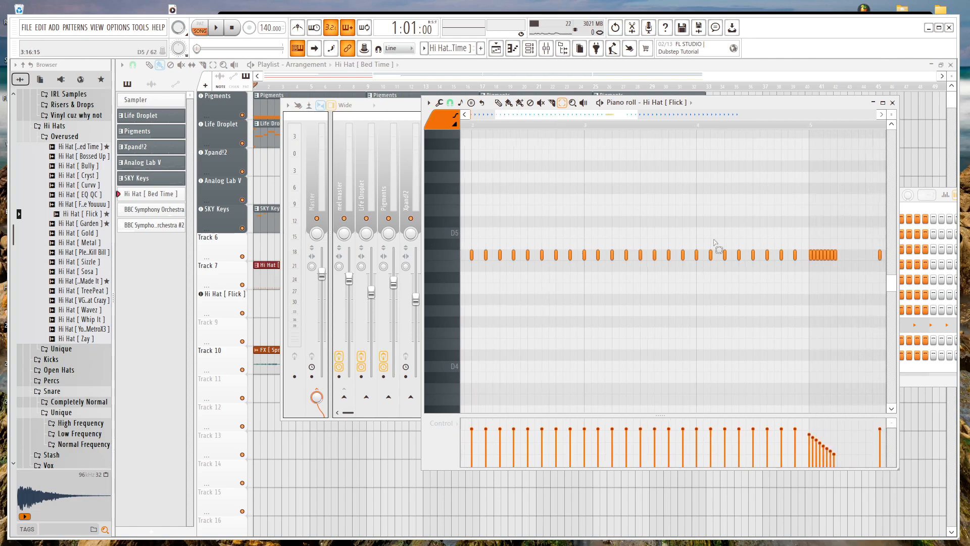
pyautogui.moveTo(776, 244); pyautogui.dragTo(729, 286)
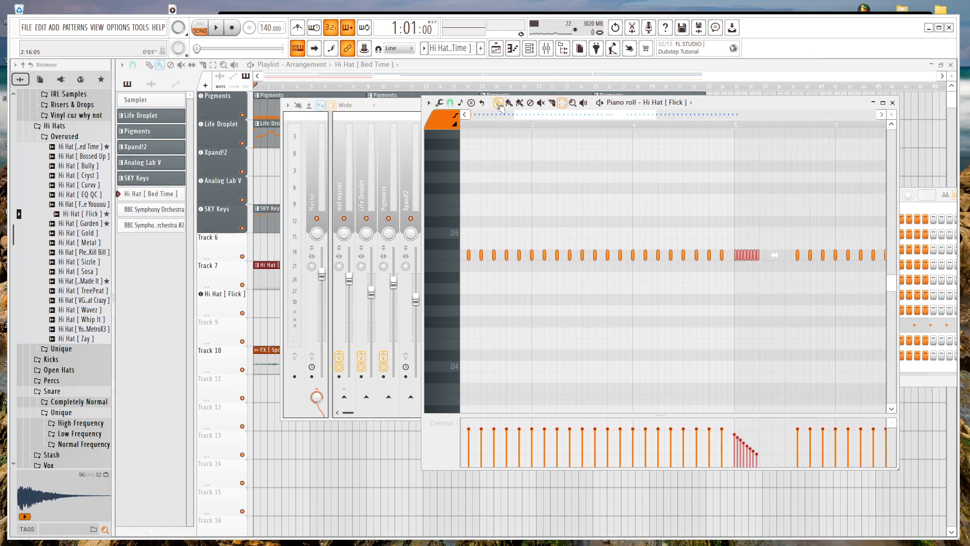
pyautogui.scroll(3, 801, 290)
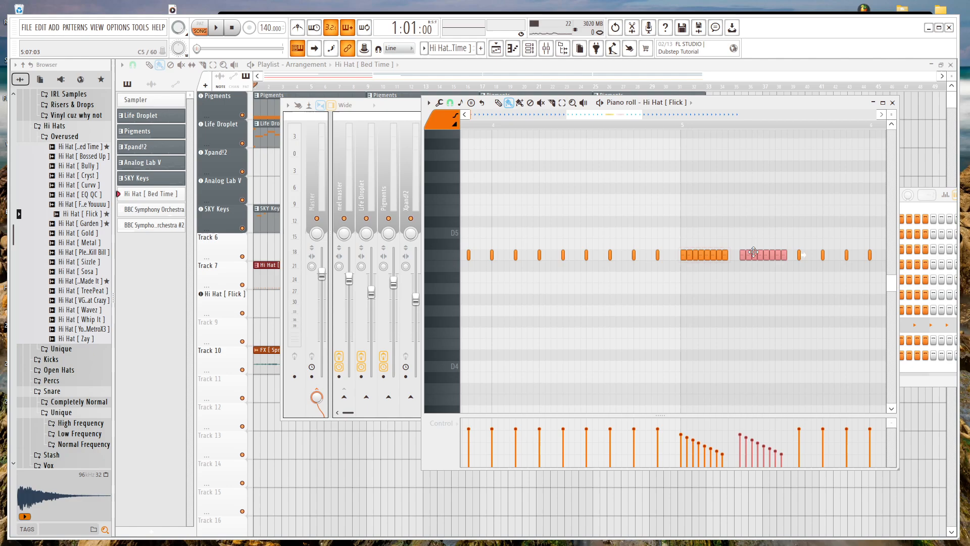
pyautogui.press('space')
pyautogui.scroll(3, 778, 248)
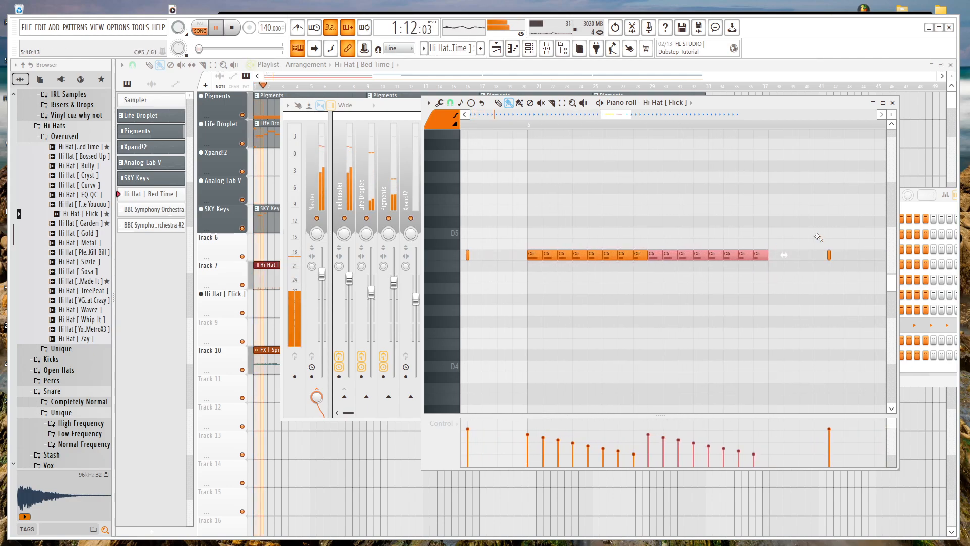
# Add a single hi-hat hit at 5:09, right after the copied roll, and stop playback.
pyautogui.click(829, 260)
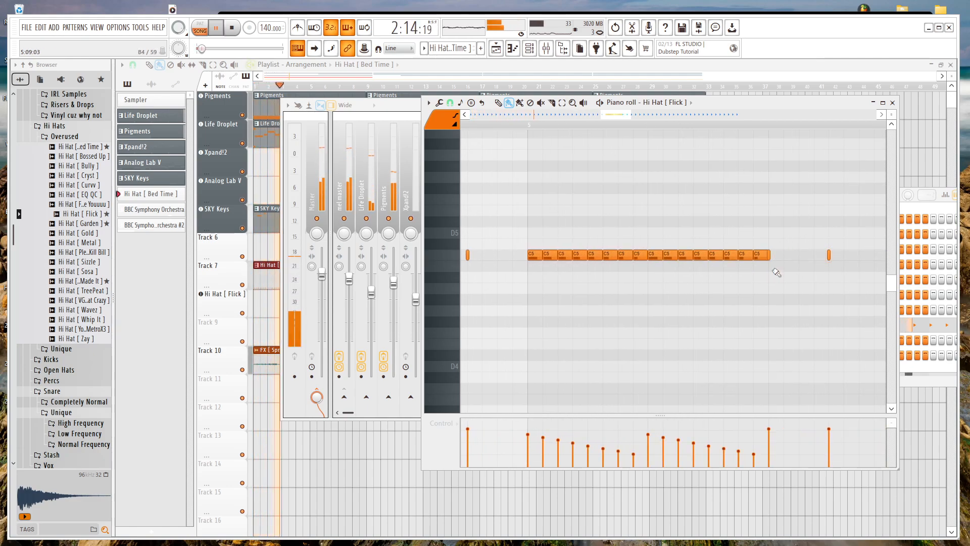
pyautogui.scroll(-3, 621, 282)
pyautogui.press('space')
# Slope the hi-hat velocities downward across bars 1 and 2 and again across bars 3 and 4 while playing the arrangement.
pyautogui.scroll(-3, 555, 298)
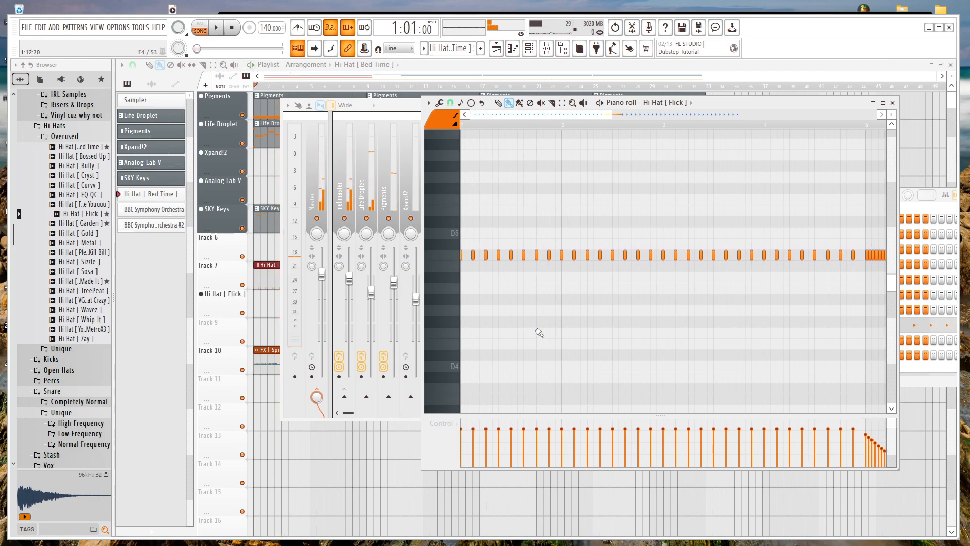
pyautogui.press('space')
pyautogui.moveTo(456, 435); pyautogui.dragTo(613, 448)
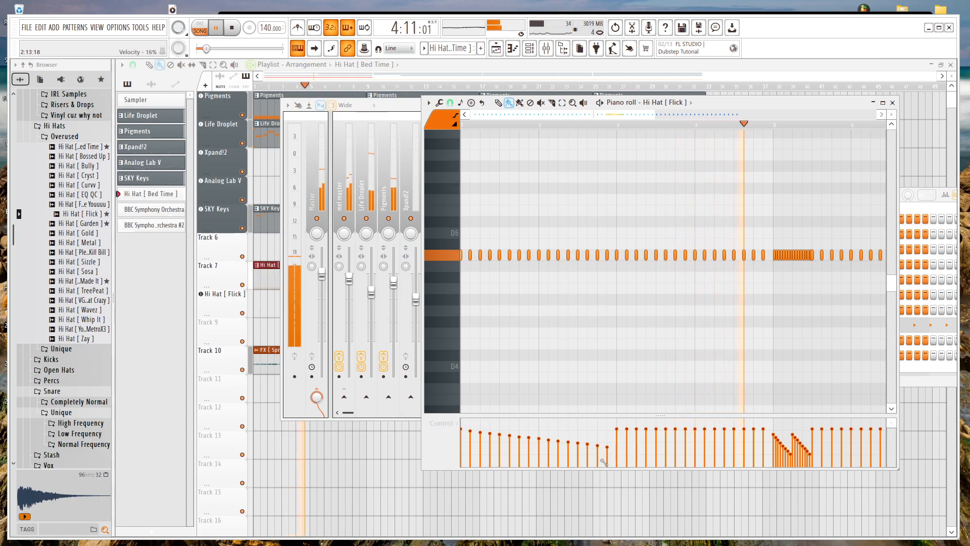
pyautogui.press('space')
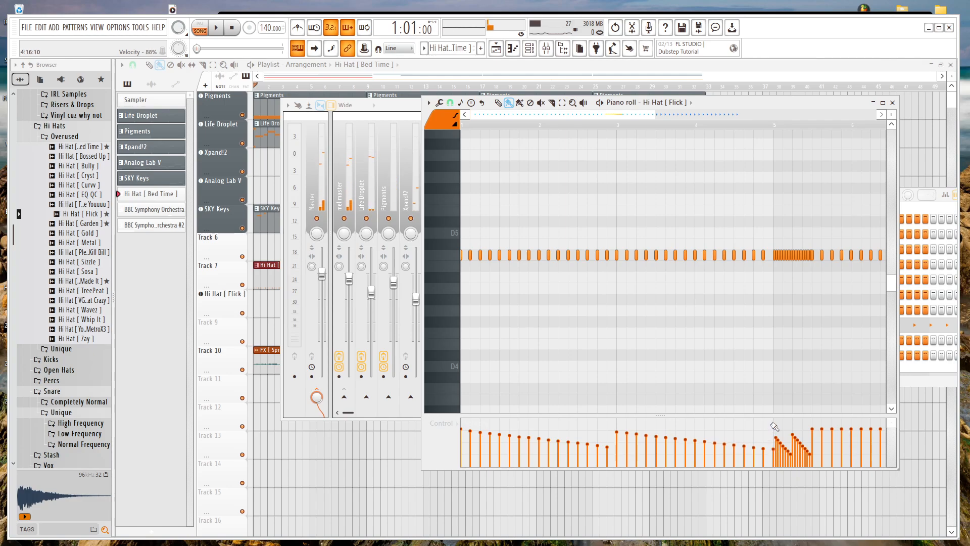
# Play the arrangement and redraw the descending velocities of the two rolls in bar 5 with higher starting hits.
pyautogui.press('space')
pyautogui.scroll(2, 773, 459)
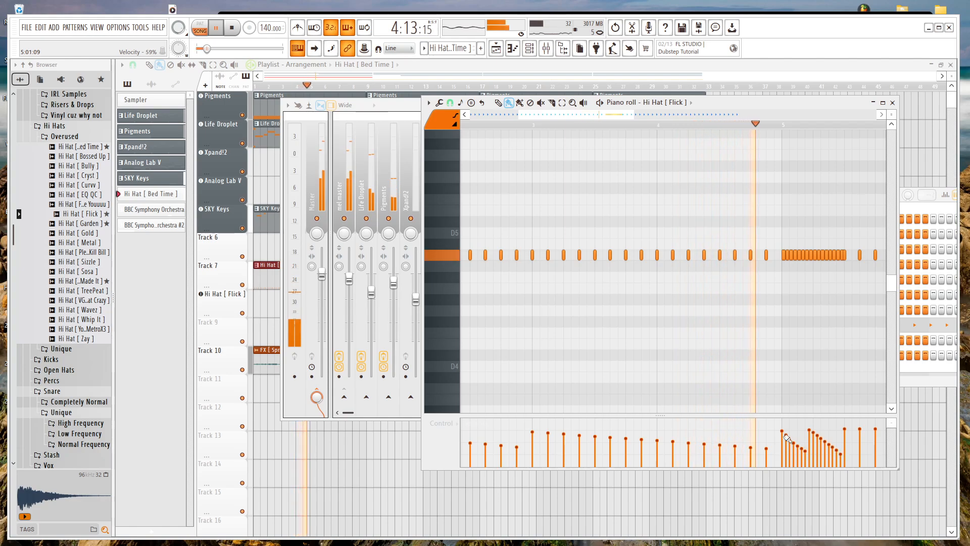
pyautogui.press('space')
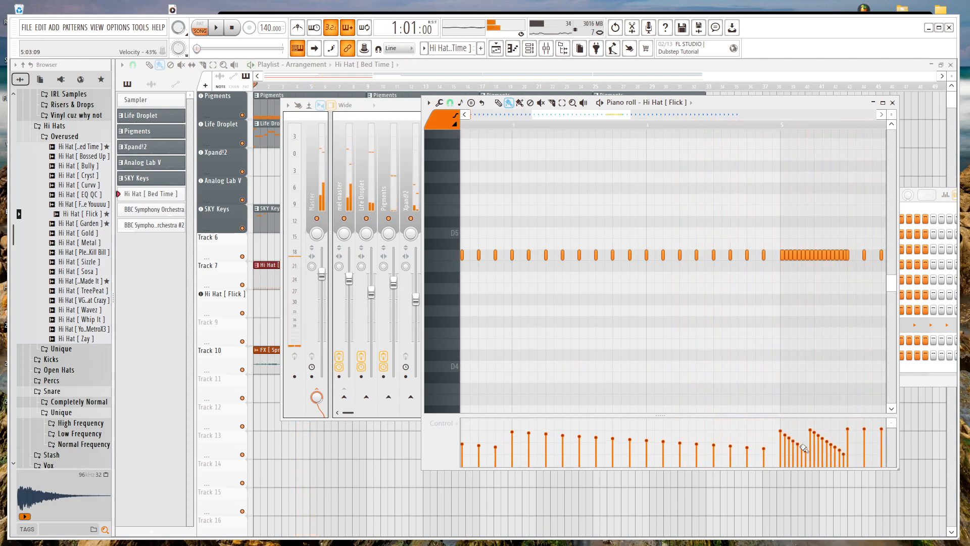
pyautogui.scroll(4, 758, 440)
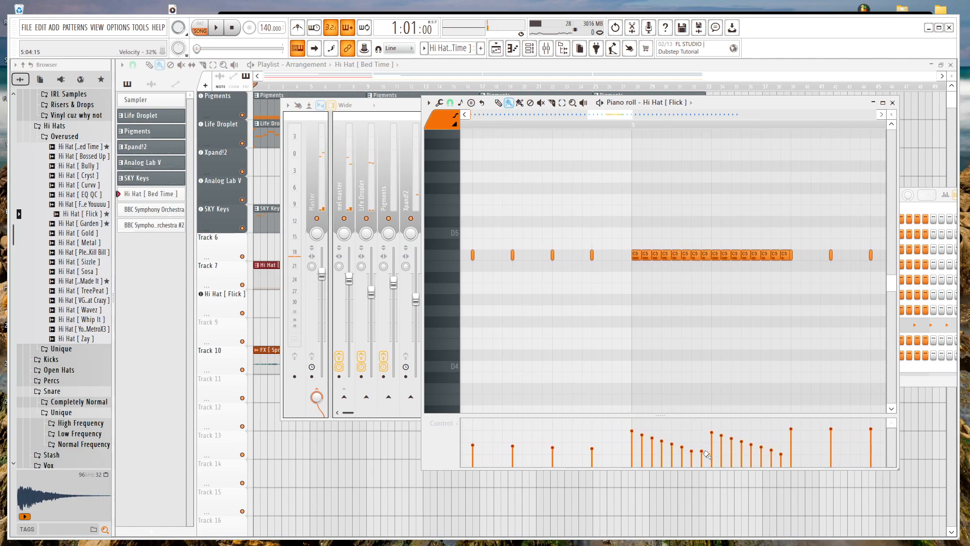
pyautogui.scroll(-4, 768, 405)
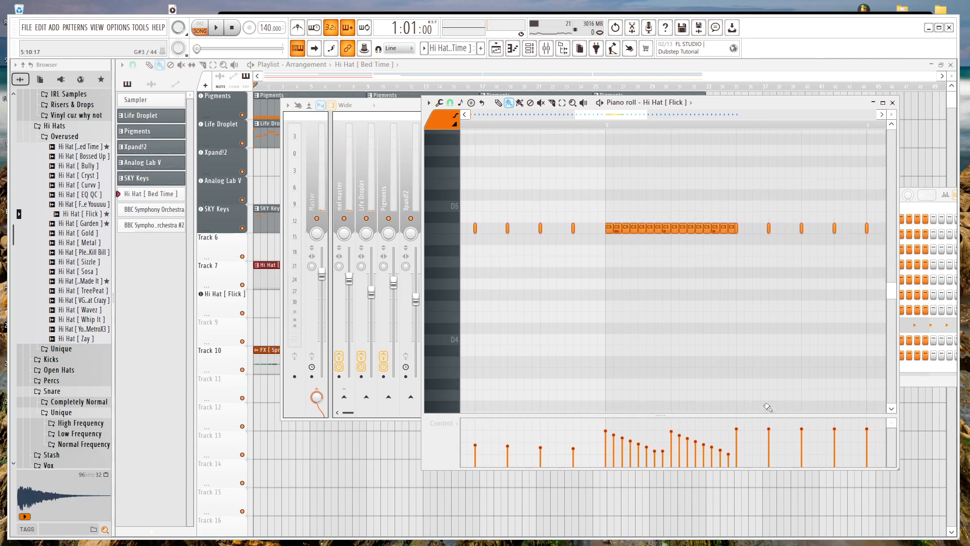
# Play the arrangement from bar 5 and add an extra hi-hat hit at 5:12.
pyautogui.moveTo(740, 390)
pyautogui.mouseDown()
pyautogui.moveTo(751, 389)
pyautogui.moveTo(675, 392)
pyautogui.mouseUp()
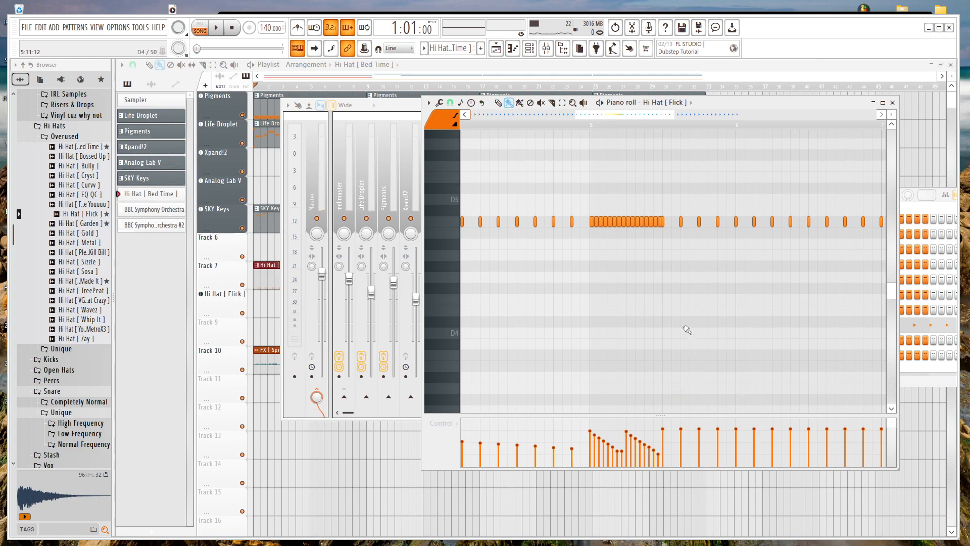
pyautogui.press('space')
pyautogui.press('space')
pyautogui.press('space')
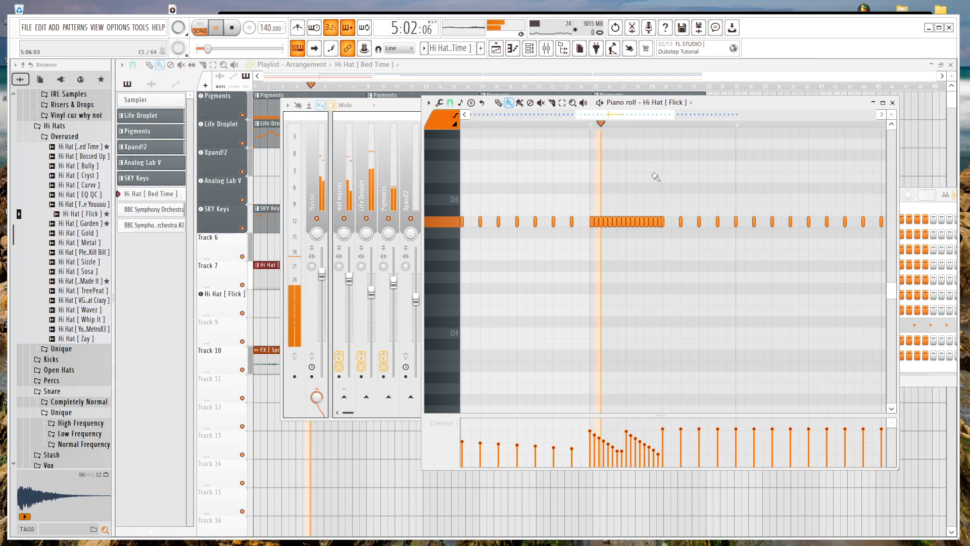
pyautogui.press('space')
pyautogui.click(609, 229)
pyautogui.press('space')
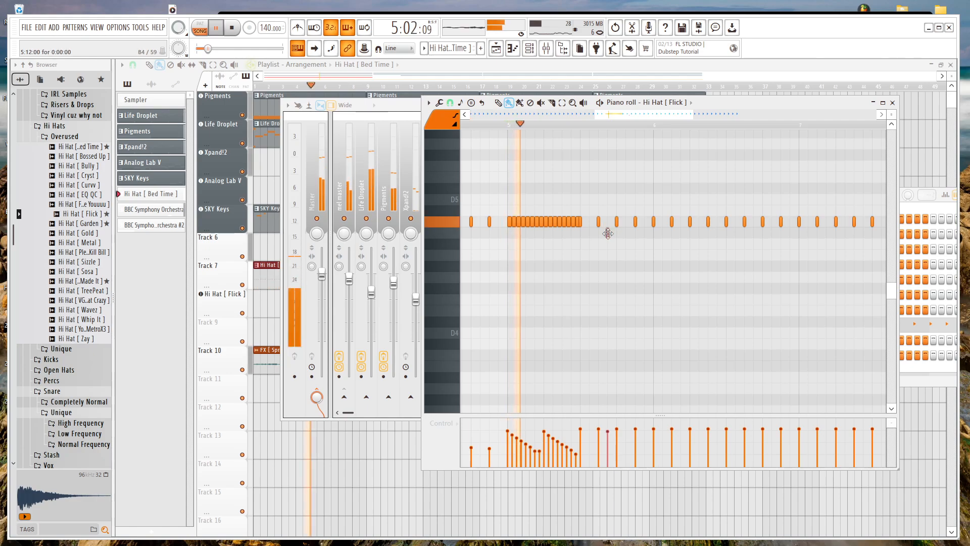
pyautogui.press('space')
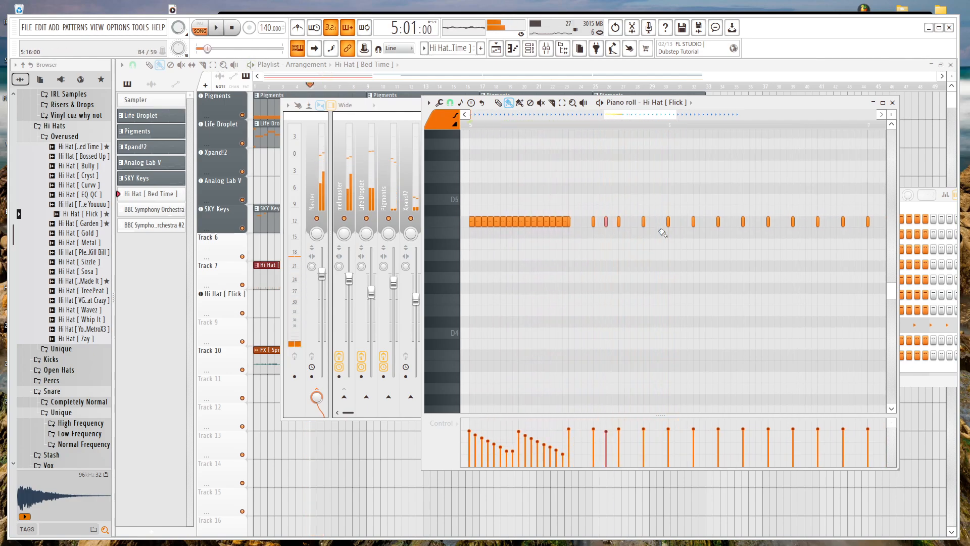
# Add an extra hi-hat hit at 6:02 and play the arrangement from bar 5.
pyautogui.scroll(-2, 712, 247)
pyautogui.scroll(3, 693, 223)
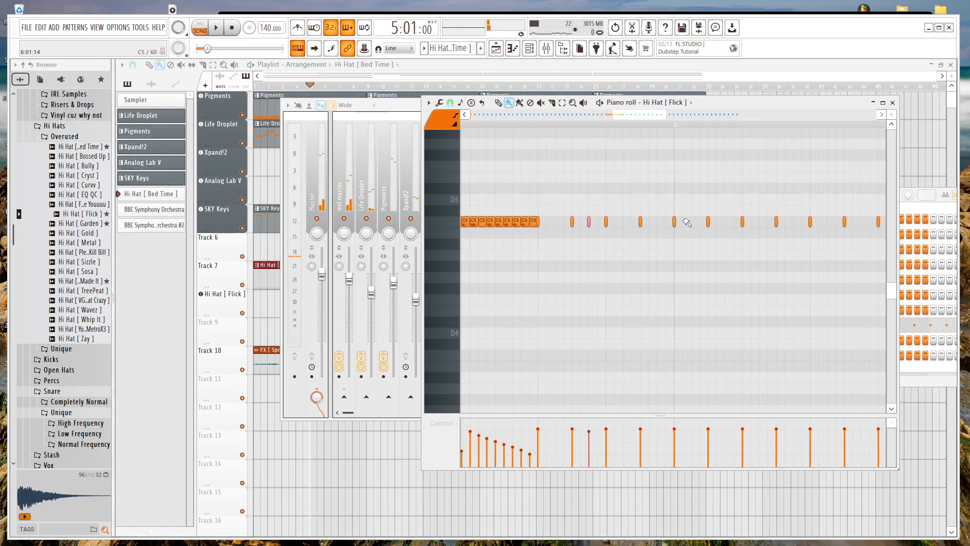
pyautogui.press('space')
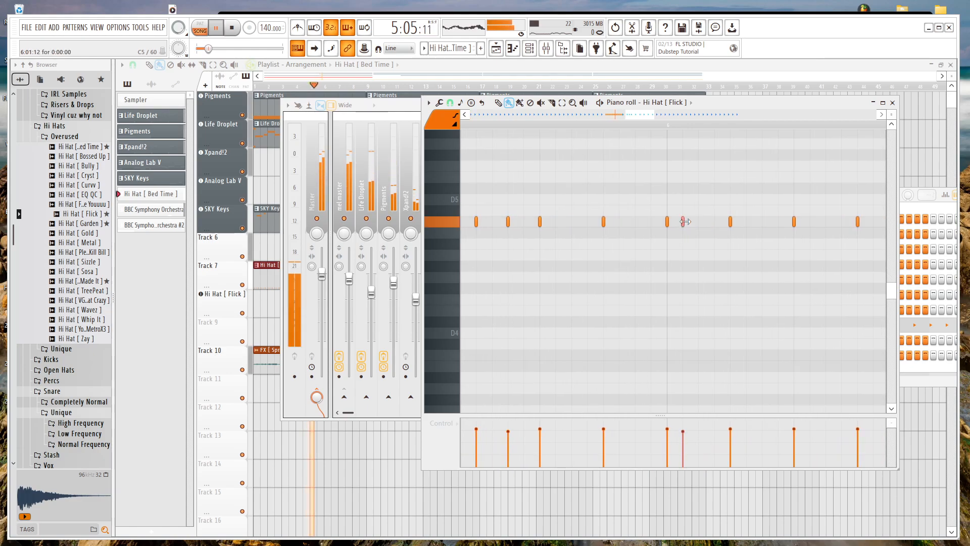
pyautogui.scroll(-2, 716, 227)
pyautogui.press('space')
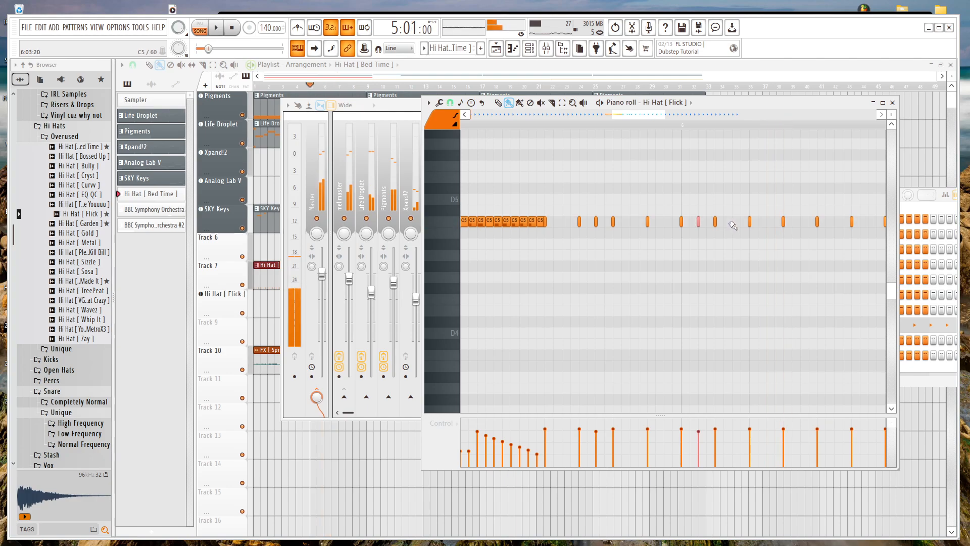
# Delete the hi-hat hit at 6:09 during playback from bar 5 and add an extra hit at 6:16.
pyautogui.hscroll(1, 805, 233)
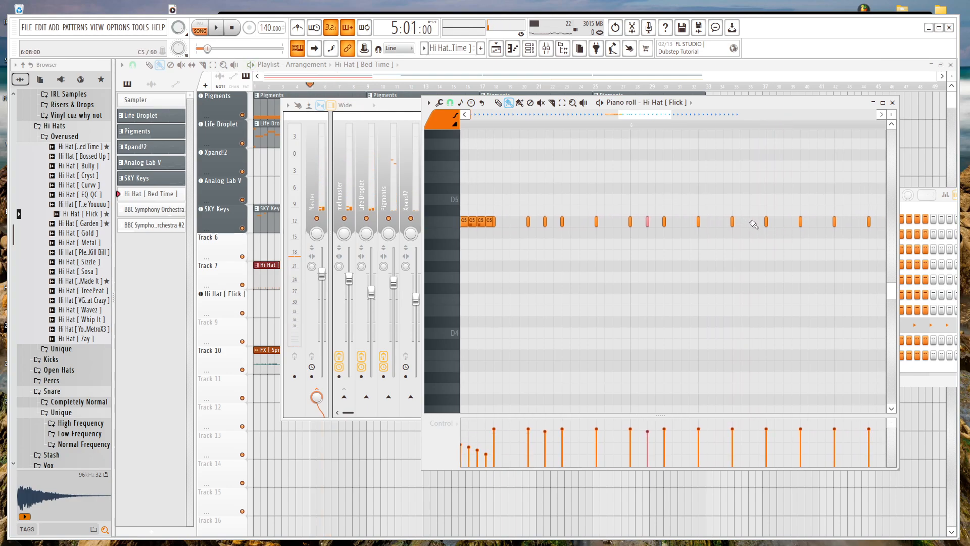
pyautogui.press('space')
pyautogui.scroll(-1, 707, 222)
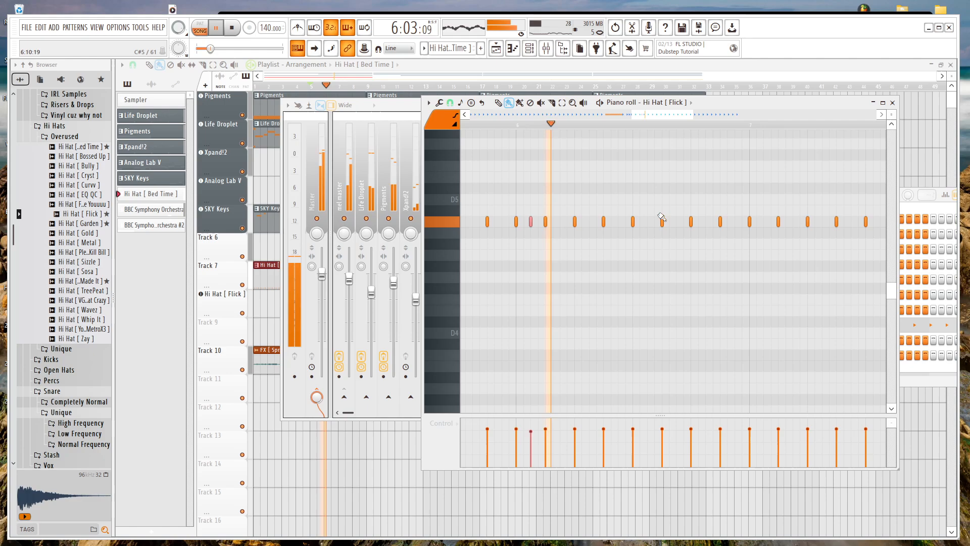
pyautogui.rightClick(632, 221)
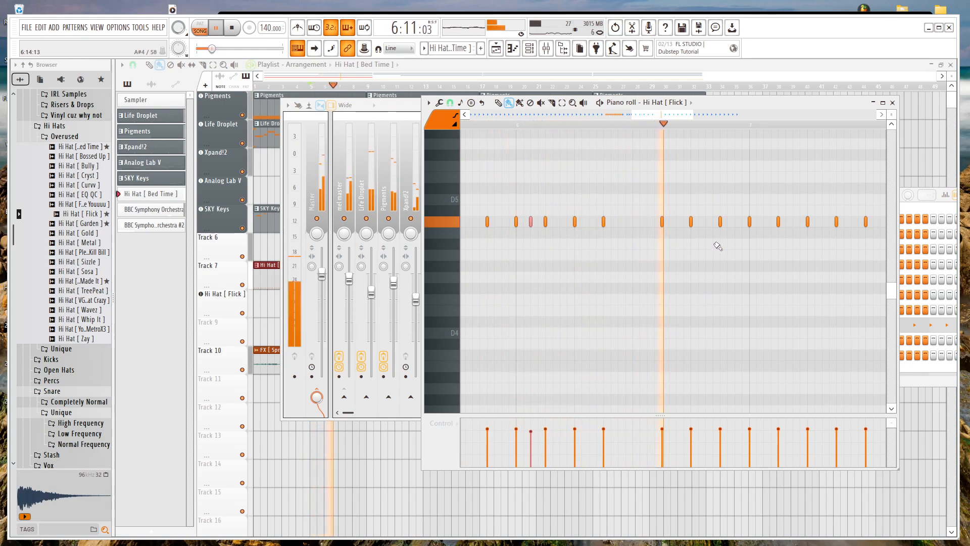
pyautogui.press('space')
pyautogui.scroll(-1, 733, 232)
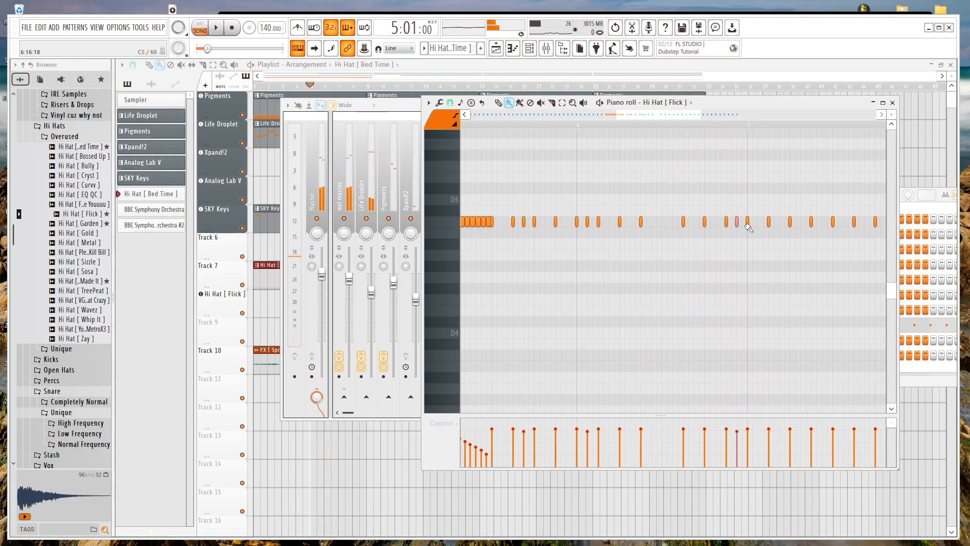
# Move the hi-hat hit at 7:03 slightly earlier and play the arrangement from bar 7.
pyautogui.scroll(2, 746, 226)
pyautogui.scroll(-2, 754, 227)
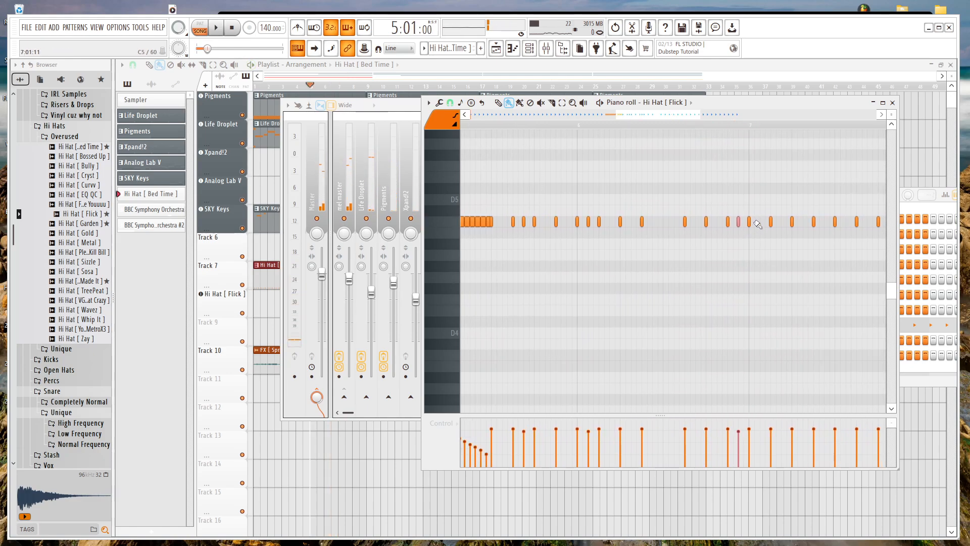
pyautogui.scroll(2, 759, 229)
pyautogui.hscroll(3, 755, 229)
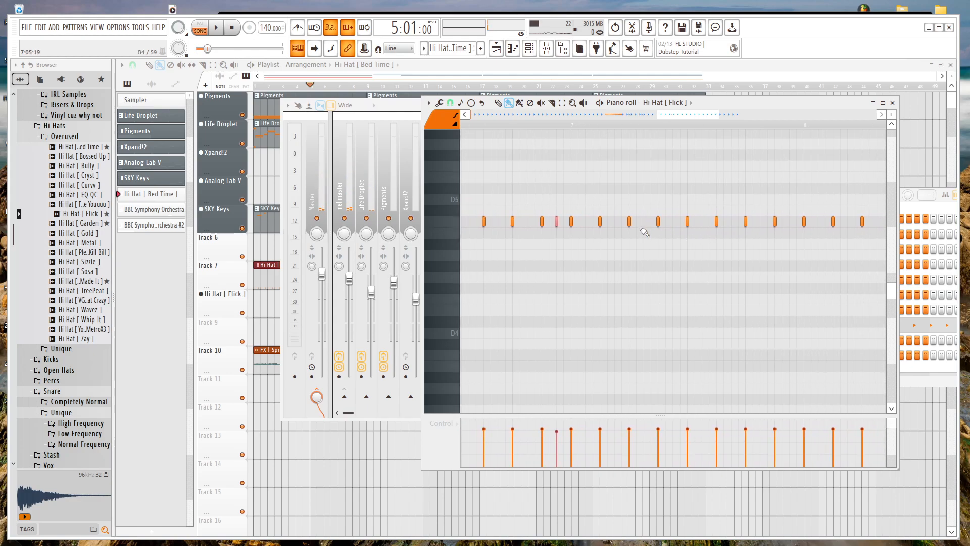
pyautogui.scroll(1, 600, 226)
pyautogui.moveTo(600, 227); pyautogui.dragTo(592, 228)
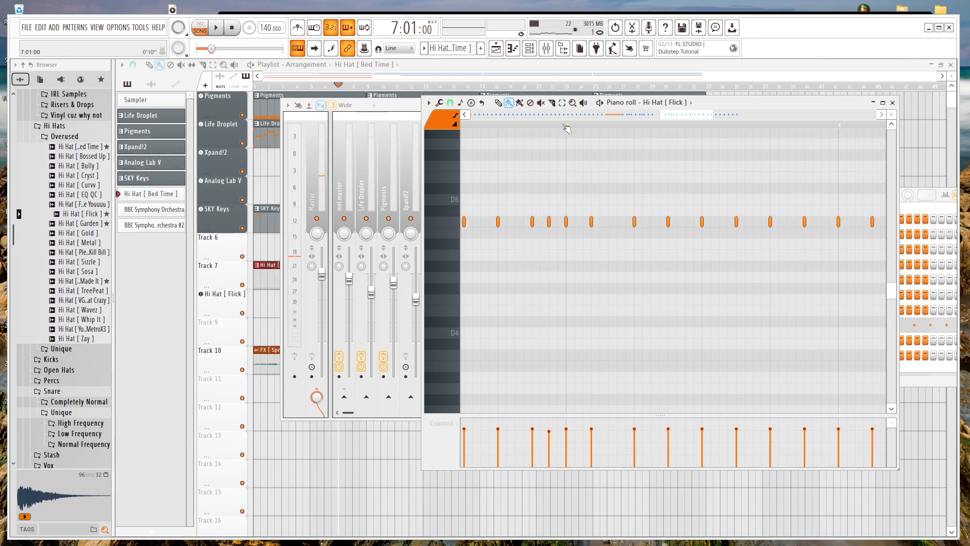
pyautogui.press('space')
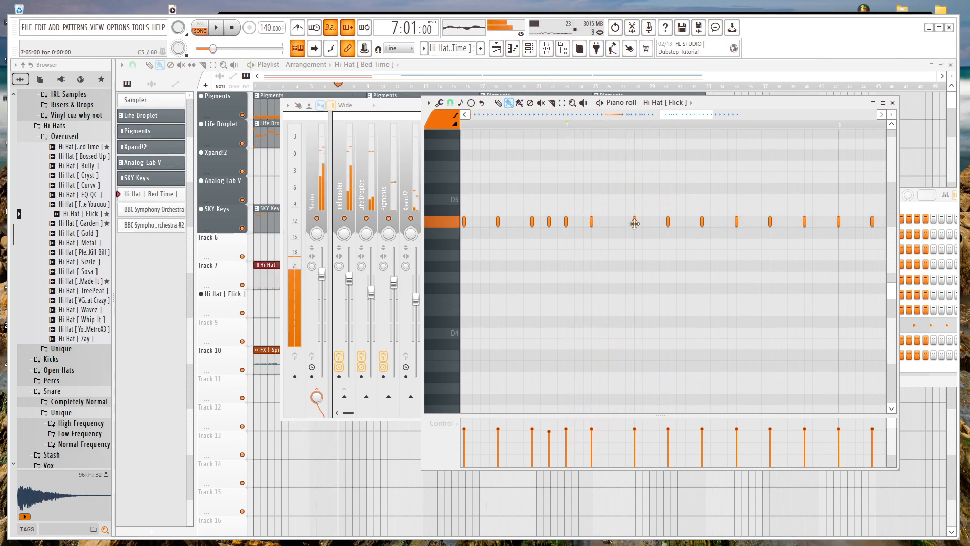
# Clear the hi-hat hits between 7:01 and 7:09 and play the arrangement from bar 5.
pyautogui.moveTo(634, 222); pyautogui.dragTo(617, 226)
pyautogui.press('space')
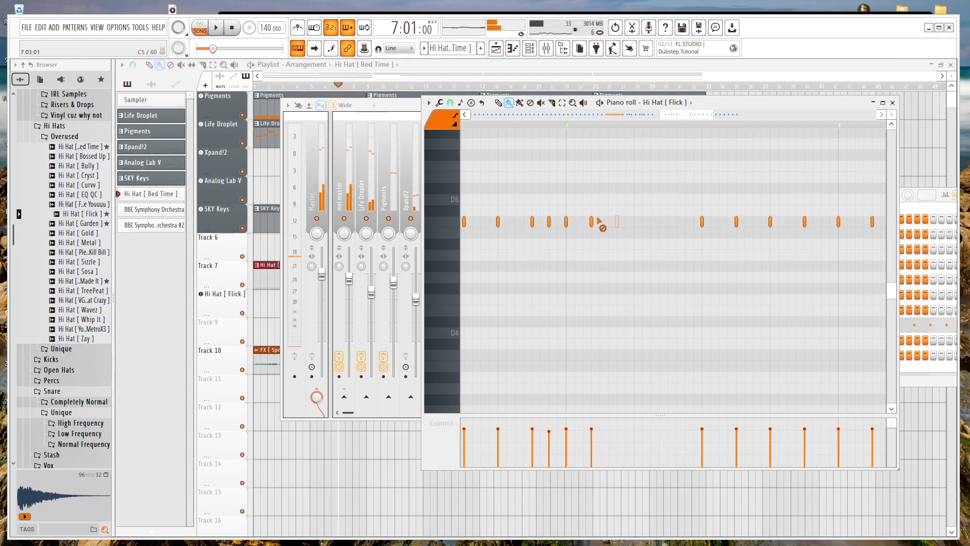
pyautogui.scroll(-4, 541, 202)
pyautogui.hscroll(-3, 533, 184)
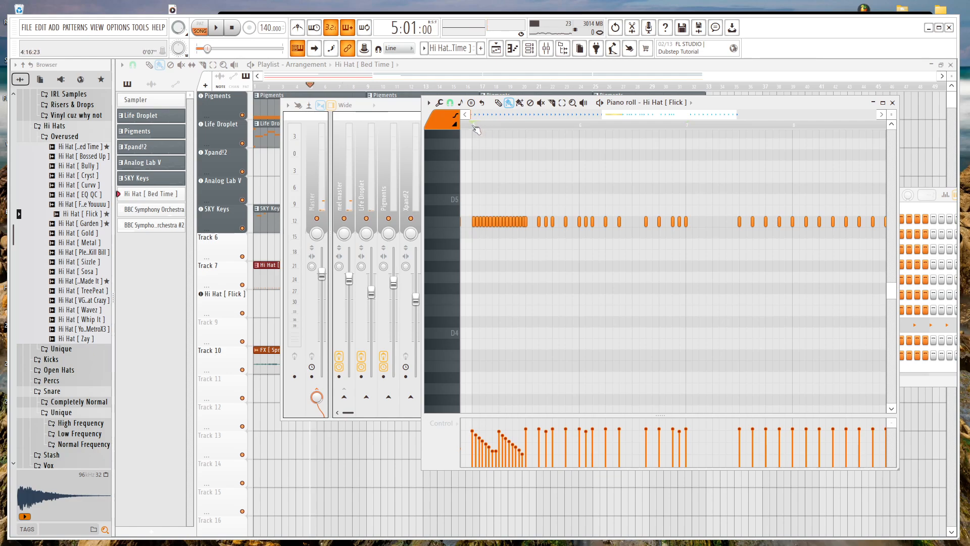
pyautogui.press('space')
pyautogui.scroll(2, 637, 230)
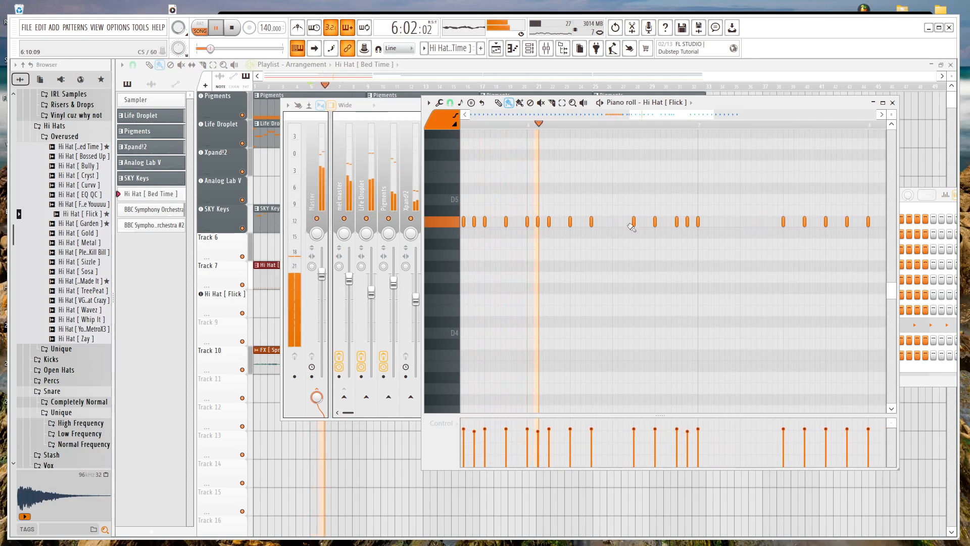
pyautogui.hscroll(2, 632, 229)
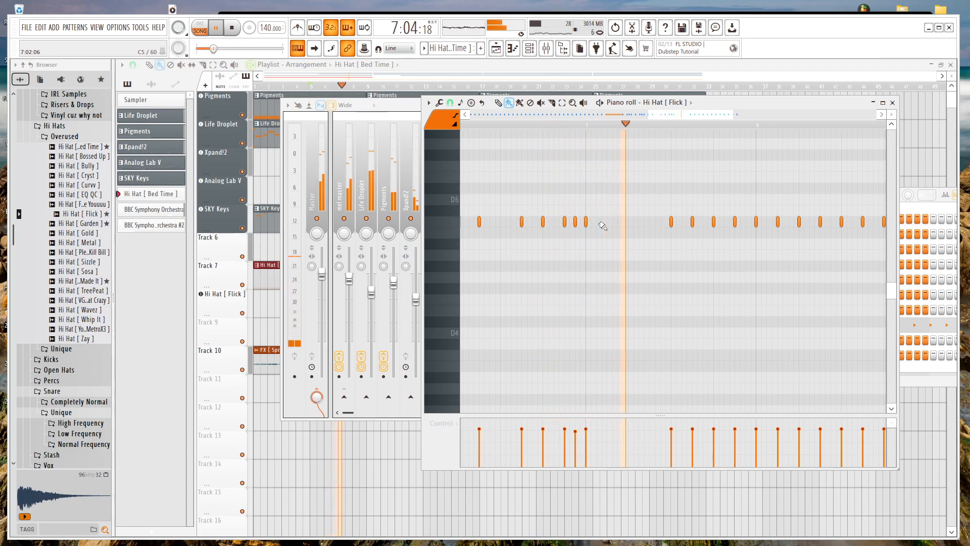
# Add hi-hat hits at about 7:02:12 and at 7:04 while playing the arrangement from bar 5.
pyautogui.press('space')
pyautogui.scroll(2, 599, 225)
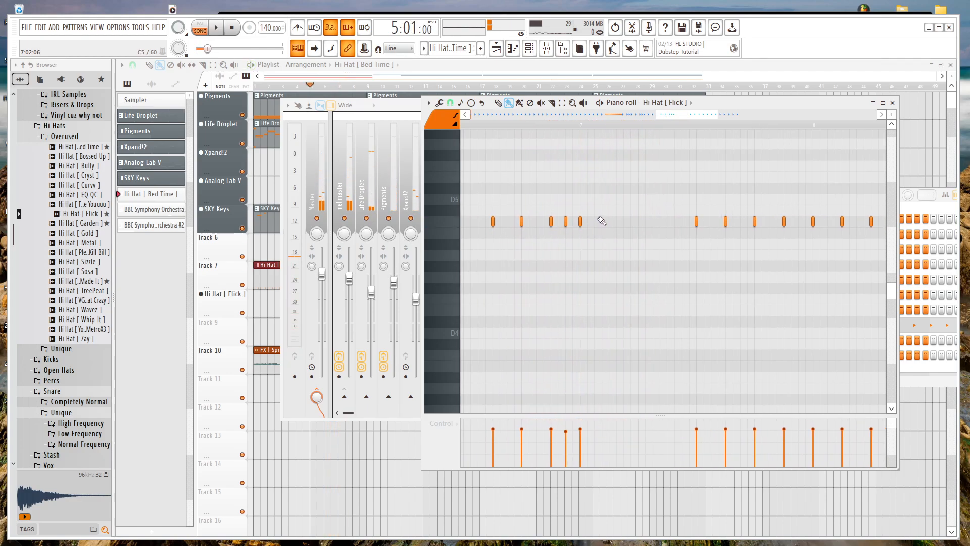
pyautogui.press('space')
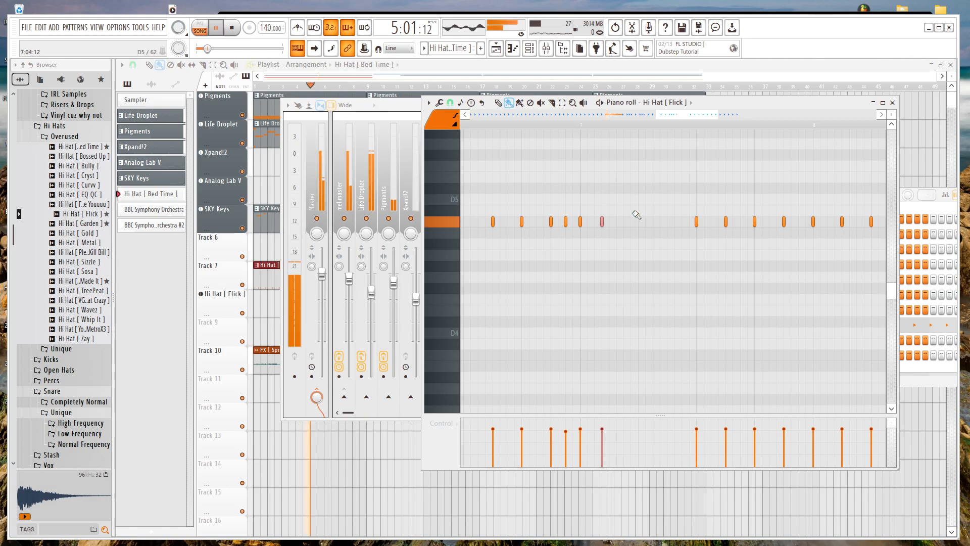
pyautogui.rightClick(616, 222)
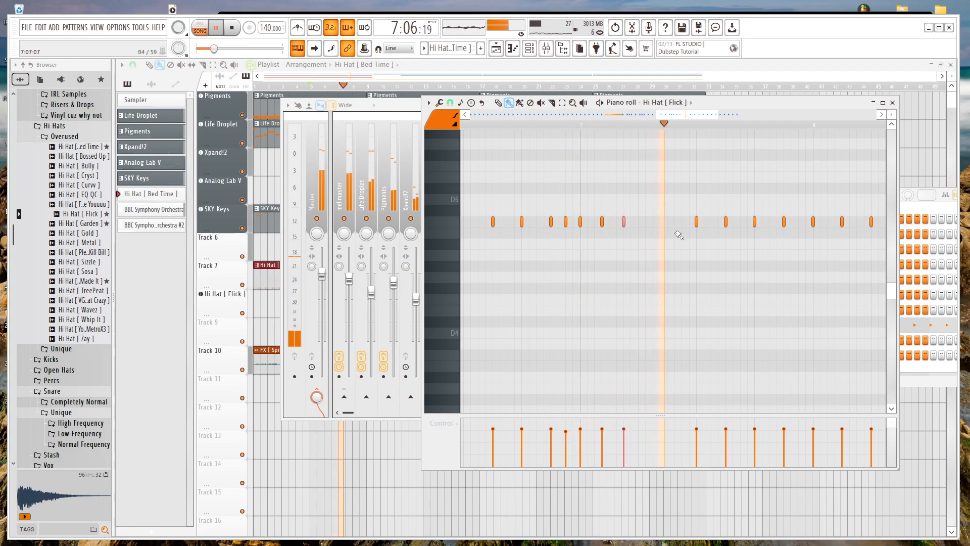
# Replace the off-grid hit after 7:02 with one at 7:02 and add another at 7:03 during playback from bar 5.
pyautogui.press('space')
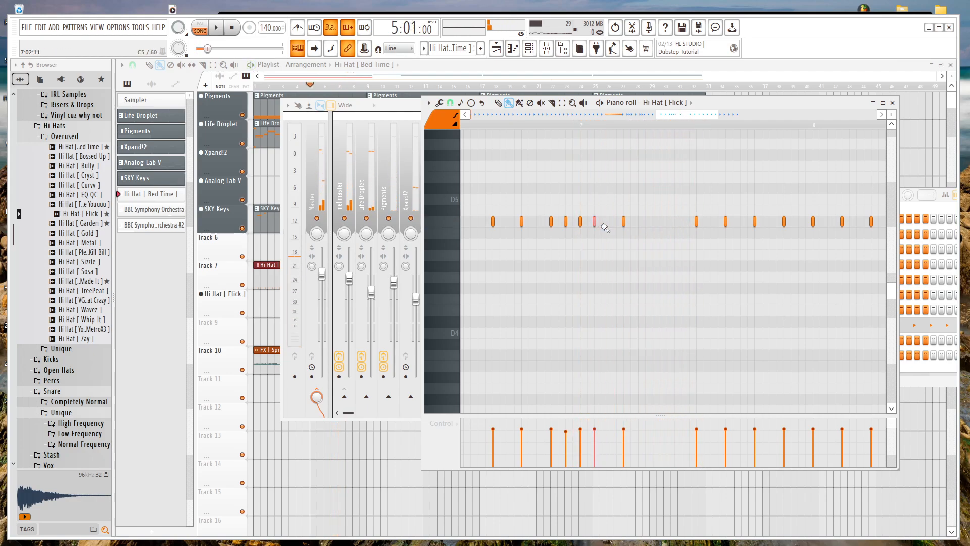
pyautogui.press('space')
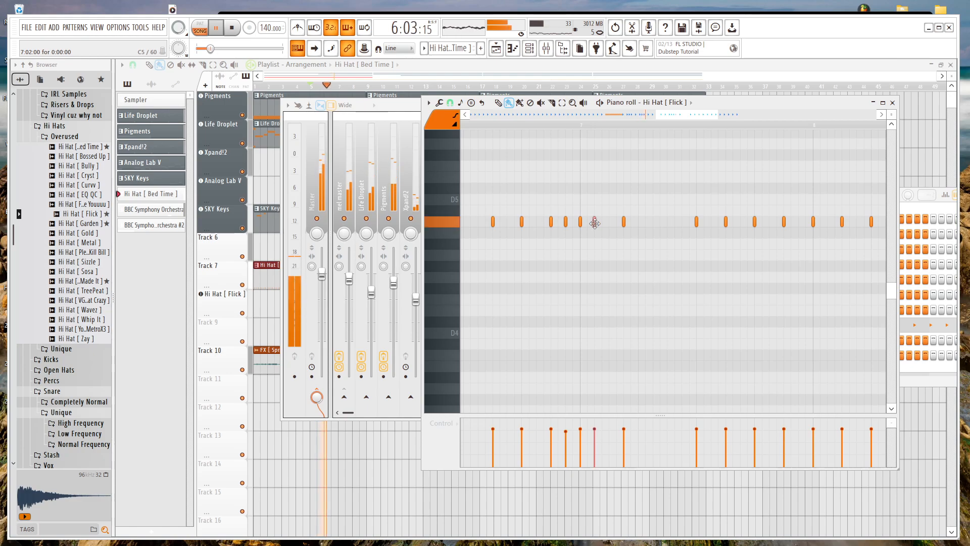
pyautogui.click(609, 222)
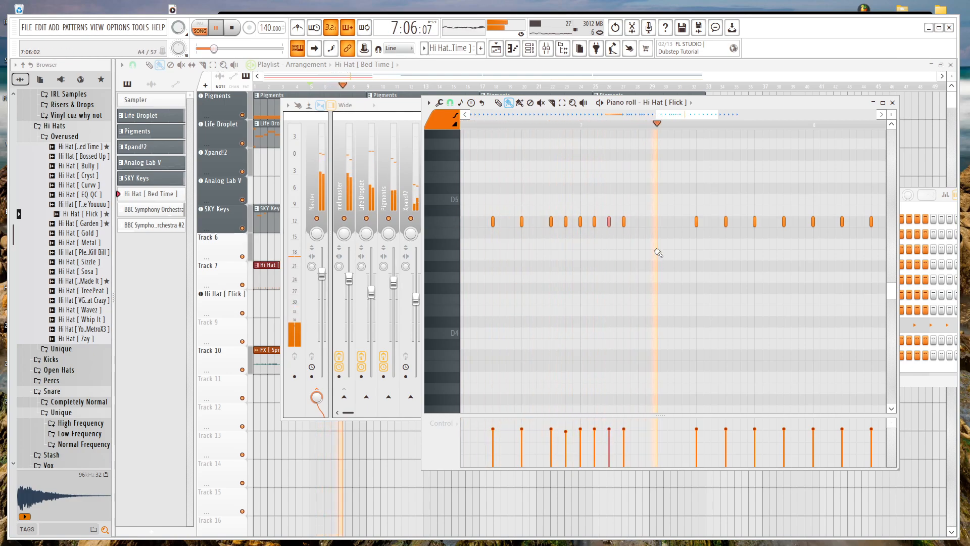
# Shape descending velocities for the hi-hat hits from 7:02 to 7:04 and add a still quieter hit at 7:05.
pyautogui.press('space')
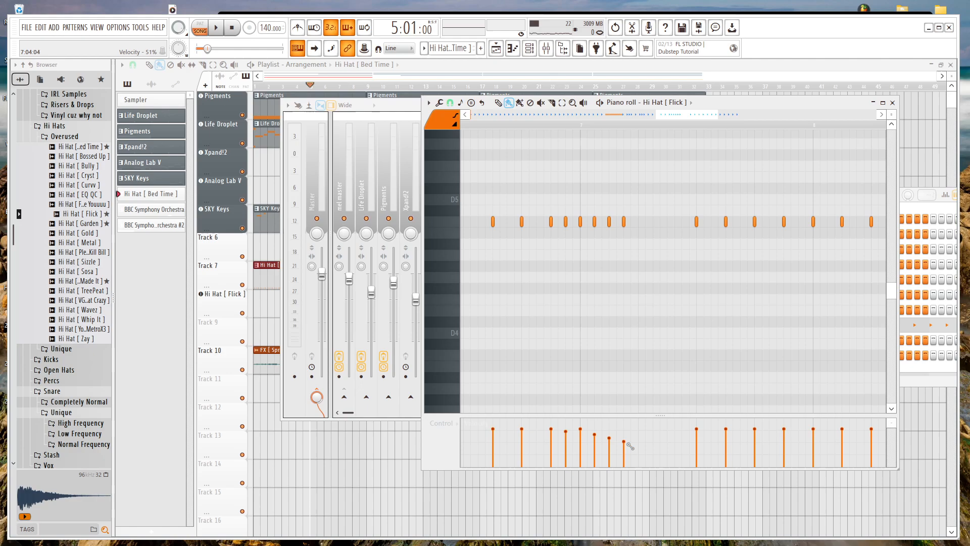
pyautogui.press('space')
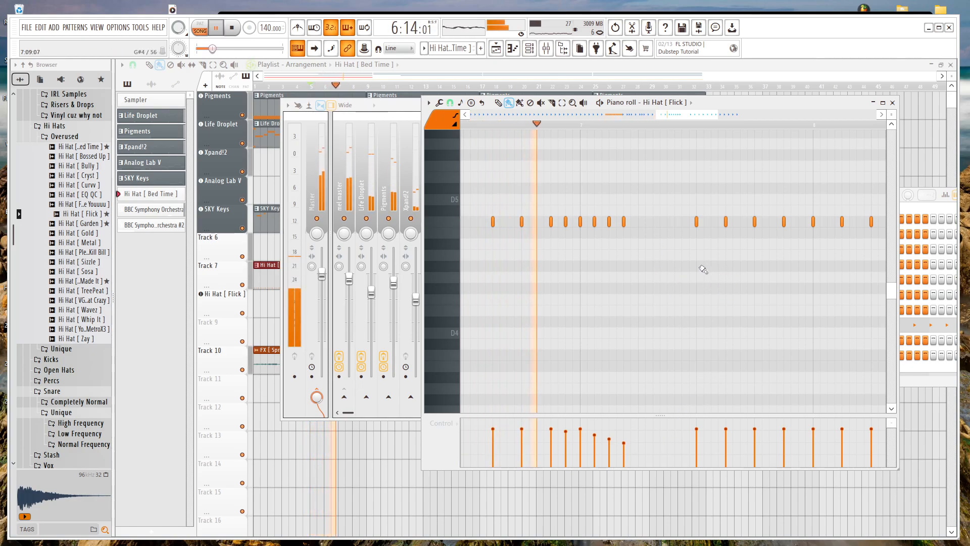
pyautogui.press('space')
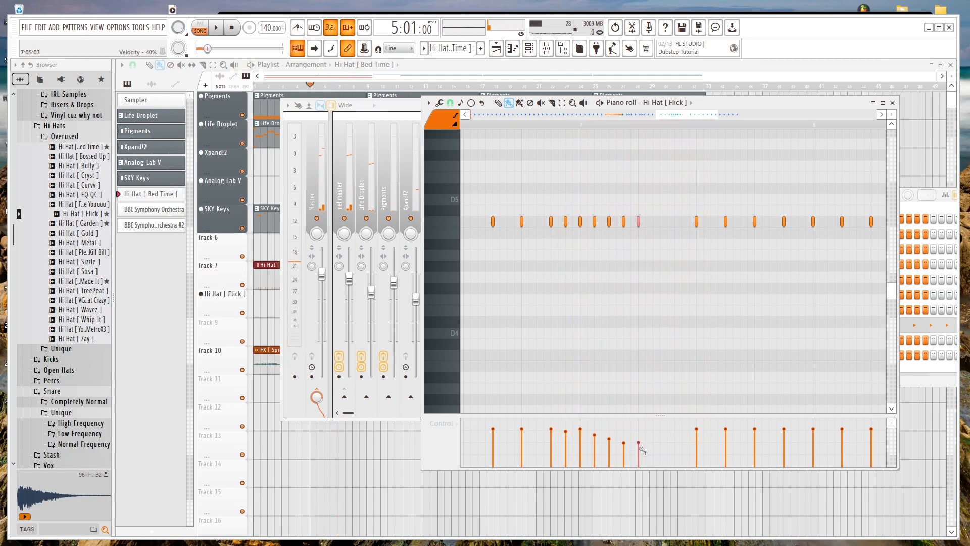
pyautogui.press('space')
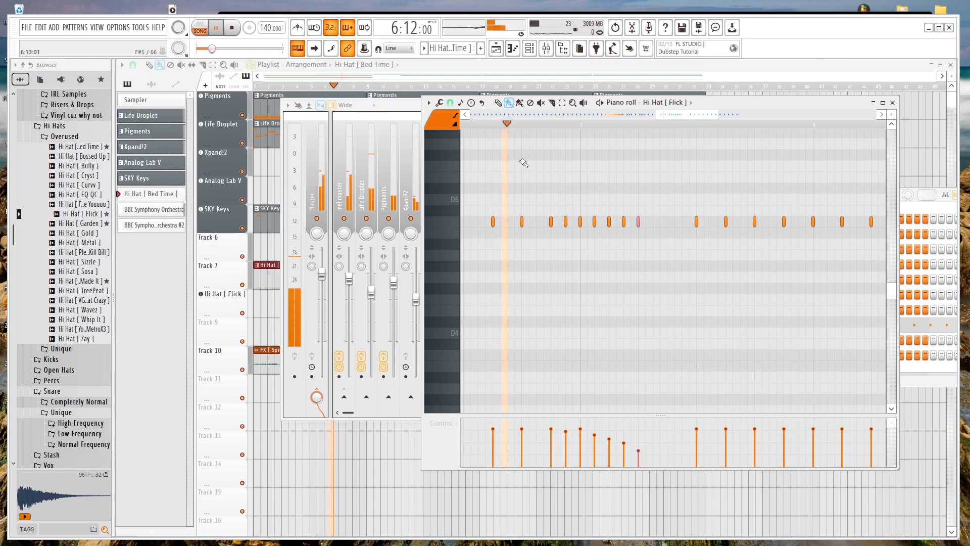
# Delete the hi-hat hits at 8:03 and 8:05 and duplicate the five-hit descending roll from 7:01 to the start of bar 8.
pyautogui.scroll(-3, 561, 235)
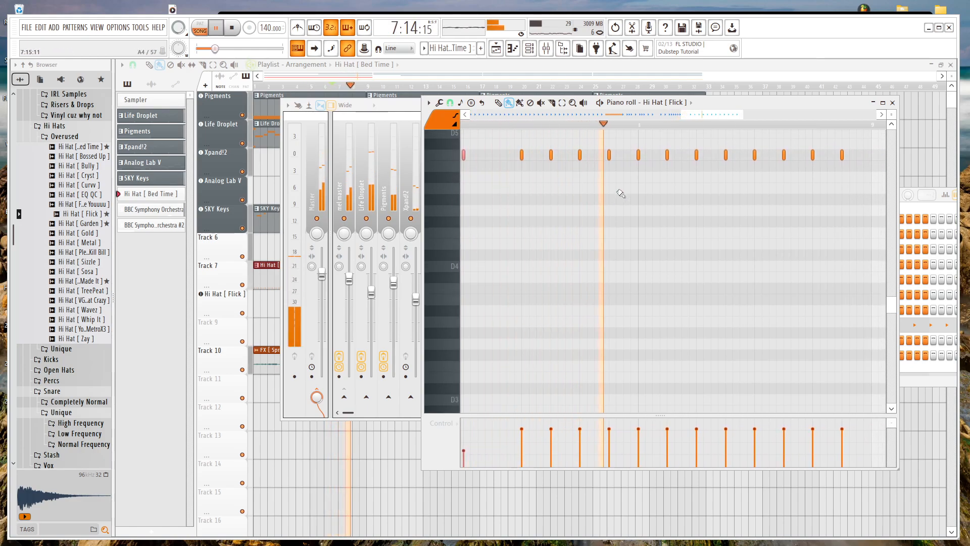
pyautogui.press('space')
pyautogui.scroll(-2, 634, 182)
pyautogui.scroll(1, 635, 183)
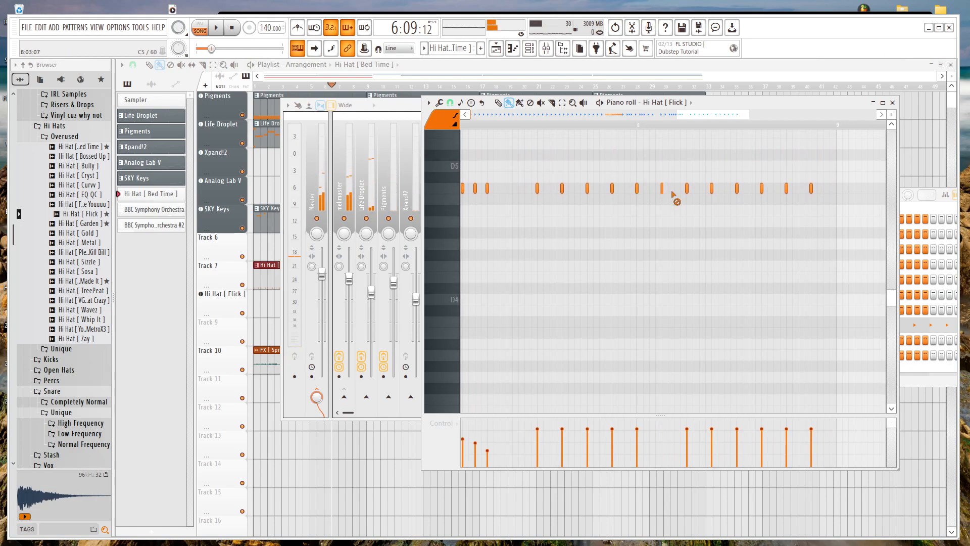
pyautogui.rightClick(686, 189)
pyautogui.scroll(-2, 580, 212)
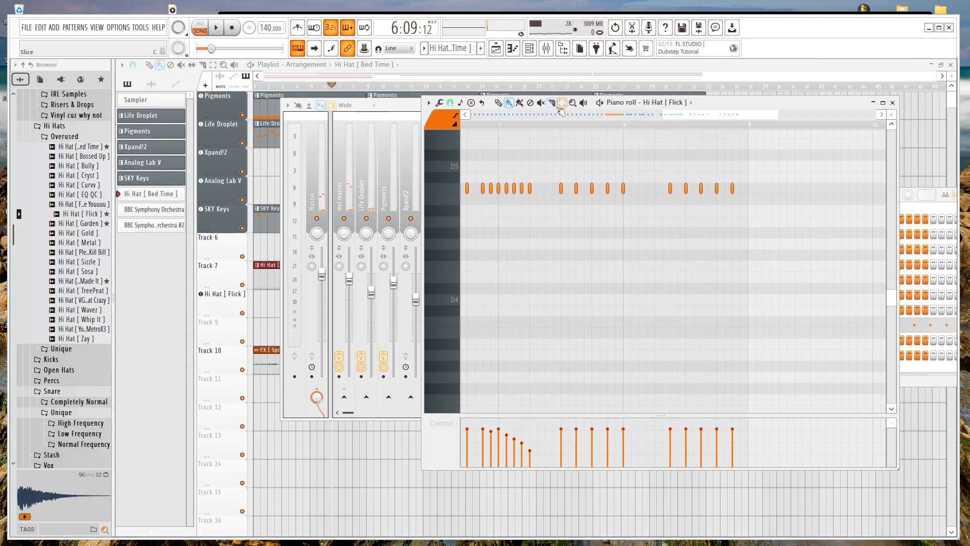
pyautogui.moveTo(533, 207); pyautogui.dragTo(497, 255)
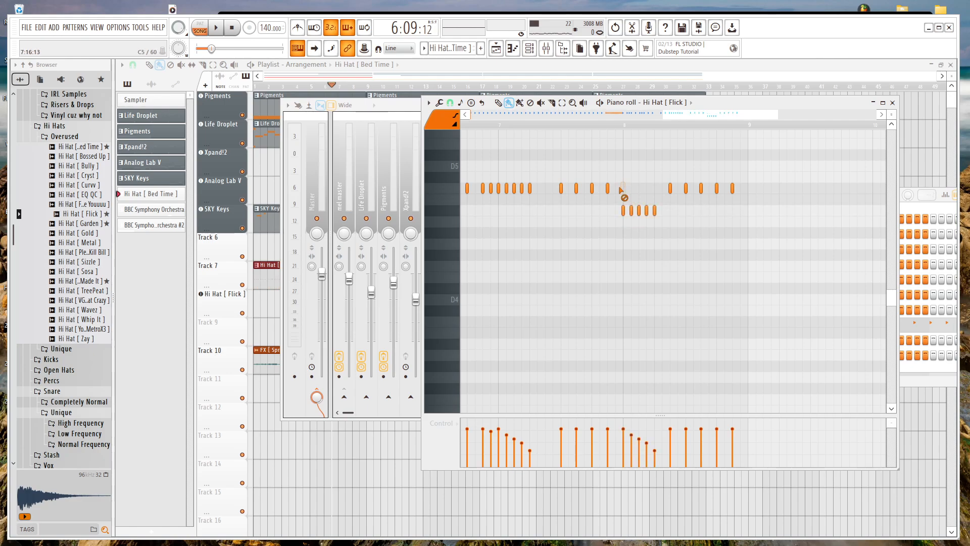
pyautogui.click(567, 95)
pyautogui.click(512, 48)
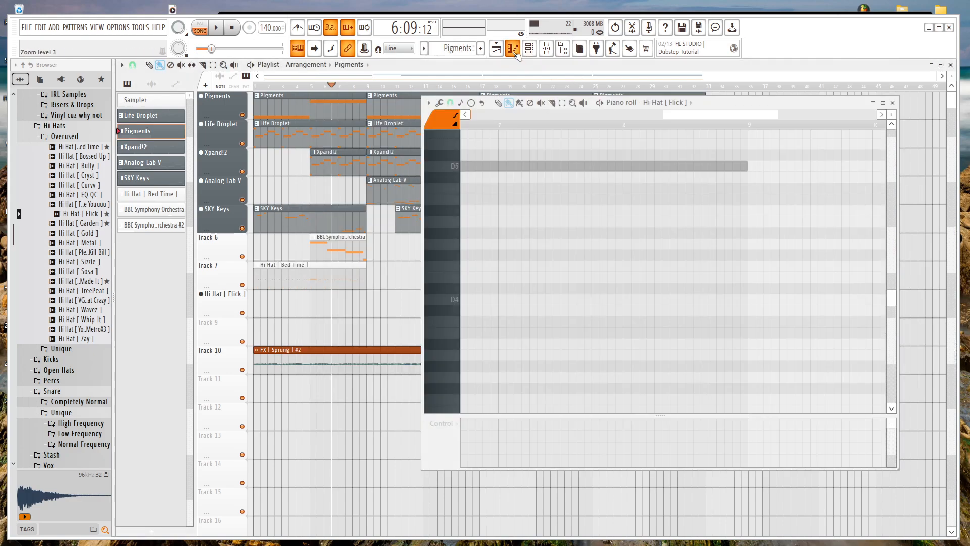
pyautogui.click(529, 48)
pyautogui.click(667, 108)
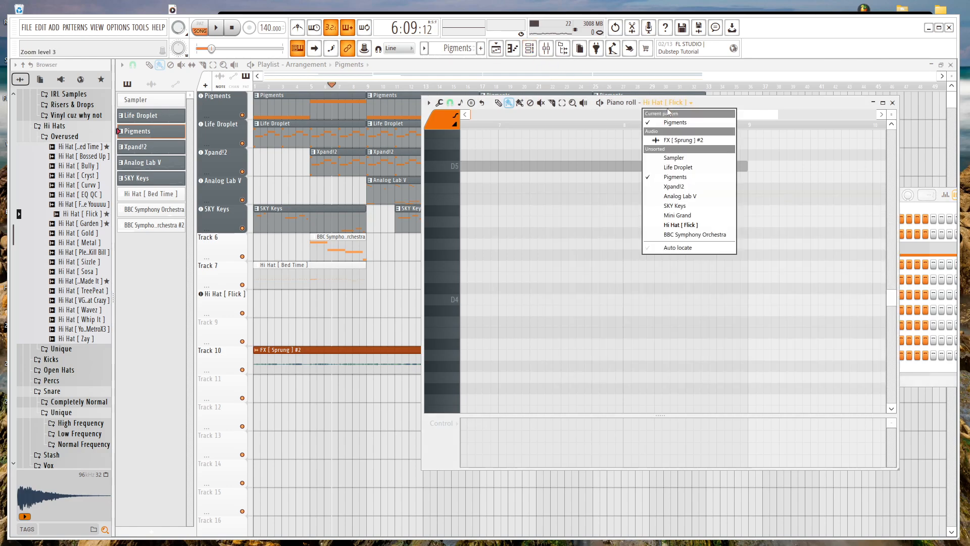
pyautogui.click(545, 222)
pyautogui.scroll(2, 543, 220)
pyautogui.scroll(-4, 533, 211)
pyautogui.scroll(3, 534, 214)
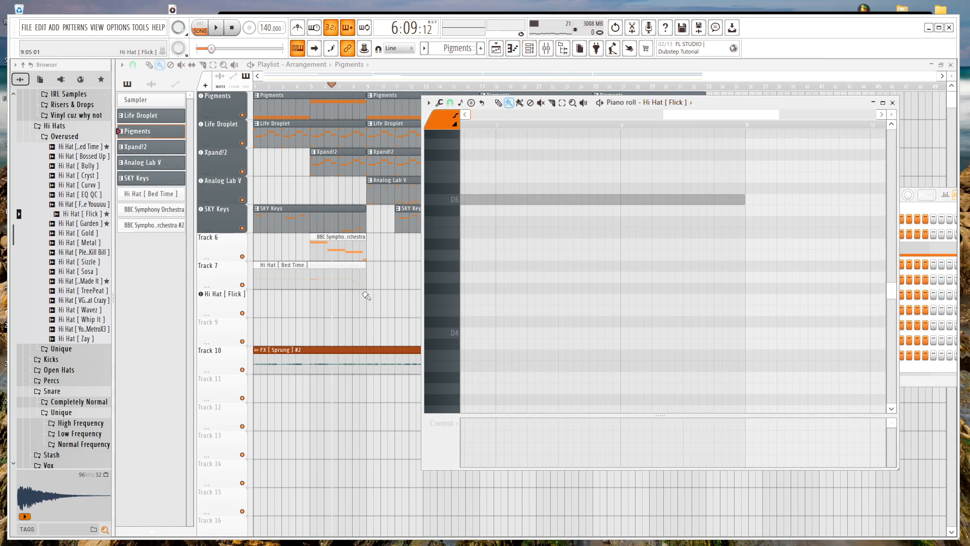
# Return to the hi-hat pattern, move the duplicated roll at bar 8 onto the C5 row and play from 6:09.
pyautogui.click(343, 281)
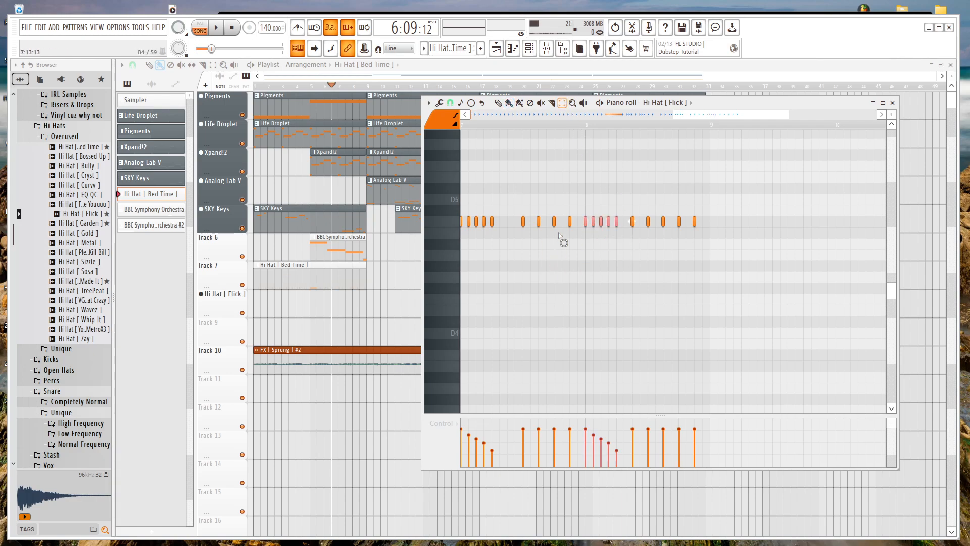
pyautogui.scroll(-2, 560, 236)
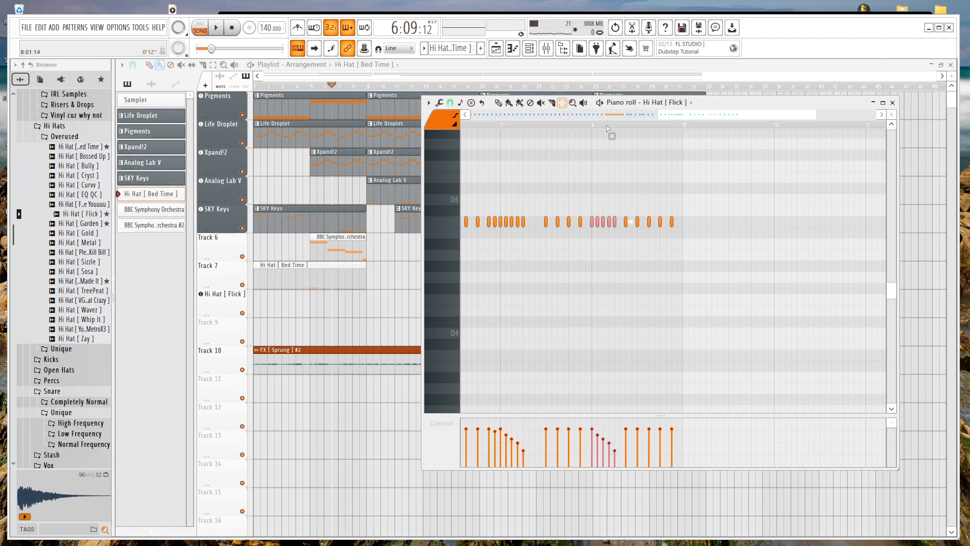
pyautogui.moveTo(716, 114); pyautogui.dragTo(644, 141)
pyautogui.press('space')
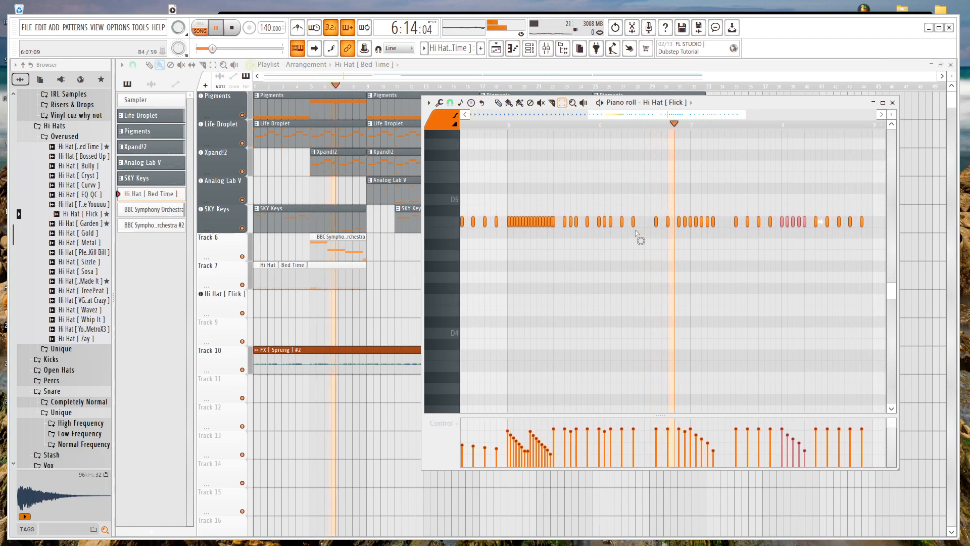
pyautogui.press('space')
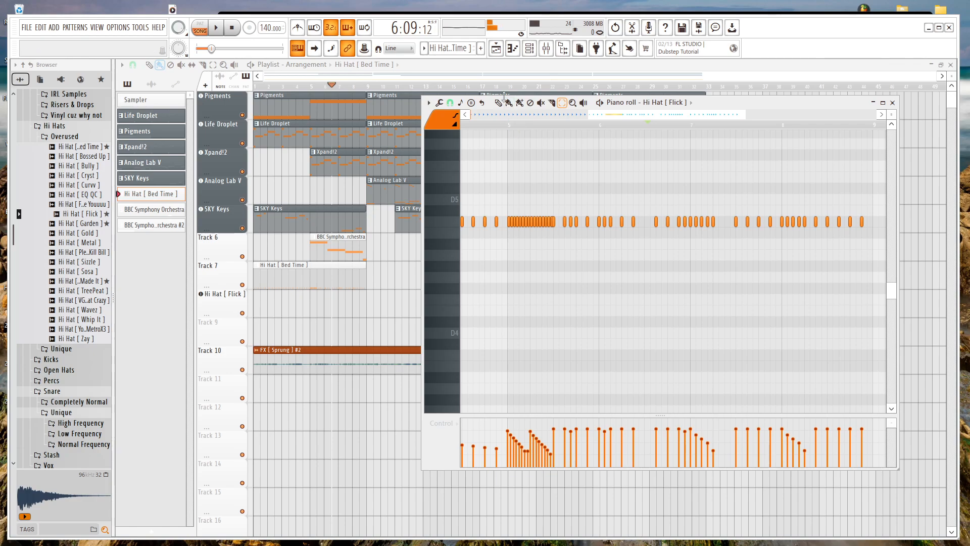
# Play the arrangement from bar 5 and add a quiet hi-hat hit at 8:12.
pyautogui.press('space')
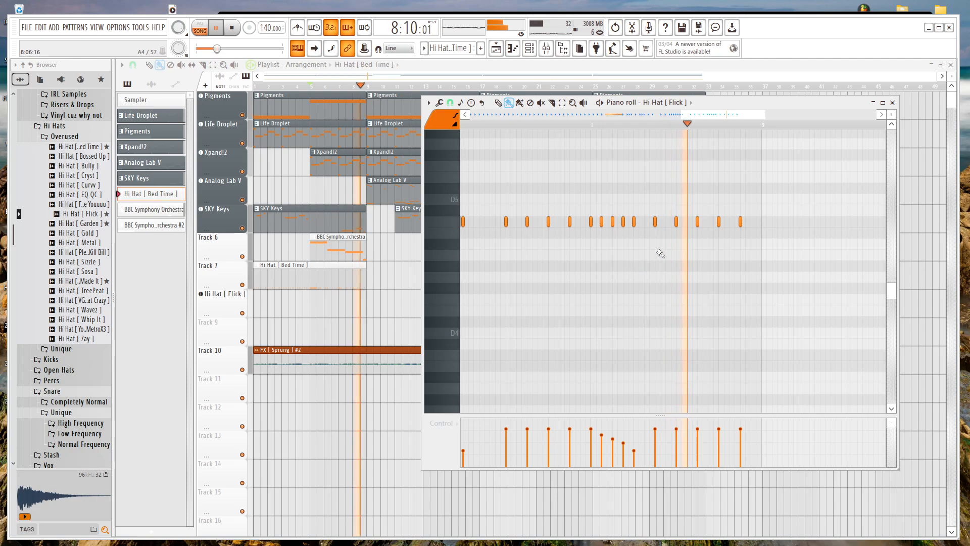
pyautogui.press('space')
pyautogui.press('space')
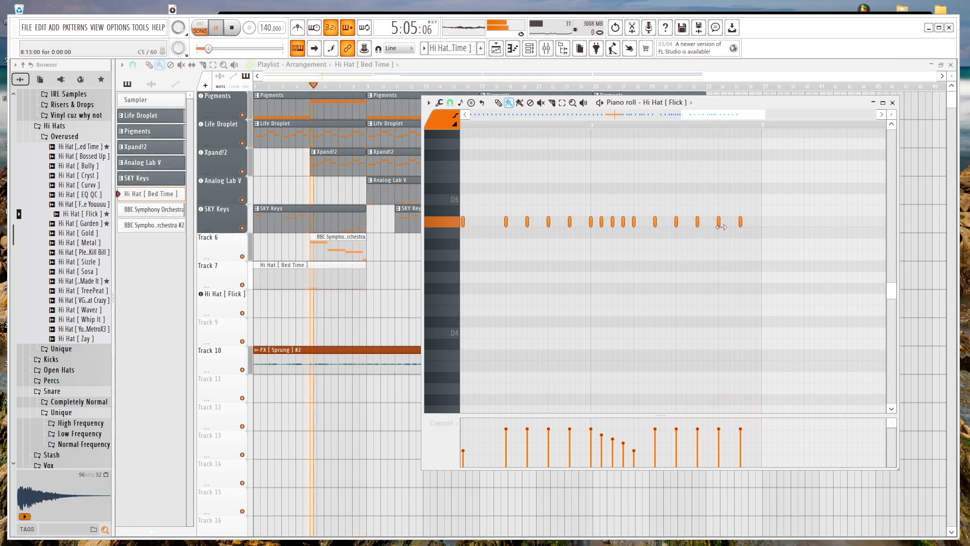
pyautogui.click(709, 221)
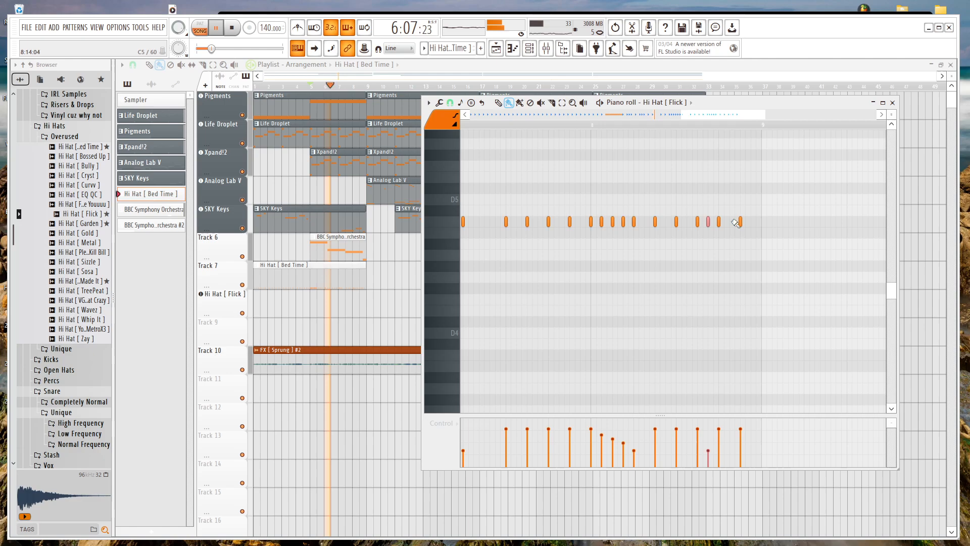
# Turn the hi-hat hit at 8:15 into a four-hit roll reaching bar 9, with descending velocities, and play it back.
pyautogui.scroll(2, 741, 221)
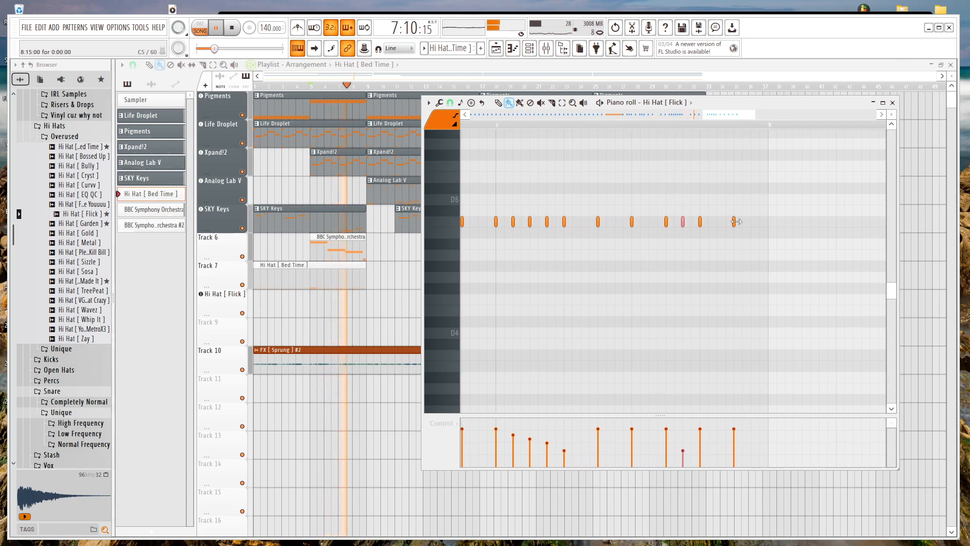
pyautogui.moveTo(736, 221); pyautogui.dragTo(767, 221)
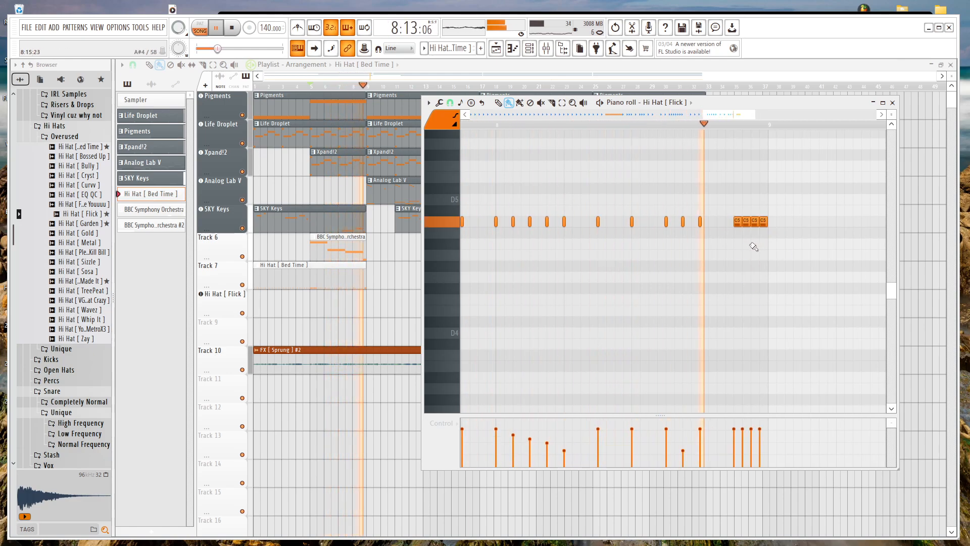
pyautogui.press('space')
pyautogui.moveTo(736, 430); pyautogui.dragTo(738, 432)
pyautogui.press('space')
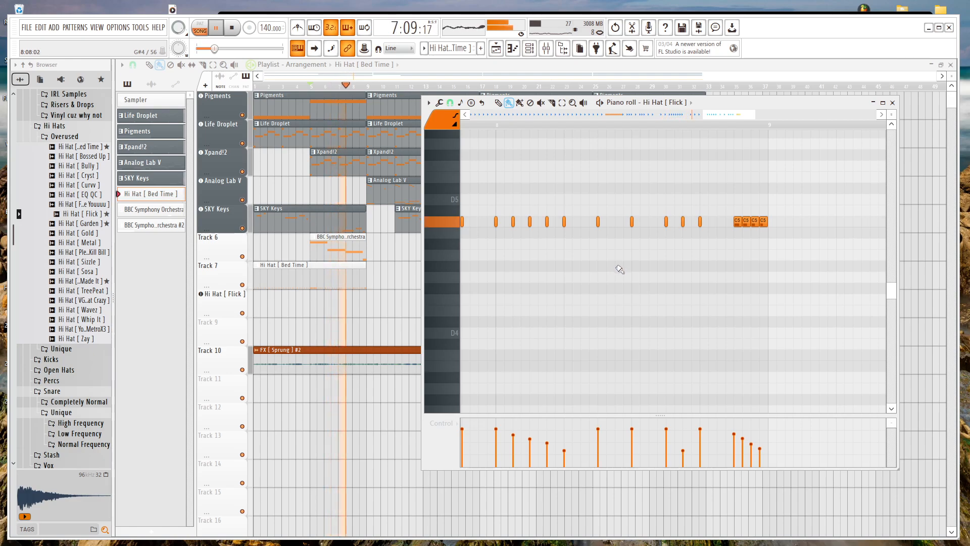
# Add a hi-hat hit at 8:08 on the C5 row and play the arrangement from bar 5.
pyautogui.press('space')
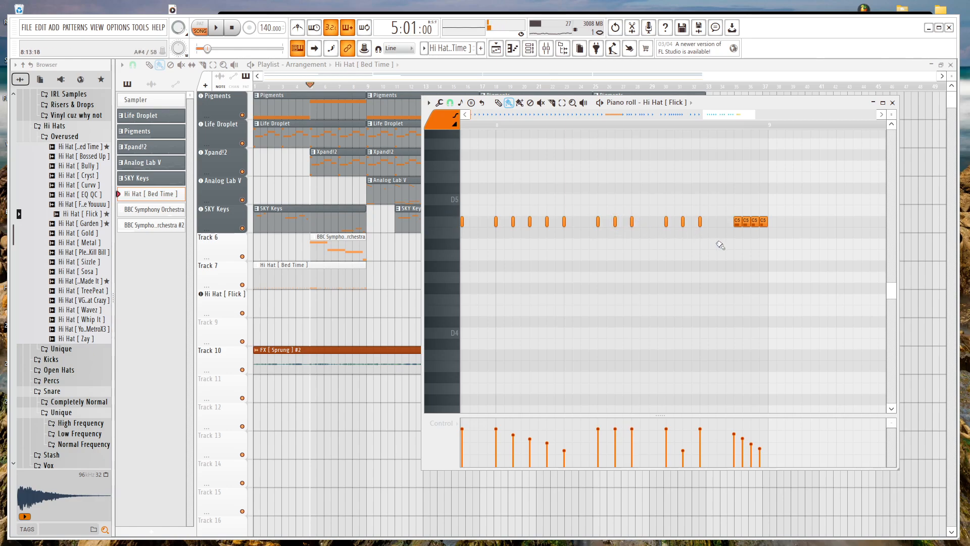
pyautogui.press('space')
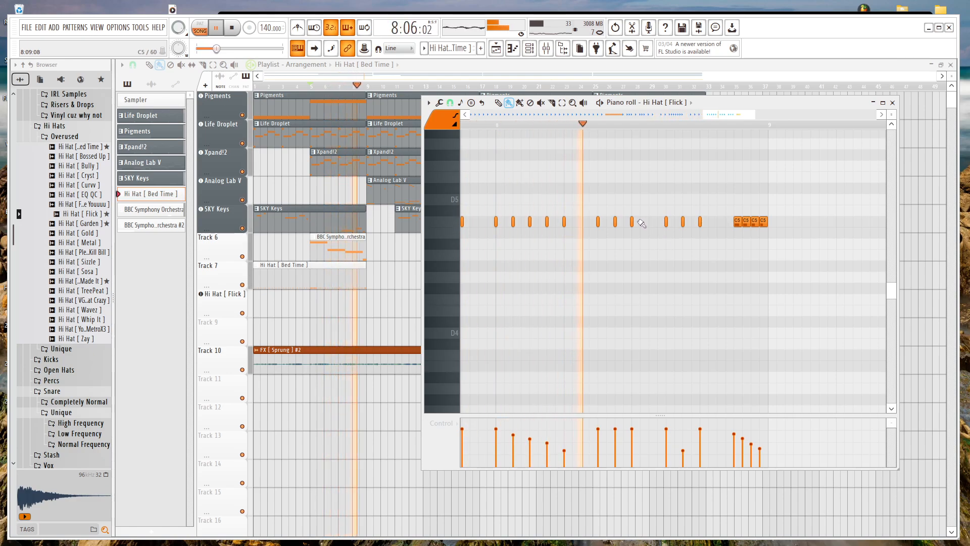
pyautogui.press('space')
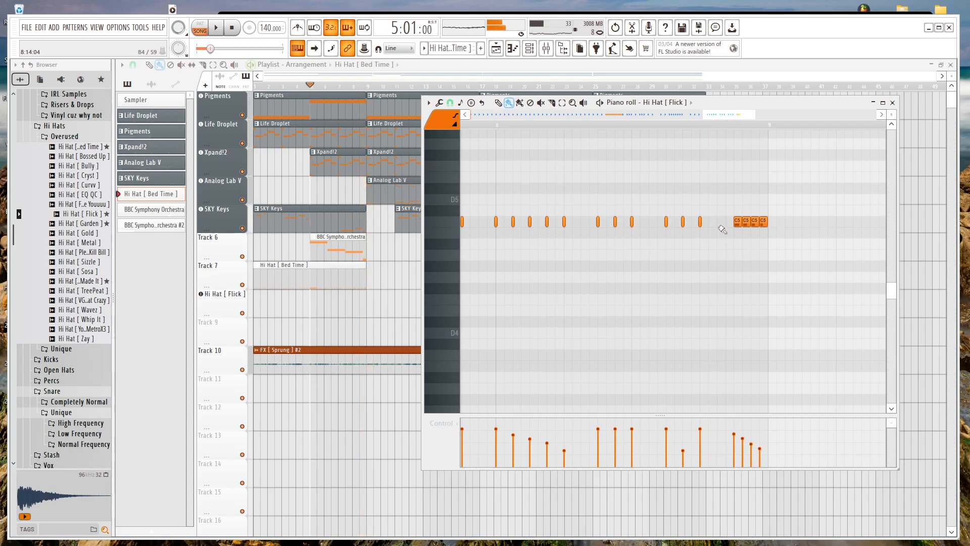
# Duplicate the eight-bar hi-hat pattern clip on Track 7 to bar 9 and play the arrangement from bar 5.
pyautogui.scroll(-2, 720, 228)
pyautogui.moveTo(313, 276); pyautogui.dragTo(426, 283)
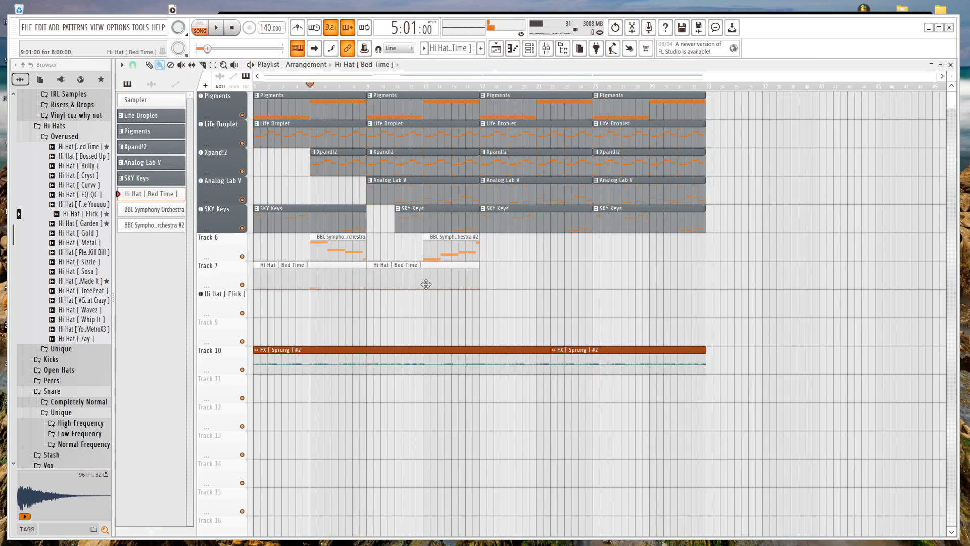
pyautogui.press('space')
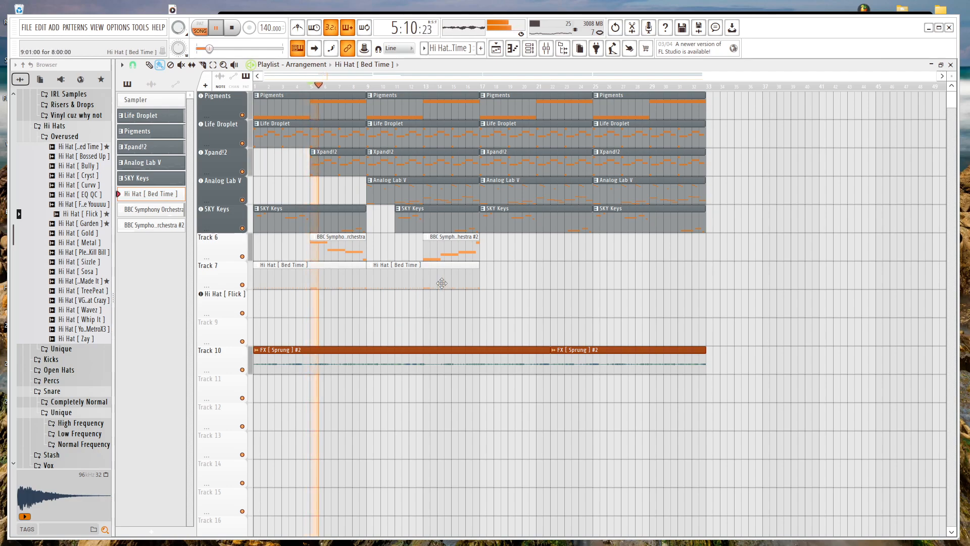
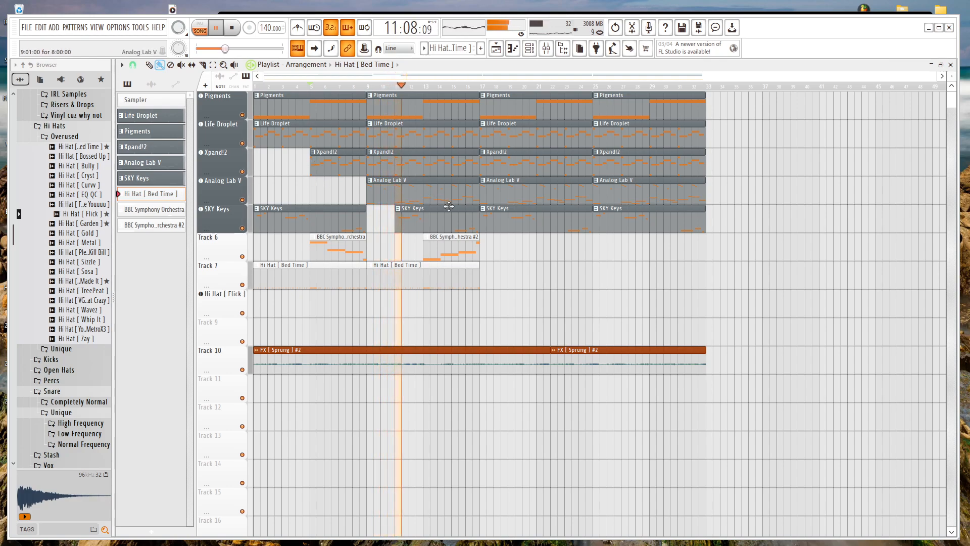
pyautogui.rightClick(455, 239)
pyautogui.hotkey('ctrl', 'z')
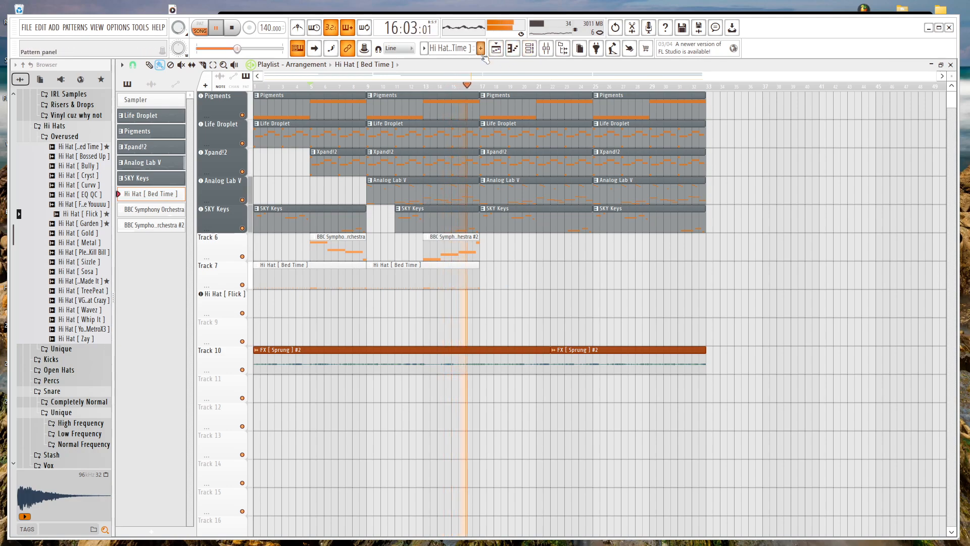
pyautogui.press('space')
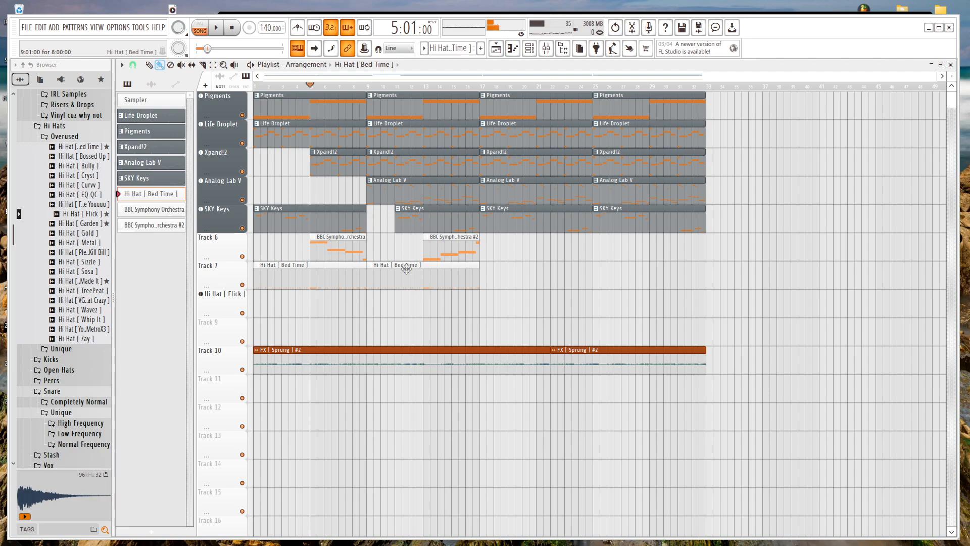
# Find the Drops samples in the drum kit's Risers & Drops folder and audition Black Noise and Brown Noise.
pyautogui.click(529, 51)
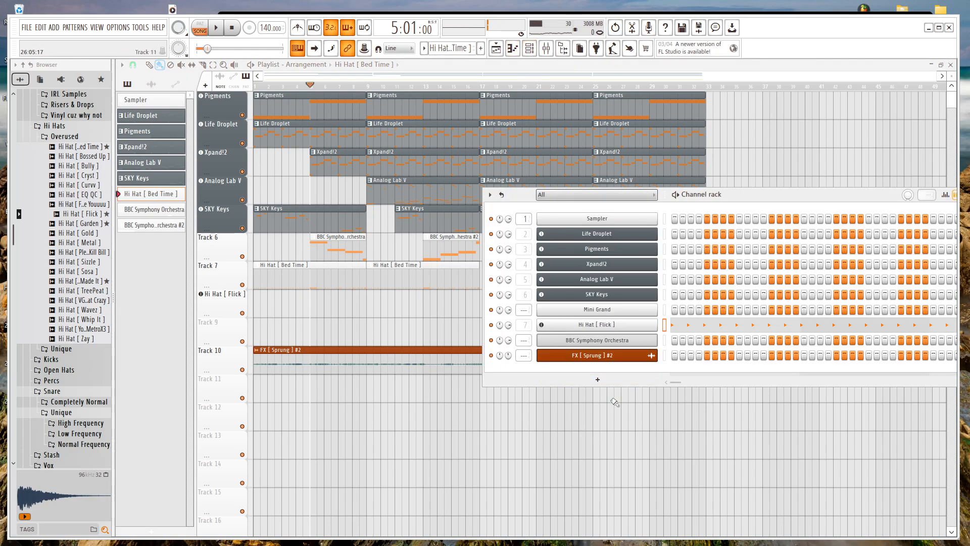
pyautogui.click(72, 127)
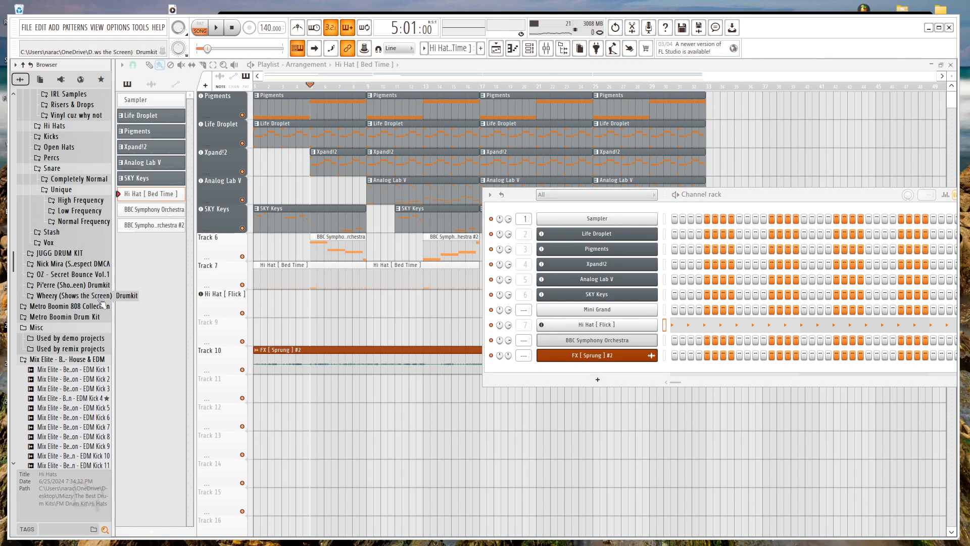
pyautogui.scroll(4, 103, 303)
pyautogui.scroll(4, 81, 208)
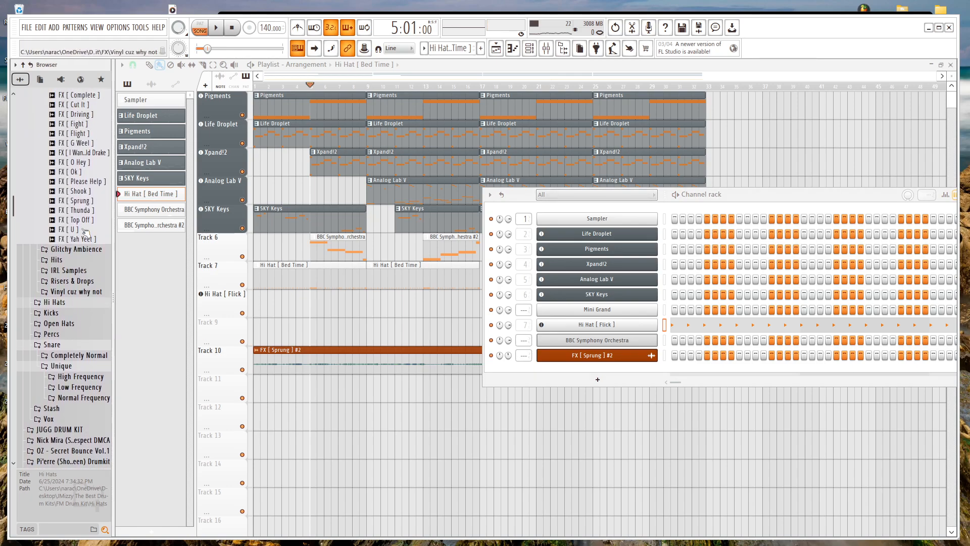
pyautogui.click(86, 334)
pyautogui.click(81, 346)
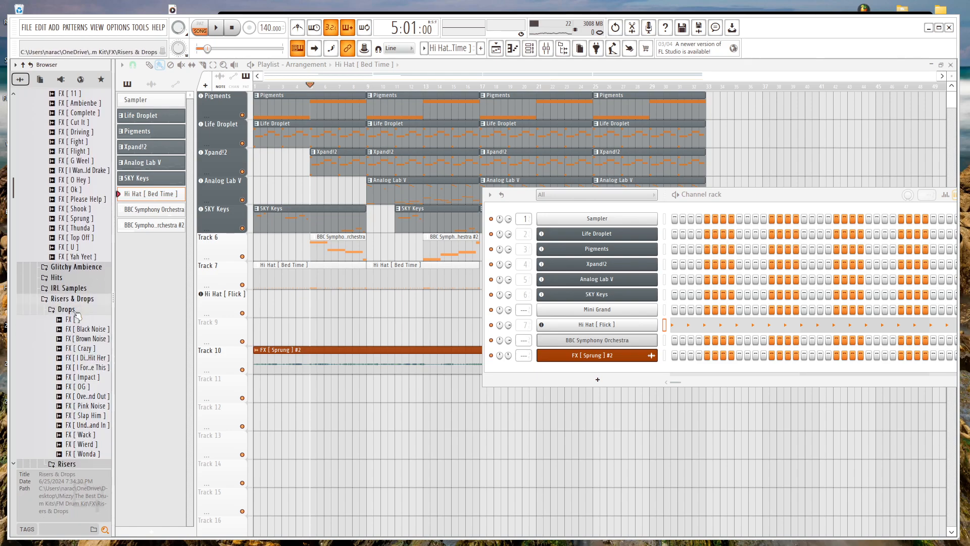
pyautogui.click(84, 327)
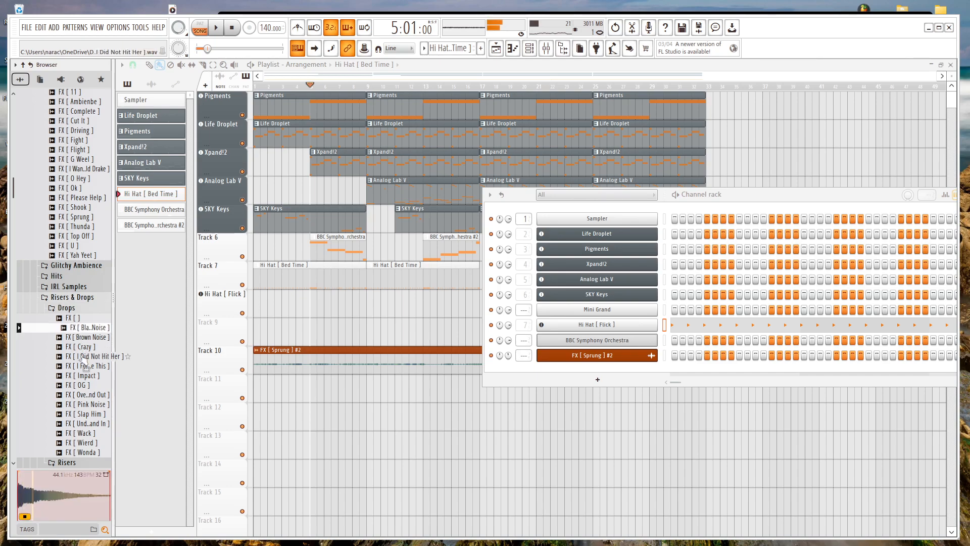
pyautogui.moveTo(92, 334); pyautogui.dragTo(273, 322)
pyautogui.click(81, 338)
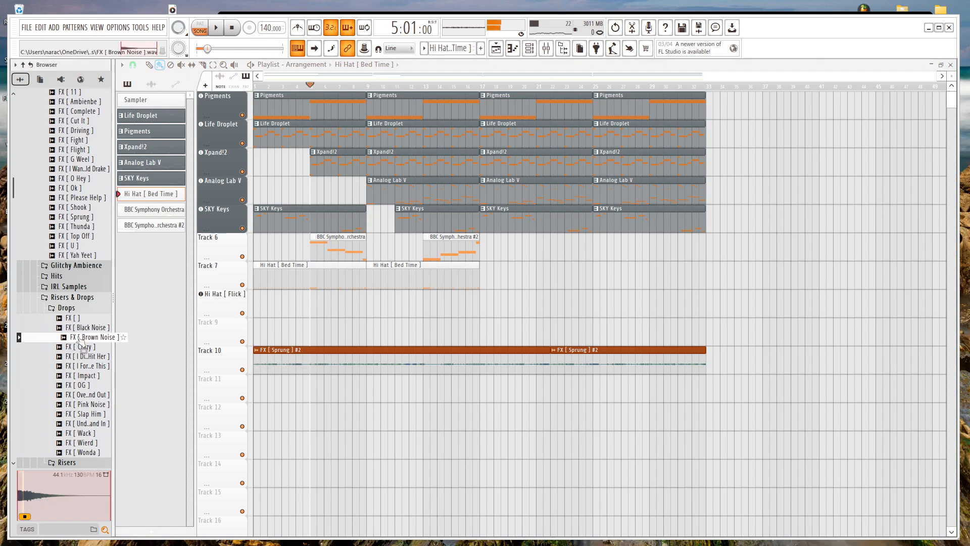
# Place the FX [ Brown Noise ] sample at bar 1 on Track 12 and play the arrangement from the start.
pyautogui.moveTo(80, 341); pyautogui.dragTo(150, 359)
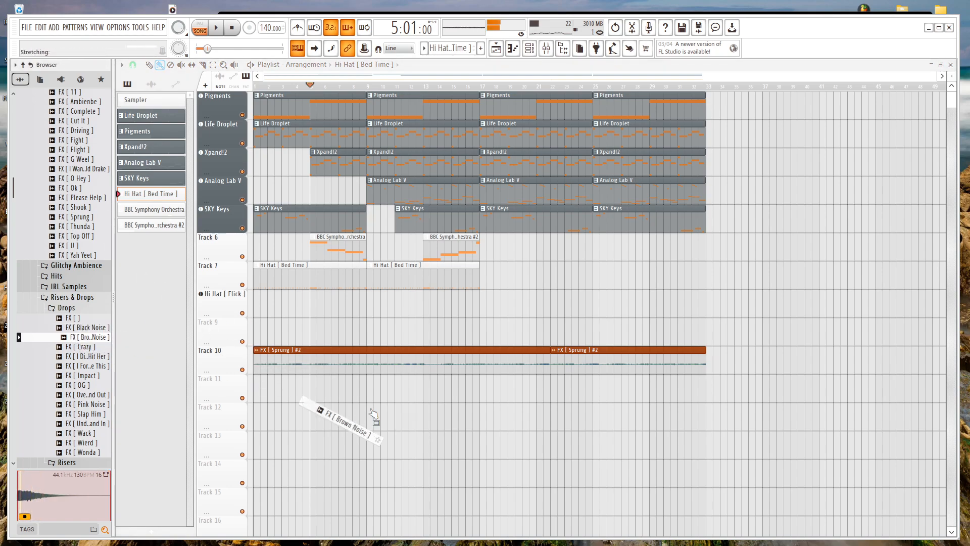
pyautogui.moveTo(371, 410); pyautogui.dragTo(149, 414)
pyautogui.press('space')
pyautogui.press('space')
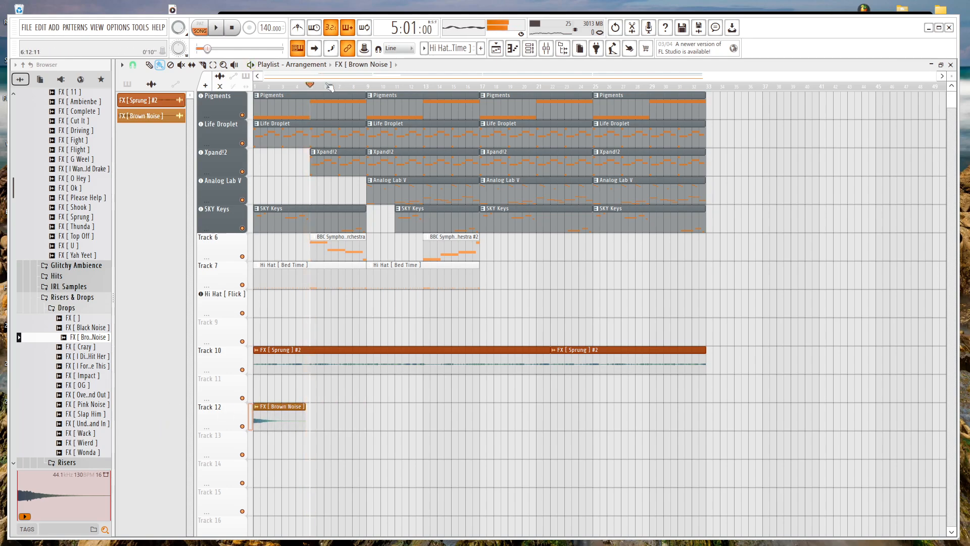
pyautogui.press('space')
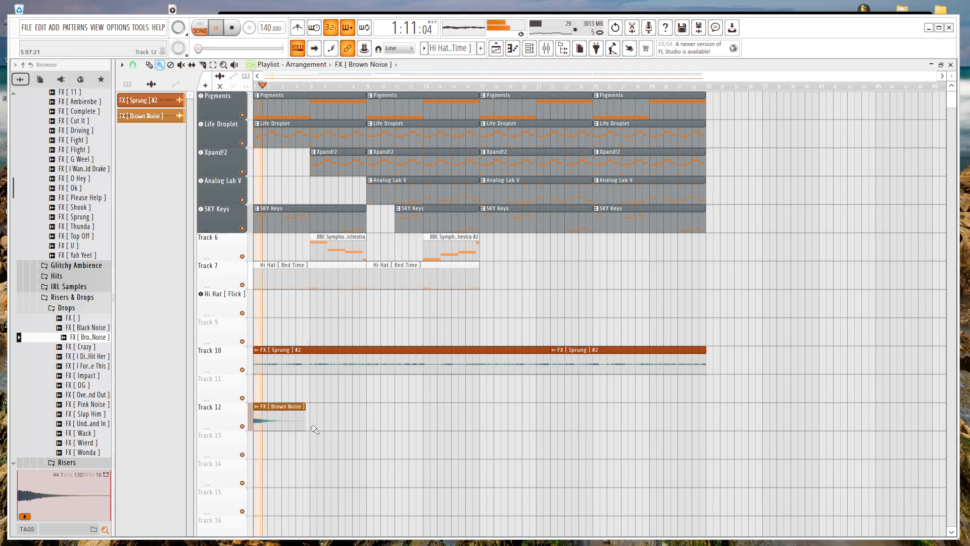
# Lower the channel volume of the Brown Noise clip to about 46% in its sample settings.
pyautogui.doubleClick(257, 413)
pyautogui.press('space')
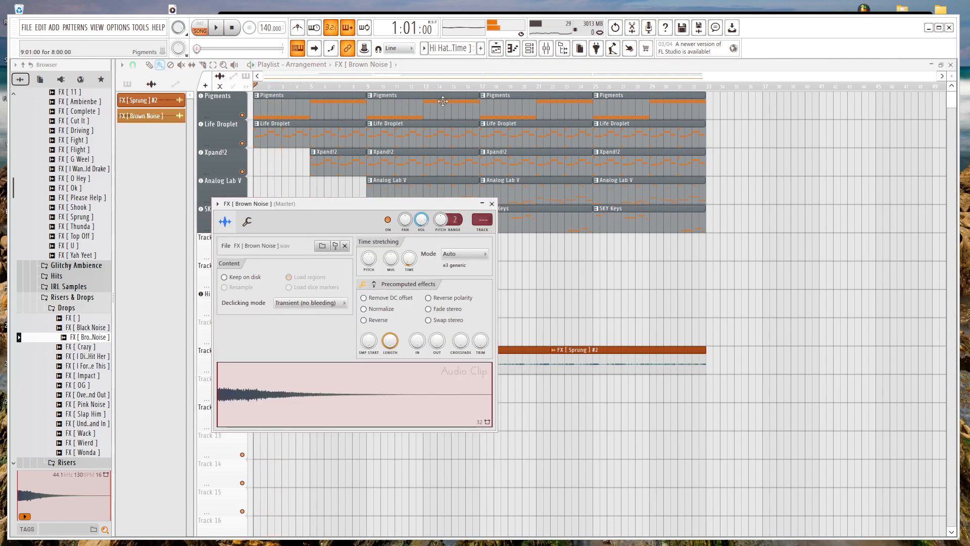
pyautogui.press('Escape')
pyautogui.scroll(2, 258, 432)
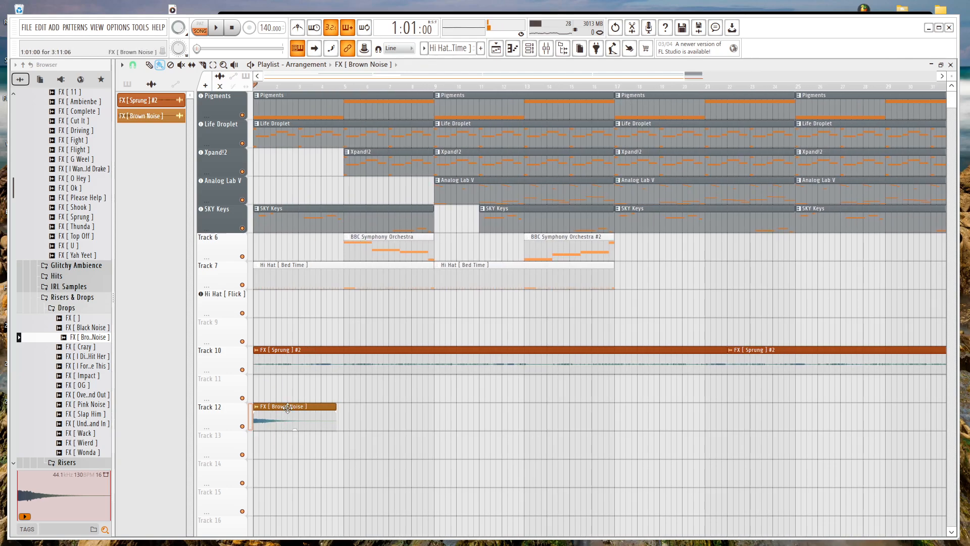
pyautogui.doubleClick(287, 408)
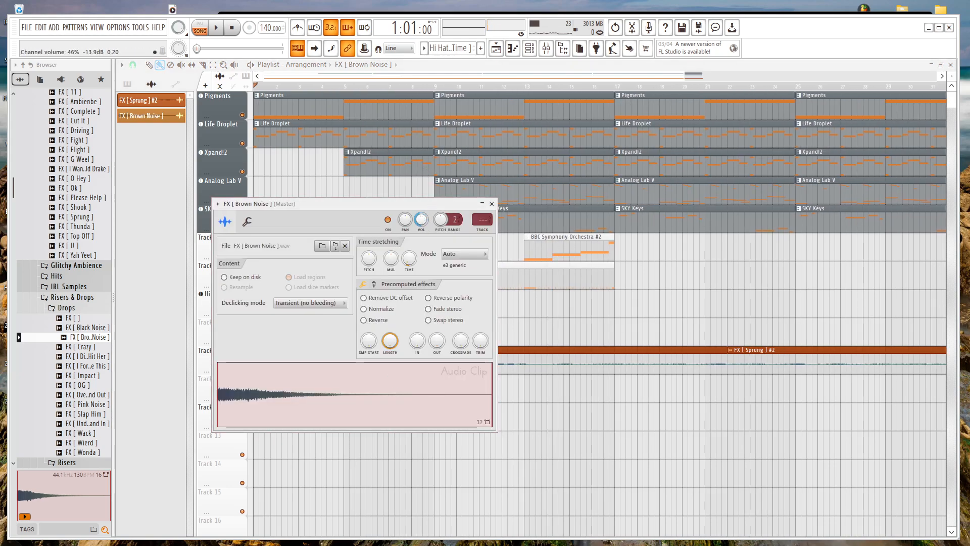
pyautogui.click(492, 205)
# Shorten the Brown Noise clip to 1:15:06, duplicate it at 3:01, and check its sample settings during playback.
pyautogui.press('space')
pyautogui.moveTo(337, 430); pyautogui.dragTo(318, 416)
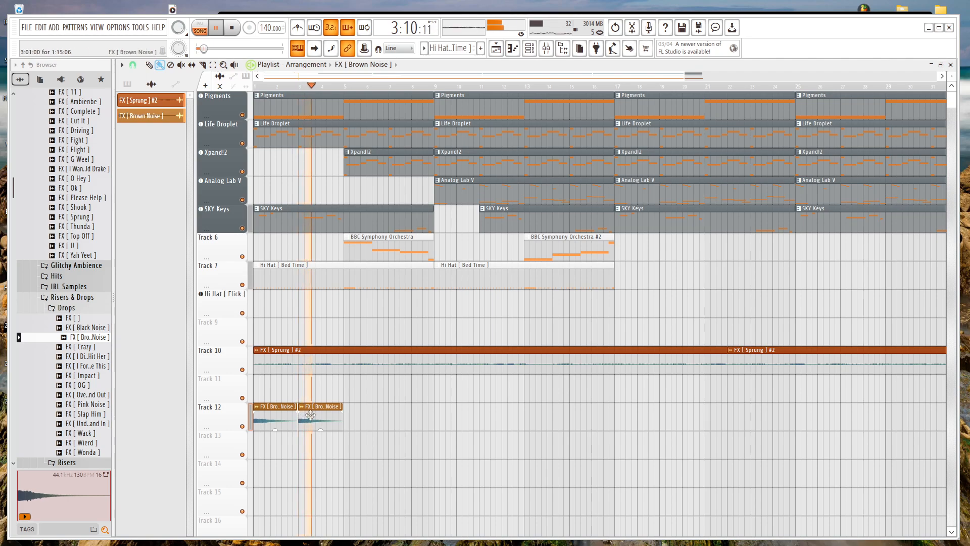
pyautogui.doubleClick(309, 411)
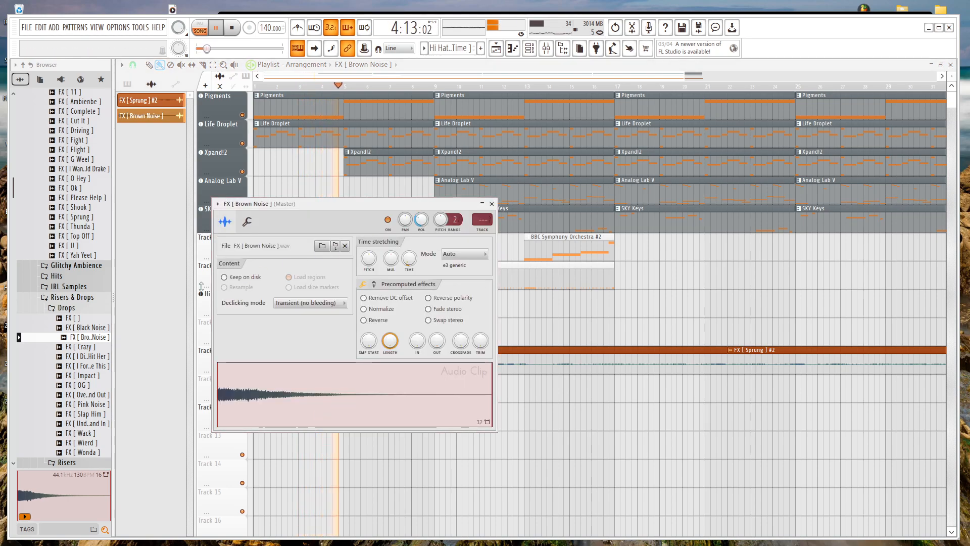
pyautogui.click(491, 203)
# Stop playback, switch from the Drops to the Risers samples and audition Dab and VG That FX Crazy.
pyautogui.click(67, 308)
pyautogui.press('space')
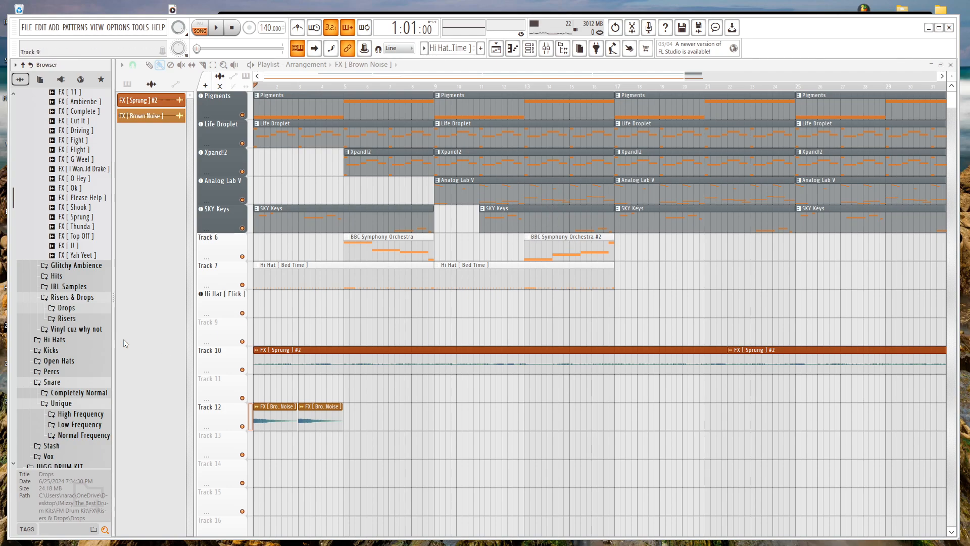
pyautogui.click(62, 319)
pyautogui.click(75, 330)
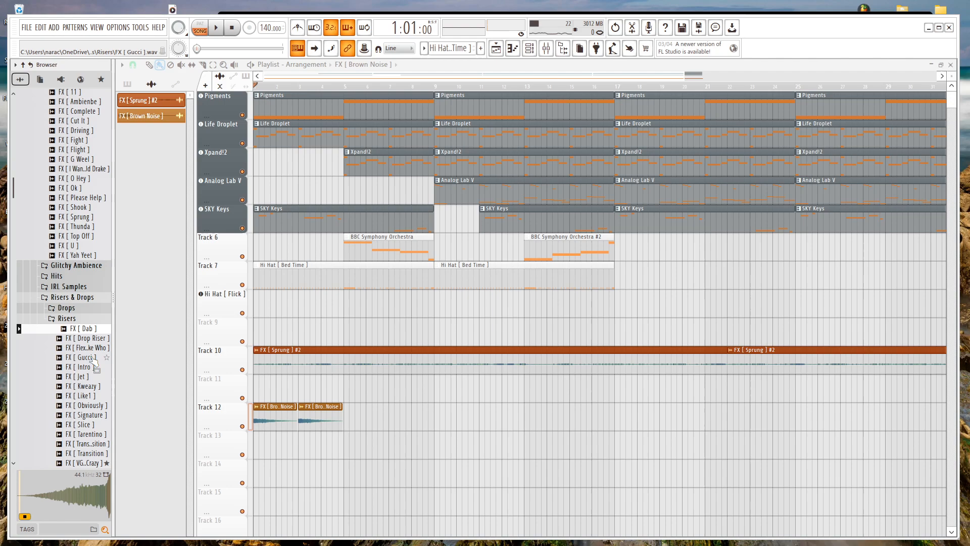
pyautogui.scroll(-4, 76, 303)
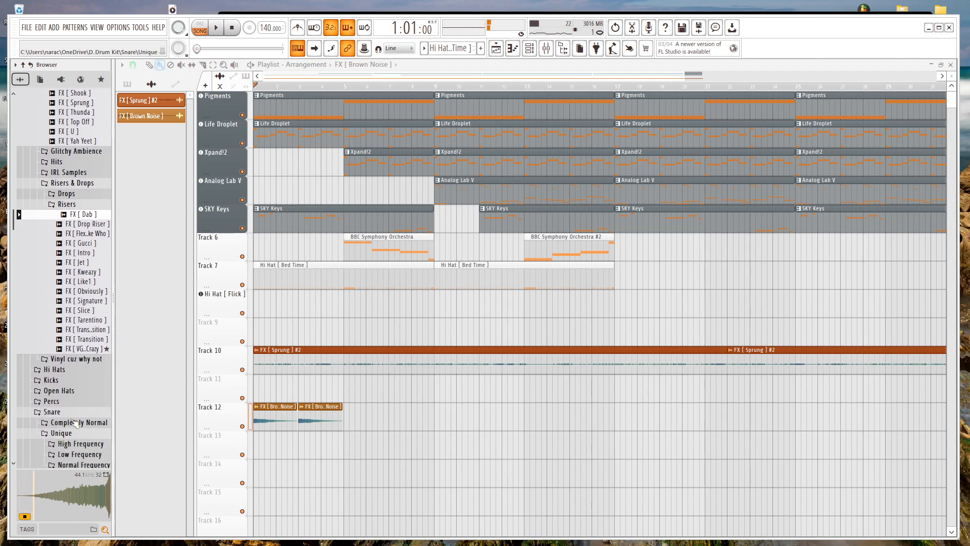
pyautogui.click(81, 348)
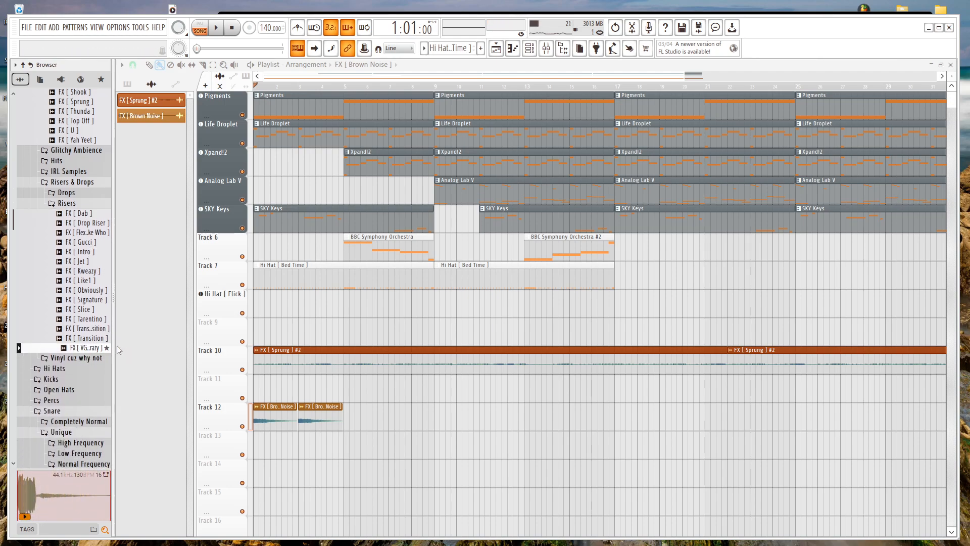
# Widen the browser slightly and audition the Transistor Transition, Transition and Tarentino risers.
pyautogui.moveTo(115, 345); pyautogui.dragTo(158, 357)
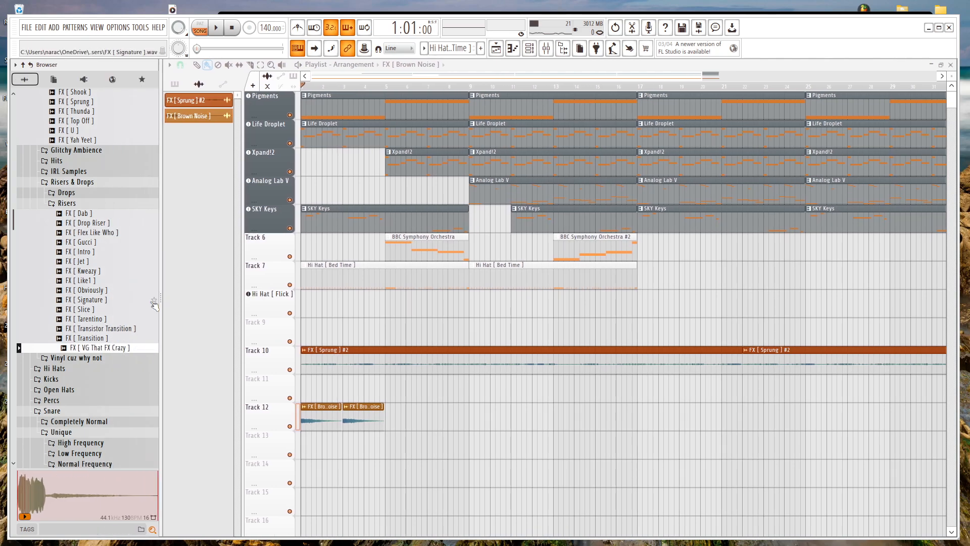
pyautogui.moveTo(162, 302); pyautogui.dragTo(130, 303)
pyautogui.click(101, 329)
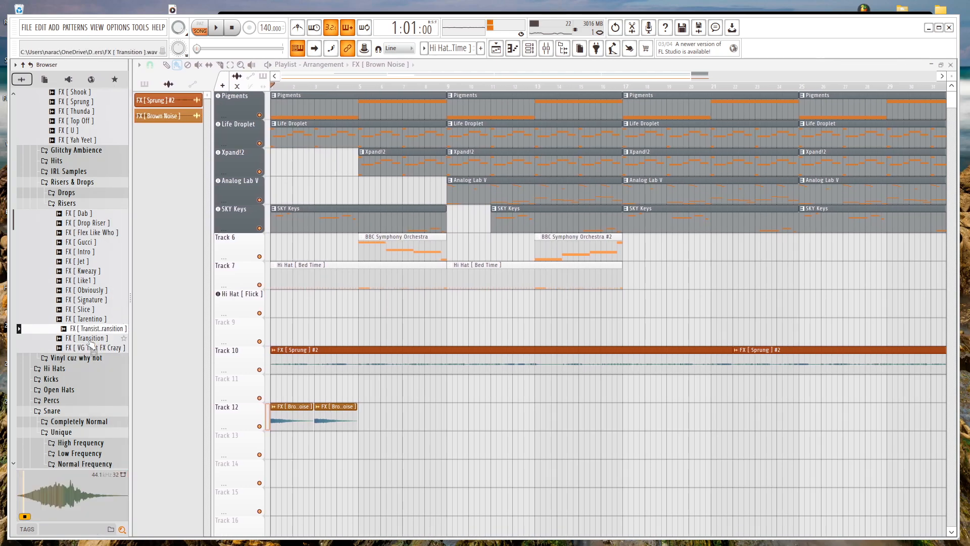
pyautogui.click(90, 339)
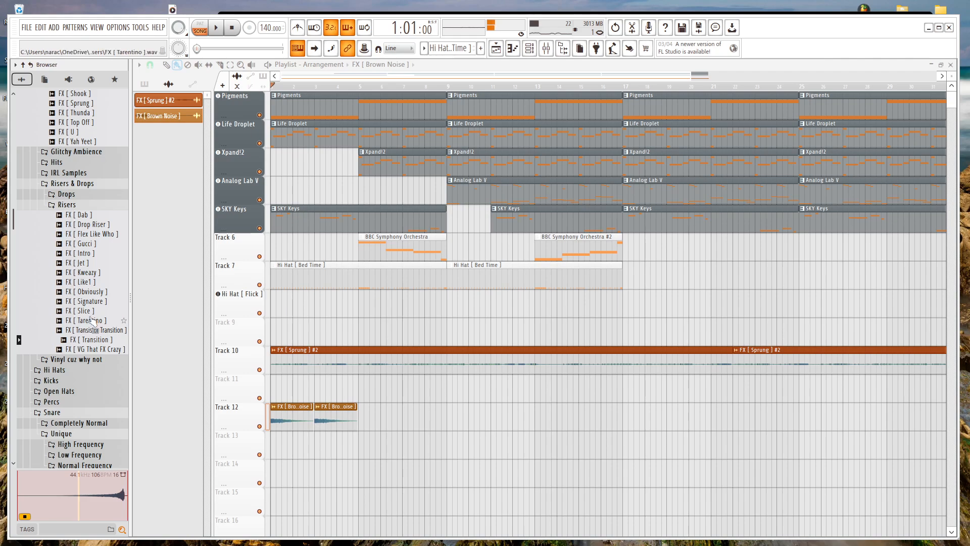
pyautogui.moveTo(101, 330)
pyautogui.mouseDown()
pyautogui.moveTo(173, 362)
pyautogui.moveTo(297, 460)
pyautogui.moveTo(195, 415)
pyautogui.moveTo(90, 329)
pyautogui.mouseUp()
pyautogui.click(89, 324)
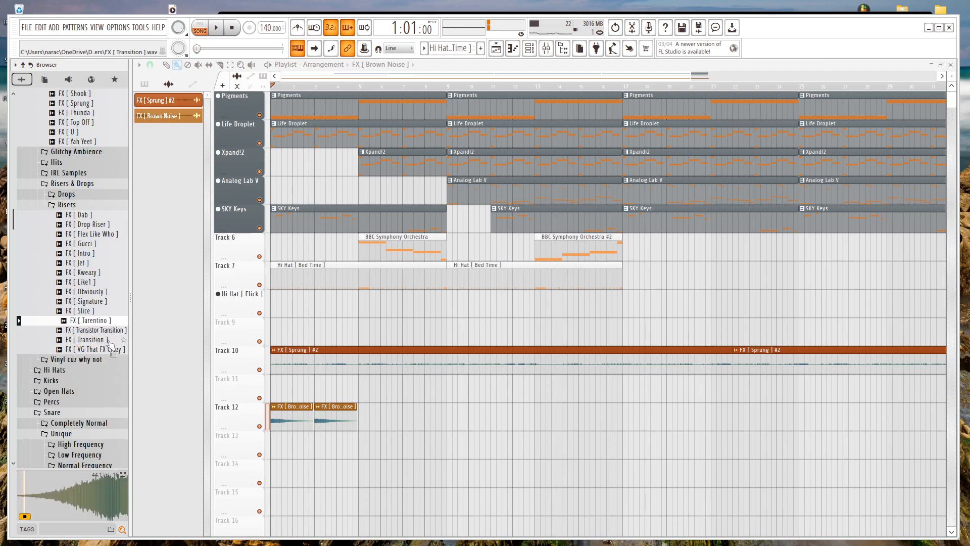
# Place the FX [ Transition ] riser on Track 13 starting at 2:13 and play from bar 1.
pyautogui.click(98, 340)
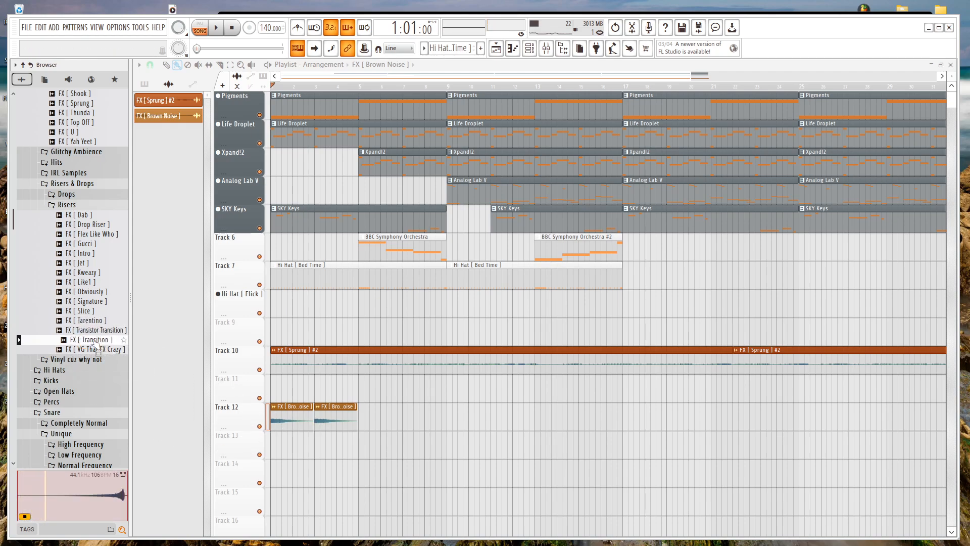
pyautogui.moveTo(298, 464); pyautogui.dragTo(326, 436)
pyautogui.press('space')
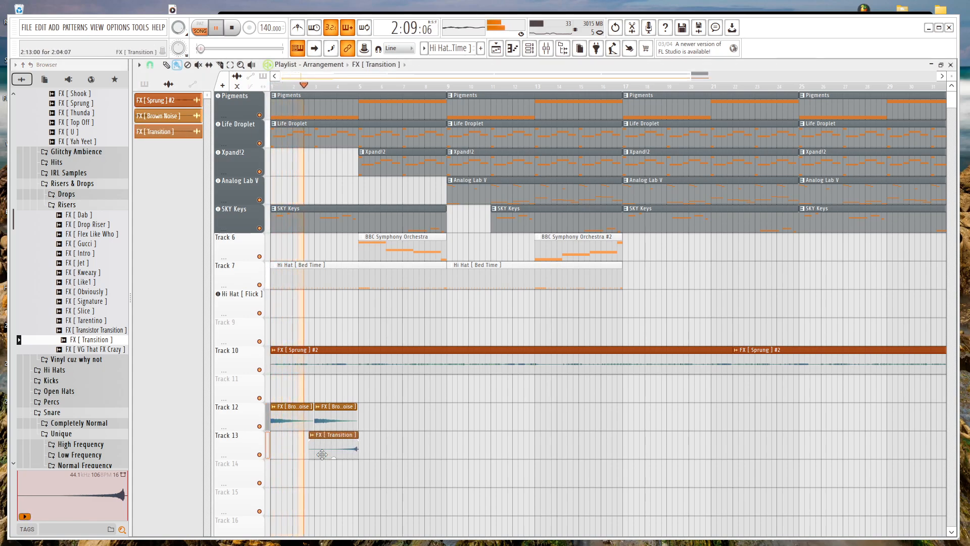
# Shift the Transition riser slightly later, trim its end to bar 5 and listen to the arrangement past bar 9.
pyautogui.scroll(3, 334, 452)
pyautogui.scroll(3, 381, 452)
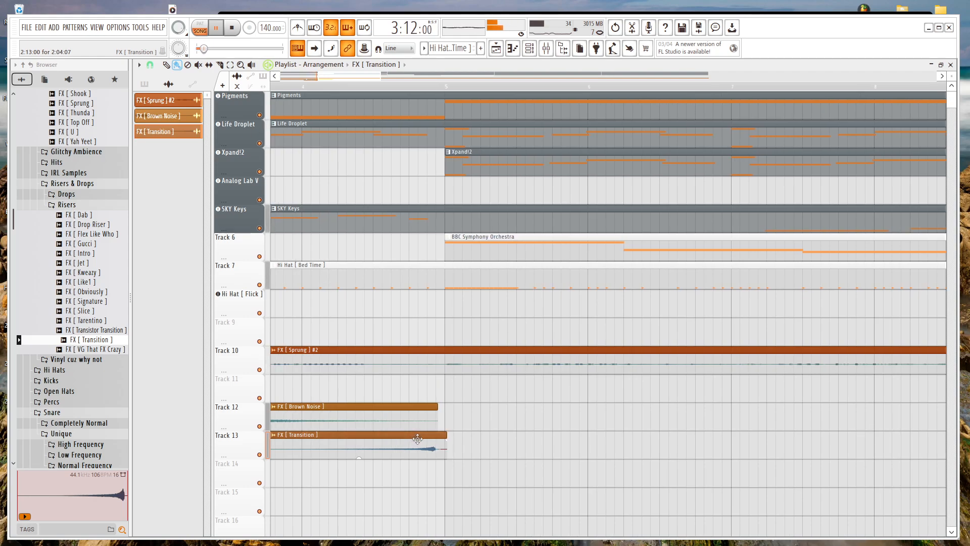
pyautogui.moveTo(417, 439); pyautogui.dragTo(432, 435)
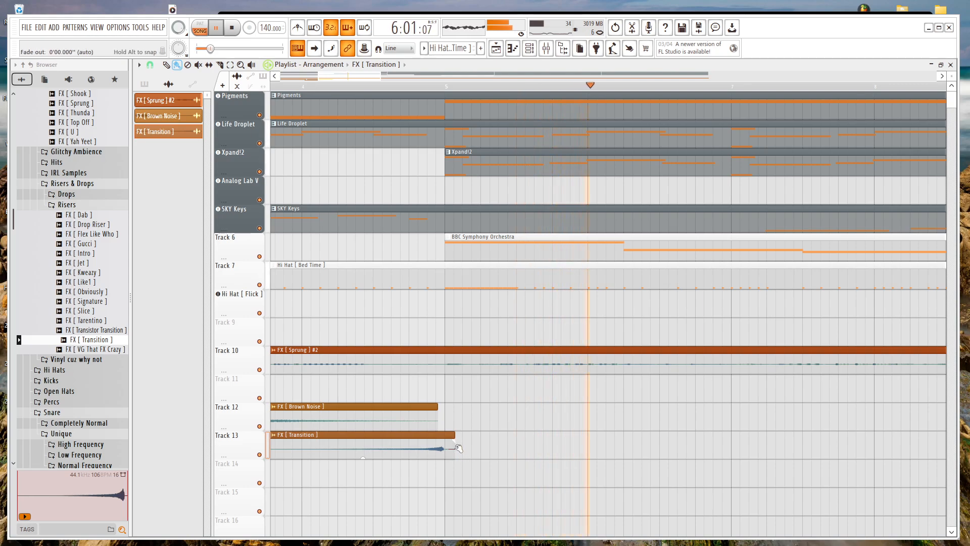
pyautogui.moveTo(454, 449); pyautogui.dragTo(446, 450)
pyautogui.scroll(-5, 495, 435)
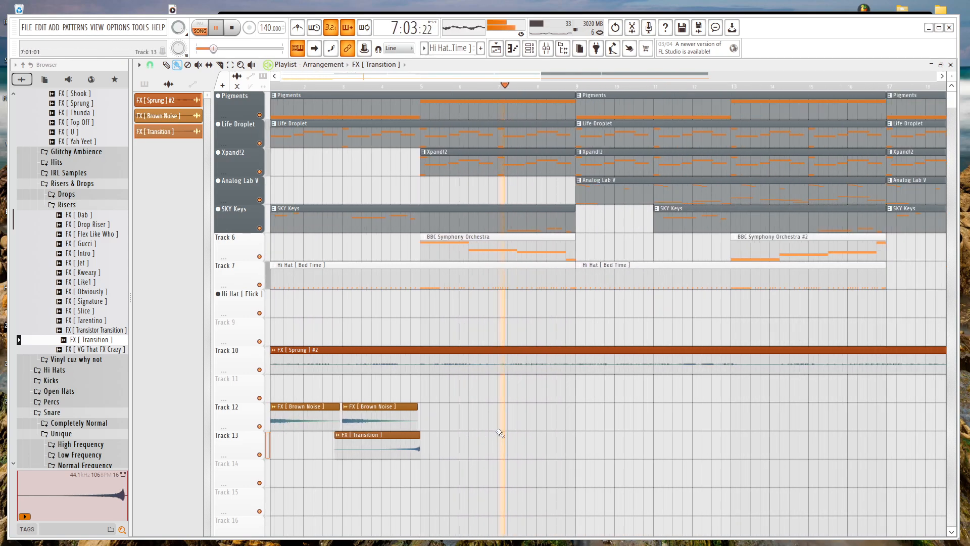
pyautogui.scroll(-1, 499, 433)
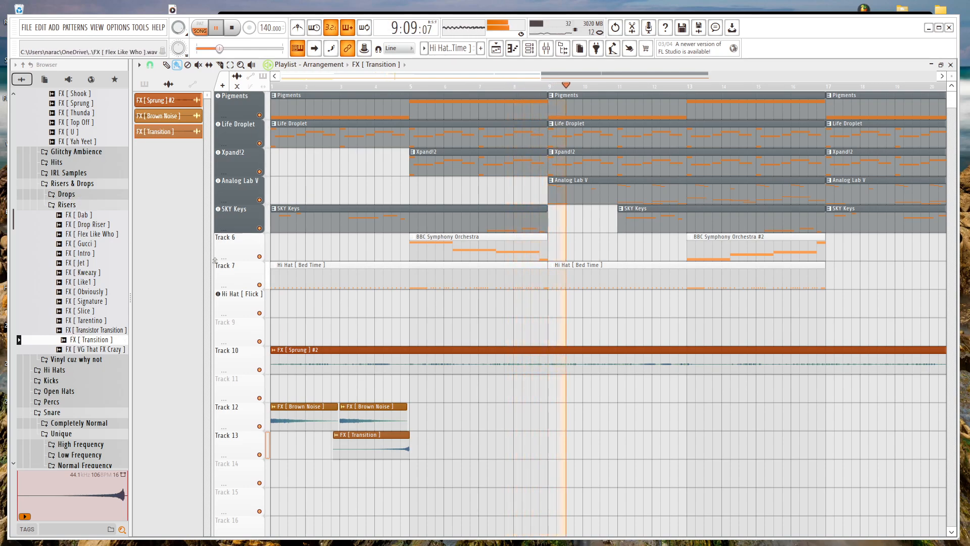
pyautogui.press('space')
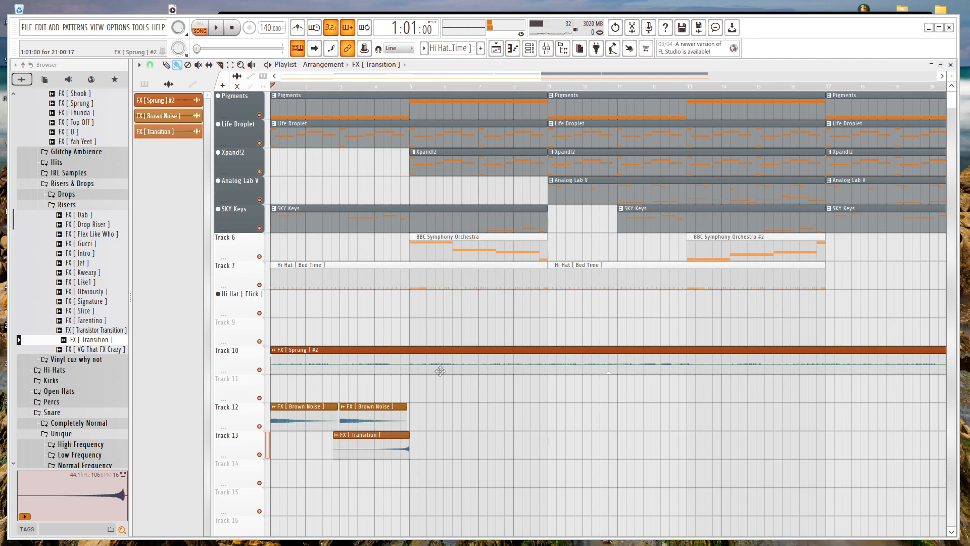
# Open the channel rack and show all channels instead of only the audio ones.
pyautogui.scroll(-2, 443, 356)
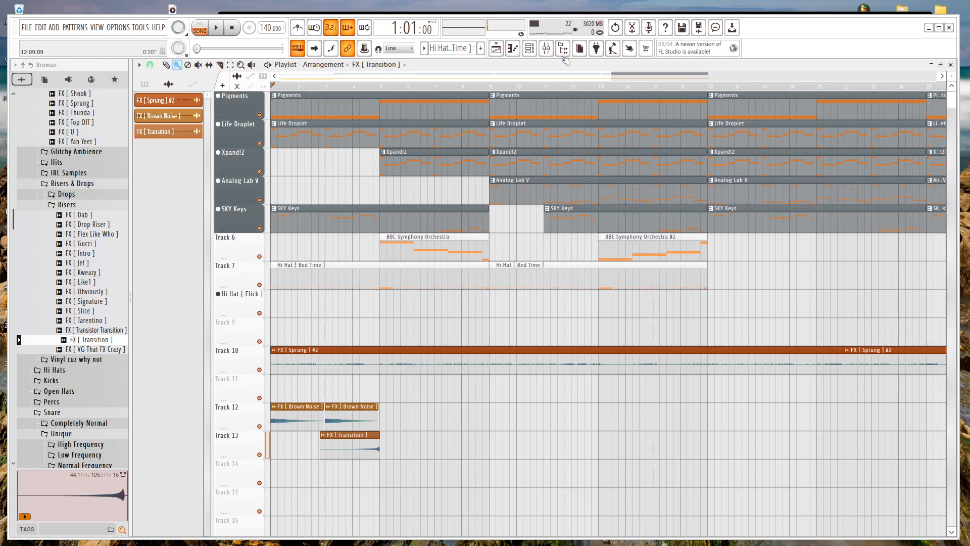
pyautogui.click(530, 48)
pyautogui.click(531, 49)
pyautogui.click(529, 50)
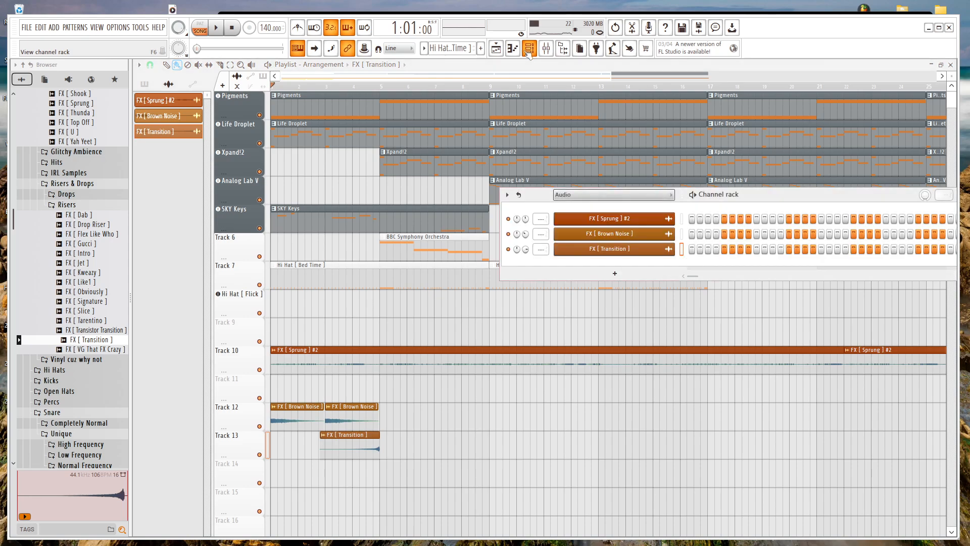
pyautogui.scroll(1, 597, 201)
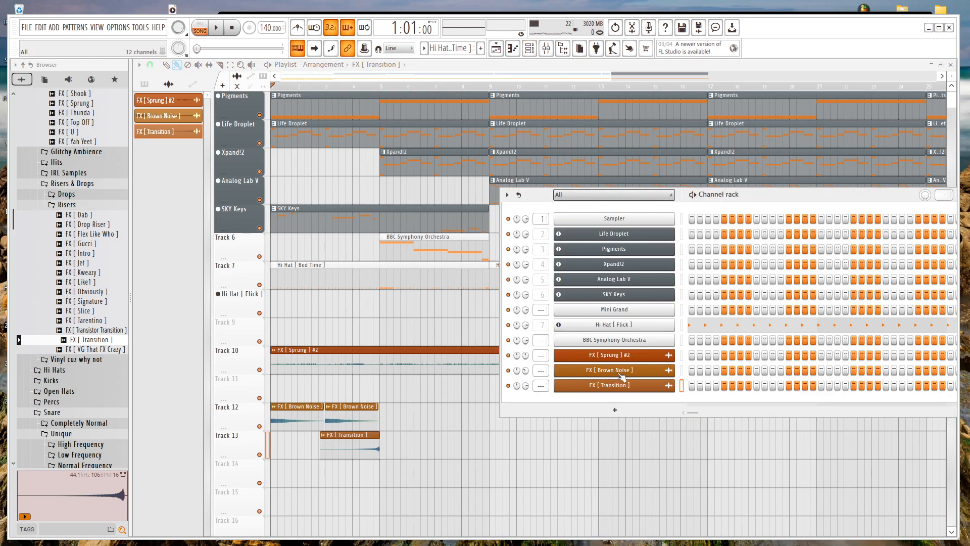
# Collapse the Ambience and Risers & Drops folders in the FM Drum Kit's FX folder.
pyautogui.scroll(2, 86, 222)
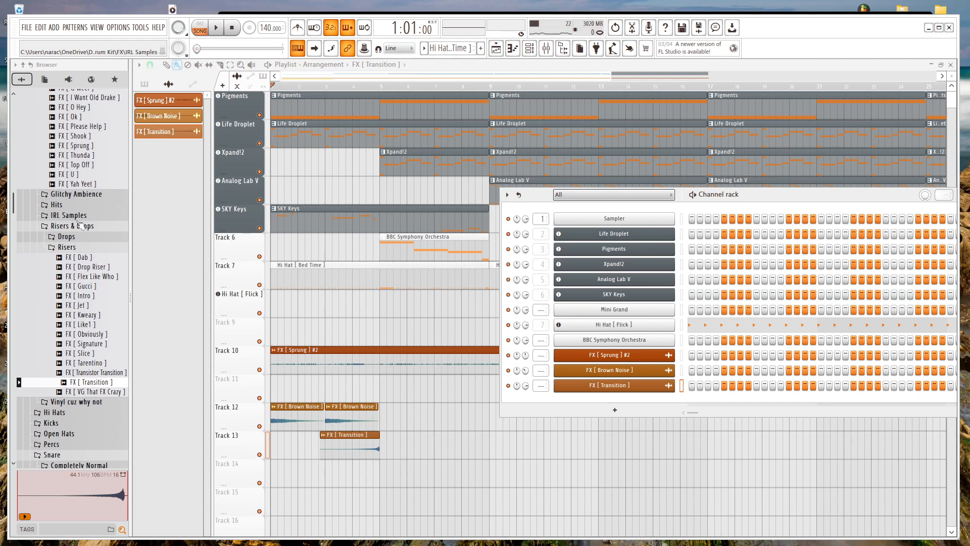
pyautogui.click(82, 230)
pyautogui.click(83, 230)
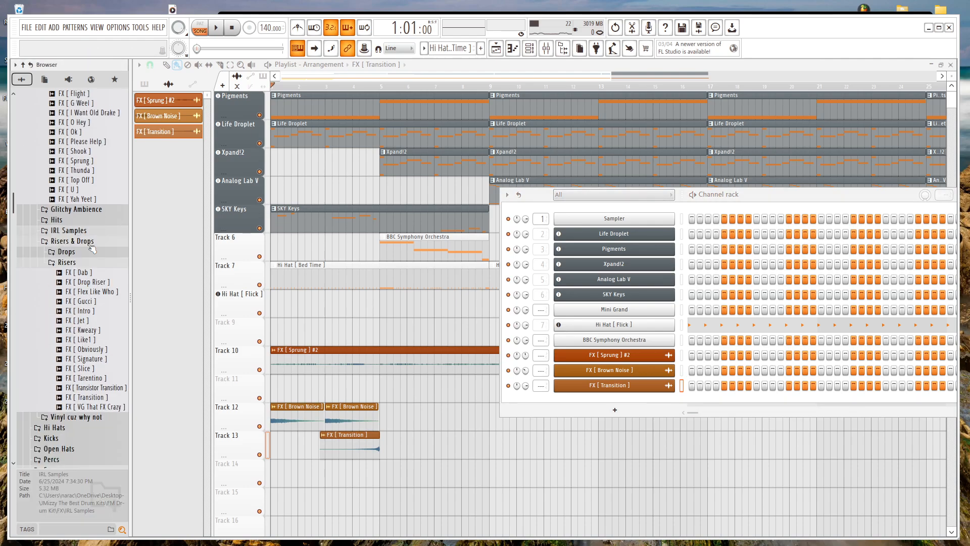
pyautogui.scroll(4, 86, 225)
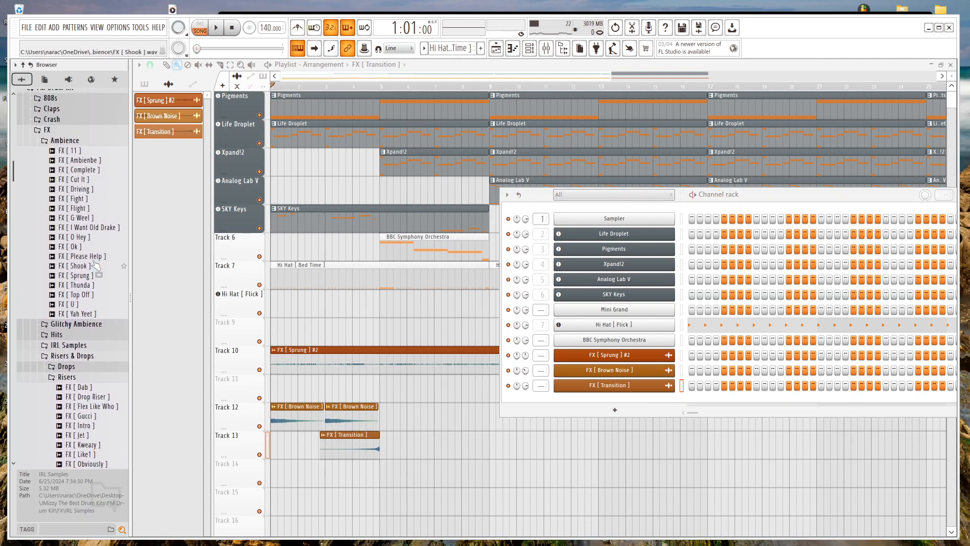
pyautogui.click(79, 142)
pyautogui.scroll(4, 71, 227)
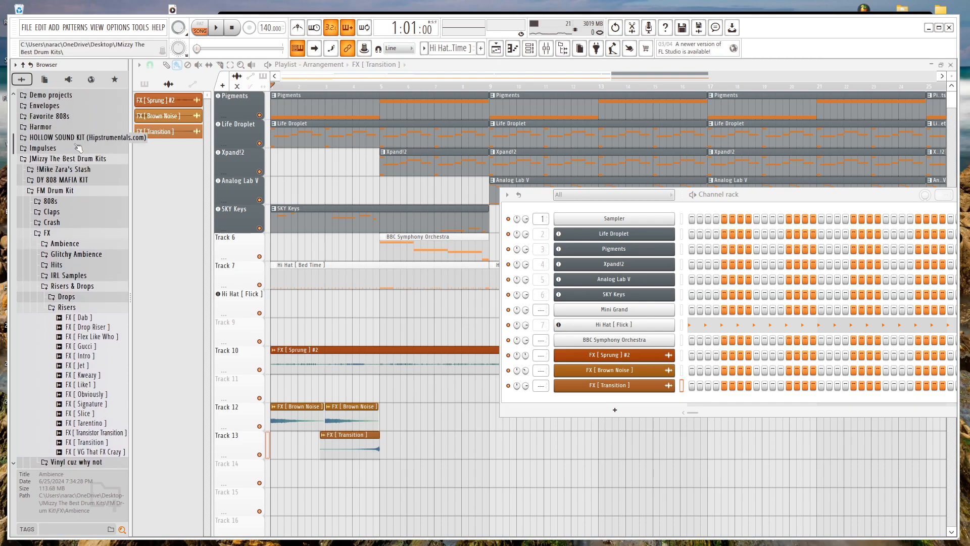
pyautogui.click(80, 299)
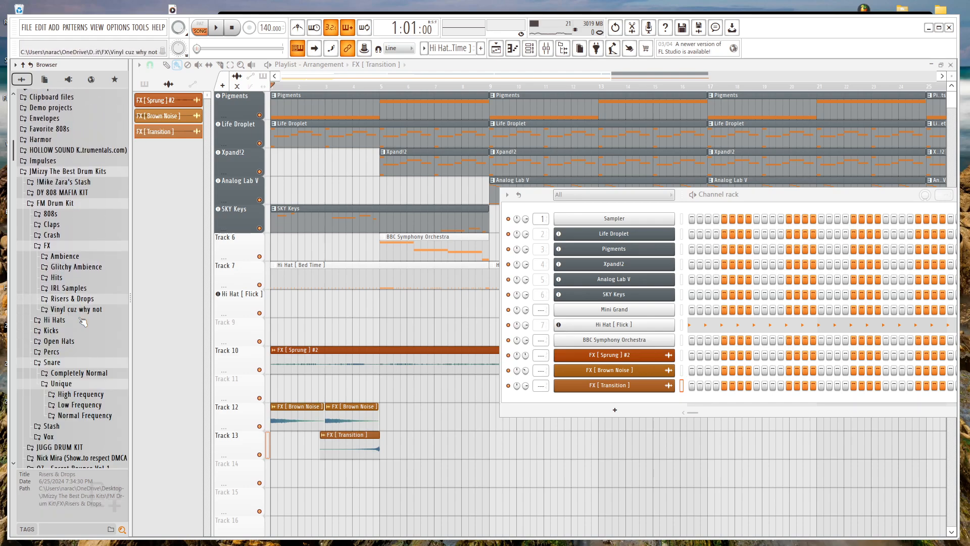
# Collapse the Unique snare folder and open the High Frequency folder under Completely Normal snares.
pyautogui.click(81, 385)
pyautogui.click(76, 373)
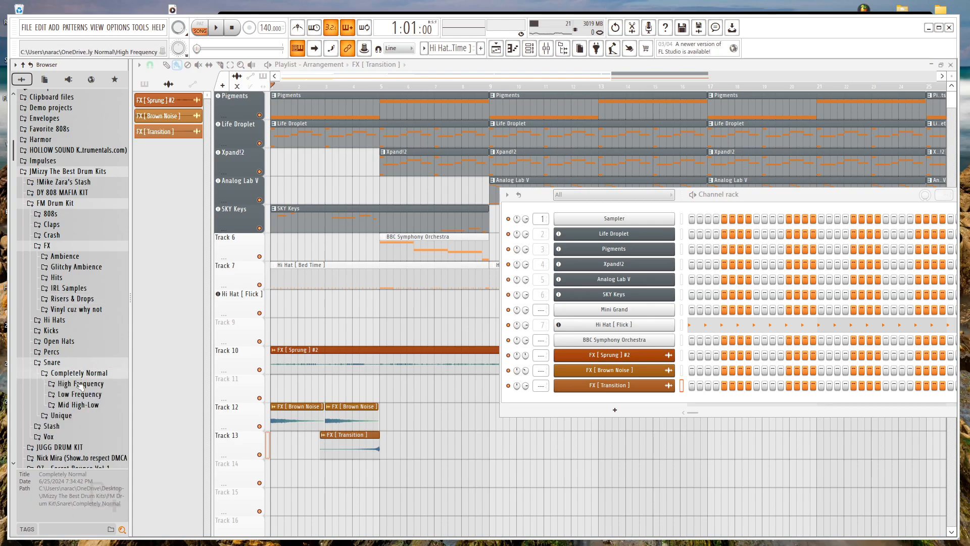
pyautogui.click(81, 385)
# Audition the snare samples in the High Frequency folder, including Snare [ Never ] and Snare [ Suni ].
pyautogui.click(84, 378)
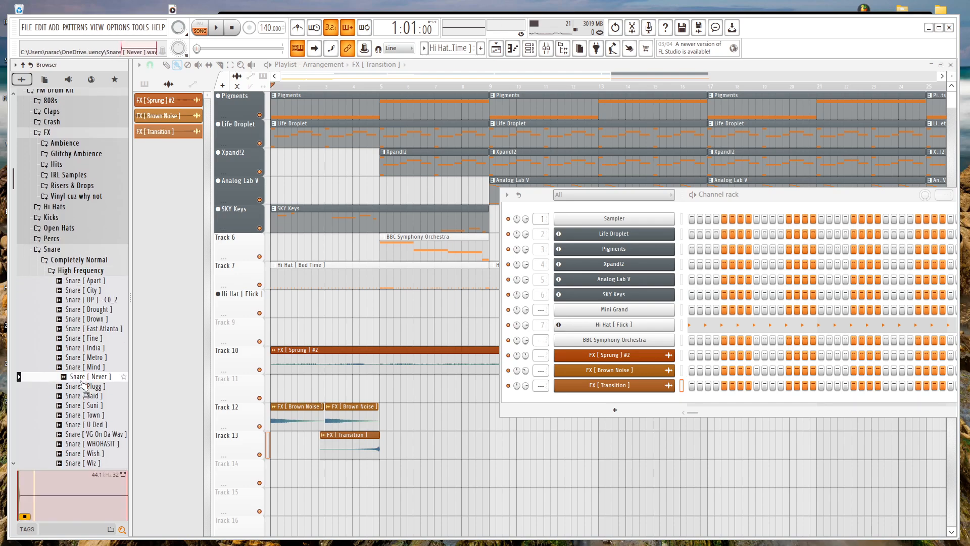
pyautogui.click(93, 424)
pyautogui.scroll(-6, 93, 424)
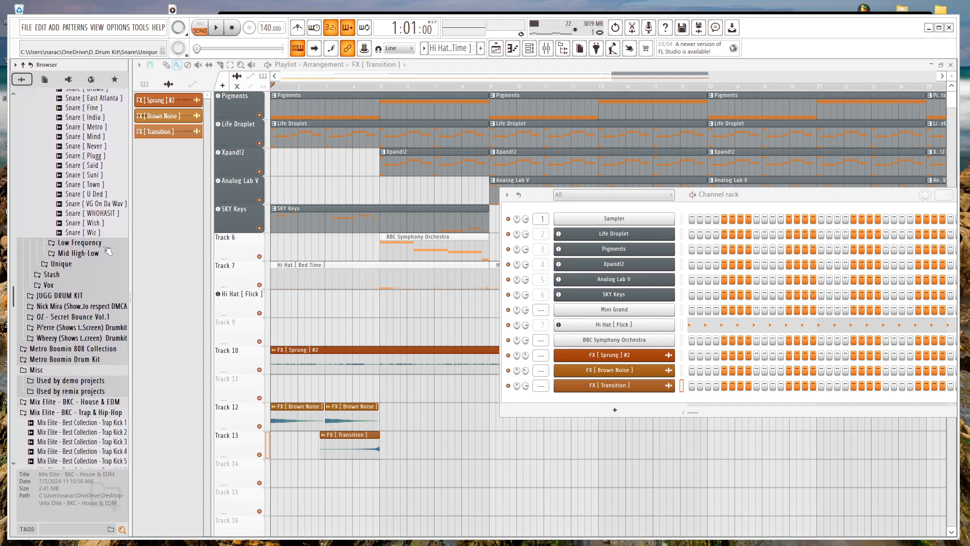
pyautogui.click(87, 204)
pyautogui.click(86, 194)
pyautogui.click(87, 185)
pyautogui.click(88, 174)
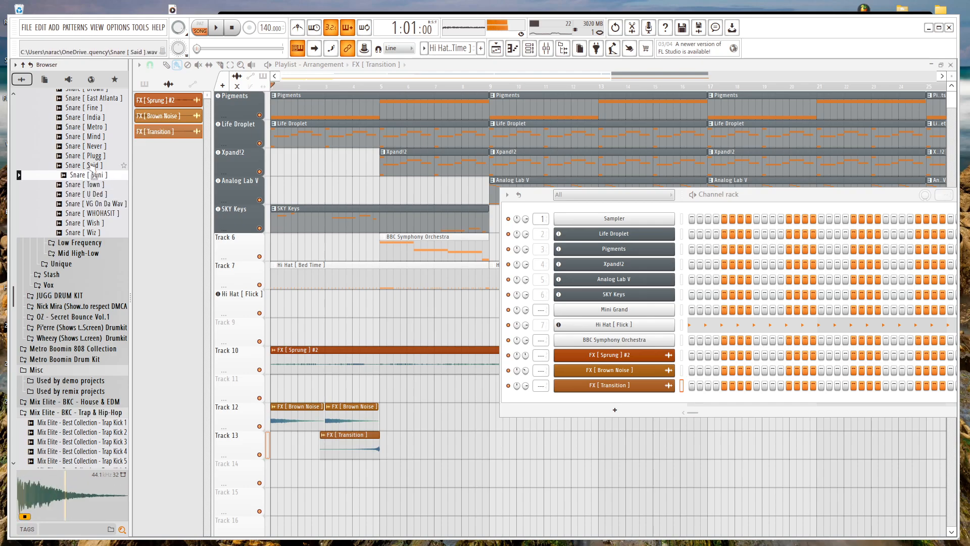
pyautogui.click(88, 165)
pyautogui.click(88, 175)
# Load Snare [ Town ] as a new channel below FX [ Transition ] and briefly play the song.
pyautogui.moveTo(88, 185); pyautogui.dragTo(690, 407)
pyautogui.press('space')
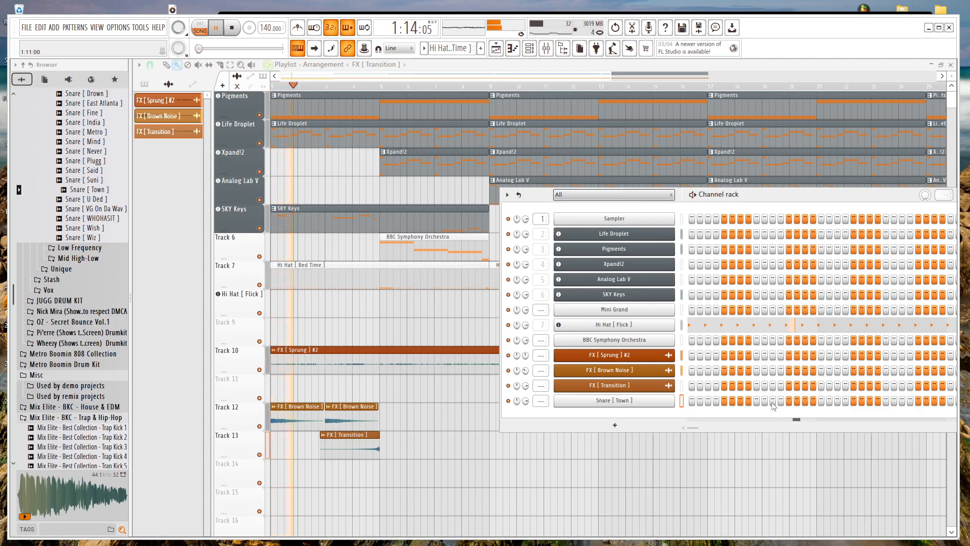
pyautogui.press('space')
# Replace the Snare [ Town ] channel's sample with Snare [ Wish ] and briefly play the song.
pyautogui.click(78, 229)
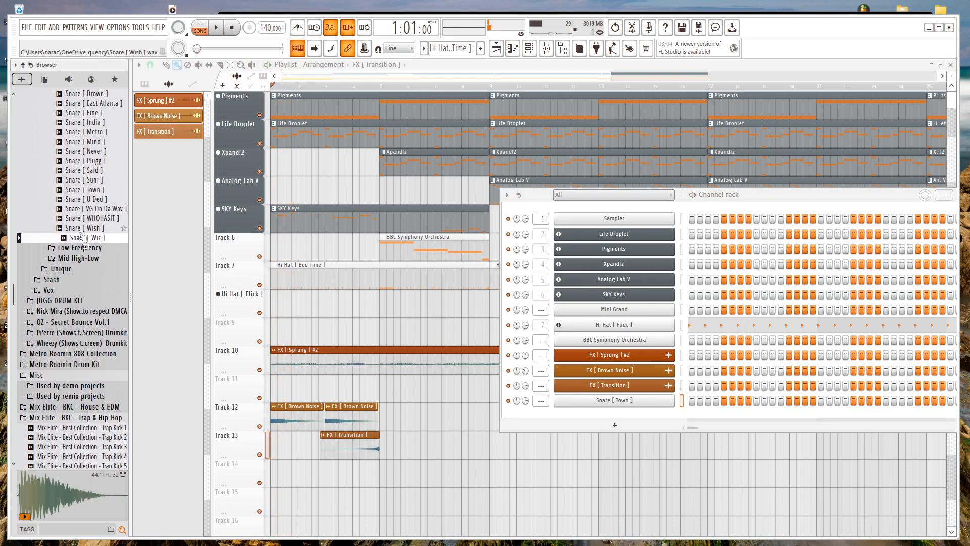
pyautogui.moveTo(78, 230); pyautogui.dragTo(626, 404)
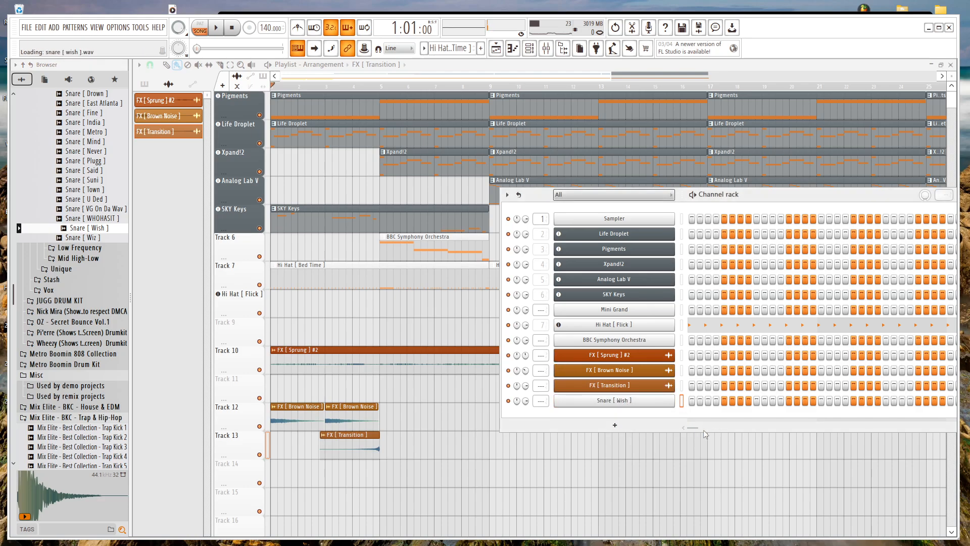
pyautogui.press('space')
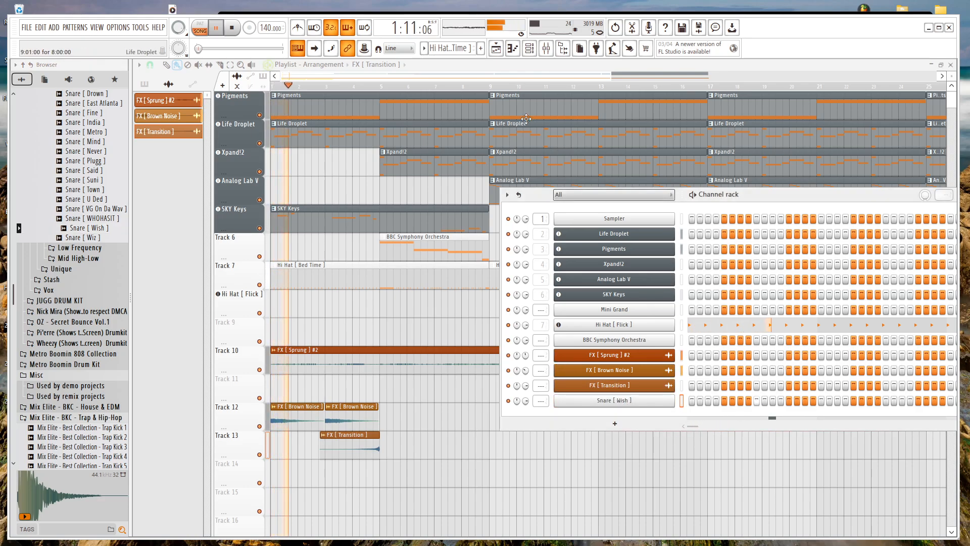
pyautogui.press('space')
# Show the mixer and open the Snare [ Wish ] channel's piano roll at the start of the pattern.
pyautogui.click(529, 48)
pyautogui.click(535, 53)
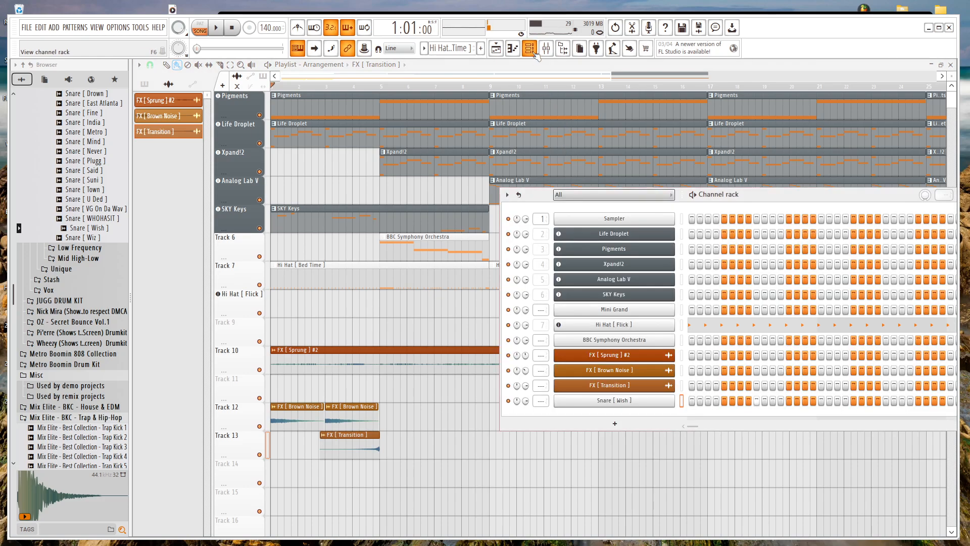
pyautogui.click(549, 54)
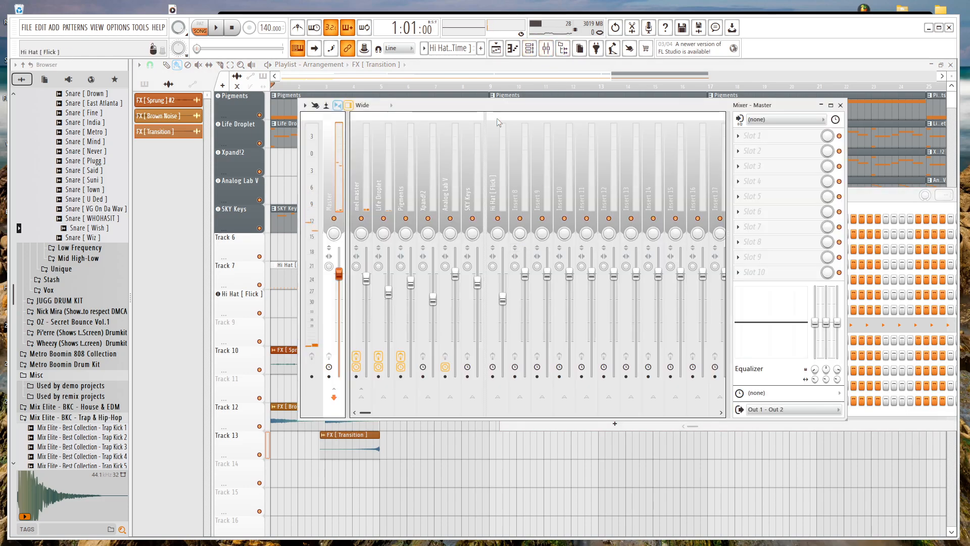
pyautogui.click(516, 51)
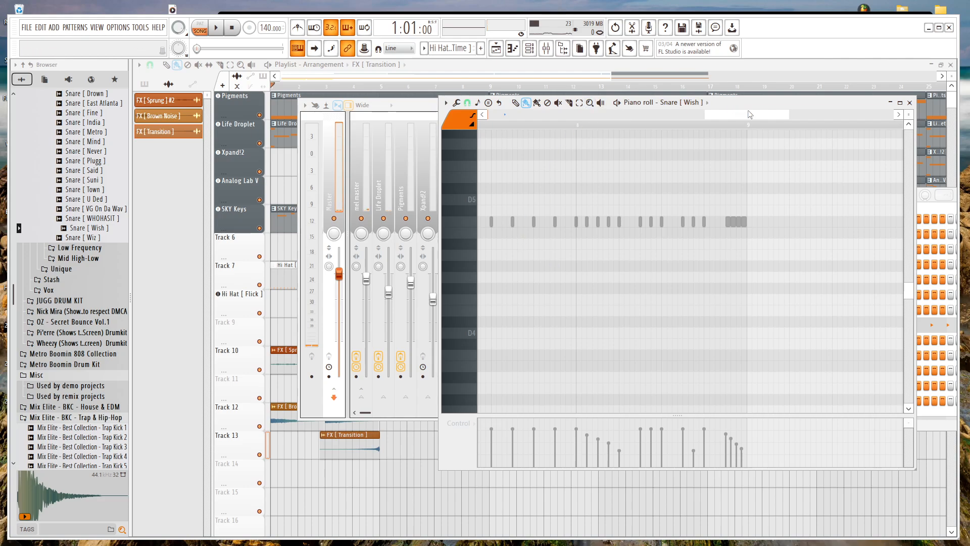
pyautogui.moveTo(750, 115); pyautogui.dragTo(532, 114)
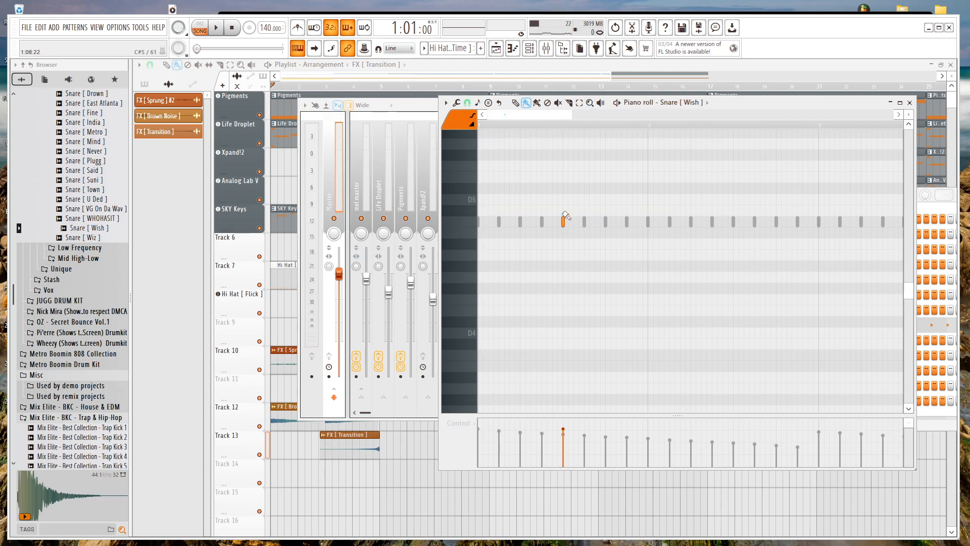
# Place D5 snare notes at step 9 of bars 1 and 2 in the piano roll while playing the song.
pyautogui.moveTo(569, 224); pyautogui.dragTo(567, 202)
pyautogui.press('space')
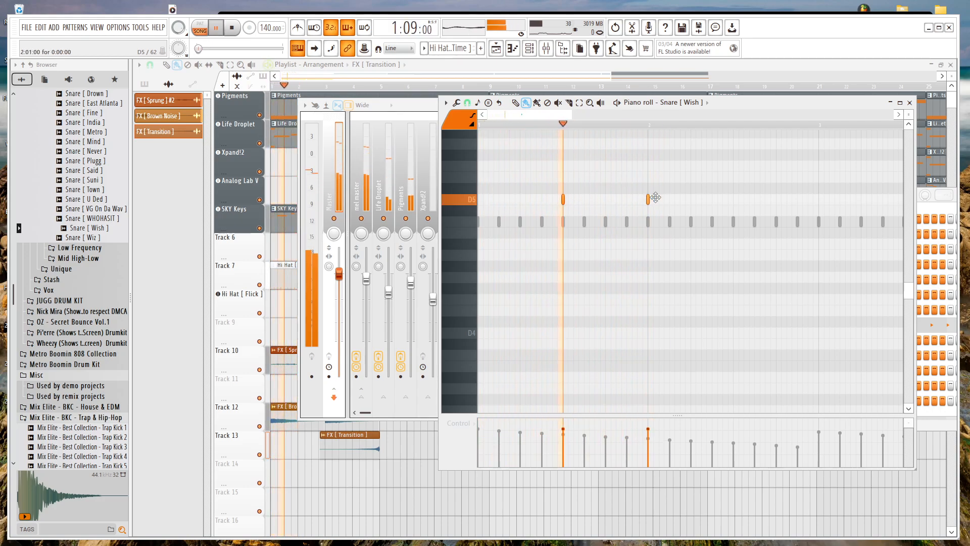
pyautogui.click(675, 199)
pyautogui.moveTo(676, 196); pyautogui.dragTo(733, 197)
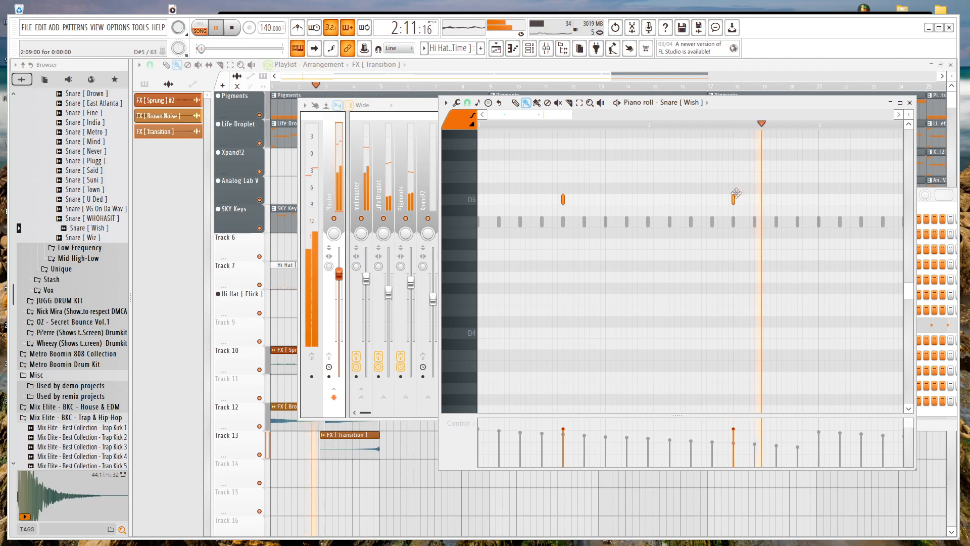
pyautogui.press('space')
# Preview Snare [ Town ], open the Low Frequency snare folder, and audition Snare [ Bruh ].
pyautogui.click(96, 190)
pyautogui.scroll(6, 98, 202)
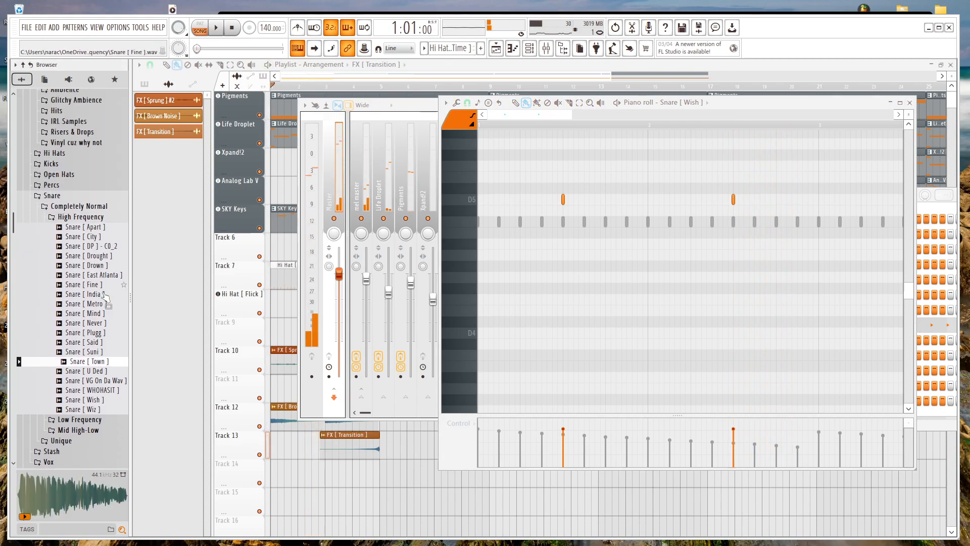
pyautogui.scroll(-2, 109, 323)
pyautogui.click(96, 363)
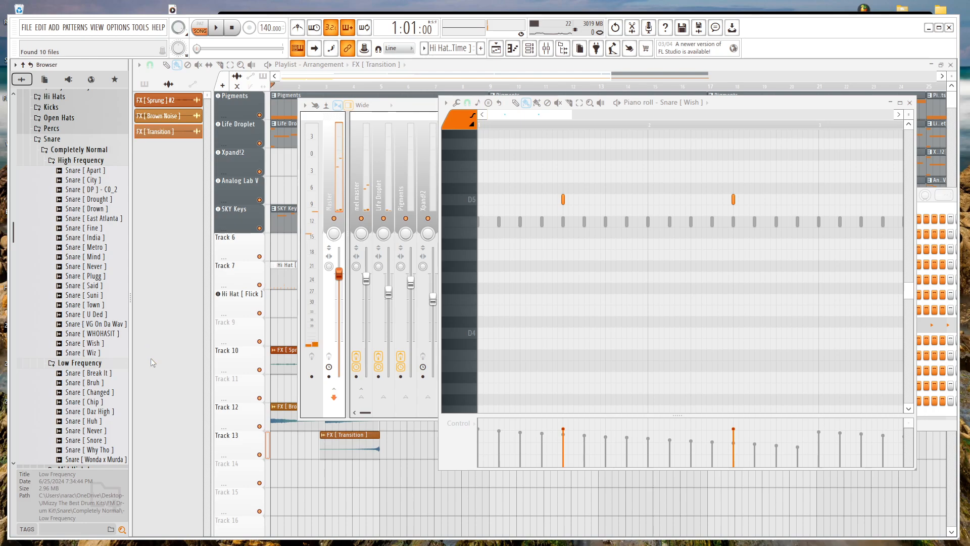
pyautogui.scroll(-4, 73, 361)
pyautogui.click(89, 267)
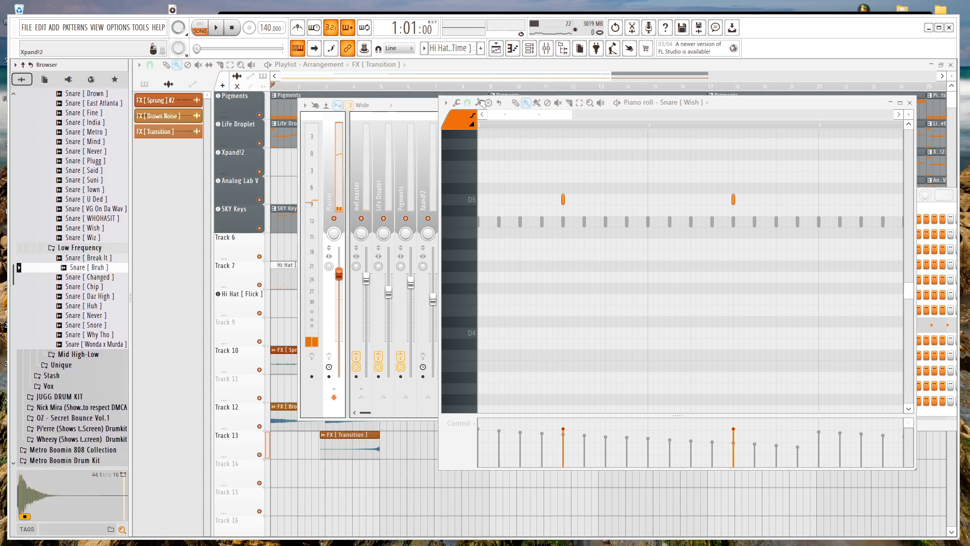
# Replace the snare channel's sample with Snare [ Daz High ] and start song playback.
pyautogui.click(546, 48)
pyautogui.moveTo(91, 296); pyautogui.dragTo(613, 400)
pyautogui.press('space')
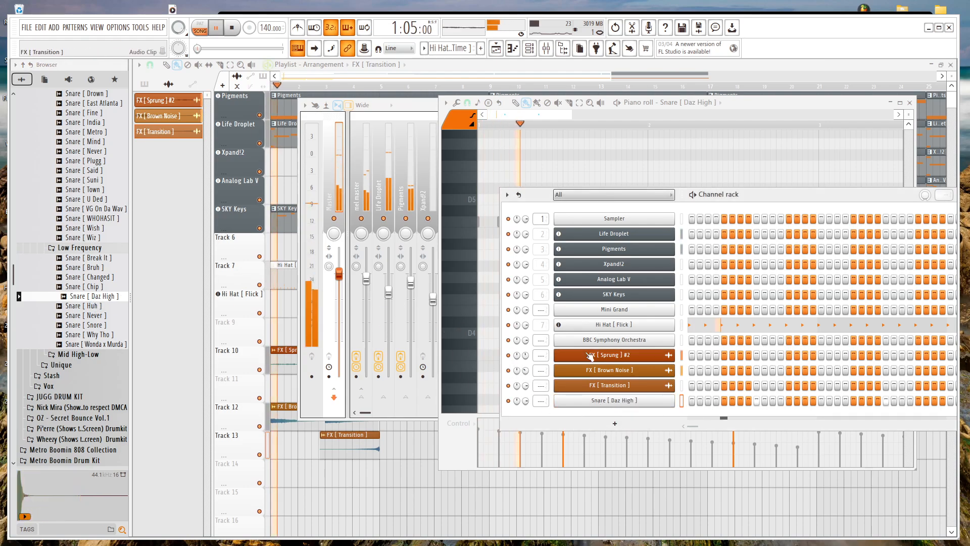
# Select the first two bars of snare notes, duplicate them three times along the pattern, and play the song to check them.
pyautogui.click(773, 105)
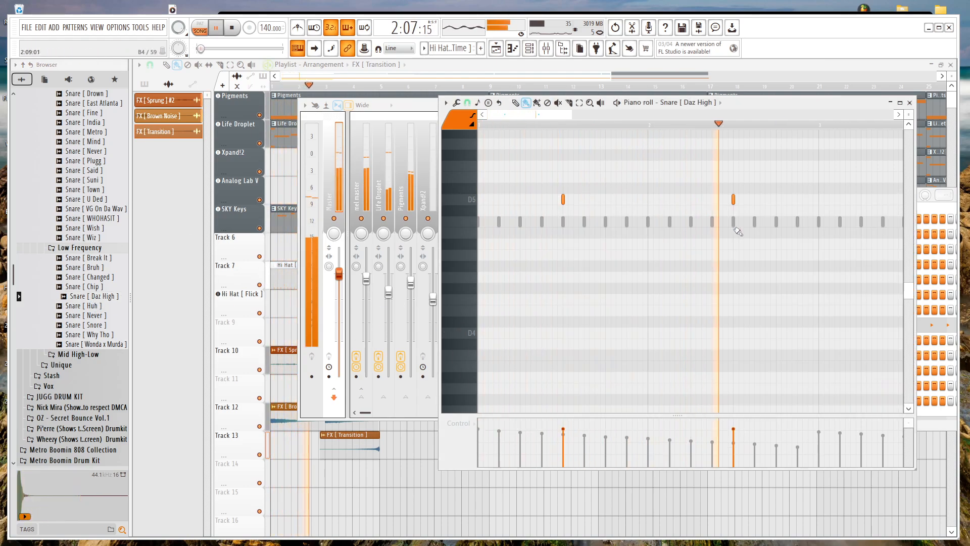
pyautogui.hscroll(2, 707, 212)
pyautogui.scroll(-3, 601, 161)
pyautogui.press('space')
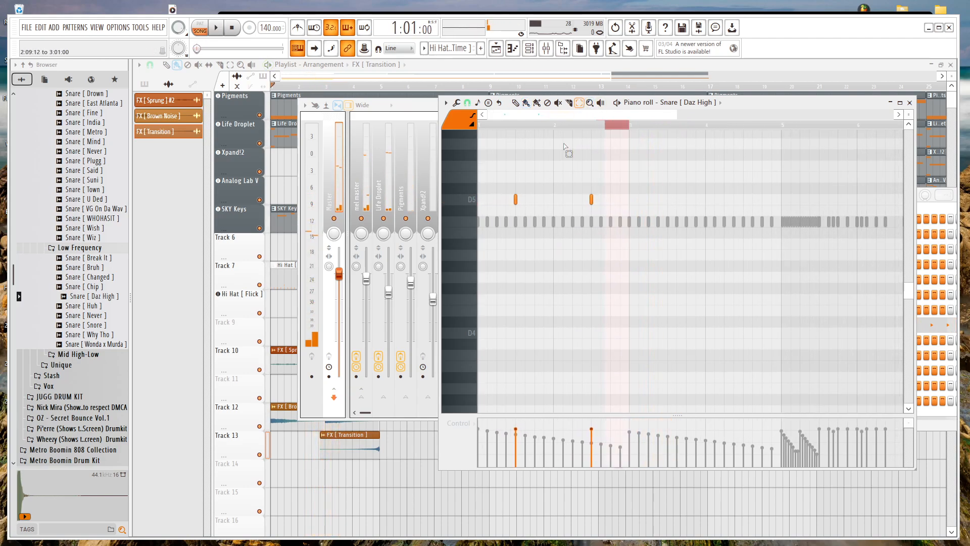
pyautogui.moveTo(564, 147); pyautogui.dragTo(478, 165)
pyautogui.scroll(3, 619, 181)
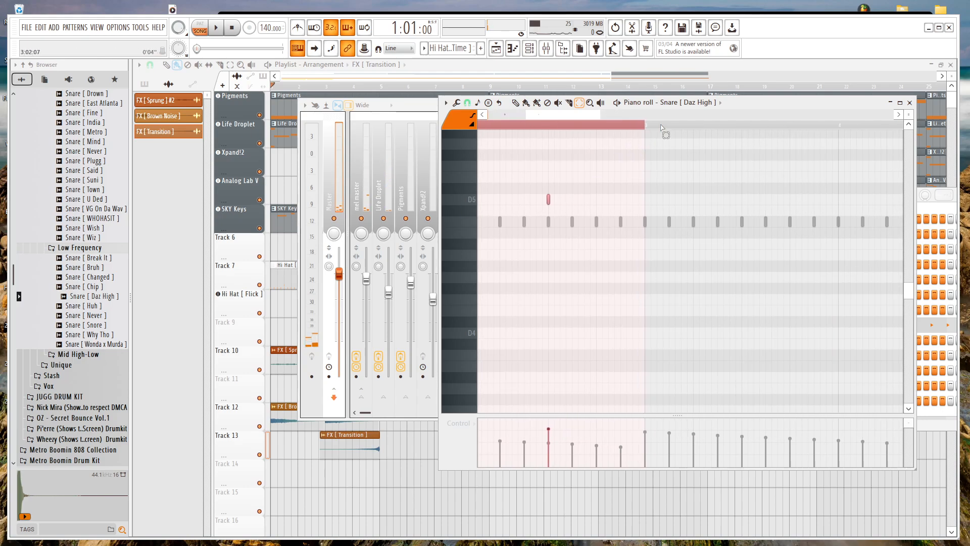
pyautogui.scroll(2, 660, 127)
pyautogui.hotkey('ctrl', 'b')
pyautogui.scroll(-4, 710, 202)
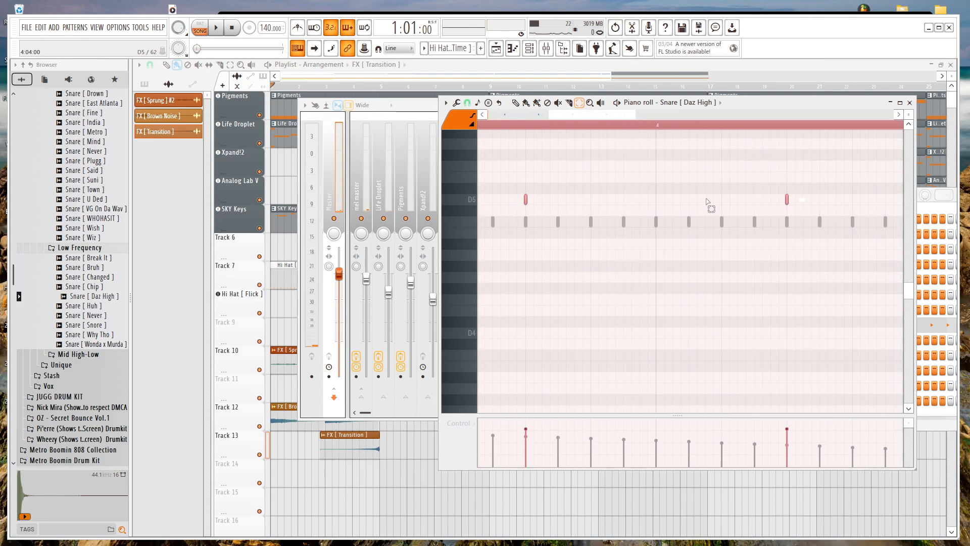
pyautogui.hotkey('ctrl', 'b')
pyautogui.hotkey('ctrl', 'b')
pyautogui.keyDown('ctrl'); pyautogui.click(667, 126); pyautogui.keyUp('ctrl')
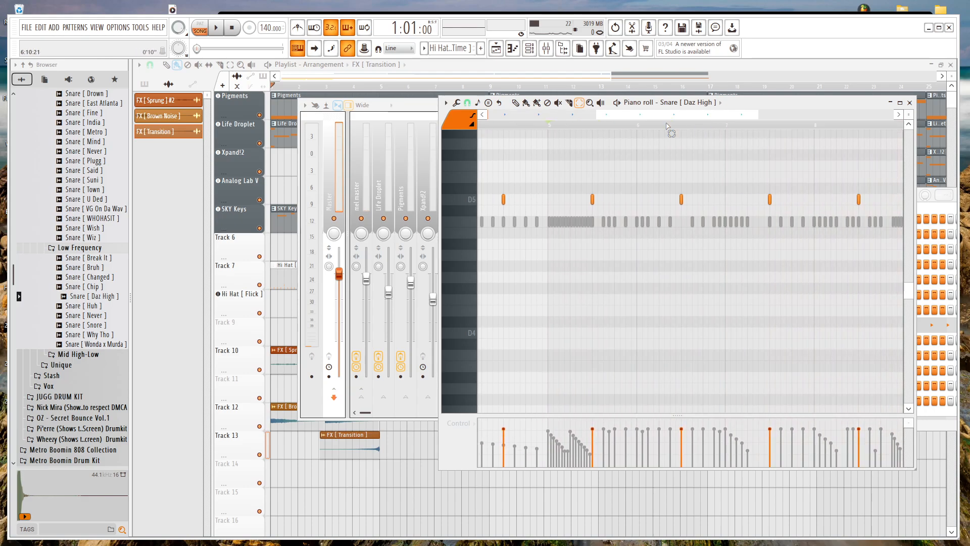
pyautogui.press('space')
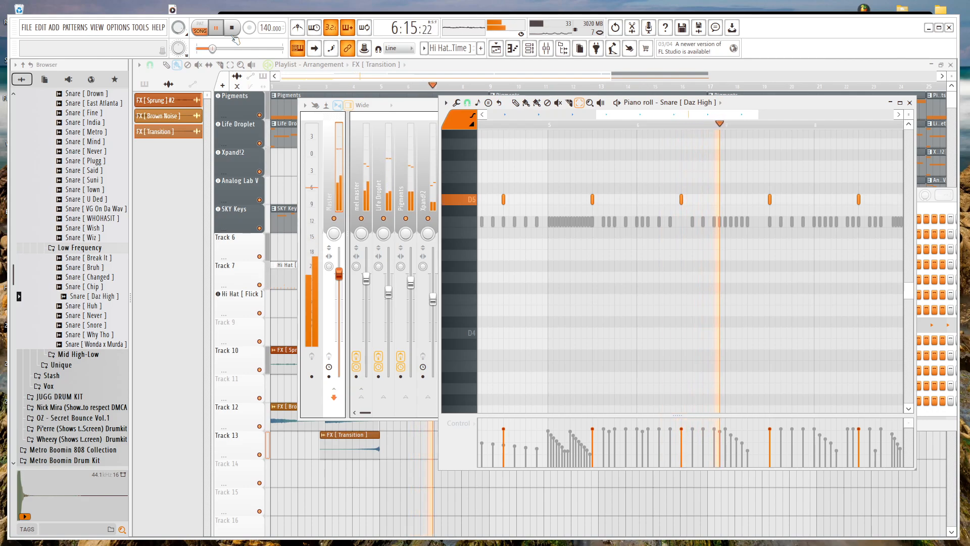
pyautogui.click(232, 28)
# Switch to the Analog Lab V pattern, inspect the Snare [ Daz High ] channel in the piano roll, and return to the playlist.
pyautogui.scroll(-1, 701, 146)
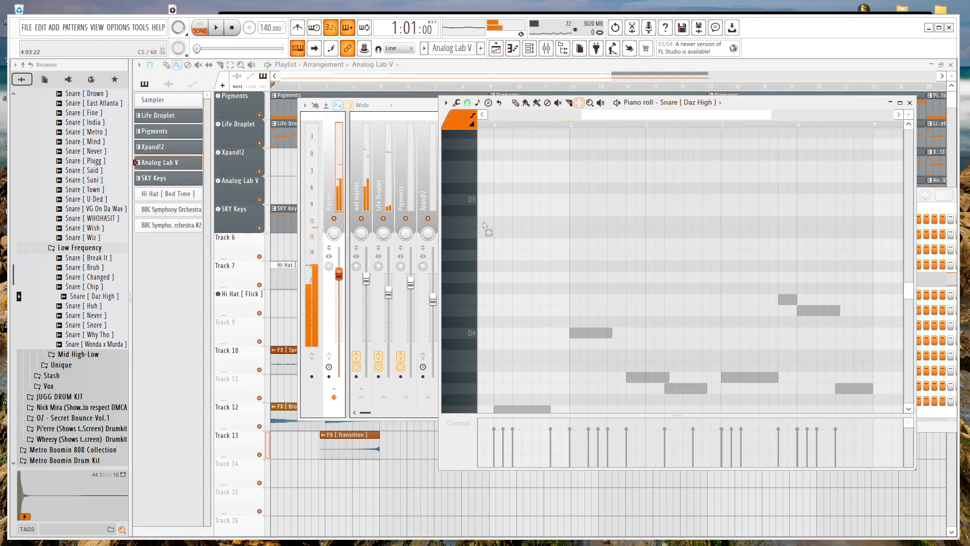
pyautogui.click(530, 48)
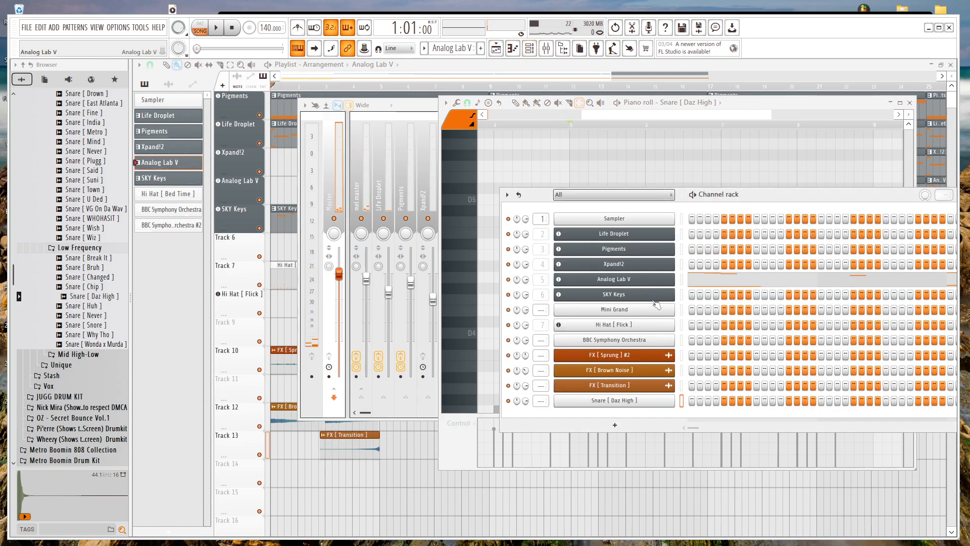
pyautogui.click(737, 98)
pyautogui.click(702, 103)
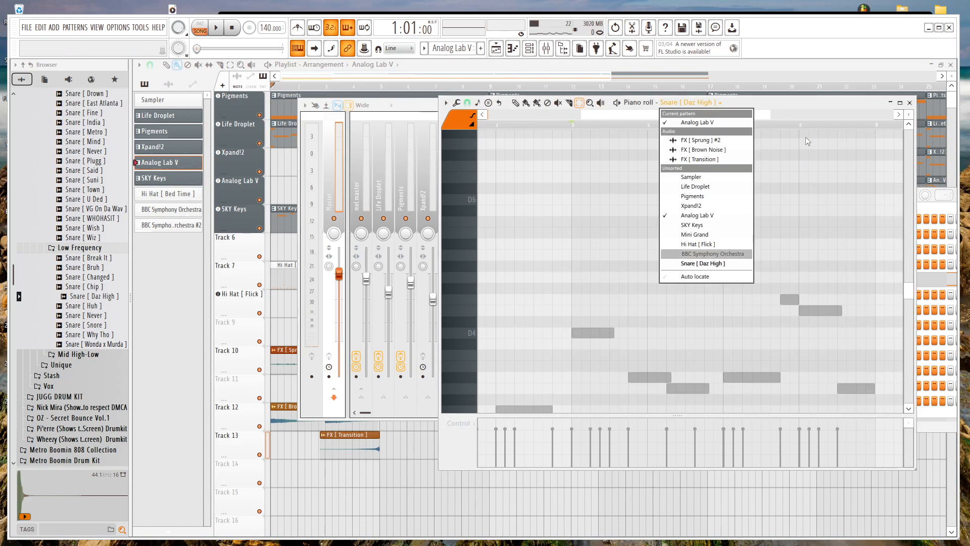
pyautogui.click(734, 263)
pyautogui.scroll(7, 699, 197)
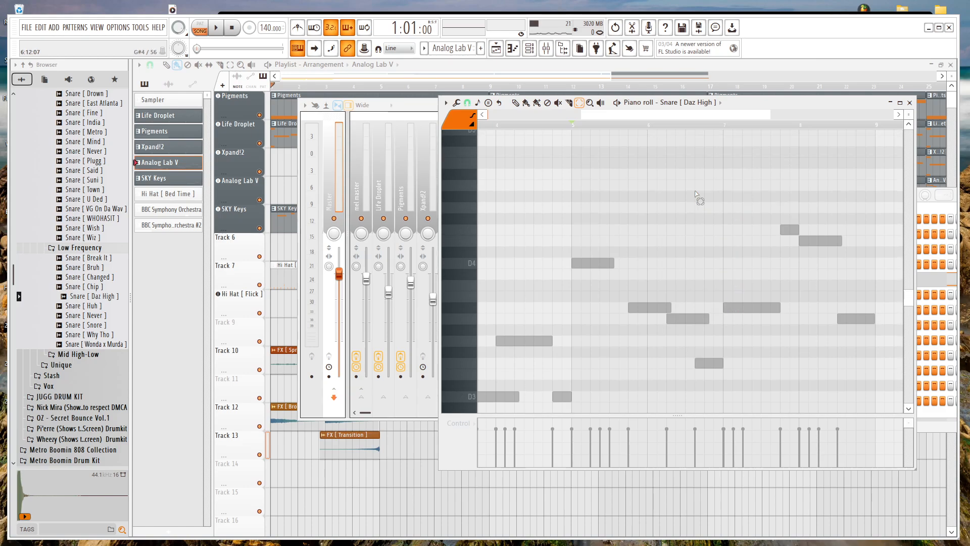
pyautogui.scroll(-6, 693, 190)
pyautogui.scroll(-8, 688, 212)
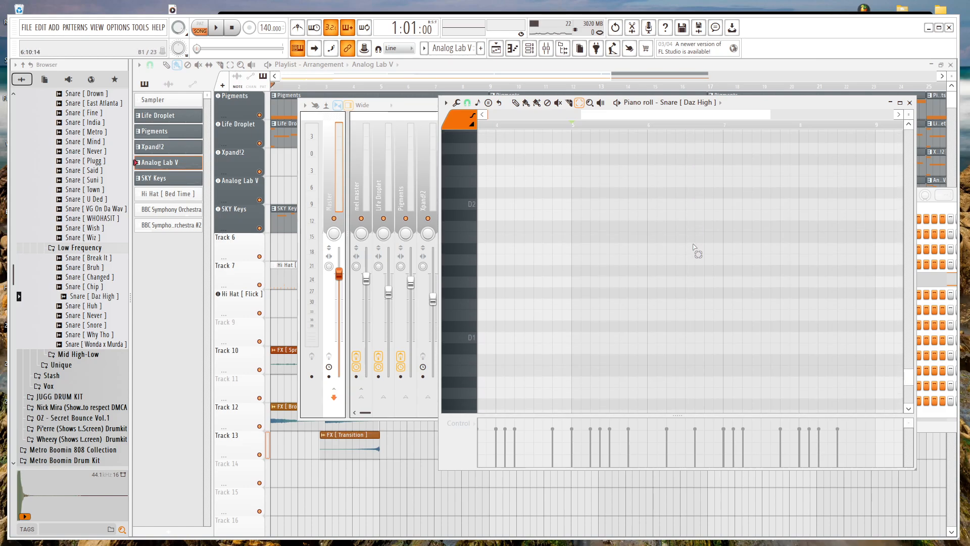
pyautogui.scroll(5, 697, 251)
pyautogui.click(142, 246)
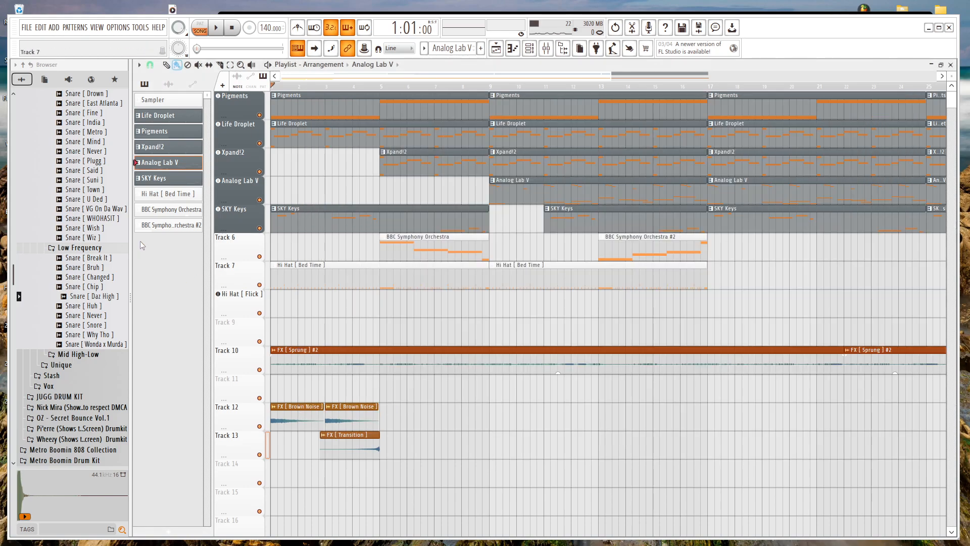
# Open the Snare [ Daz High ] notes of the Hi Hat [ Bed Time ] pattern in the piano roll and play the song.
pyautogui.click(171, 195)
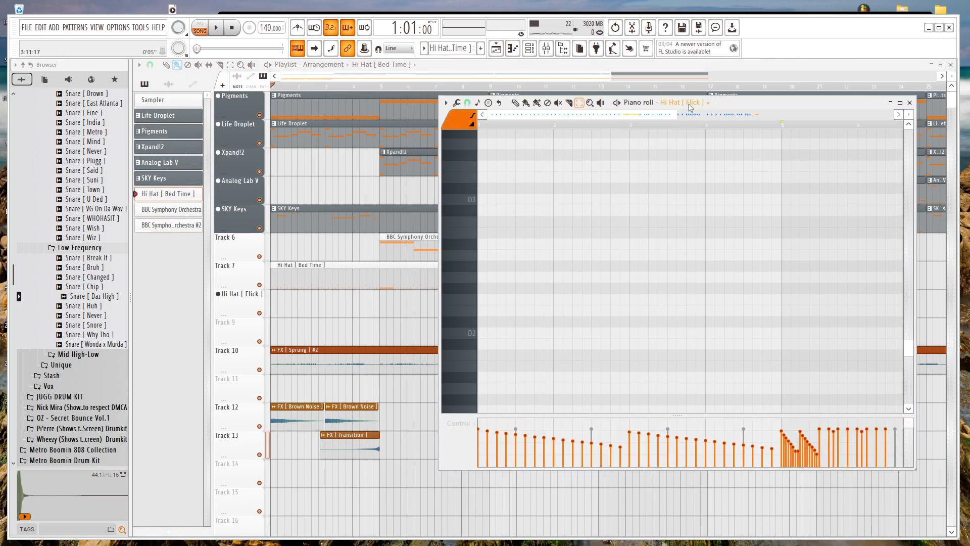
pyautogui.click(691, 104)
pyautogui.click(696, 274)
pyautogui.press('space')
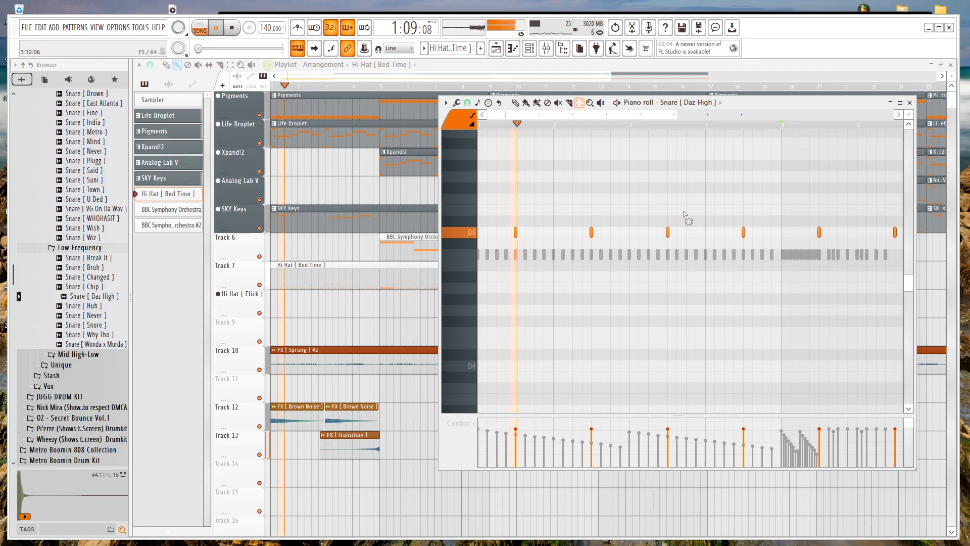
# Paint extra D5 snare notes at 5:15:00 and 7:14:12, stop playback, and return to the playlist.
pyautogui.click(527, 103)
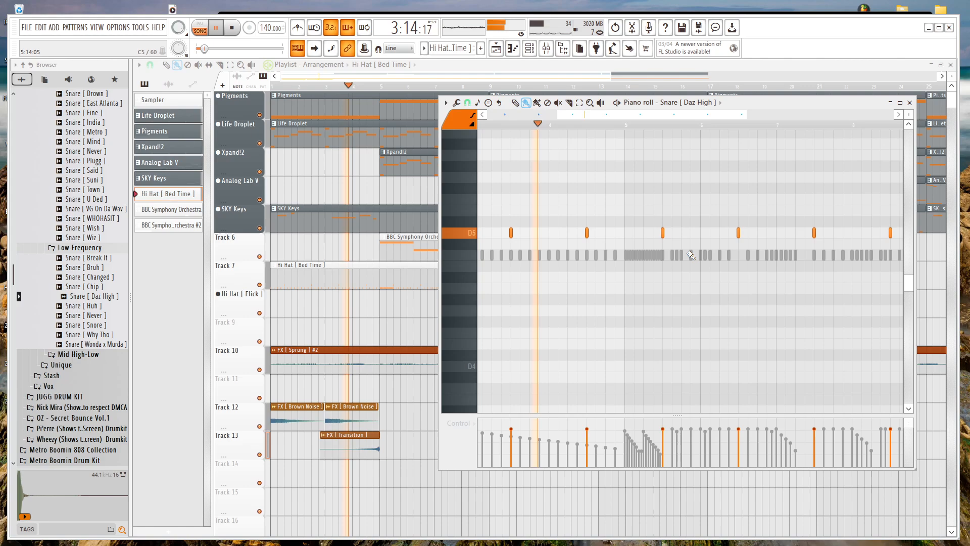
pyautogui.click(681, 233)
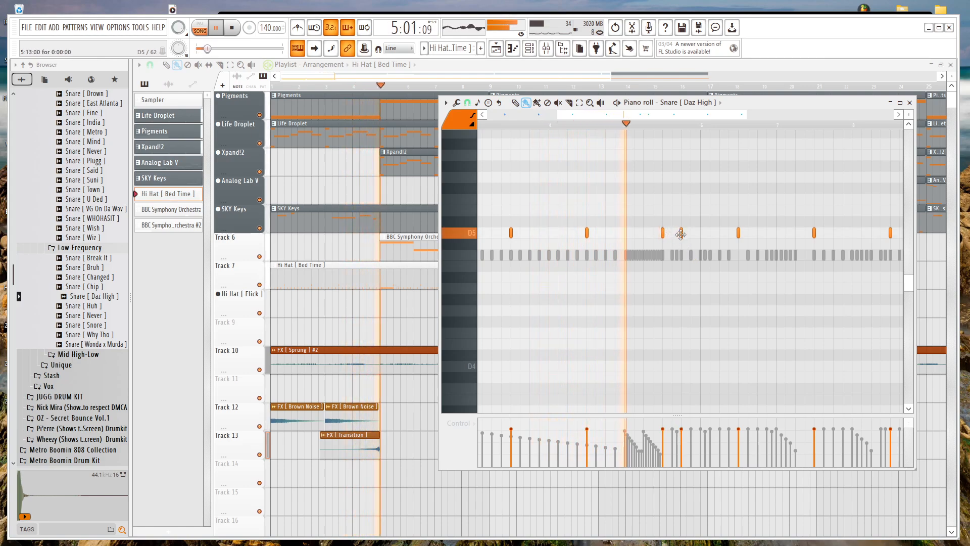
pyautogui.moveTo(682, 233); pyautogui.dragTo(691, 233)
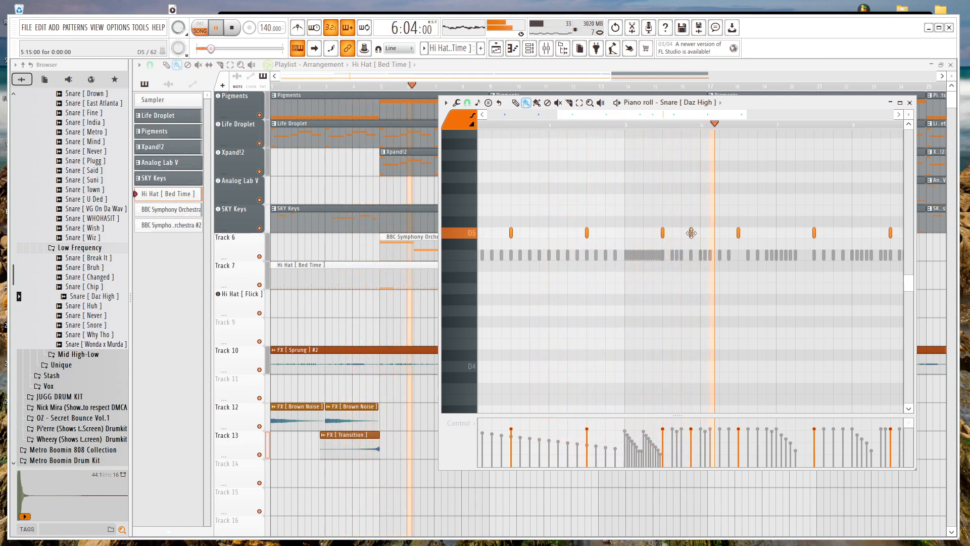
pyautogui.click(840, 232)
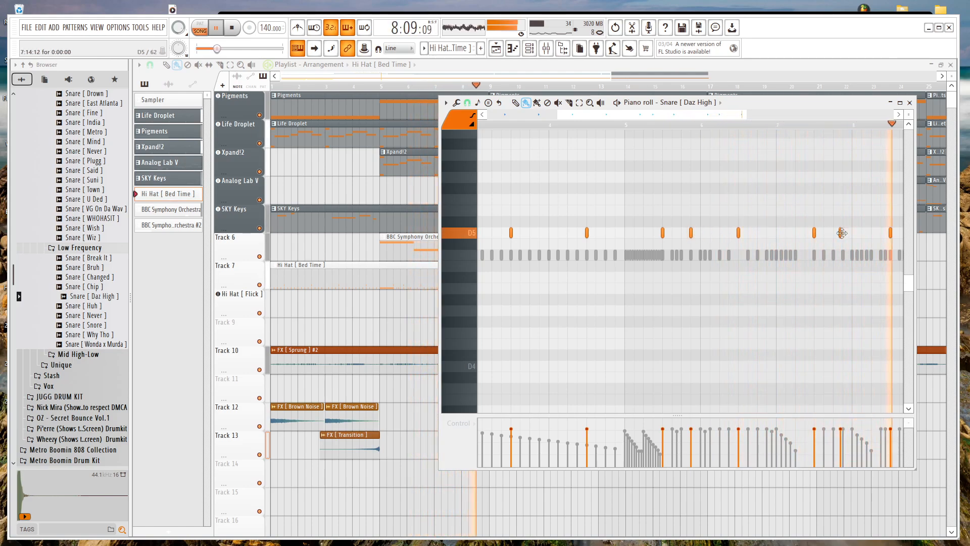
pyautogui.click(783, 72)
pyautogui.press('space')
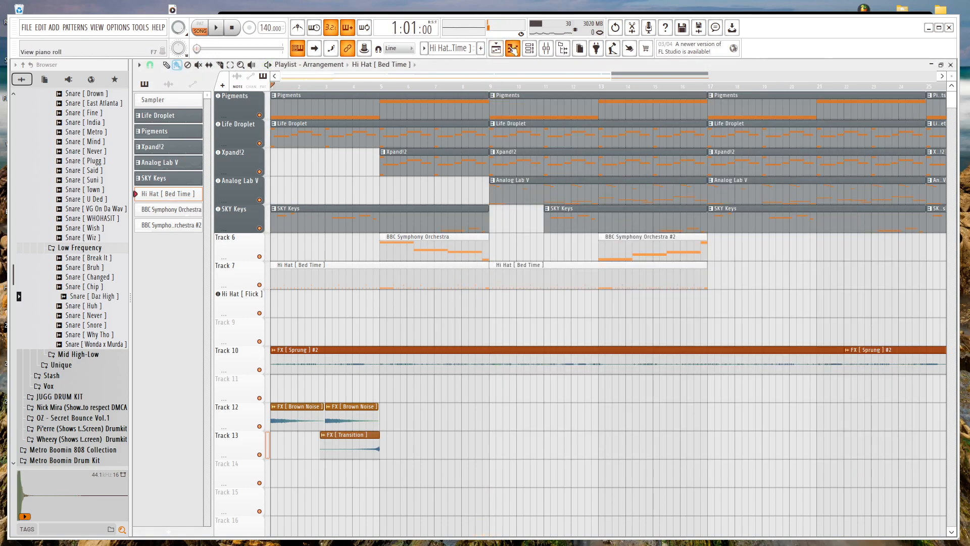
# Create a new pattern with the default name and place its clip on the Hi Hat [ Flick ] track at bar 5.
pyautogui.click(483, 48)
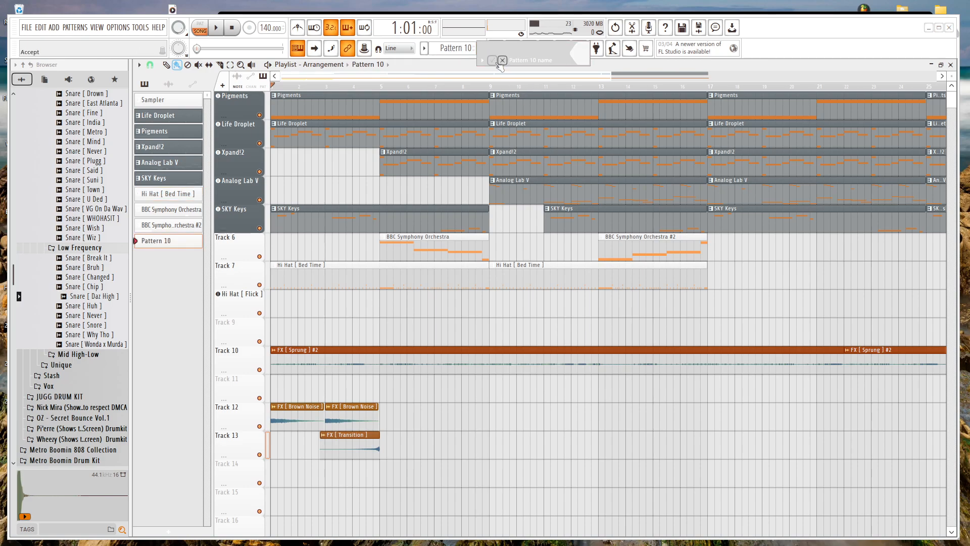
pyautogui.click(502, 61)
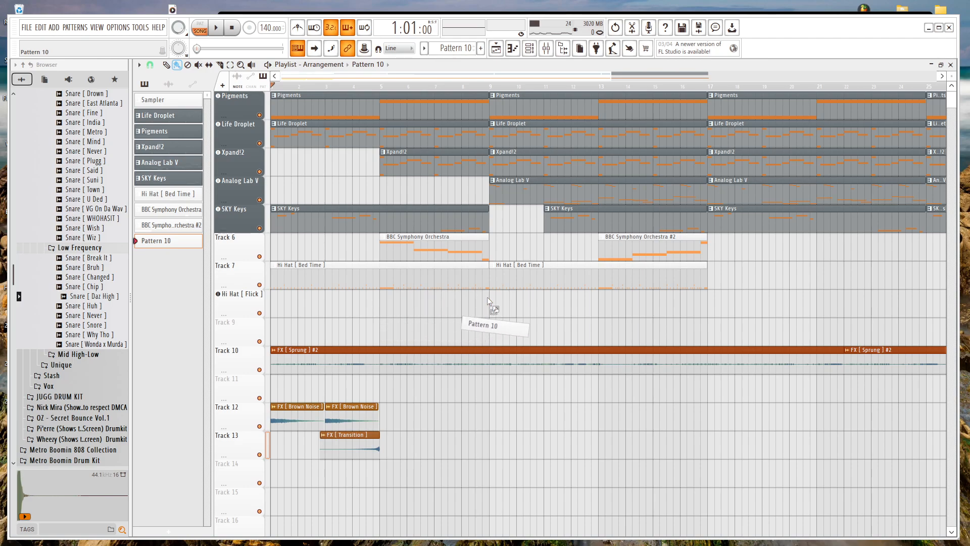
pyautogui.moveTo(487, 296); pyautogui.dragTo(455, 314)
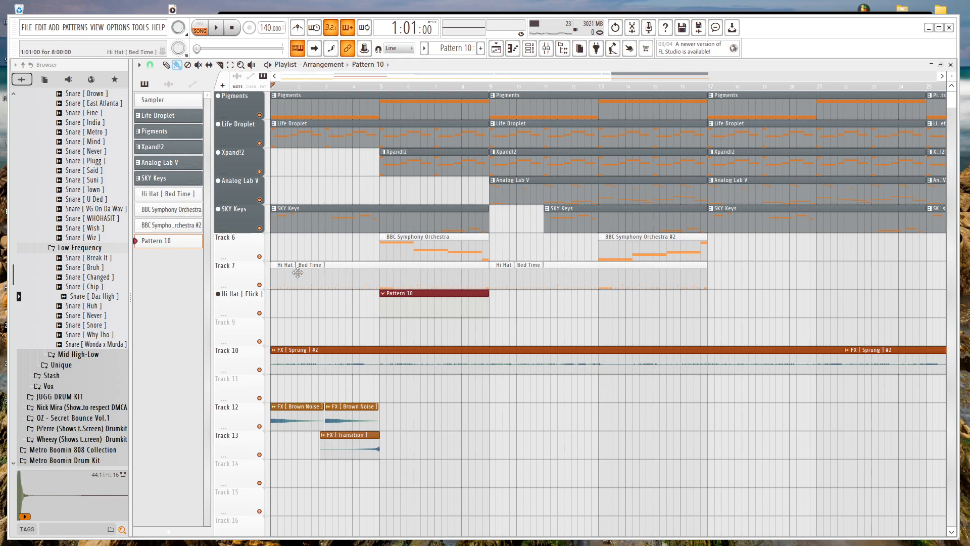
# Add the cxdy perfect sample from the Favorite 808s folder to the channel rack below the snare.
pyautogui.click(529, 48)
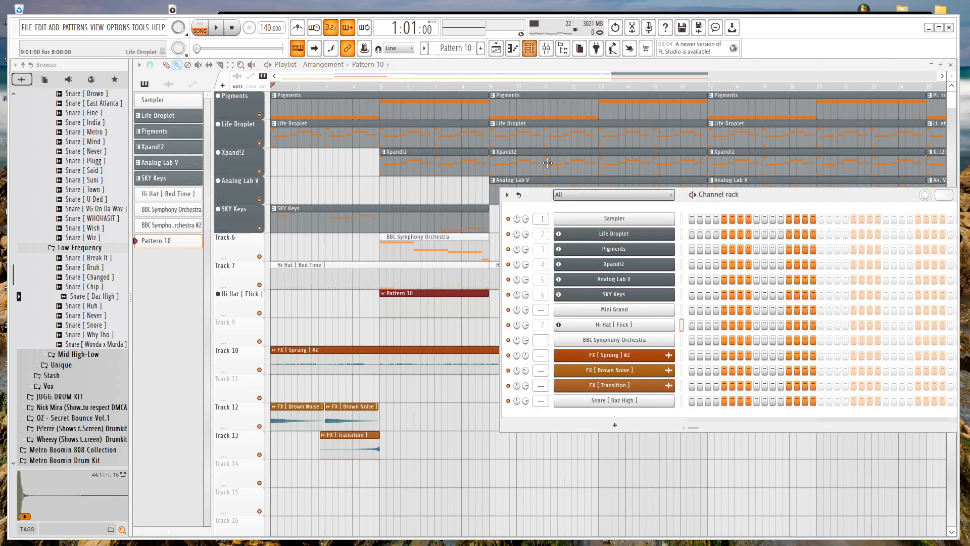
pyautogui.scroll(9, 98, 159)
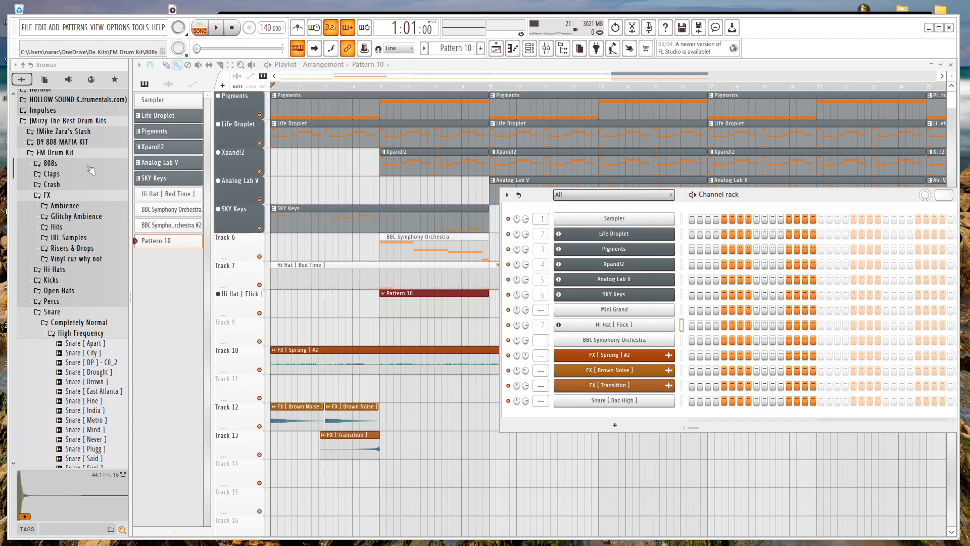
pyautogui.click(88, 167)
pyautogui.scroll(4, 81, 132)
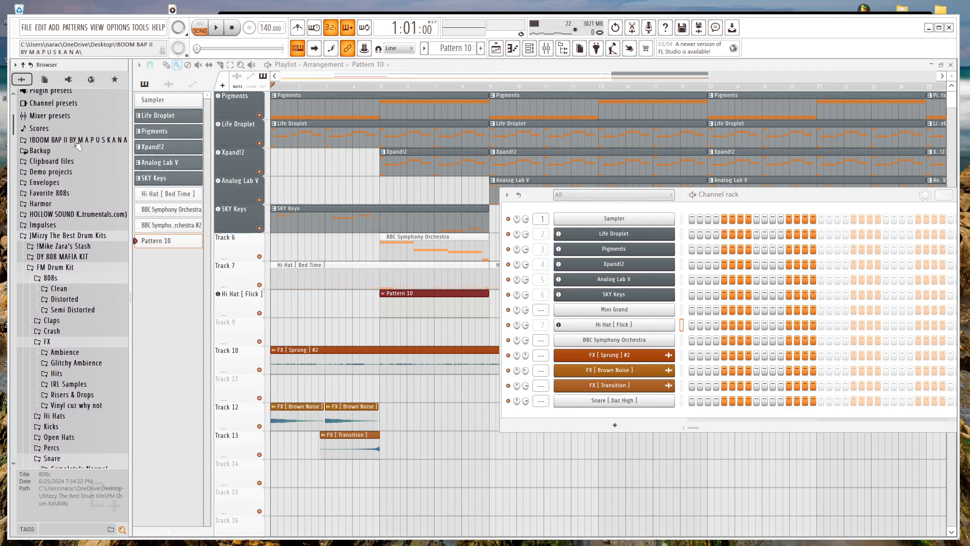
pyautogui.click(50, 195)
pyautogui.scroll(-4, 55, 290)
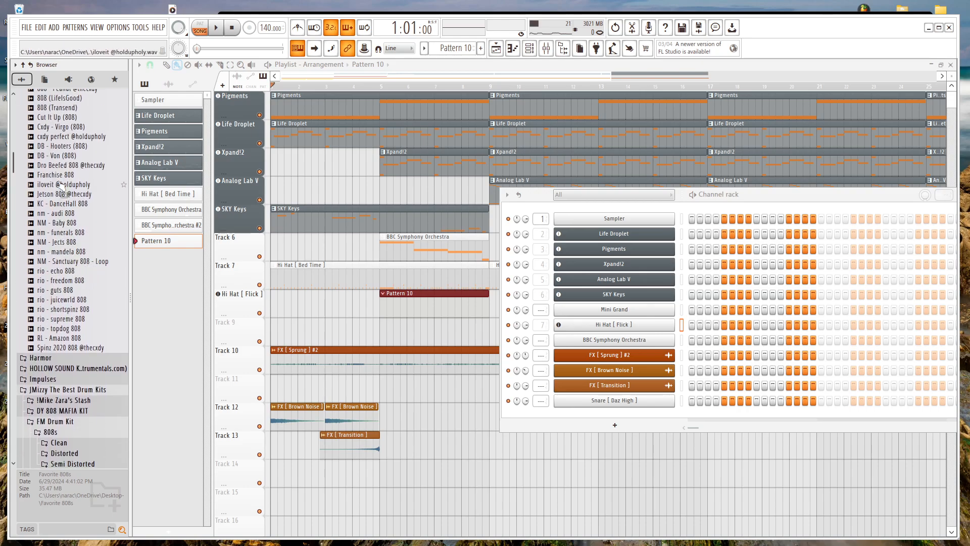
pyautogui.moveTo(66, 141); pyautogui.dragTo(646, 417)
# Enable Cut itself for the cxdy perfect channel, and assign it and Snare [ Daz High ] to new instrument tracks.
pyautogui.rightClick(666, 416)
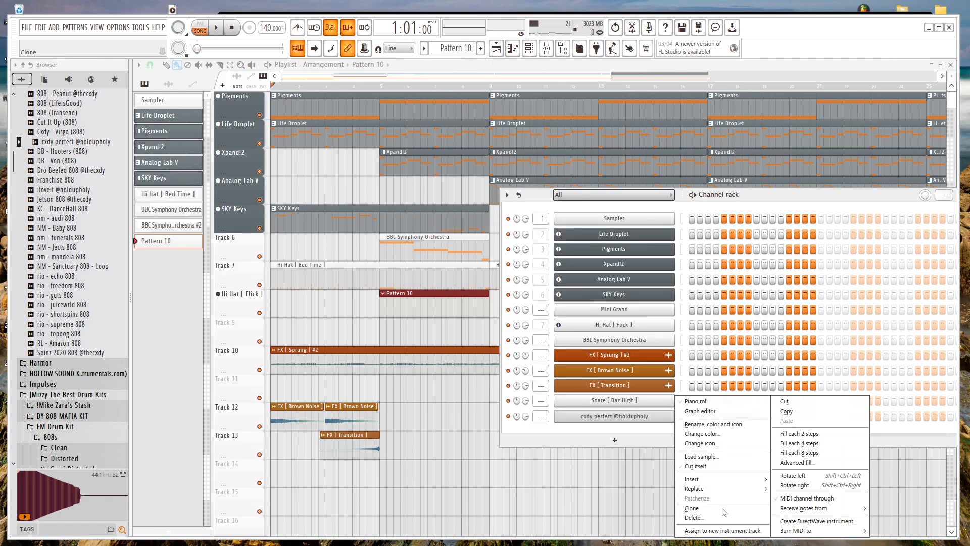
pyautogui.click(711, 473)
pyautogui.rightClick(635, 417)
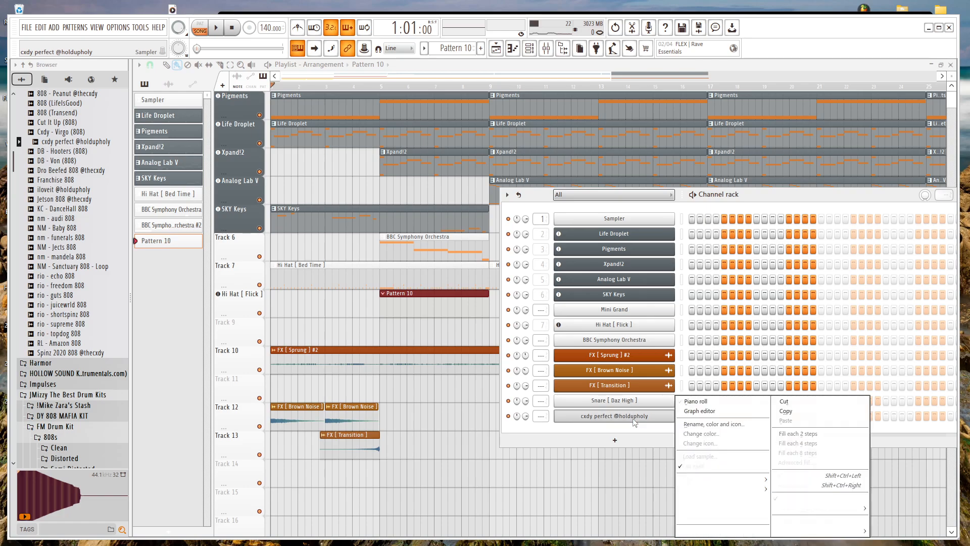
pyautogui.click(709, 531)
pyautogui.rightClick(669, 400)
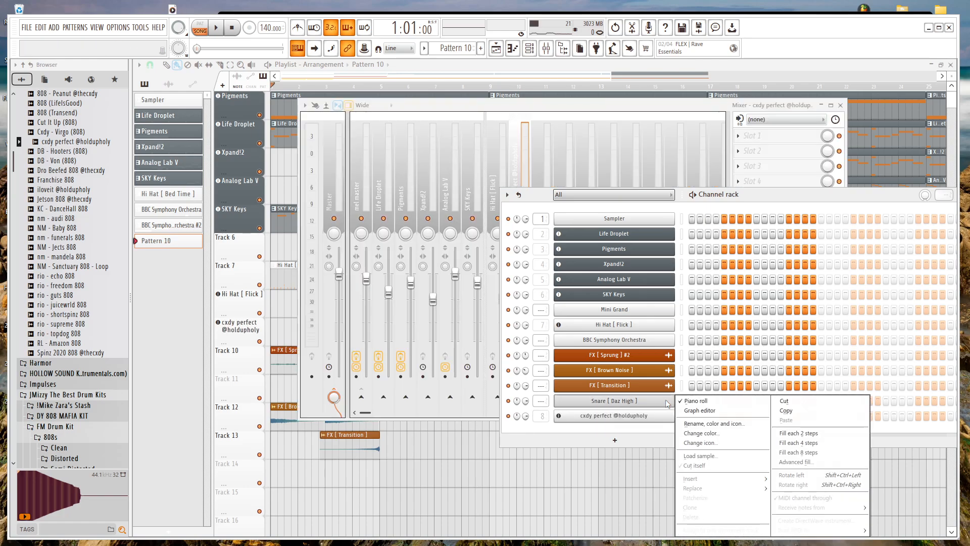
pyautogui.click(717, 530)
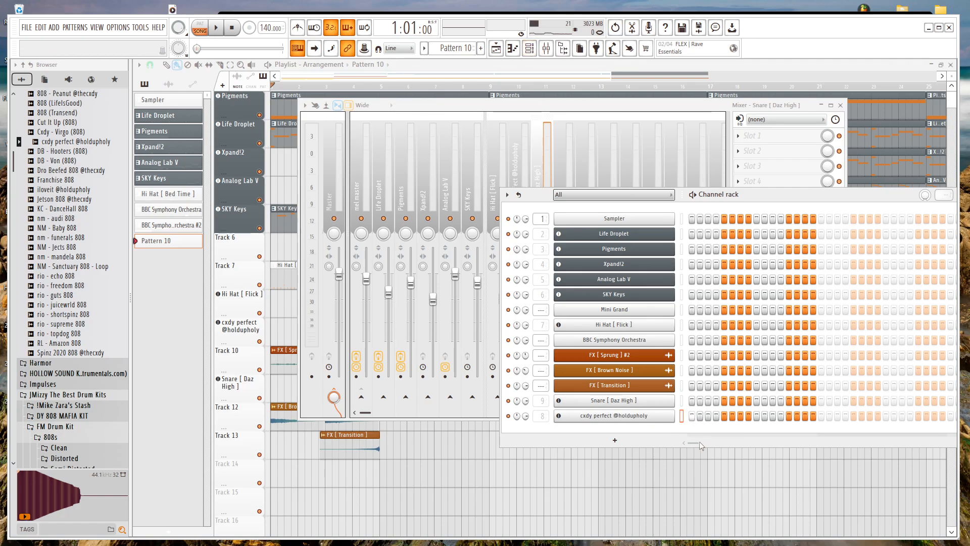
# Place a D5 note at the very start of the cxdy perfect channel's piano roll and play it briefly.
pyautogui.click(512, 48)
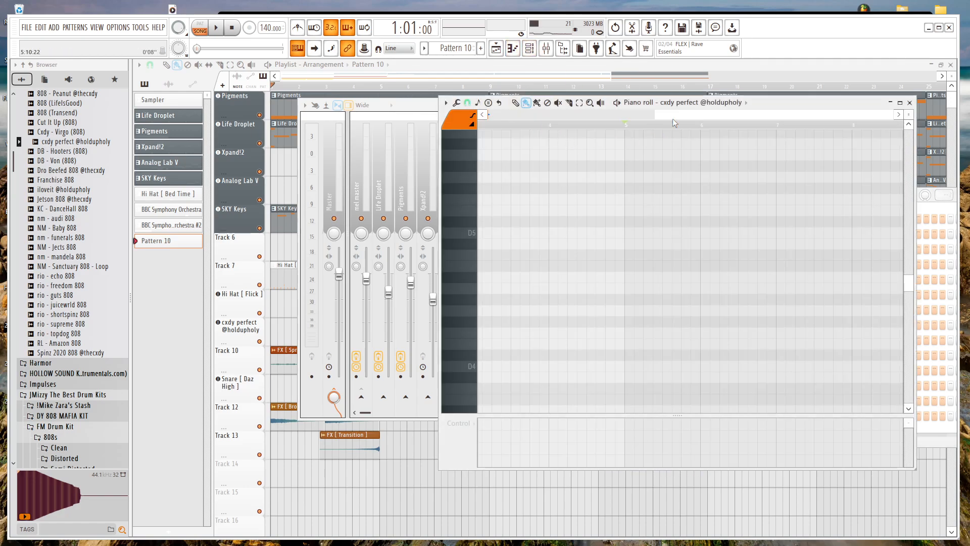
pyautogui.moveTo(673, 115); pyautogui.dragTo(205, 166)
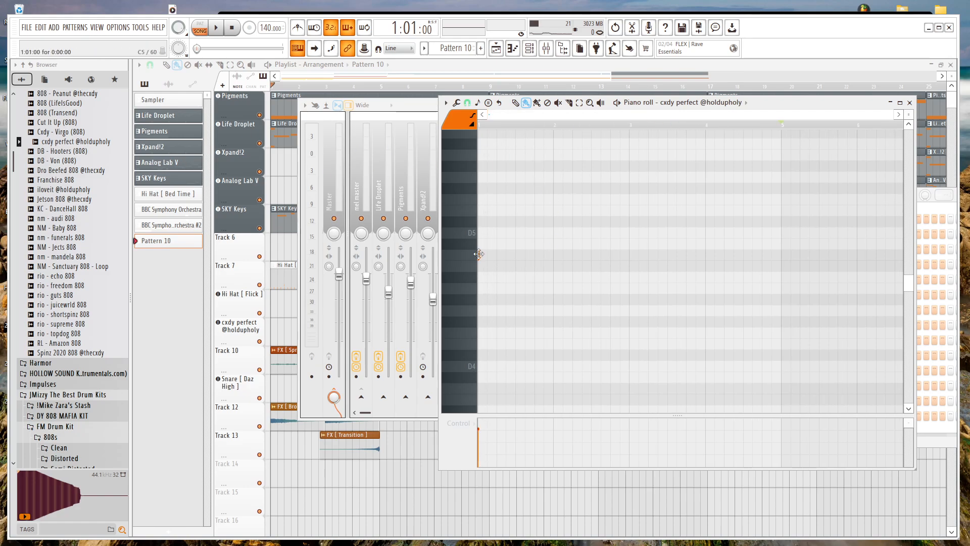
pyautogui.click(470, 232)
pyautogui.press('space')
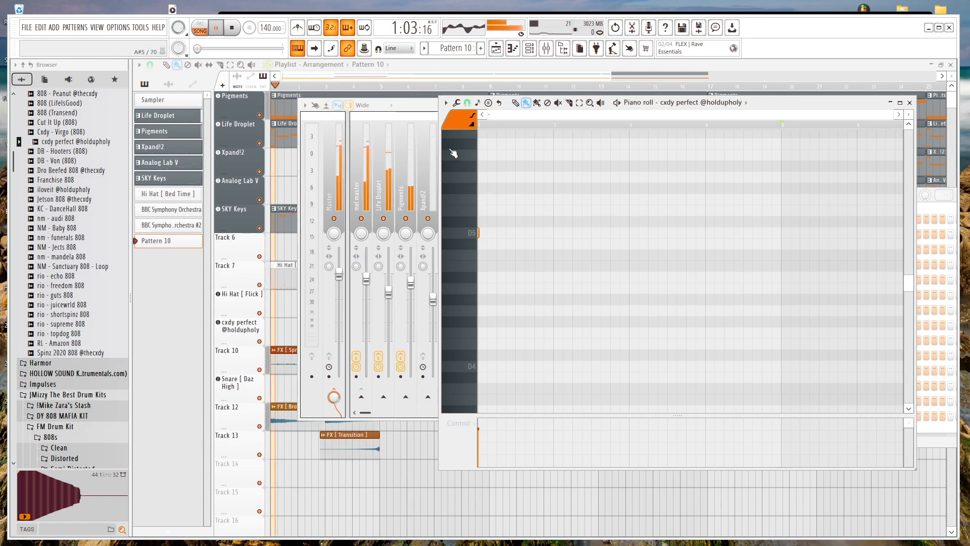
pyautogui.press('space')
# Return to the playlist and play the song from bar 5, keeping the Pattern 10 clip starting there.
pyautogui.click(558, 67)
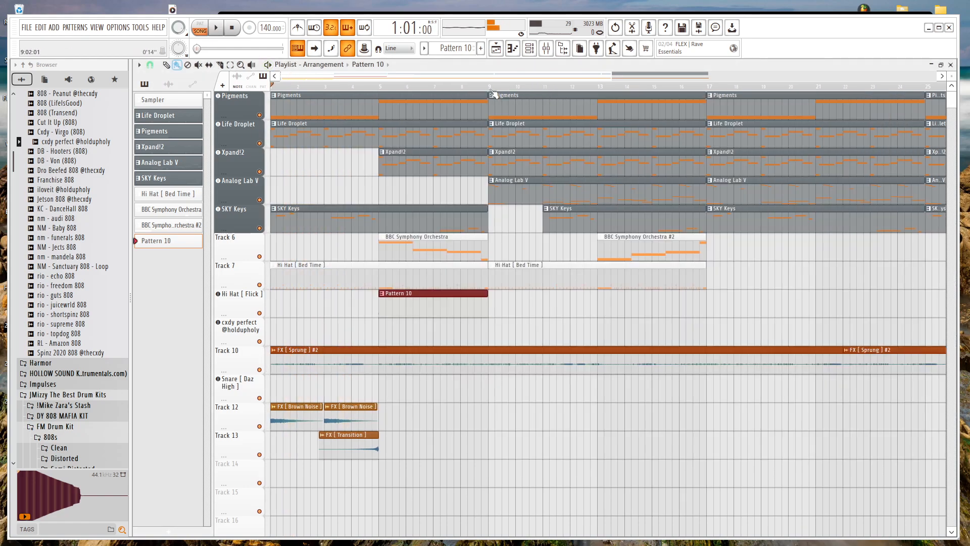
pyautogui.moveTo(454, 298); pyautogui.dragTo(430, 286)
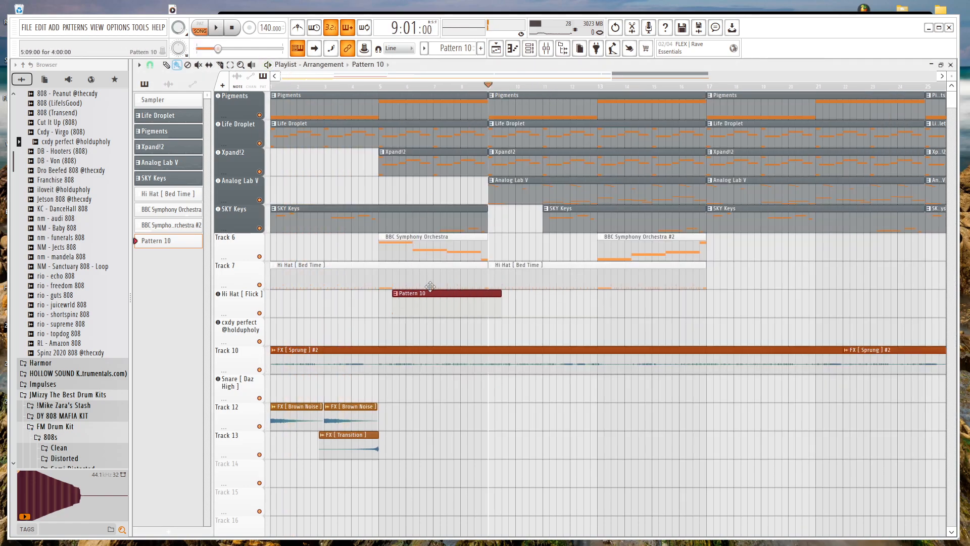
pyautogui.click(382, 87)
pyautogui.press('space')
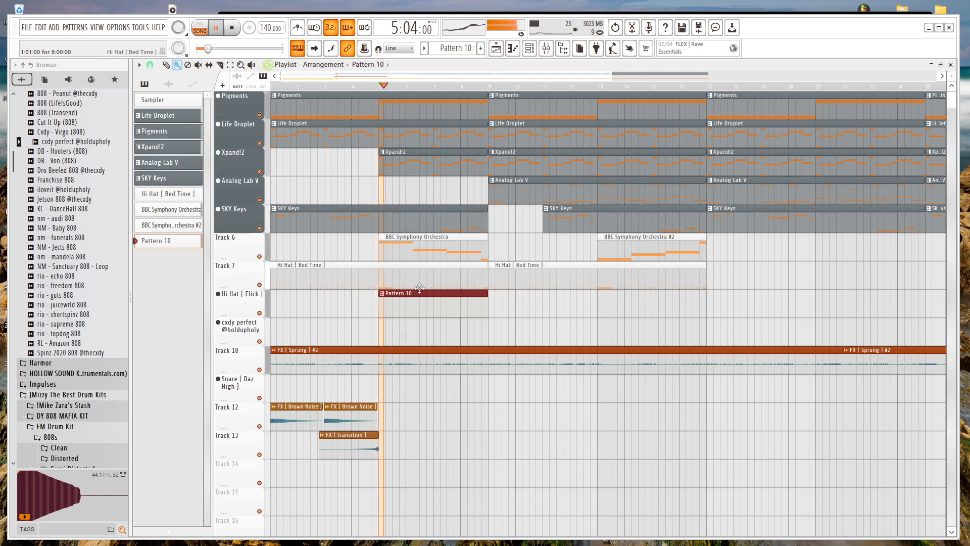
# Open the Pattern 10 clip in the piano roll and switch it to the cxdy perfect channel.
pyautogui.doubleClick(418, 306)
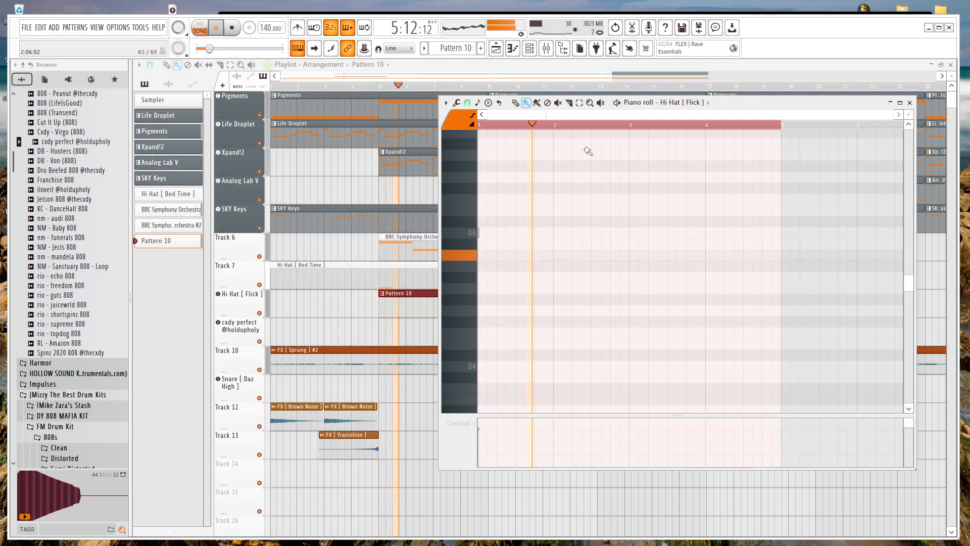
pyautogui.click(694, 103)
pyautogui.click(704, 264)
pyautogui.press('space')
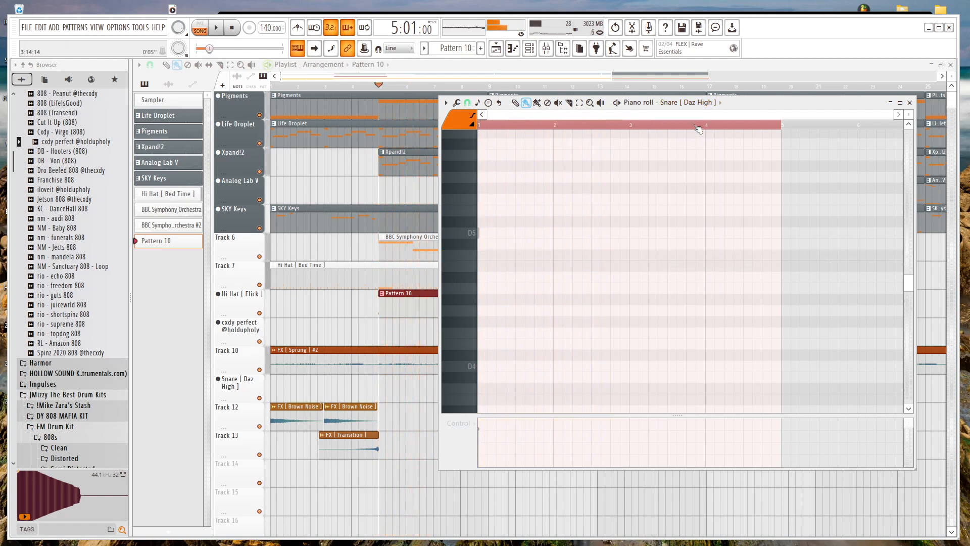
pyautogui.click(701, 103)
pyautogui.click(719, 273)
# Program 808 notes D5, A#4 and A4 from early bar 2 to the start of bar 3, checking them with playback.
pyautogui.press('space')
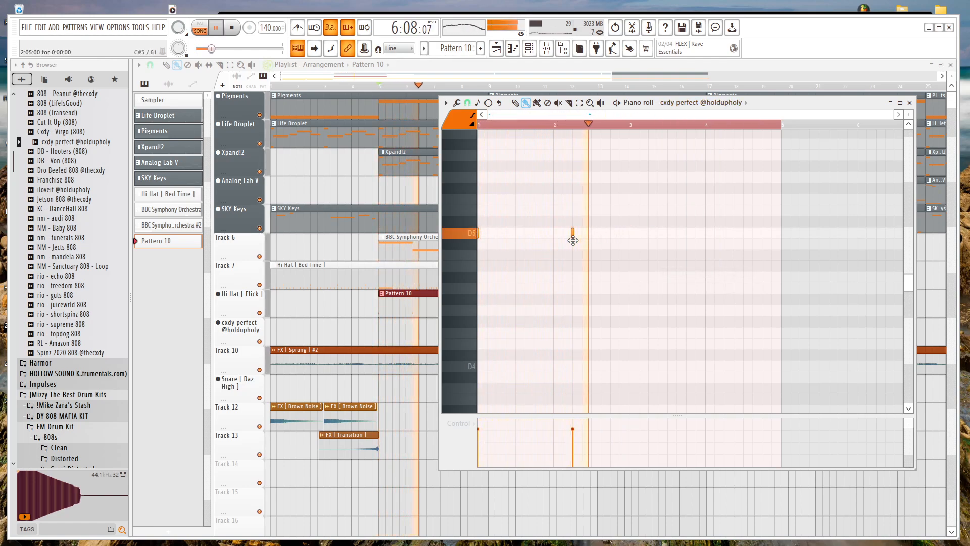
pyautogui.press('space')
pyautogui.moveTo(633, 262); pyautogui.dragTo(630, 288)
pyautogui.press('space')
pyautogui.press('space')
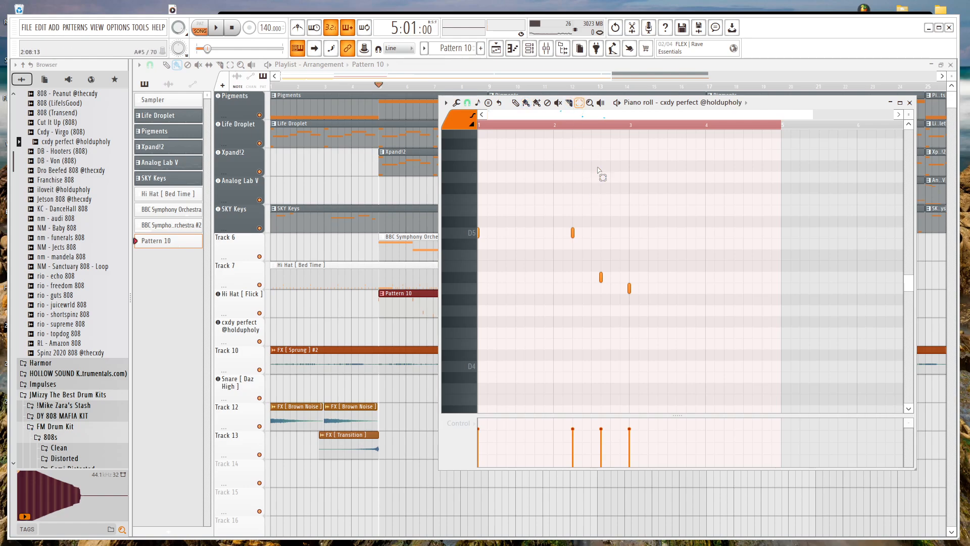
pyautogui.moveTo(688, 166); pyautogui.dragTo(276, 436)
pyautogui.click(672, 65)
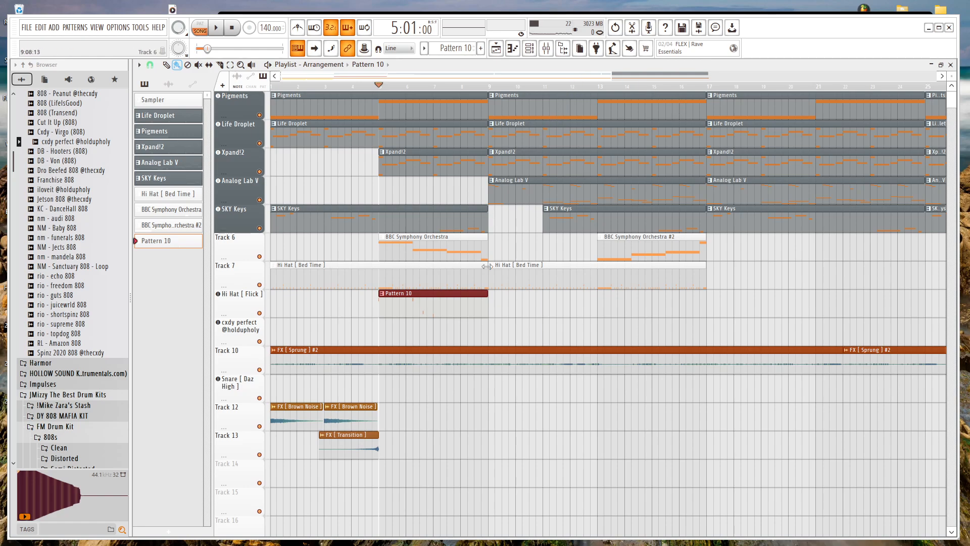
# Assign the BBC Symphony Orchestra channel to a new instrument track.
pyautogui.click(546, 51)
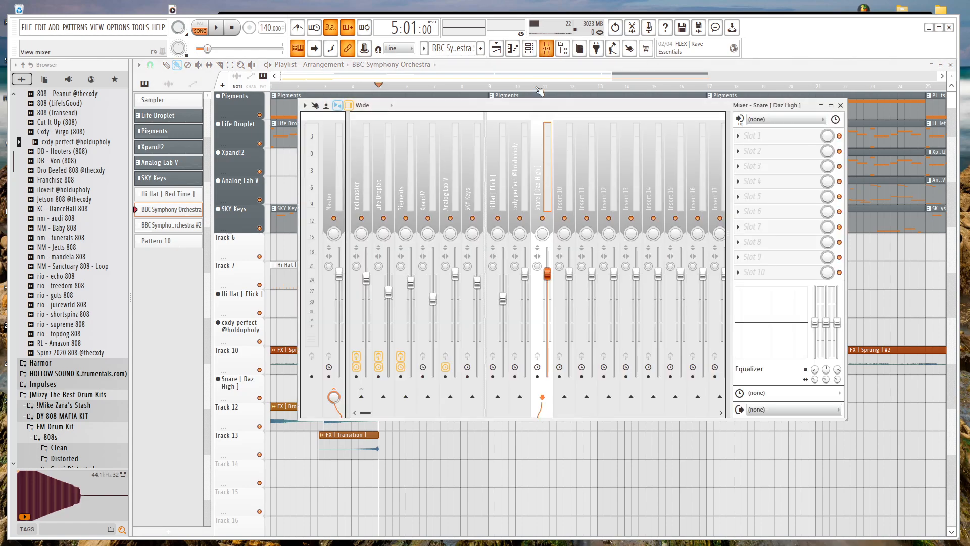
pyautogui.click(529, 49)
pyautogui.click(541, 55)
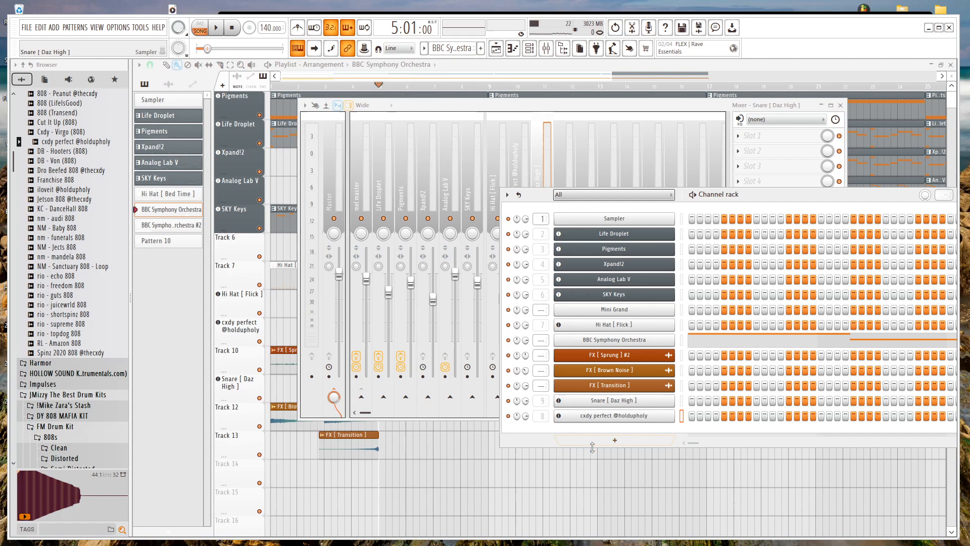
pyautogui.rightClick(636, 343)
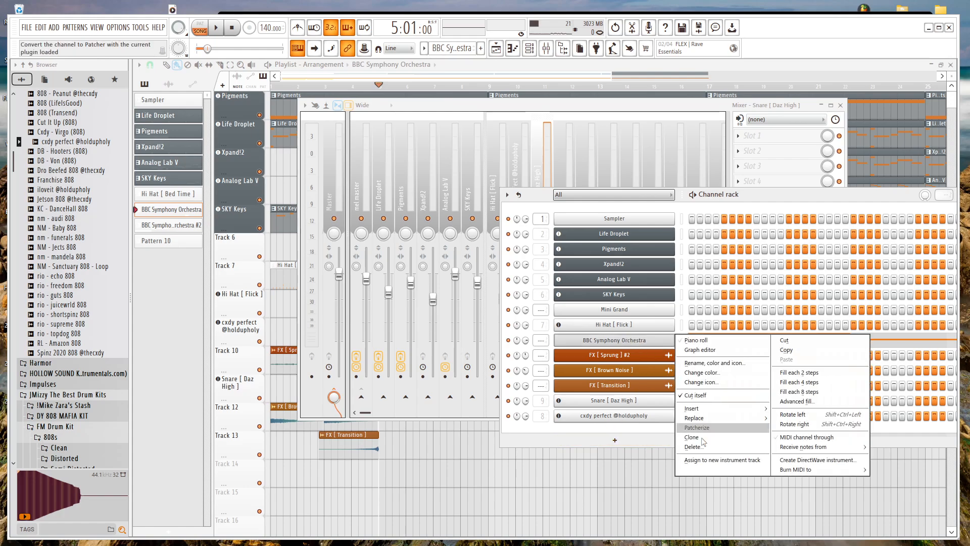
pyautogui.click(700, 457)
# Load Fruity Parametric EQ 2 into slot 4 of the BBC Symphony Orchestra mixer track.
pyautogui.click(554, 164)
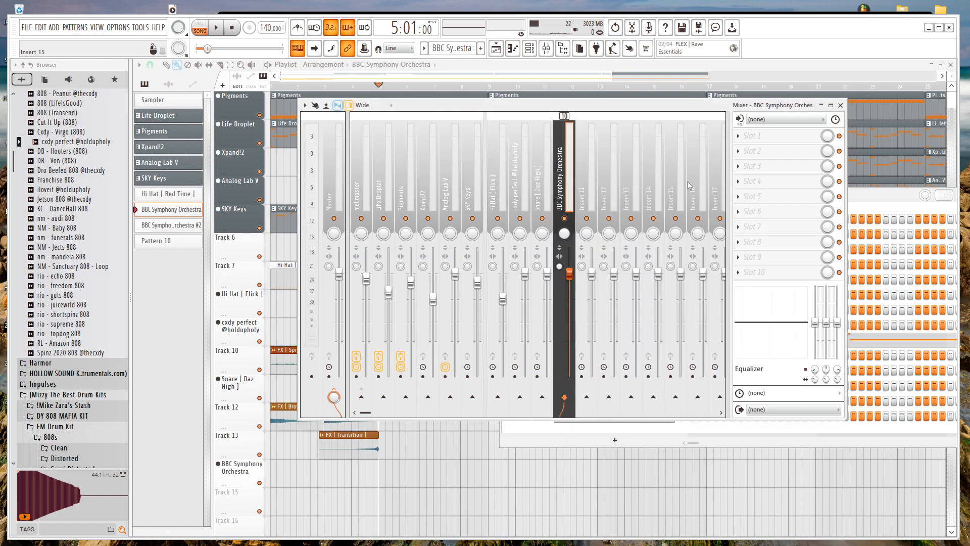
pyautogui.click(752, 185)
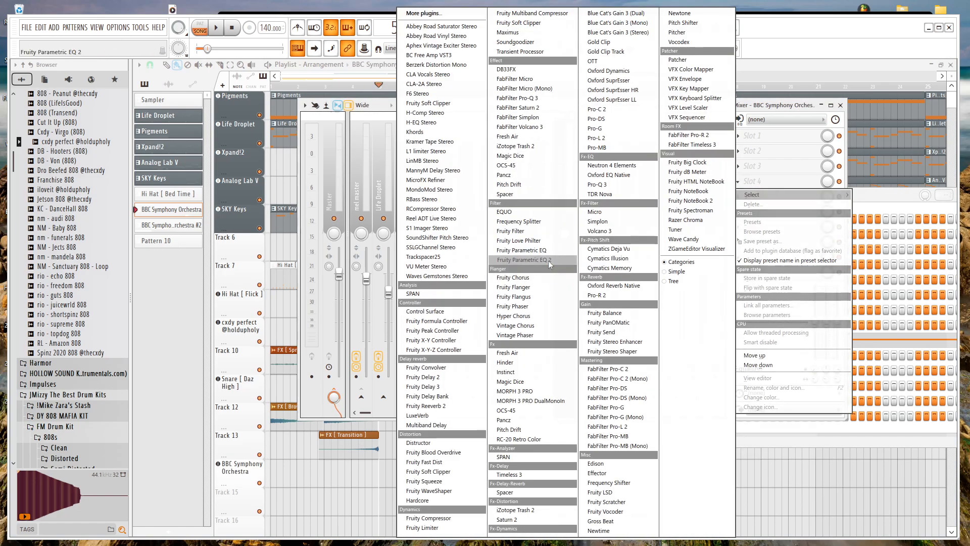
pyautogui.click(549, 259)
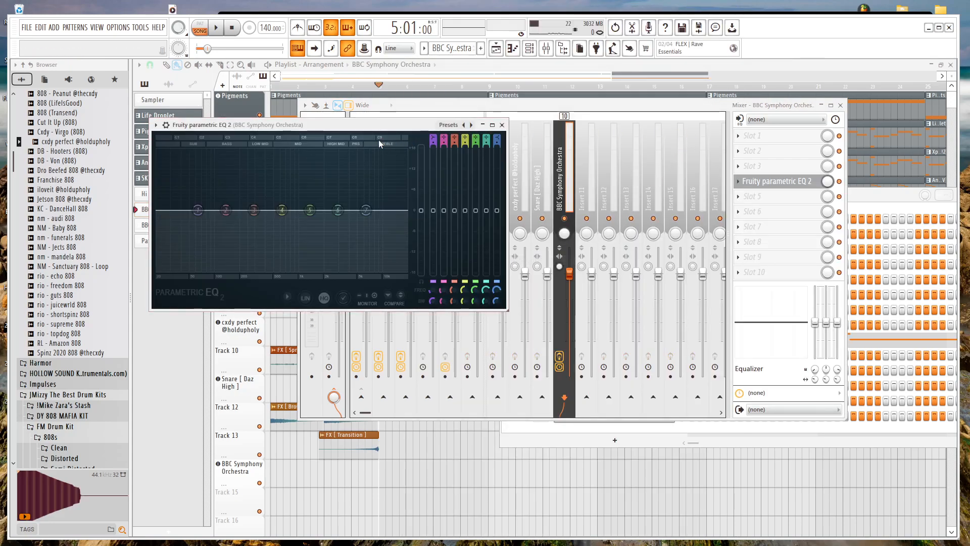
# Apply the 20Hz + 18kHz cut preset to the BBC Symphony Orchestra EQ and raise its high-pass band to about 96 Hz.
pyautogui.click(453, 127)
pyautogui.click(601, 142)
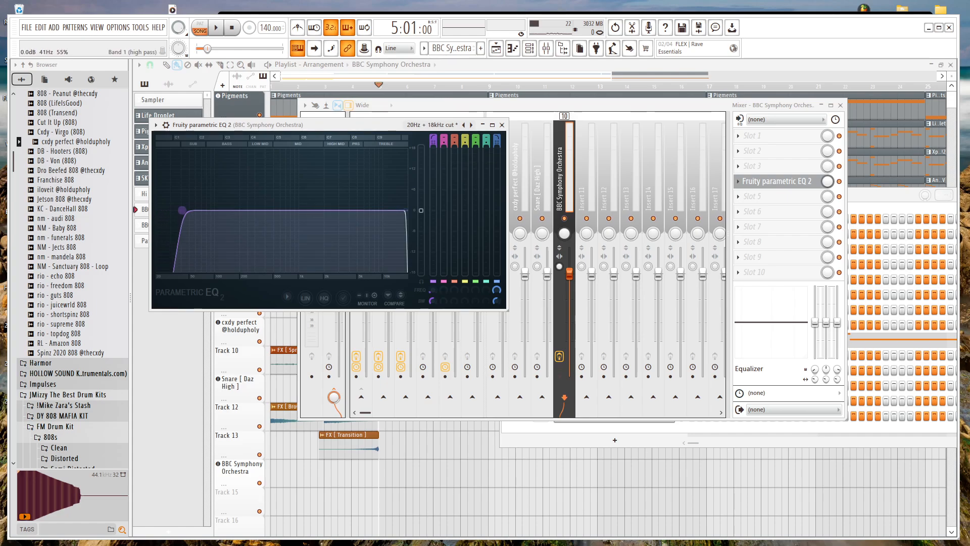
pyautogui.press('space')
pyautogui.moveTo(182, 210); pyautogui.dragTo(220, 210)
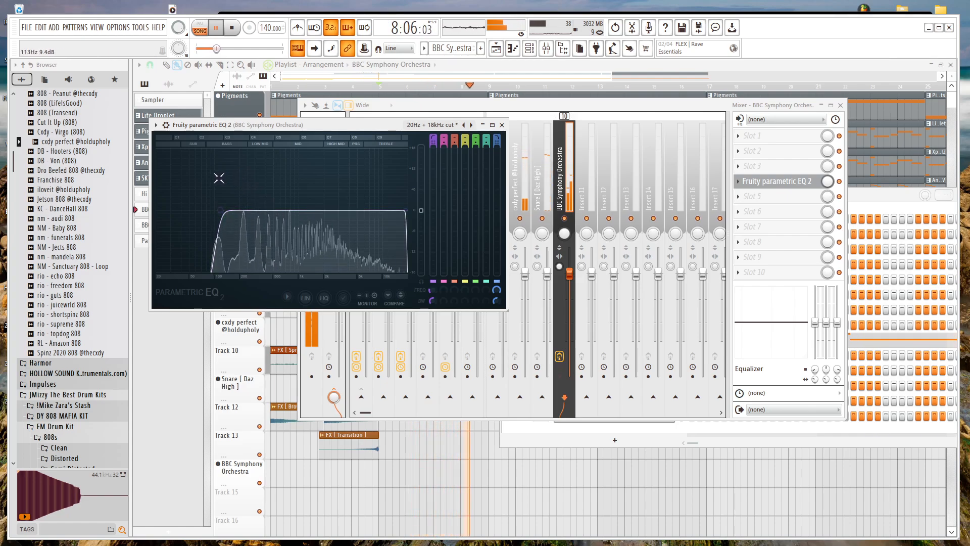
pyautogui.moveTo(222, 211); pyautogui.dragTo(213, 210)
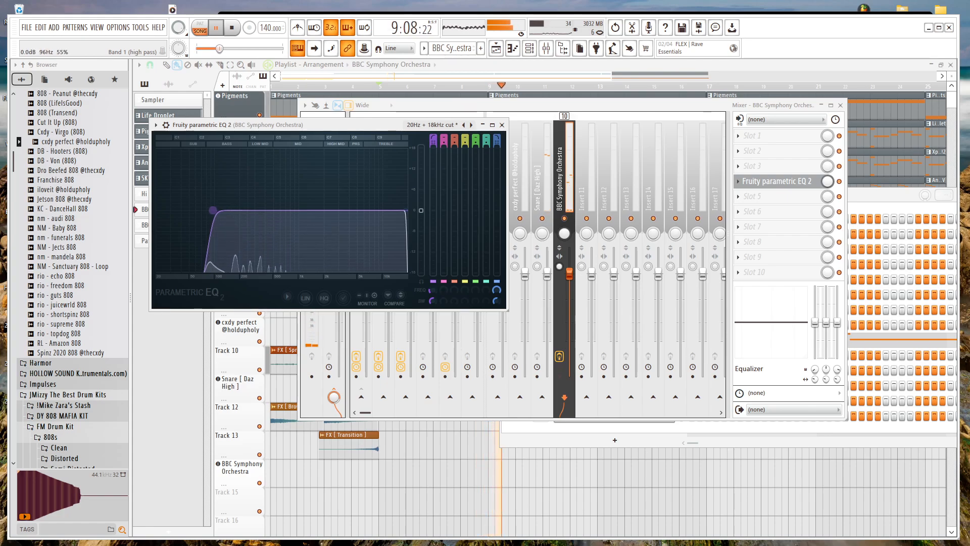
pyautogui.press('space')
# Load FabFilter Pro-Q 3 into slot 9 of the mel master mixer track.
pyautogui.click(438, 110)
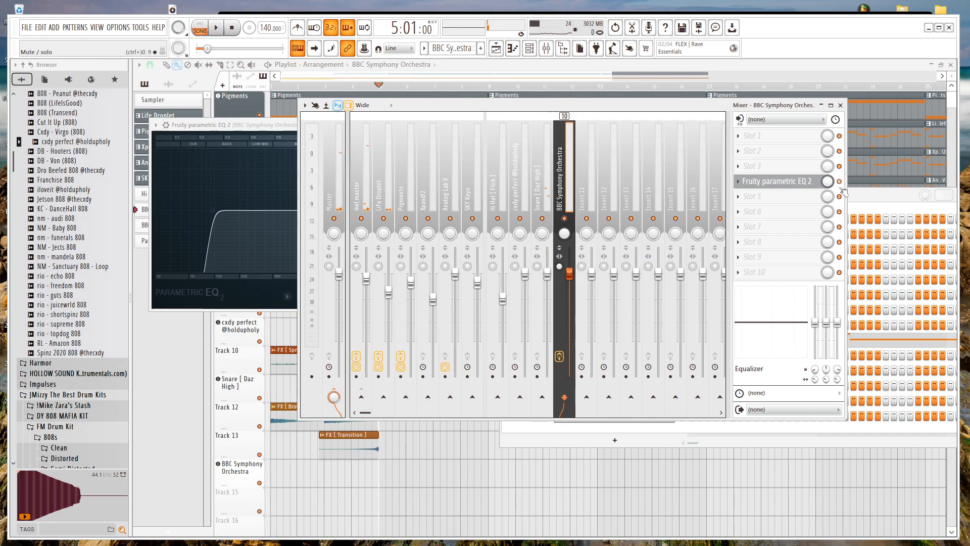
pyautogui.click(364, 180)
pyautogui.click(741, 256)
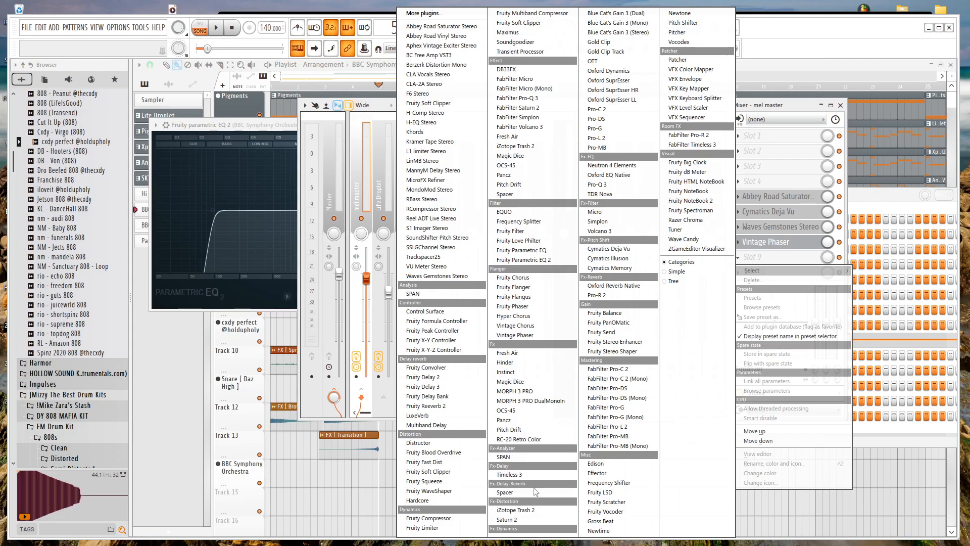
pyautogui.click(615, 184)
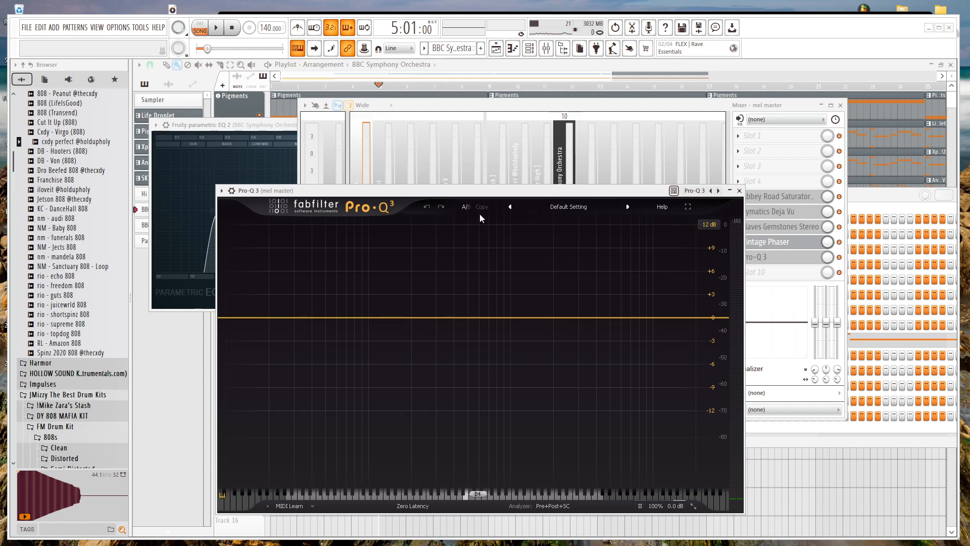
# Add a low cut at about 67 Hz and a gentle high-shelf cut to the mel master's Pro-Q 3 during playback.
pyautogui.press('space')
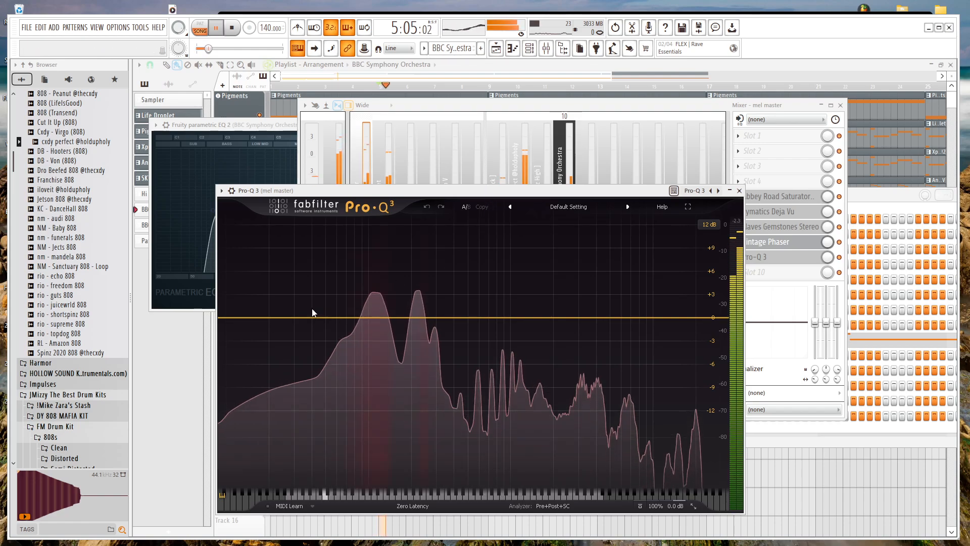
pyautogui.click(254, 320)
pyautogui.click(230, 358)
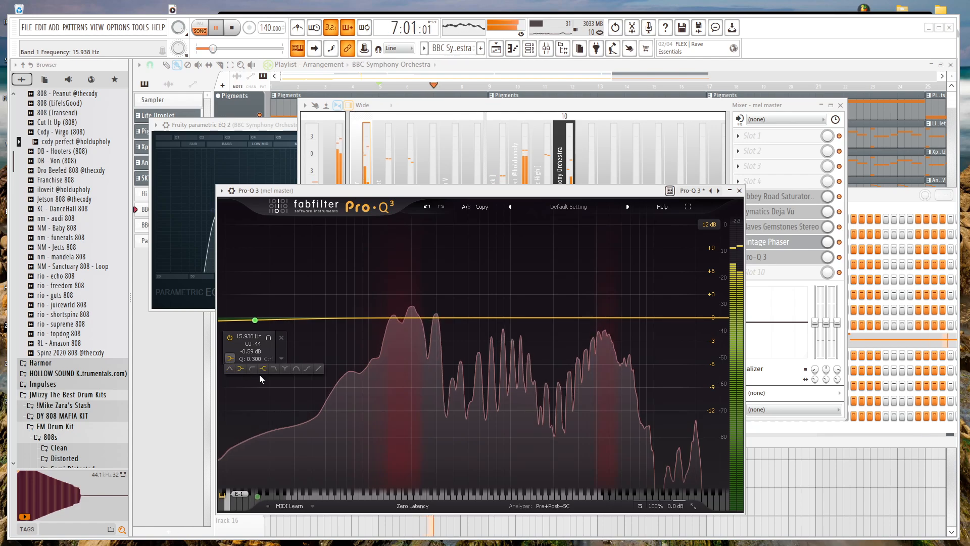
pyautogui.click(256, 375)
pyautogui.moveTo(254, 393); pyautogui.dragTo(331, 314)
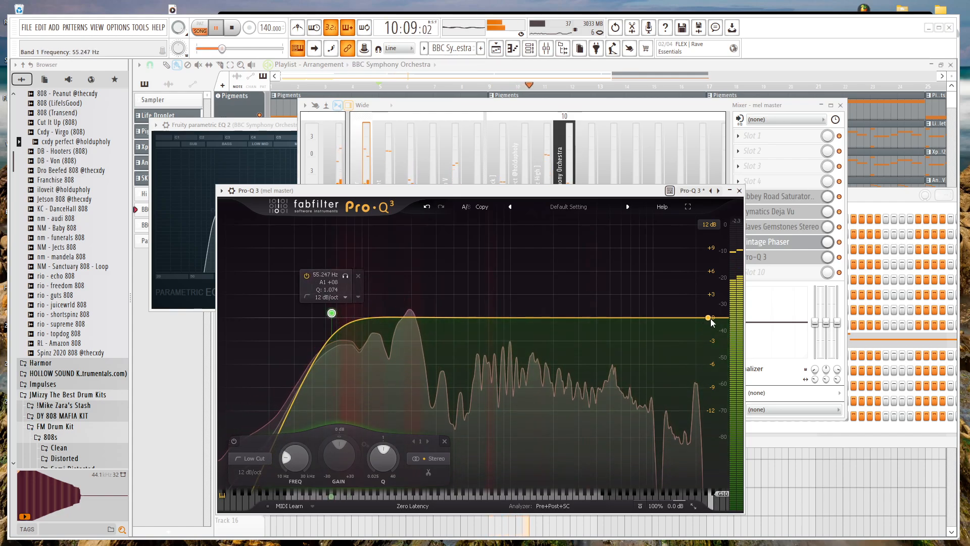
pyautogui.moveTo(713, 319); pyautogui.dragTo(647, 340)
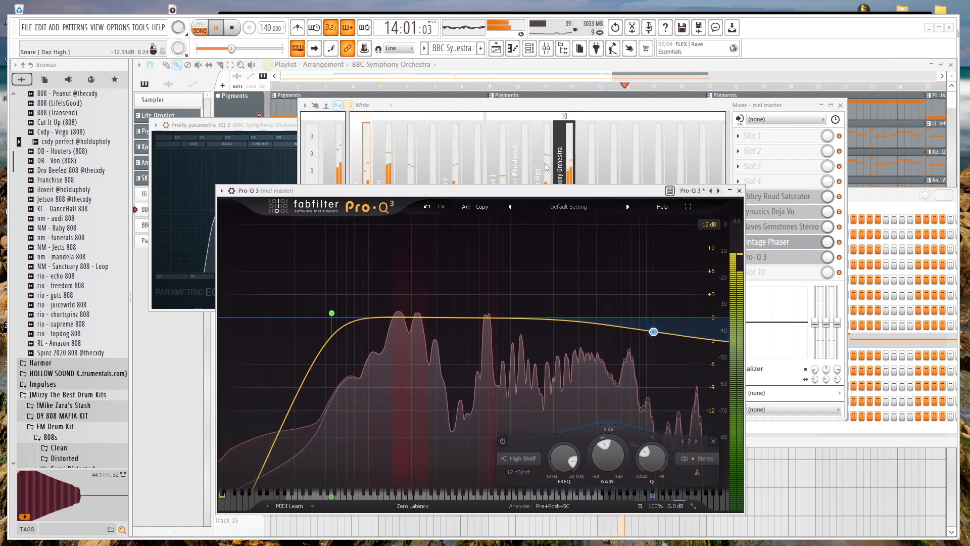
pyautogui.moveTo(331, 314); pyautogui.dragTo(343, 316)
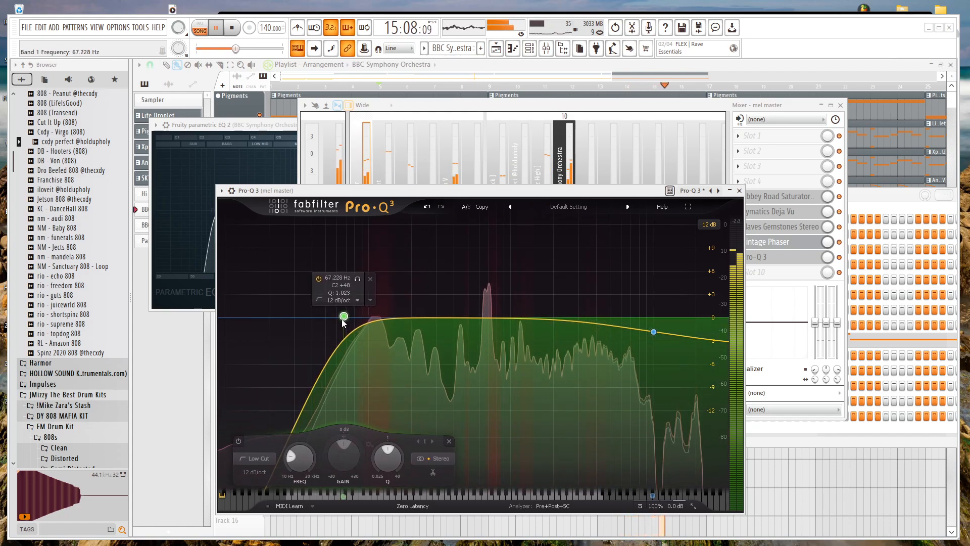
# Lower the mel master track's volume to about -2.5 dB during playback.
pyautogui.click(619, 115)
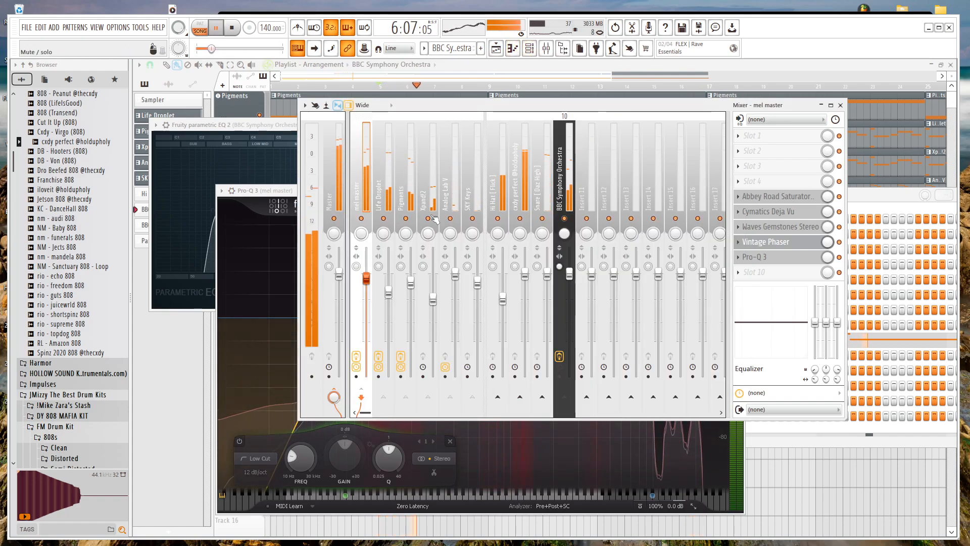
pyautogui.moveTo(366, 288); pyautogui.dragTo(366, 284)
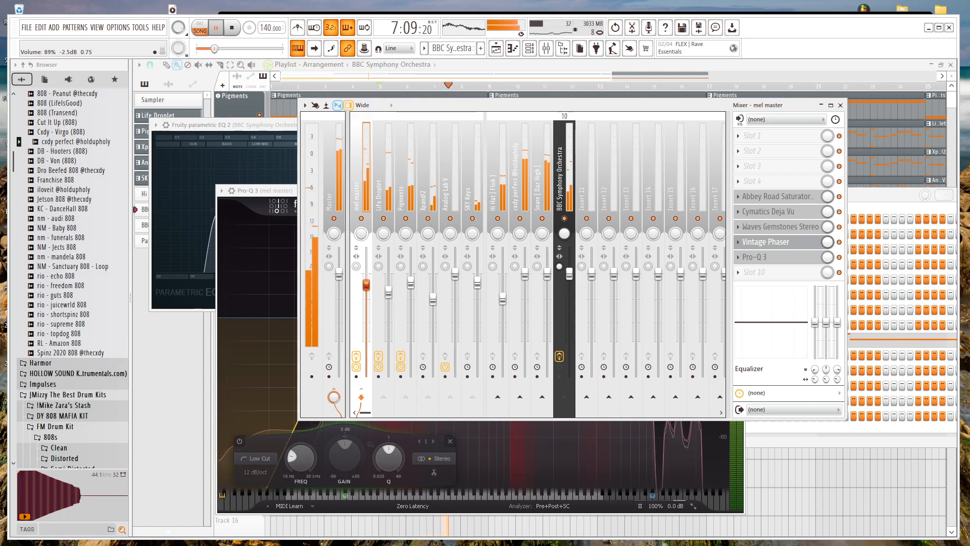
pyautogui.press('space')
# Lower the BBC Symphony Orchestra track's volume slightly during playback, and select the cxdy perfect mixer track.
pyautogui.click(551, 193)
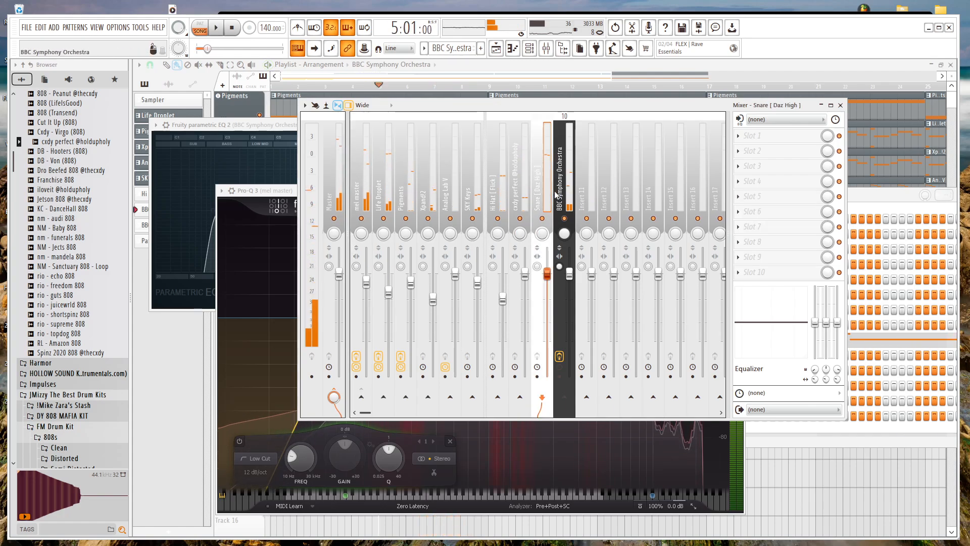
pyautogui.click(556, 201)
pyautogui.press('space')
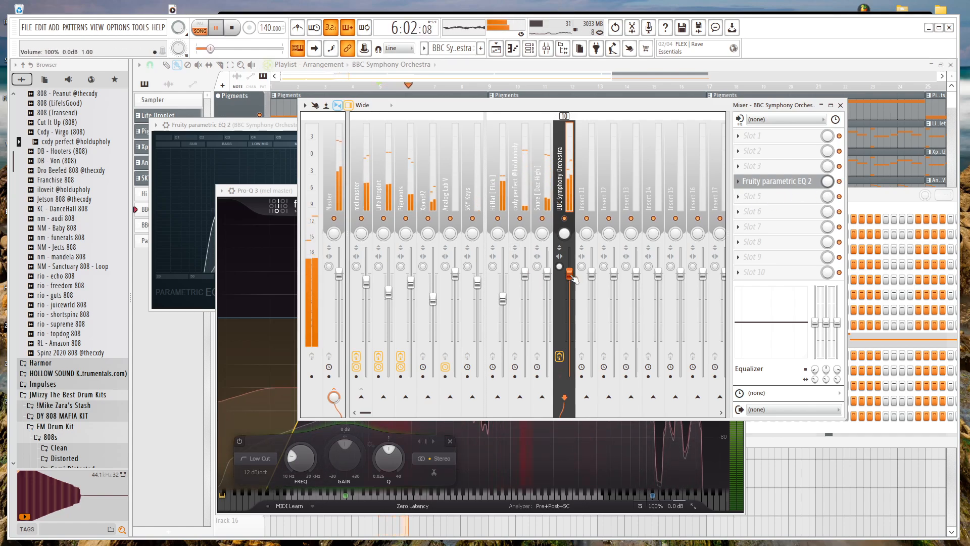
pyautogui.moveTo(568, 273); pyautogui.dragTo(568, 285)
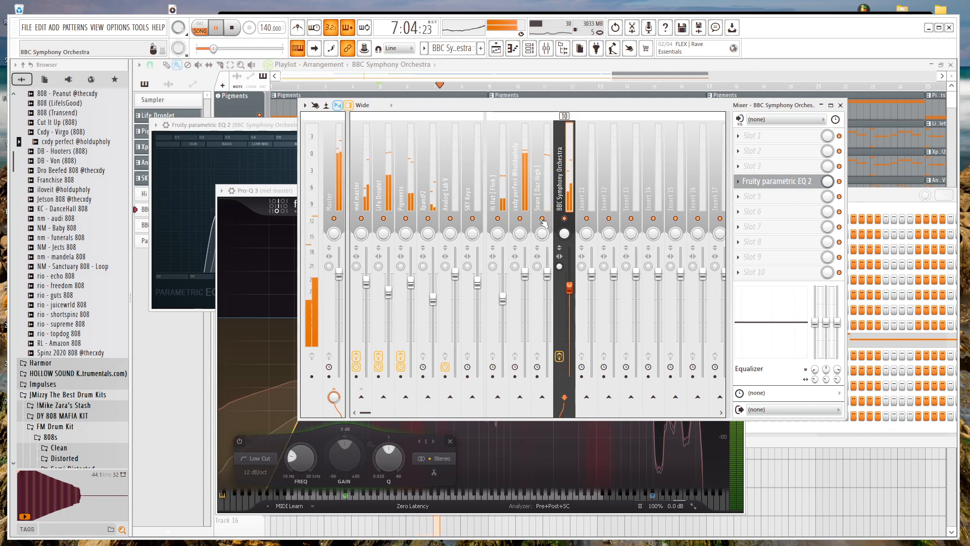
pyautogui.click(517, 189)
pyautogui.press('space')
pyautogui.click(529, 49)
pyautogui.click(529, 49)
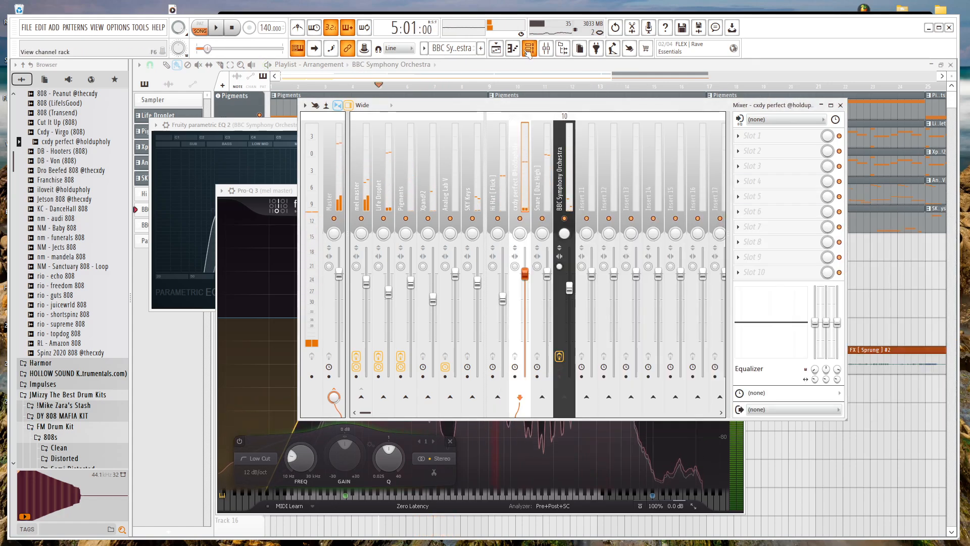
pyautogui.click(529, 49)
pyautogui.click(529, 49)
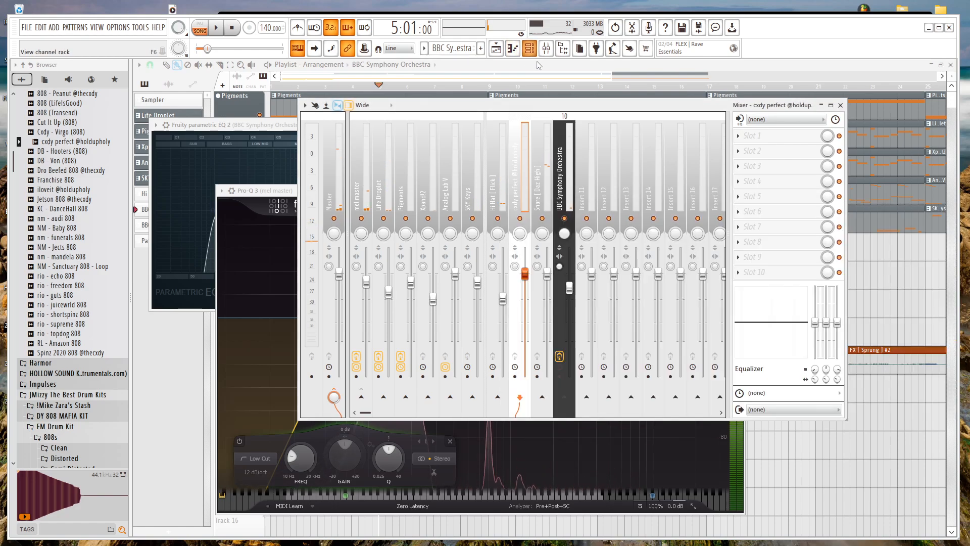
pyautogui.click(514, 48)
pyautogui.click(707, 103)
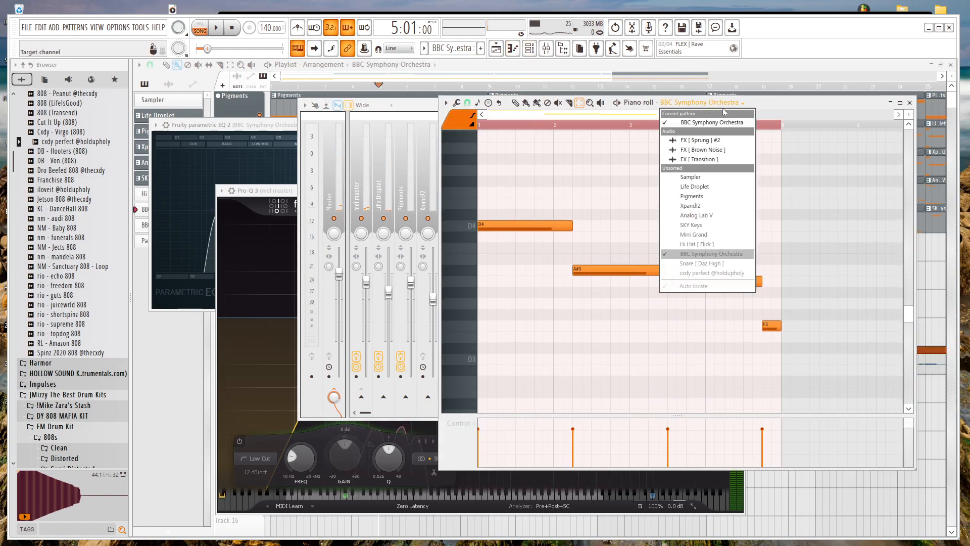
pyautogui.click(692, 273)
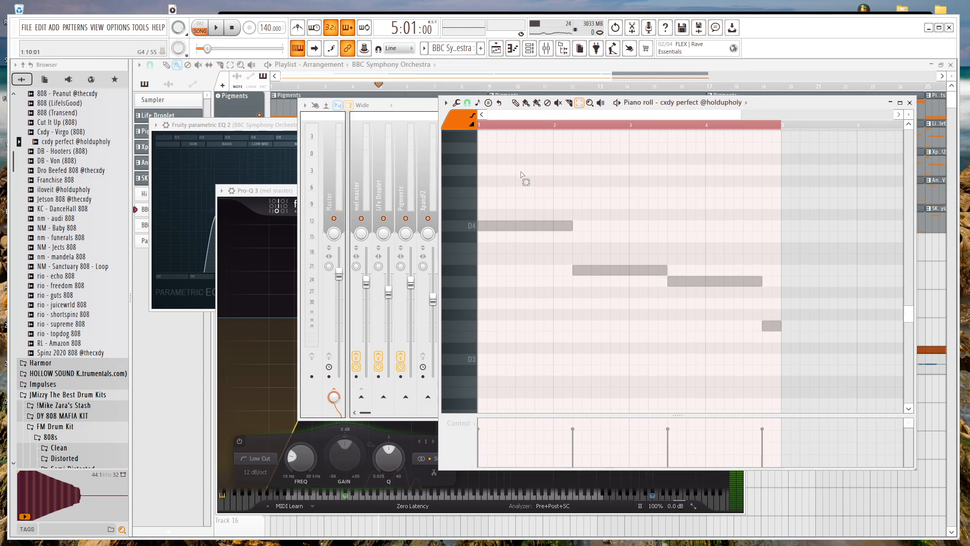
pyautogui.scroll(2, 521, 174)
# Open the Pattern 10 clip in the piano roll and switch it to the cxdy perfect channel.
pyautogui.click(165, 317)
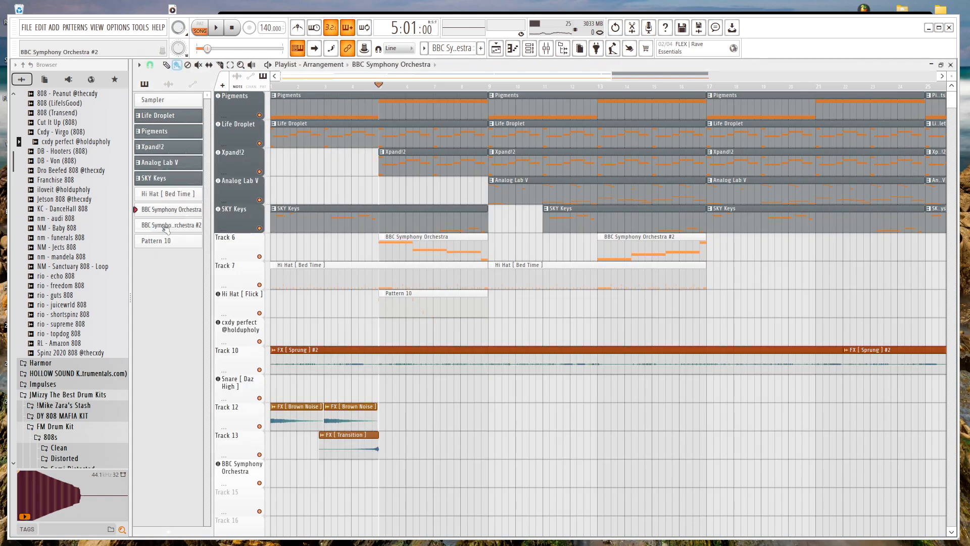
pyautogui.doubleClick(437, 301)
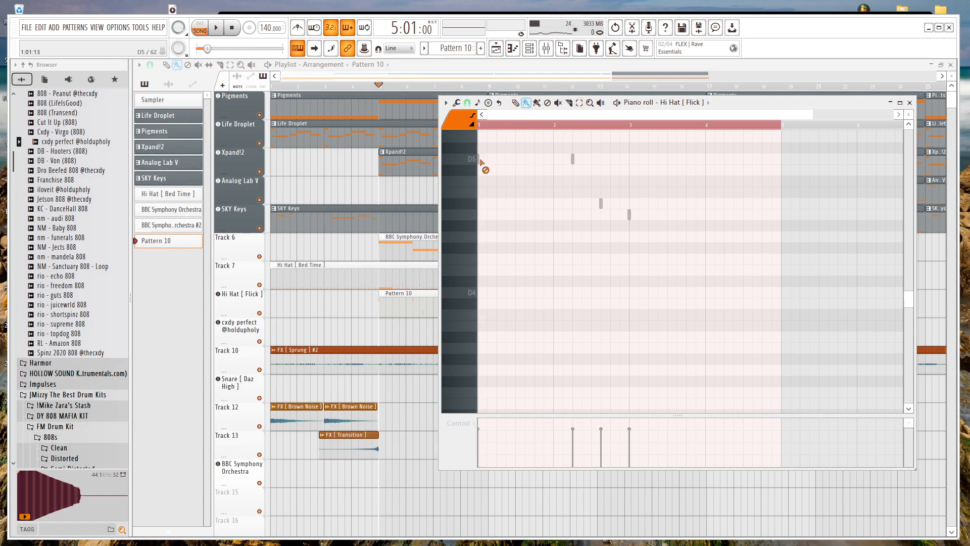
pyautogui.scroll(1, 466, 147)
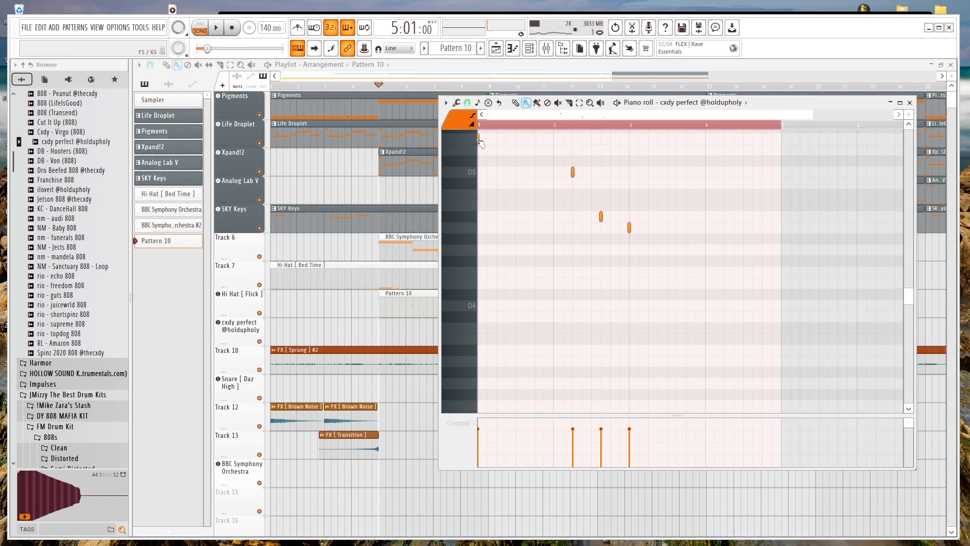
# Add 808 notes E5 and D5 on steps 3 and 5 of bar 1, following the opening F5, and check them with playback.
pyautogui.moveTo(482, 143); pyautogui.dragTo(494, 180)
pyautogui.press('space')
pyautogui.press('space')
pyautogui.press('space')
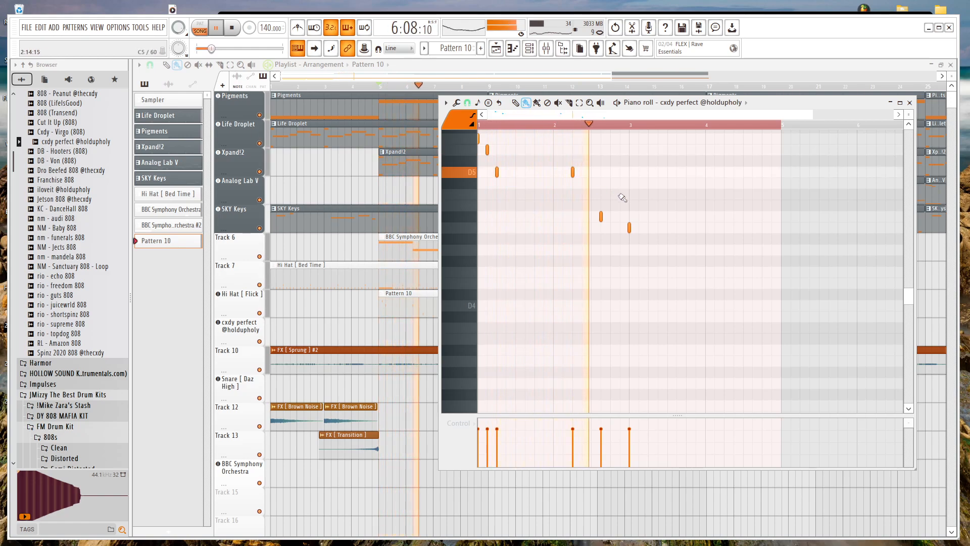
pyautogui.press('space')
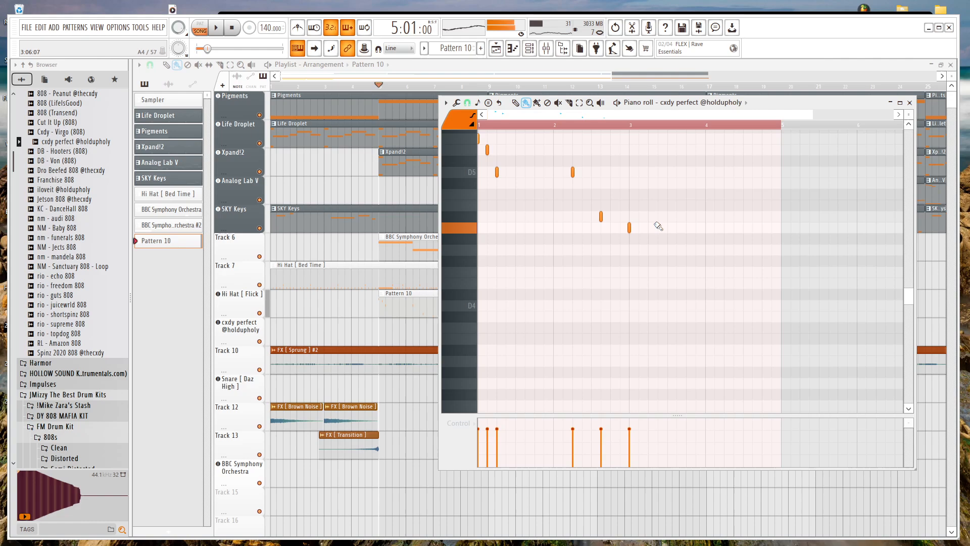
# Add an A4 808 note on step 7 of bar 3 and check it with playback.
pyautogui.scroll(3, 649, 161)
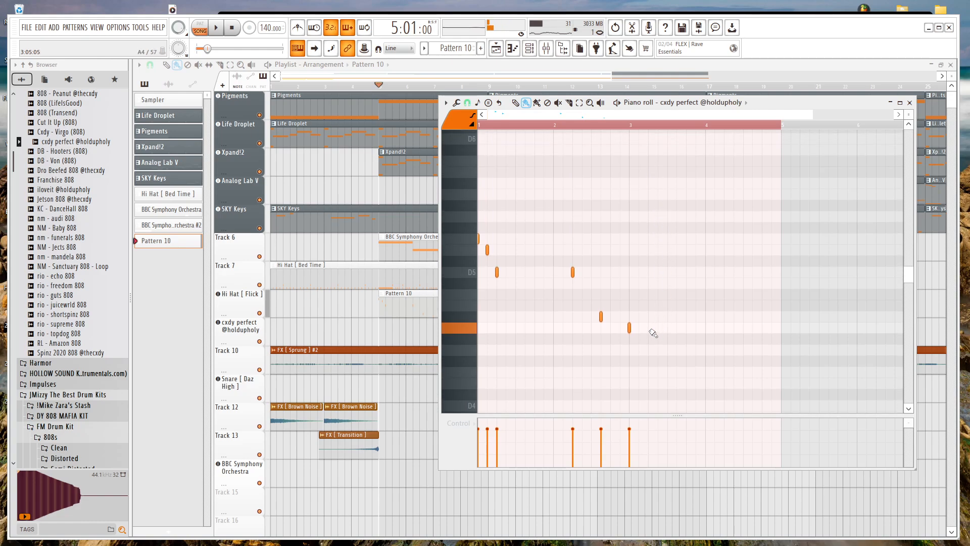
pyautogui.press('space')
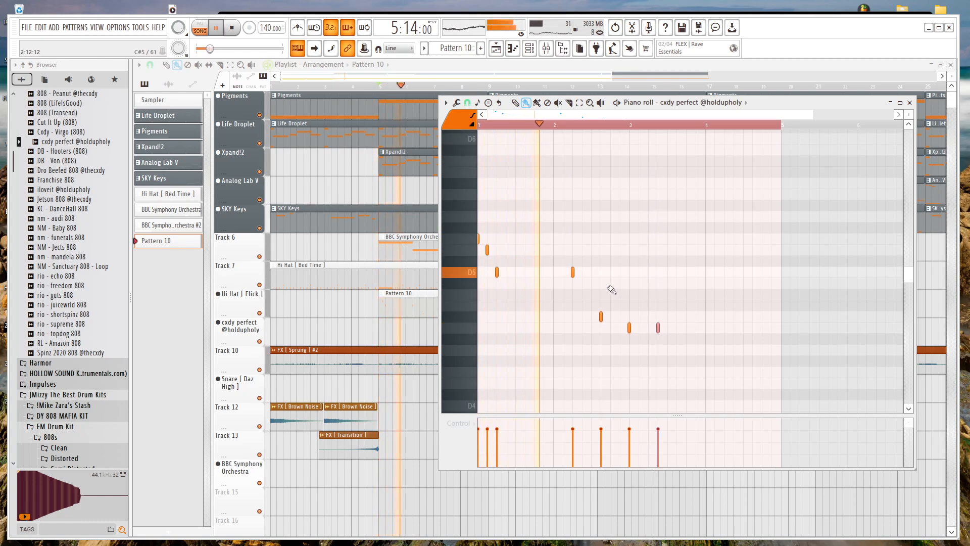
pyautogui.scroll(1, 620, 303)
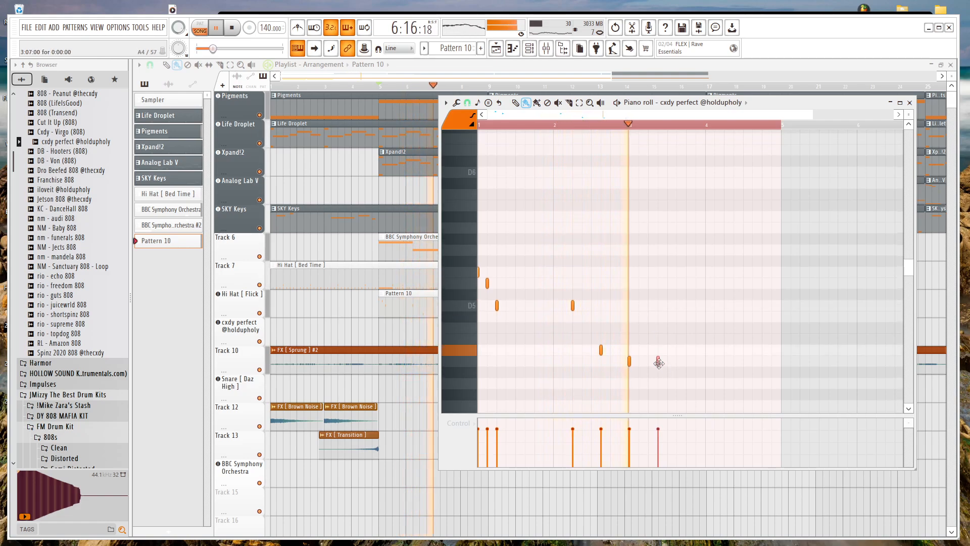
# Place an F5 808 note on step 13 of bar 3, checking its timing with playback.
pyautogui.click(689, 237)
pyautogui.press('space')
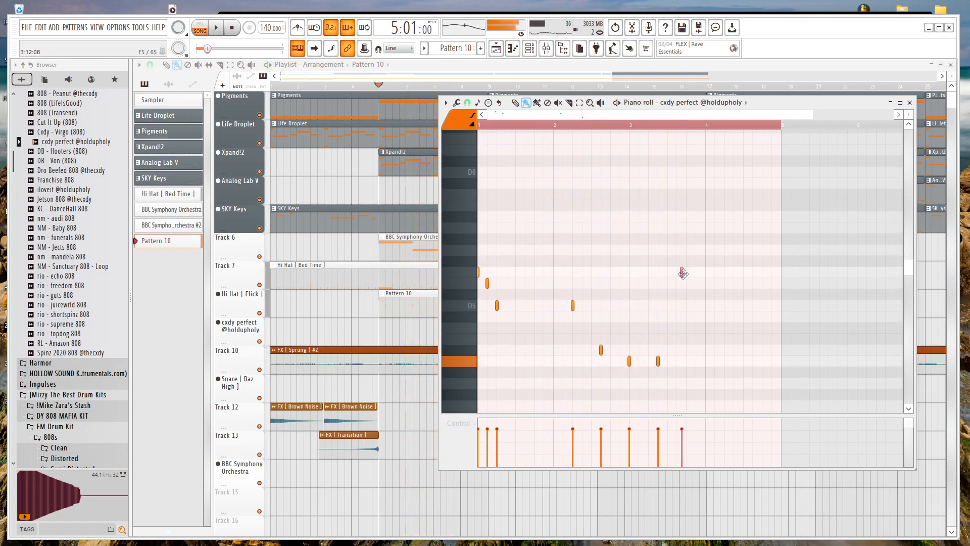
pyautogui.press('space')
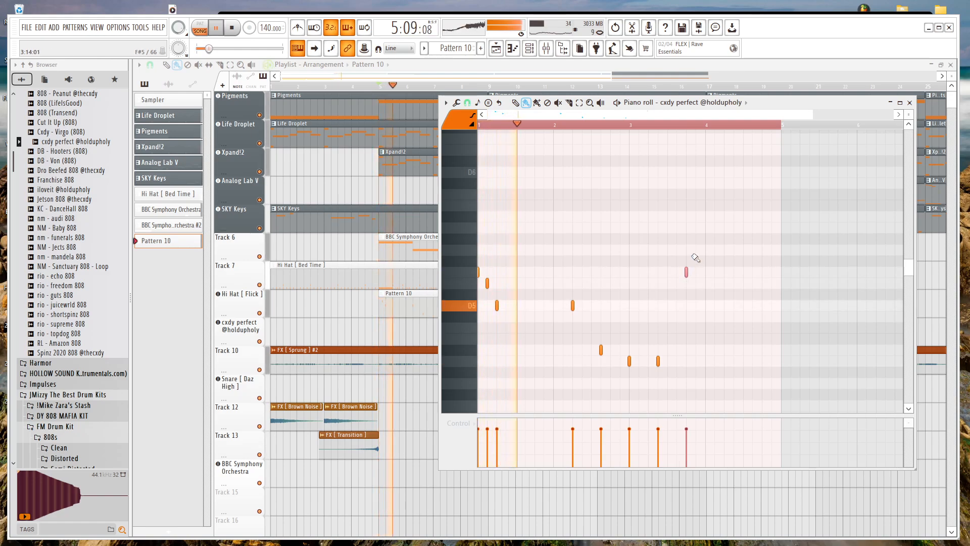
pyautogui.press('space')
pyautogui.press('space')
# Move the F5 note from bar 3 to step 13 of bar 1 and add shorter-spaced E5 and D5 notes after it.
pyautogui.moveTo(687, 276); pyautogui.dragTo(535, 270)
pyautogui.press('space')
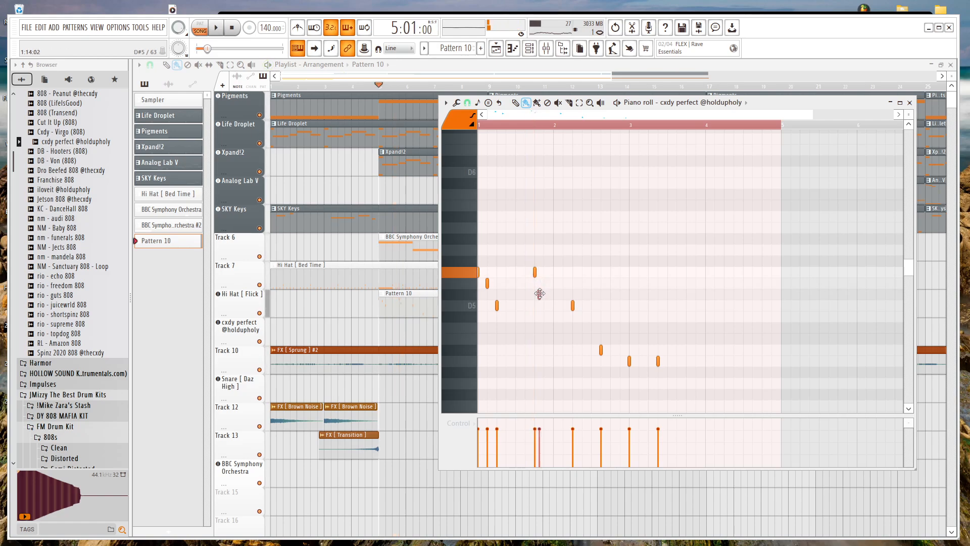
pyautogui.scroll(4, 542, 283)
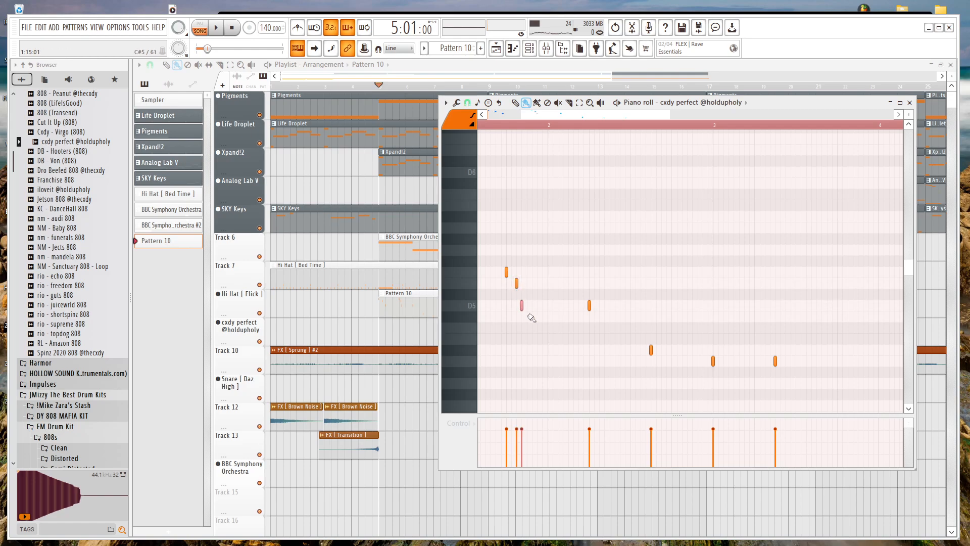
# Shift the last D5 note of bar 1 to step 15 so the three-note run is evenly spaced, checking with playback.
pyautogui.scroll(3, 528, 309)
pyautogui.scroll(-6, 516, 289)
pyautogui.press('space')
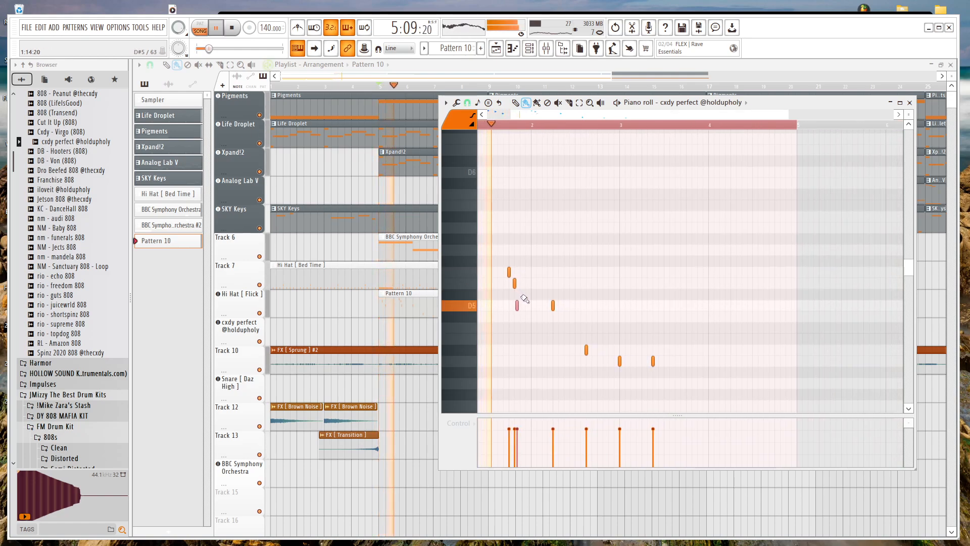
pyautogui.press('space')
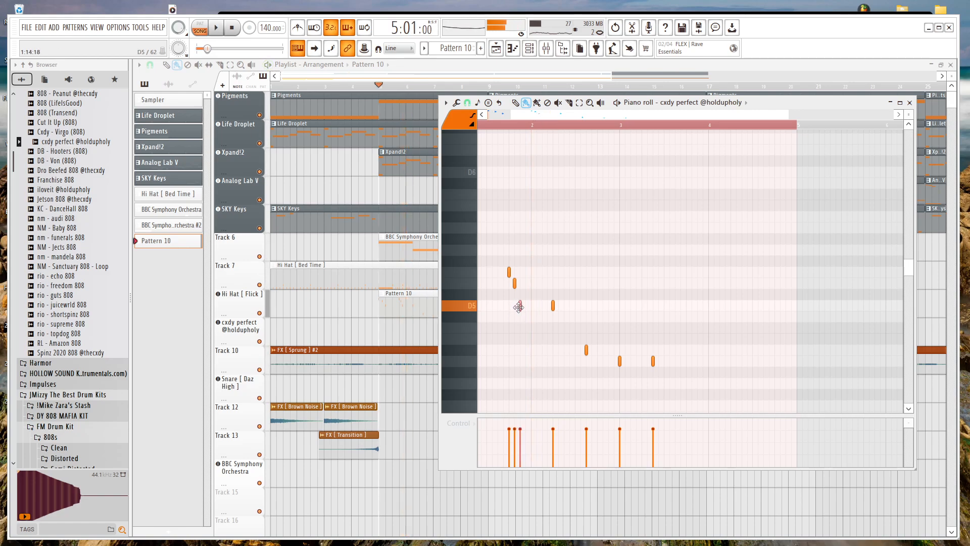
pyautogui.press('space')
pyautogui.scroll(4, 519, 307)
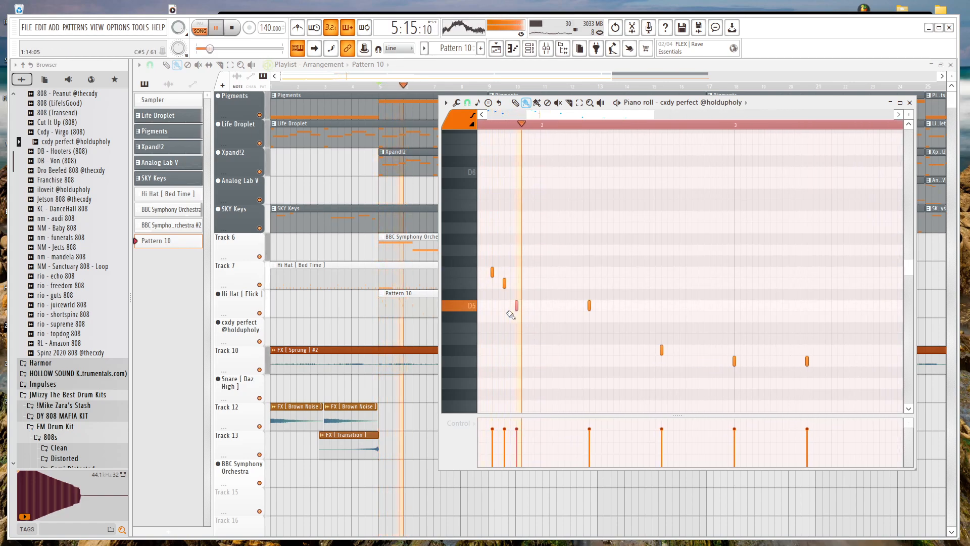
# Try a wider late bar 1 run with E5 on step 15 and the last D5 on step 1 of bar 2, checking with playback.
pyautogui.press('space')
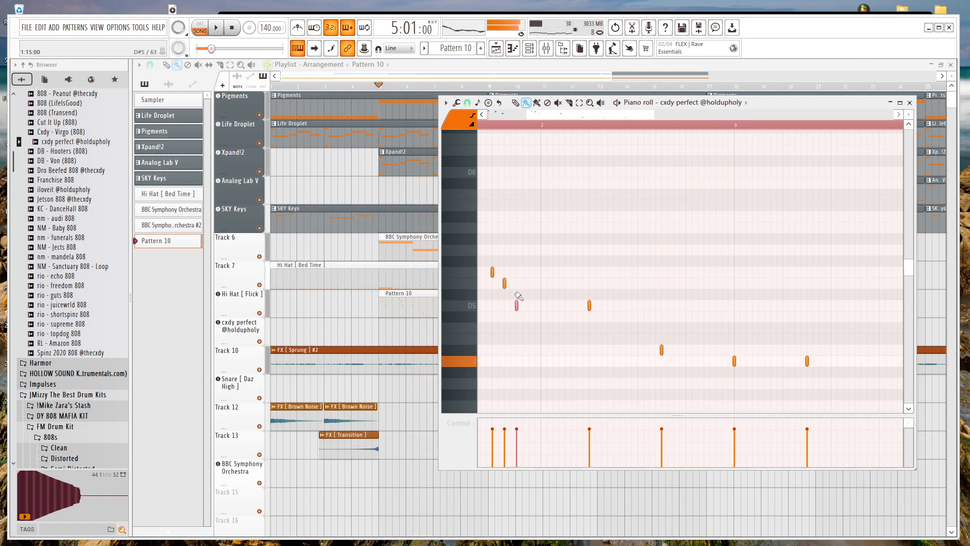
pyautogui.scroll(-4, 517, 293)
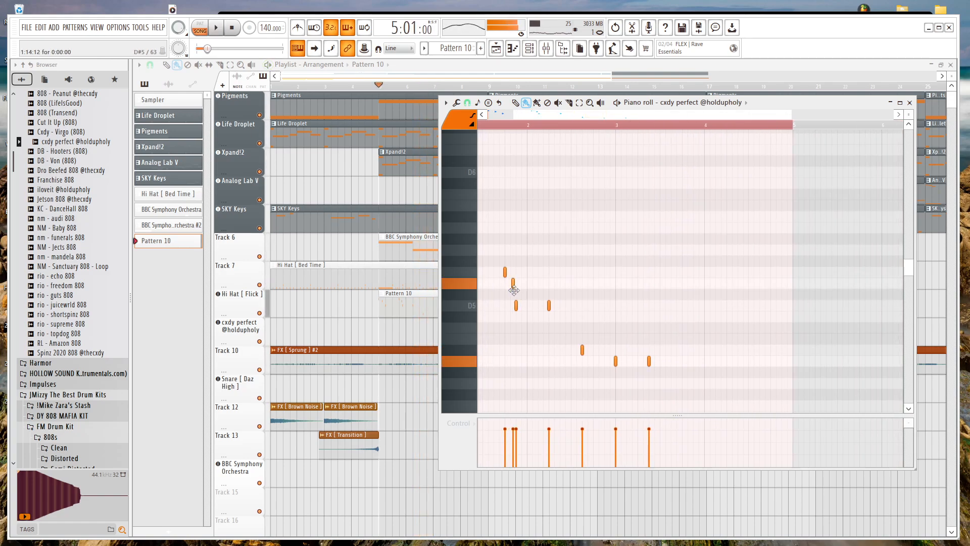
pyautogui.press('space')
pyautogui.moveTo(517, 306); pyautogui.dragTo(528, 307)
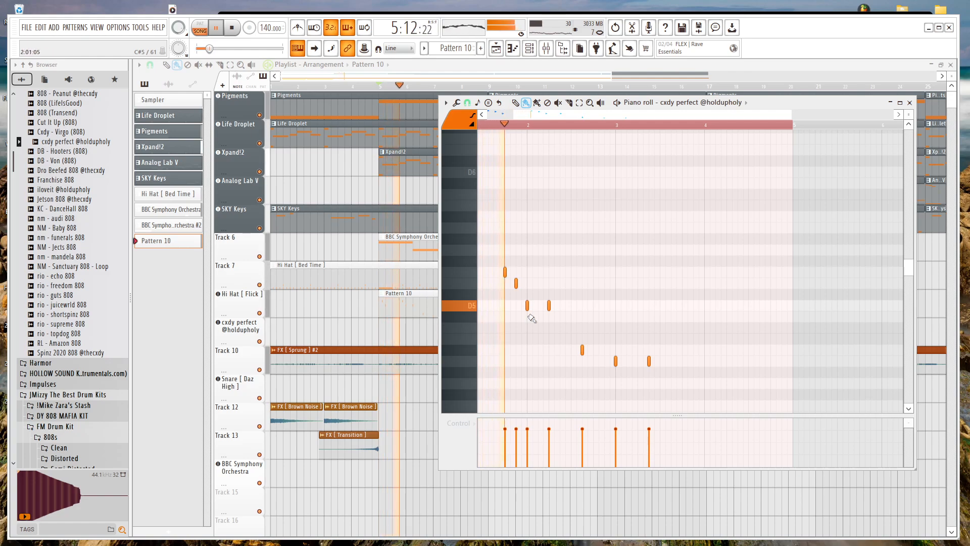
pyautogui.scroll(3, 514, 287)
pyautogui.press('space')
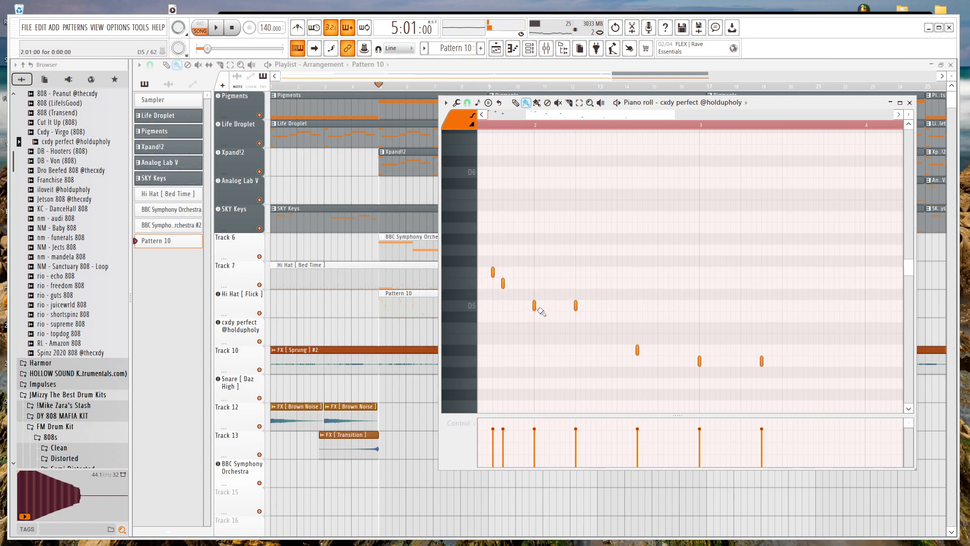
# Move the run's last D5 halfway through step 14 of bar 1, close behind the E5 on step 14, checking with playback.
pyautogui.press('space')
pyautogui.moveTo(535, 310); pyautogui.dragTo(509, 306)
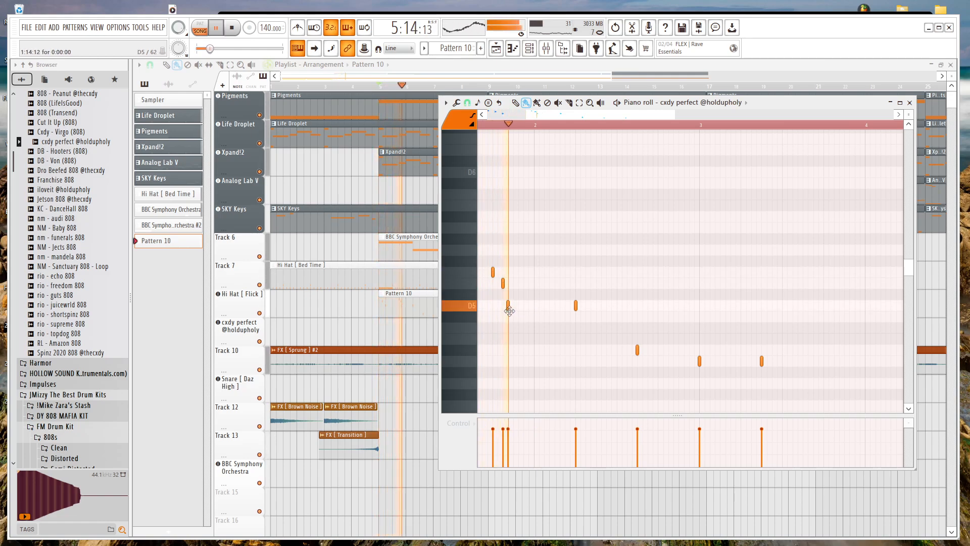
pyautogui.scroll(2, 500, 288)
pyautogui.press('space')
pyautogui.scroll(-2, 499, 286)
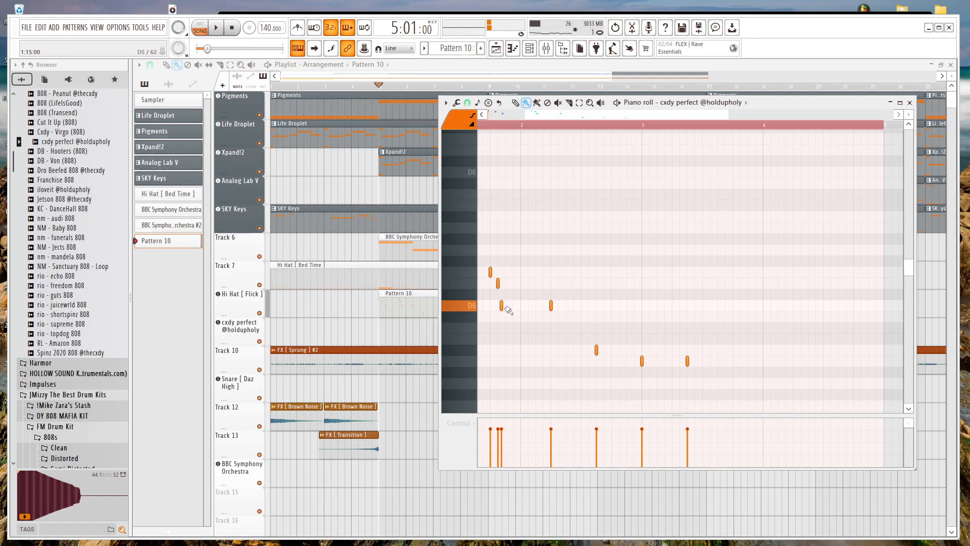
pyautogui.scroll(2, 499, 291)
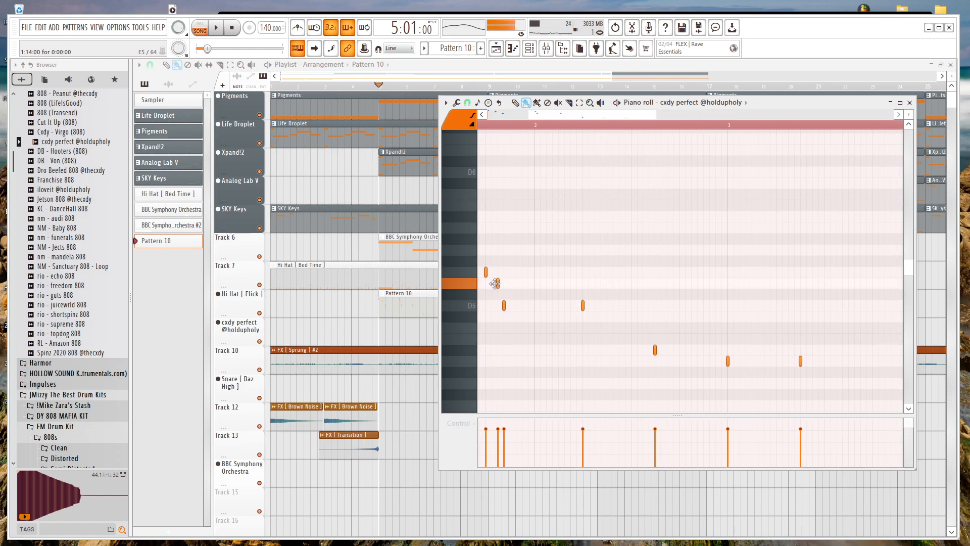
pyautogui.press('space')
pyautogui.scroll(2, 498, 288)
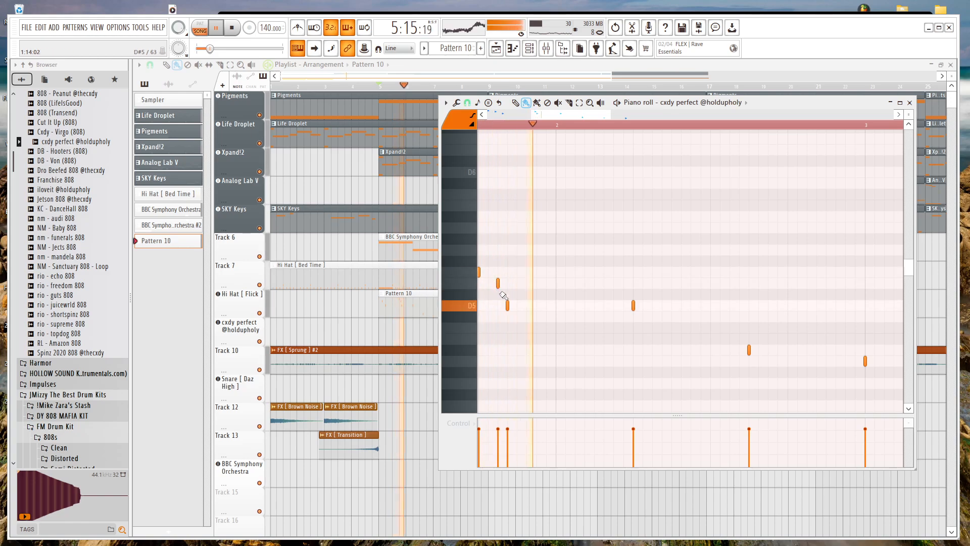
# Return the run's last D5 to step 15 of bar 1 and listen to the evenly spaced 808 notes.
pyautogui.scroll(-2, 530, 308)
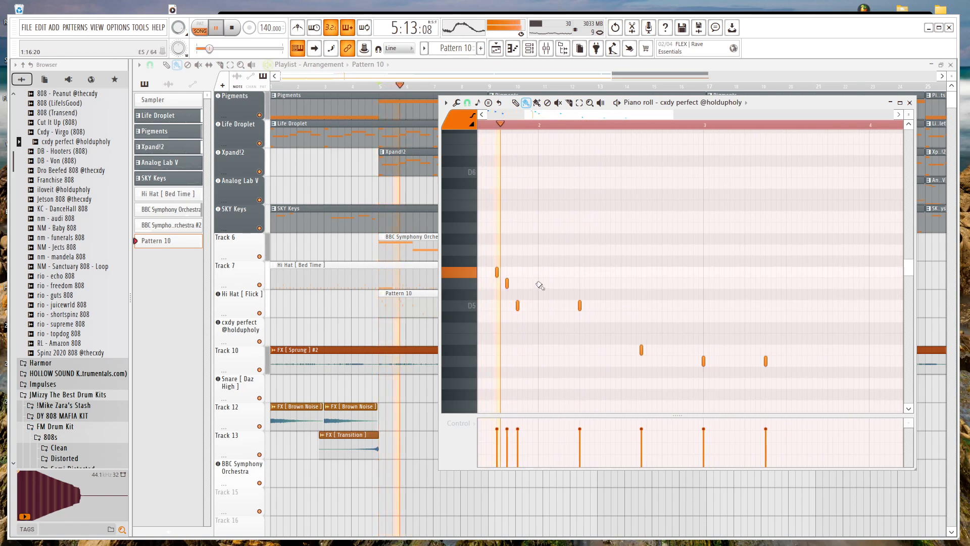
pyautogui.scroll(-2, 501, 307)
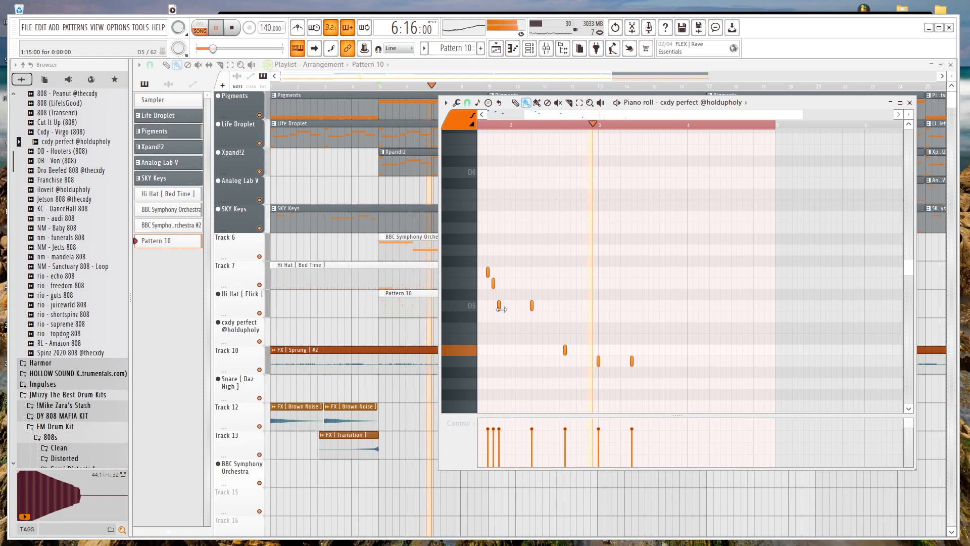
pyautogui.scroll(4, 501, 309)
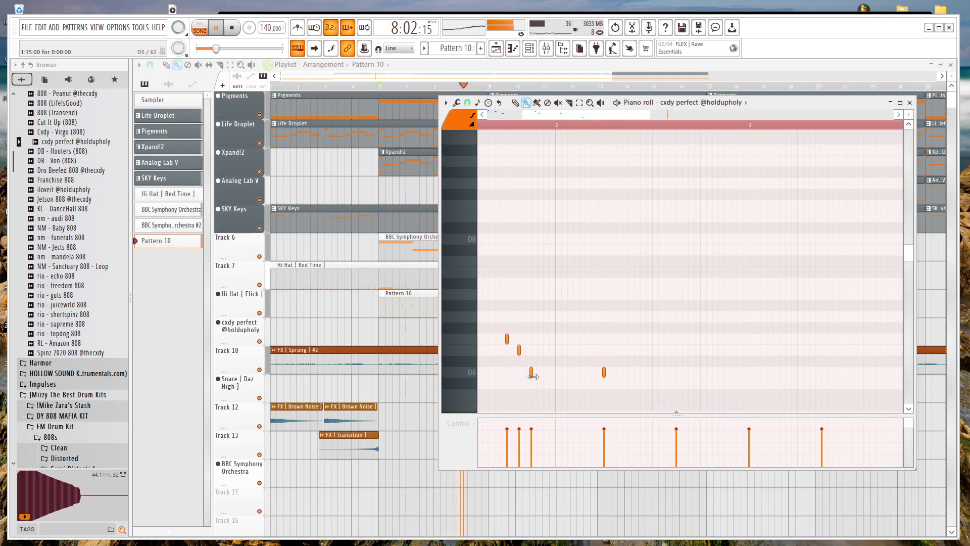
pyautogui.press('space')
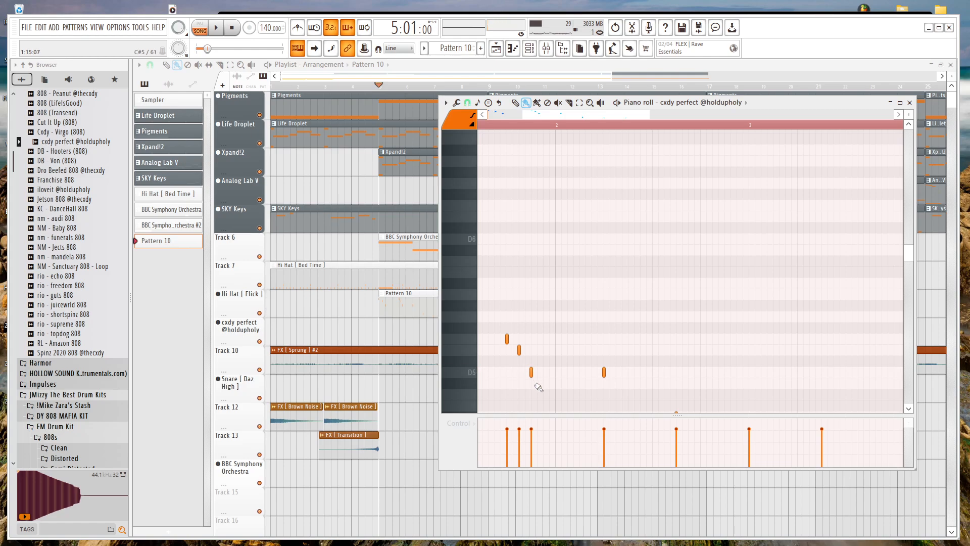
pyautogui.press('space')
pyautogui.scroll(-2, 595, 368)
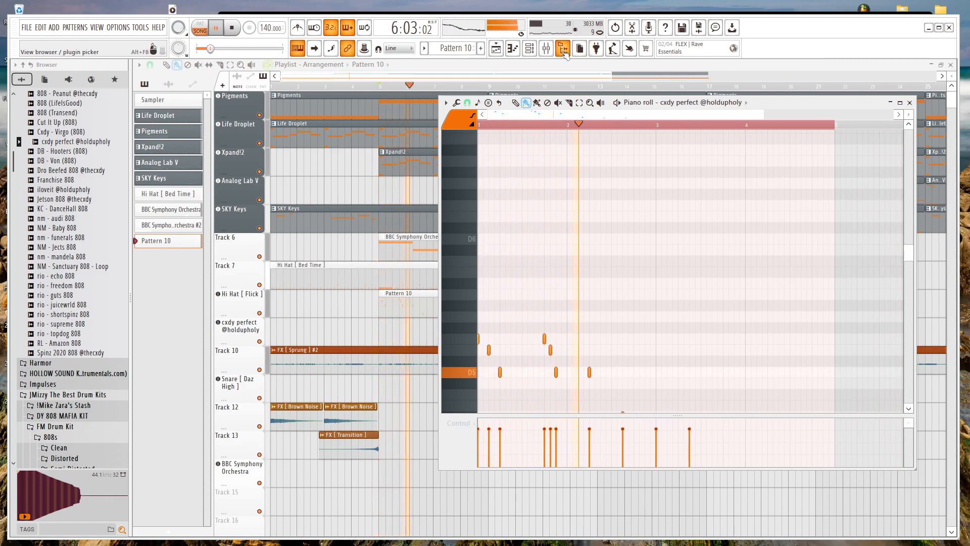
# Lower the F5 and E5 notes on steps 13 and 14 of bar 1 to D5 and listen to the run.
pyautogui.press('space')
pyautogui.scroll(-4, 566, 253)
pyautogui.scroll(2, 566, 263)
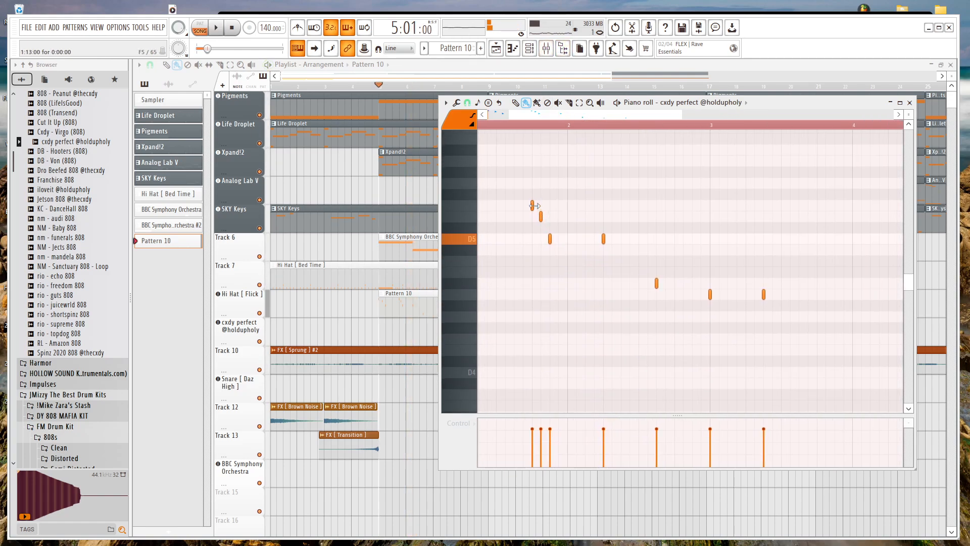
pyautogui.scroll(4, 541, 237)
pyautogui.moveTo(542, 217); pyautogui.dragTo(517, 238)
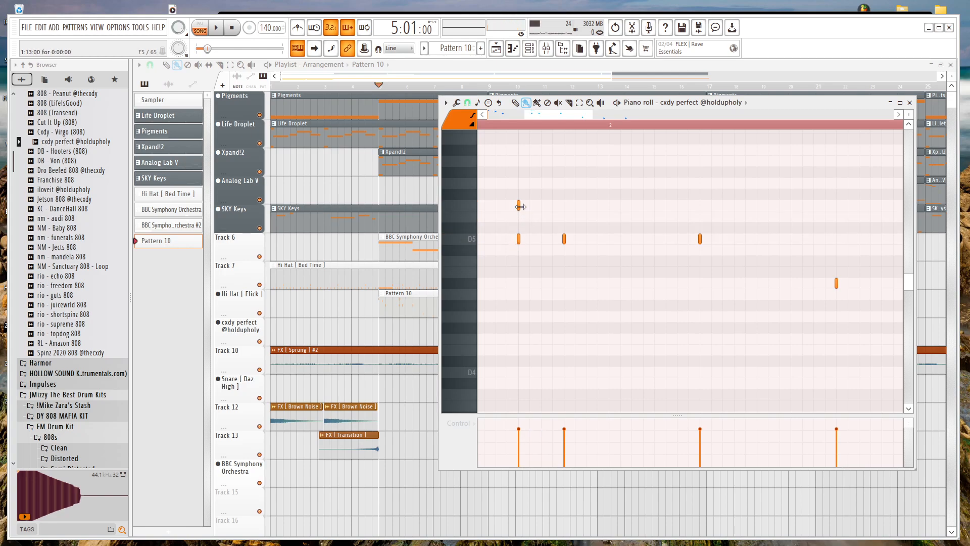
pyautogui.press('space')
pyautogui.scroll(-4, 551, 283)
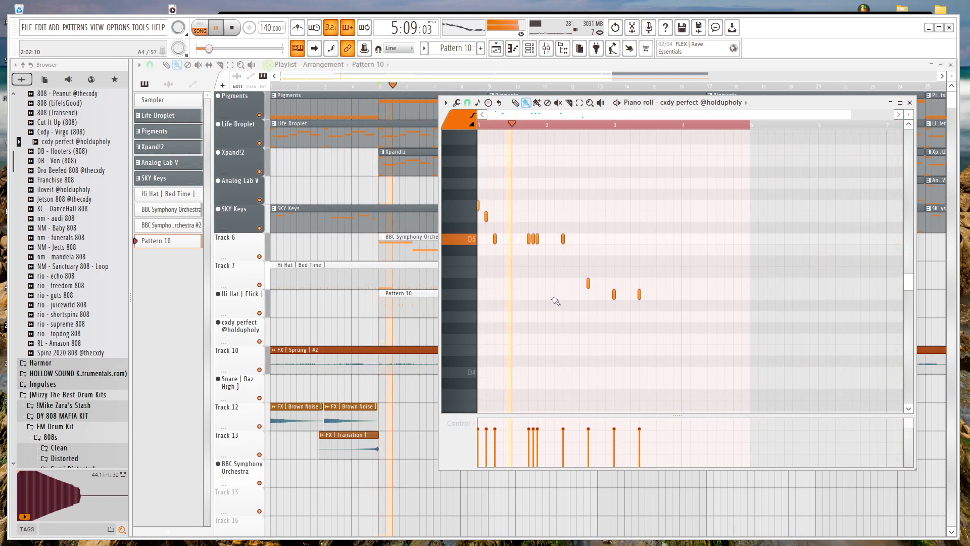
# Delete the 808 notes on steps 13 and 14 of bar 1, keeping only the D5 on step 15, and check with playback.
pyautogui.scroll(4, 503, 242)
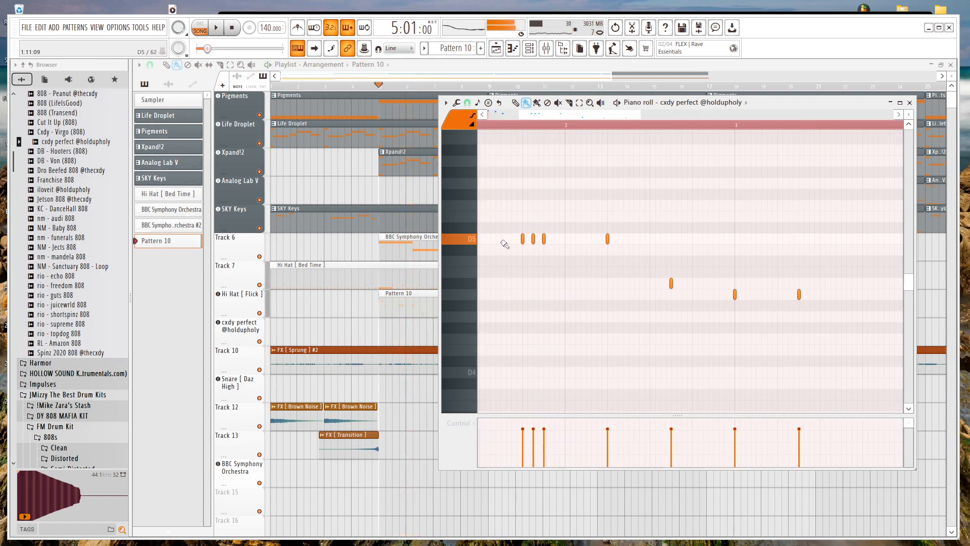
pyautogui.press('space')
pyautogui.press('space')
pyautogui.scroll(-4, 591, 239)
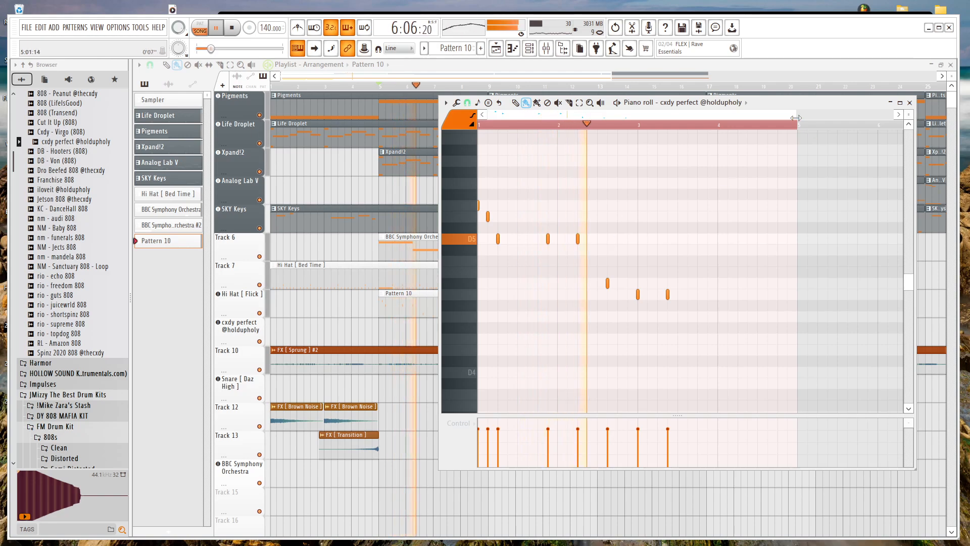
# Stop playback and switch from the piano roll to the mixer.
pyautogui.press('space')
pyautogui.press('F7')
pyautogui.click(555, 46)
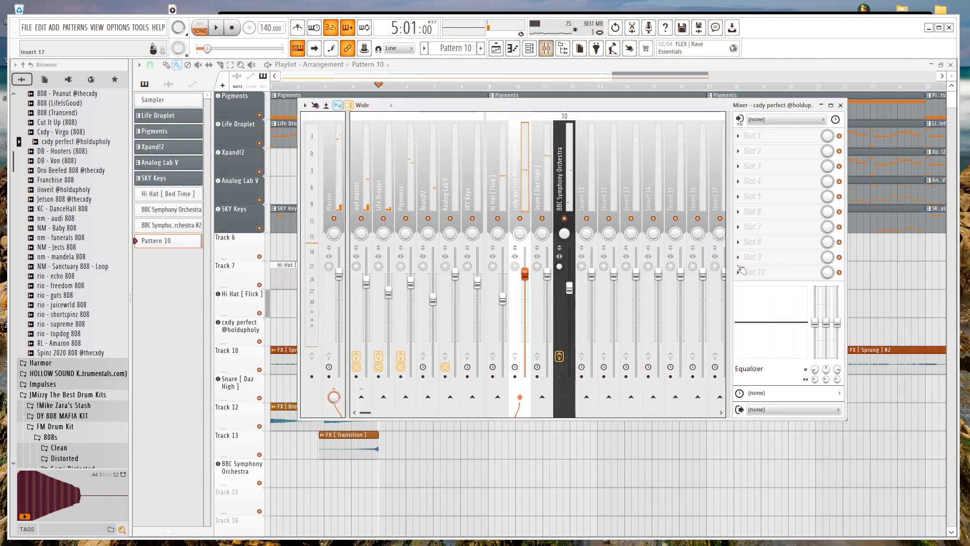
# Load Berzerk Distortion Mono in slot 5 of the BBC Symphony Orchestra mixer track and audition it.
pyautogui.click(558, 196)
pyautogui.click(748, 196)
pyautogui.moveTo(752, 210)
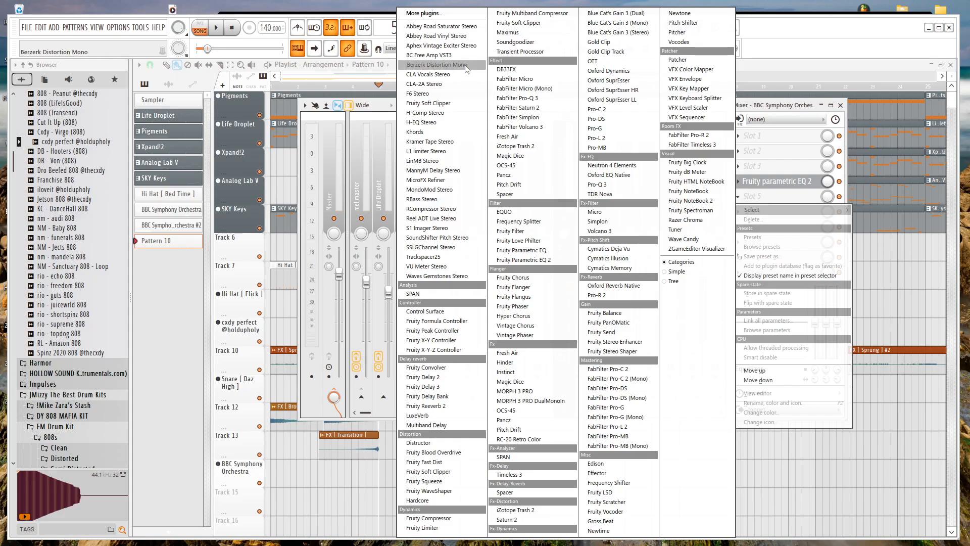
pyautogui.click(437, 65)
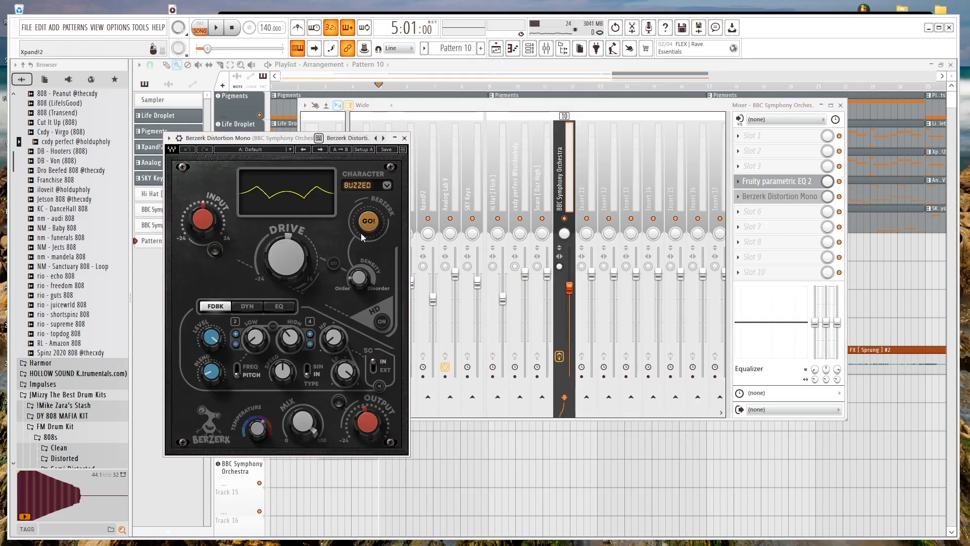
pyautogui.press('space')
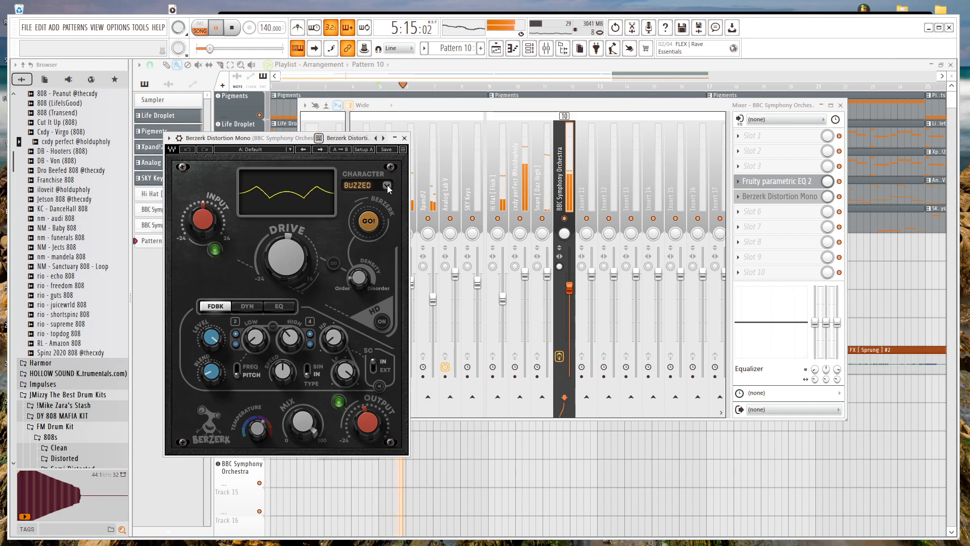
pyautogui.press('space')
# Delete Berzerk Distortion Mono from slot 5 of the BBC Symphony Orchestra mixer track.
pyautogui.click(738, 196)
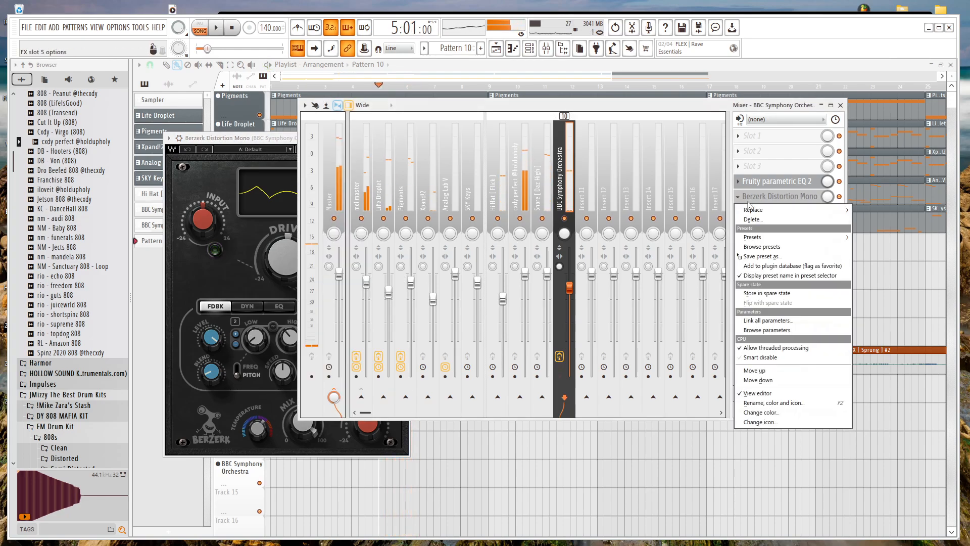
pyautogui.click(752, 219)
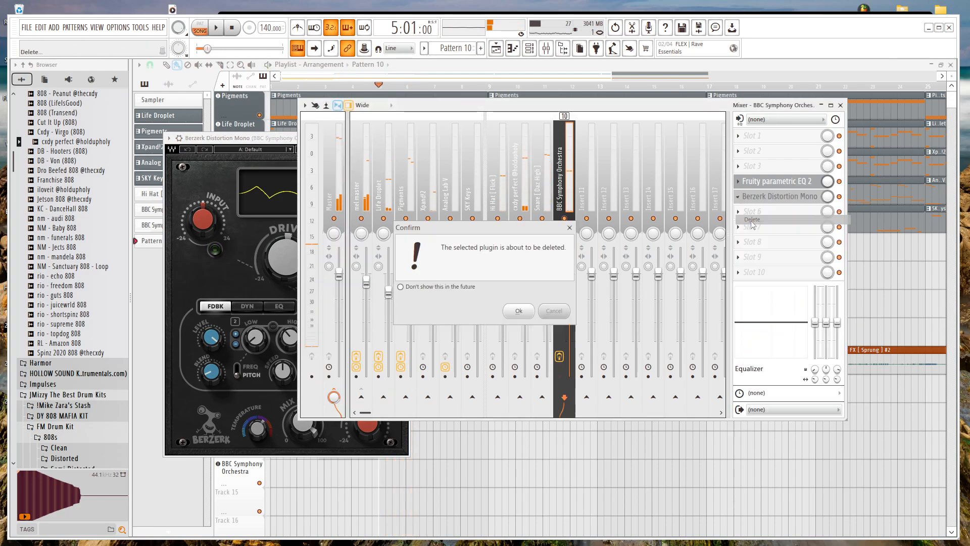
pyautogui.click(519, 311)
# Load Berzerk Distortion Mono in slot 5 of the cxdy perfect 808 mixer track.
pyautogui.click(521, 224)
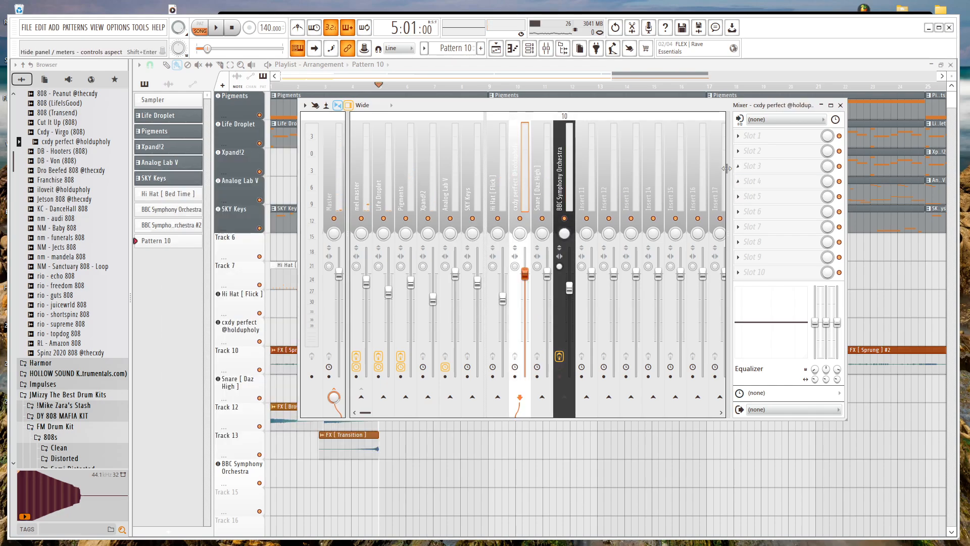
pyautogui.click(743, 198)
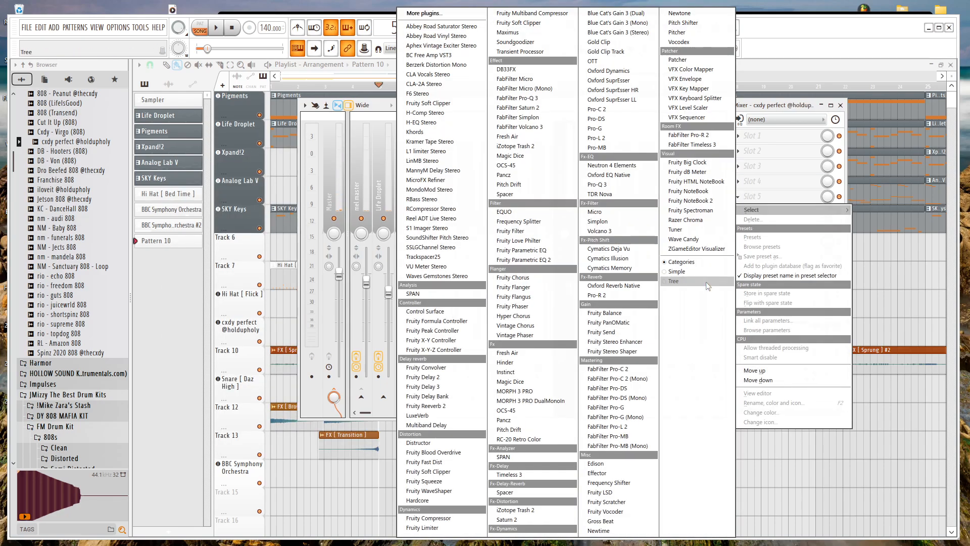
pyautogui.click(453, 65)
# Set the 808 distortion's character to Crushed during playback and mute the BBC Symphony Orchestra track.
pyautogui.press('space')
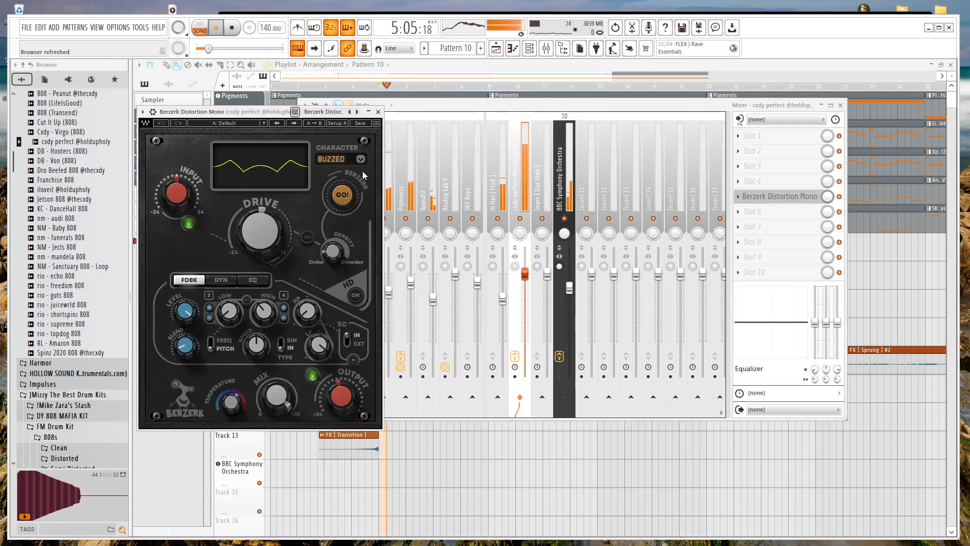
pyautogui.click(361, 164)
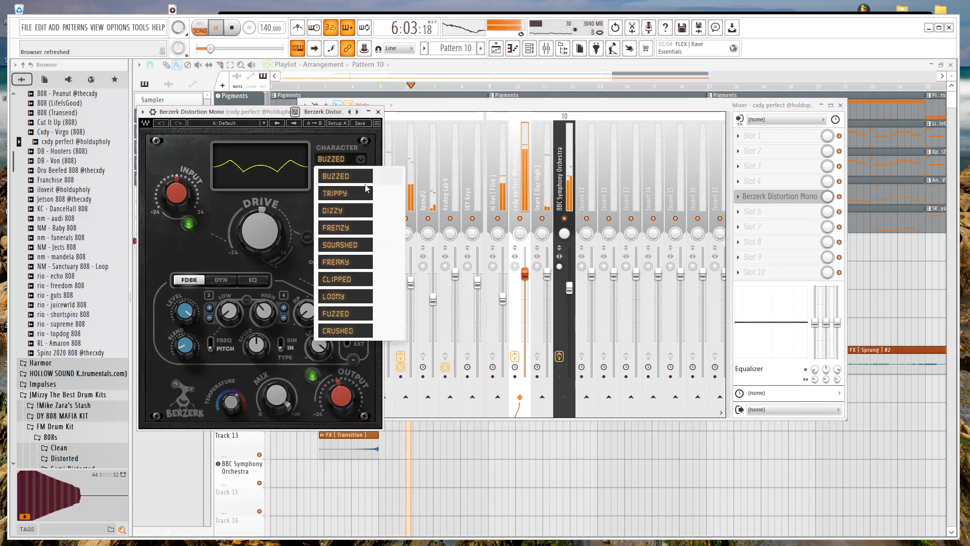
pyautogui.click(362, 332)
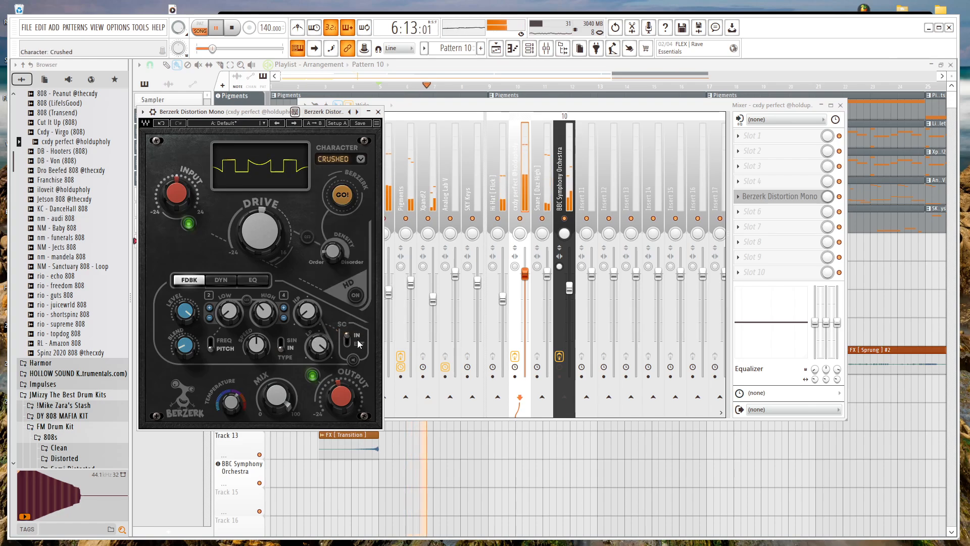
pyautogui.click(564, 218)
pyautogui.click(256, 140)
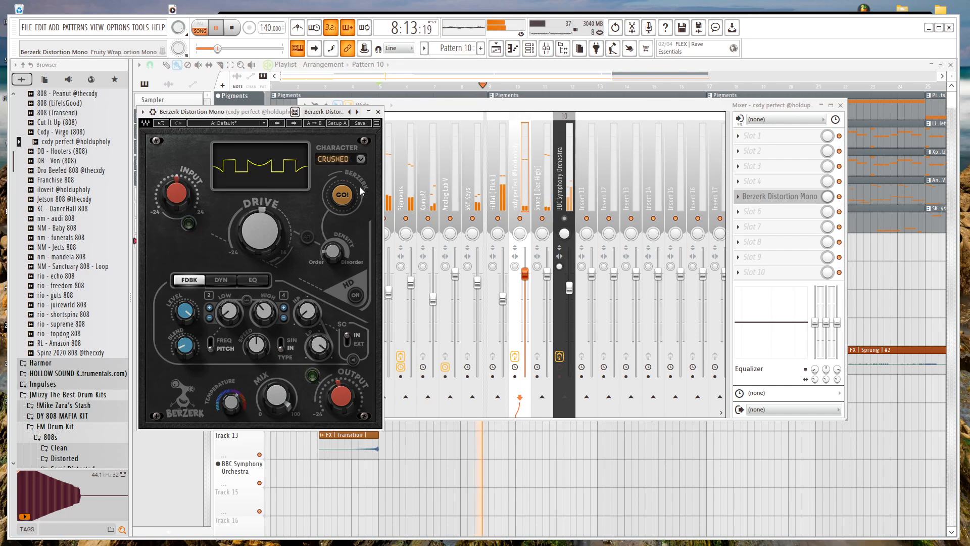
# Set the 808 distortion's character to Buzzed and audition the sound.
pyautogui.click(363, 162)
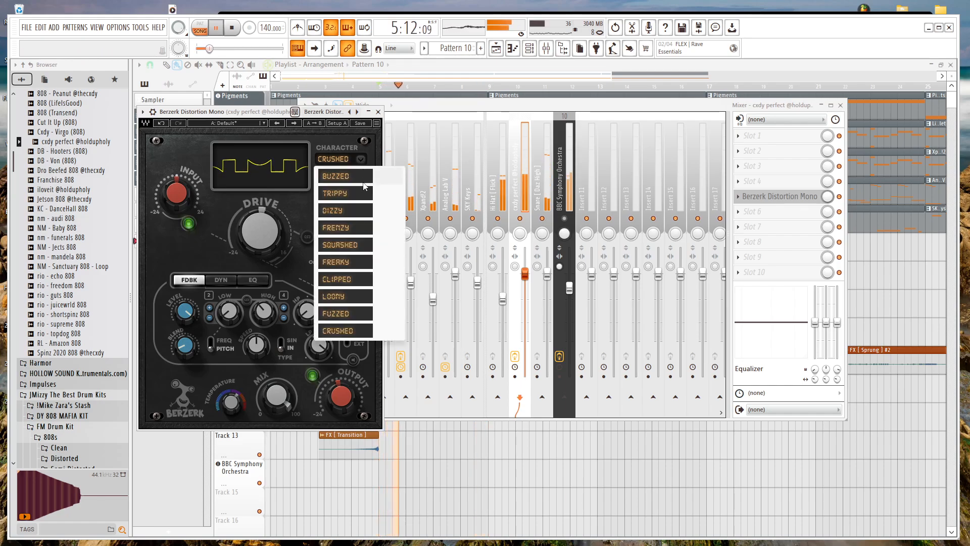
pyautogui.click(357, 177)
pyautogui.press('space')
pyautogui.moveTo(272, 111); pyautogui.dragTo(267, 111)
pyautogui.press('space')
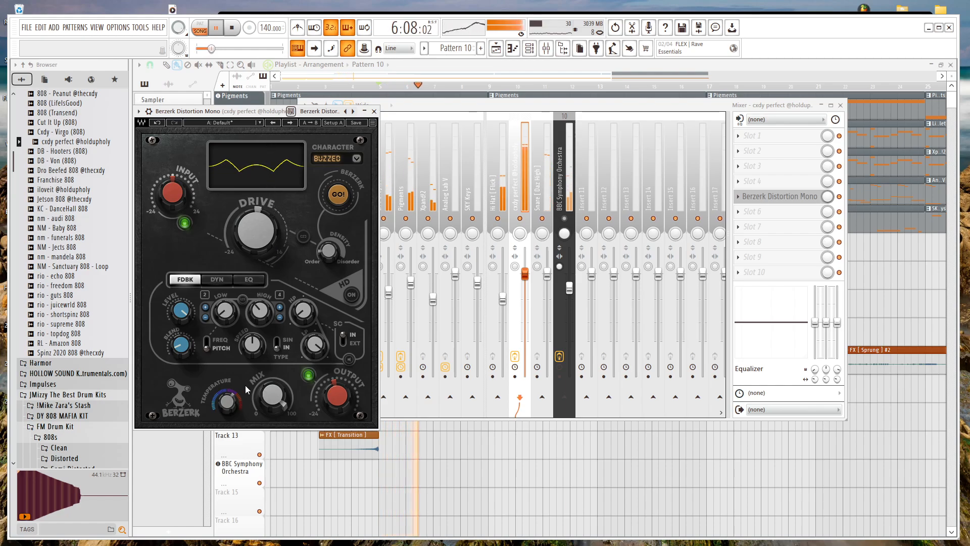
# Set the 808 distortion's character to Squashed and restart playback to hear it.
pyautogui.click(355, 160)
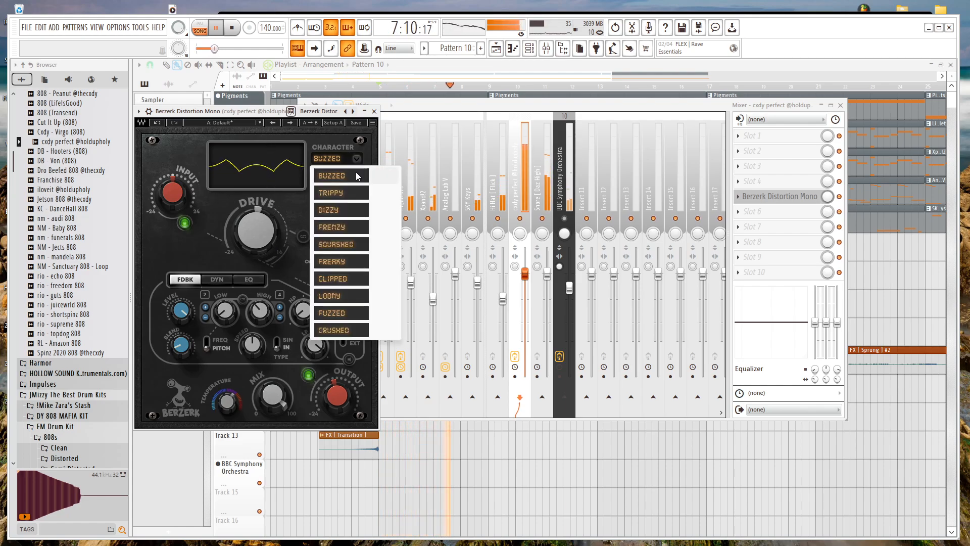
pyautogui.click(331, 236)
pyautogui.press('space')
pyautogui.press('space')
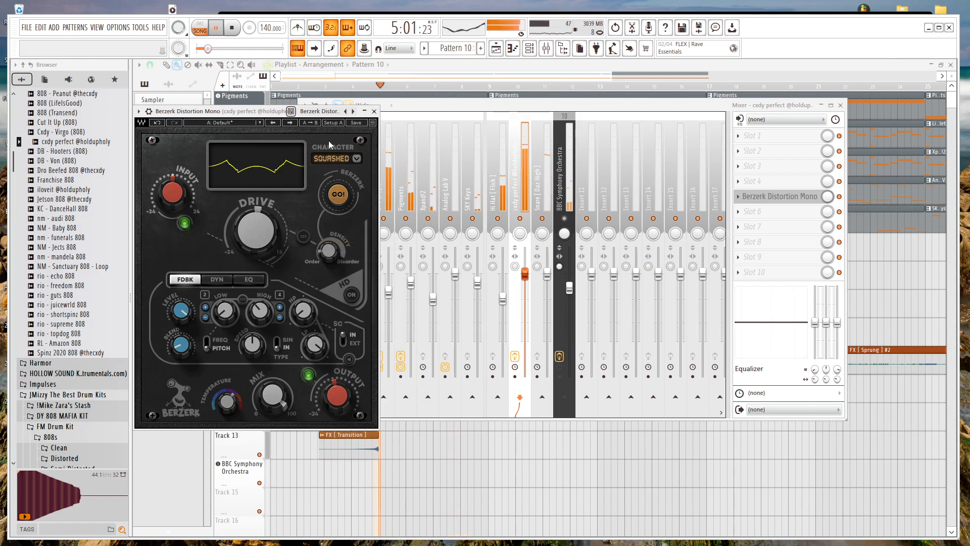
# Replace Berzerk Distortion Mono in slot 5 of the 808's mixer track with Magma BB Tubes Mono.
pyautogui.press('space')
pyautogui.rightClick(774, 199)
pyautogui.moveTo(774, 210)
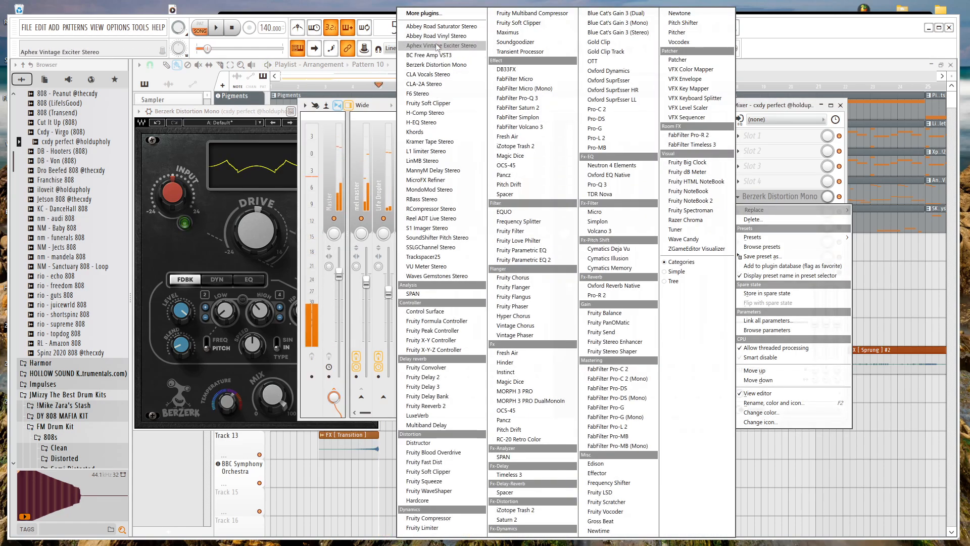
pyautogui.click(423, 13)
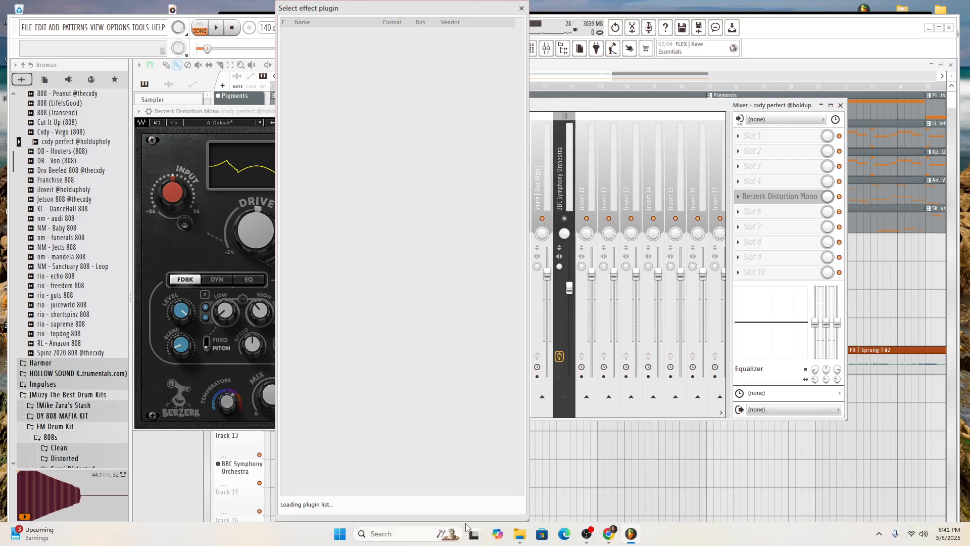
pyautogui.click(410, 502)
pyautogui.write('MAGm')
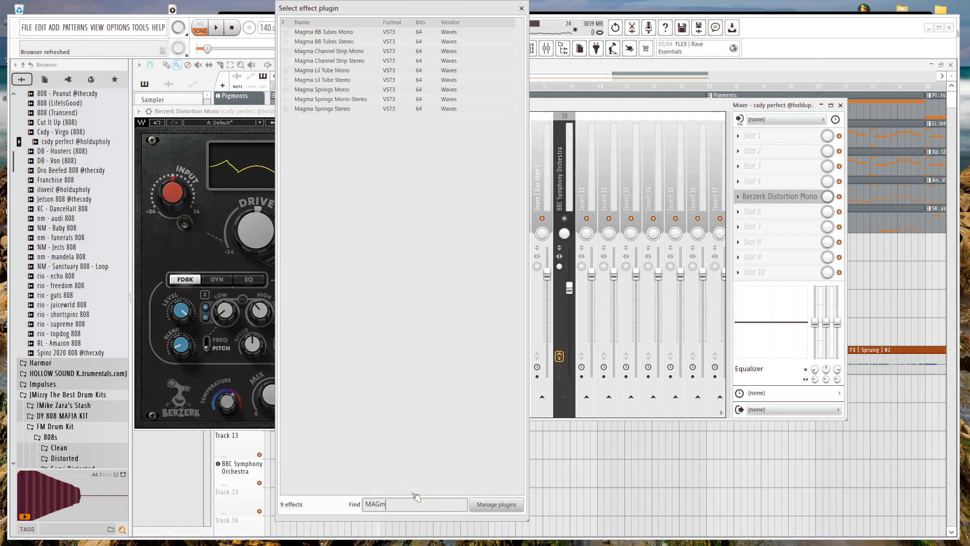
pyautogui.doubleClick(336, 33)
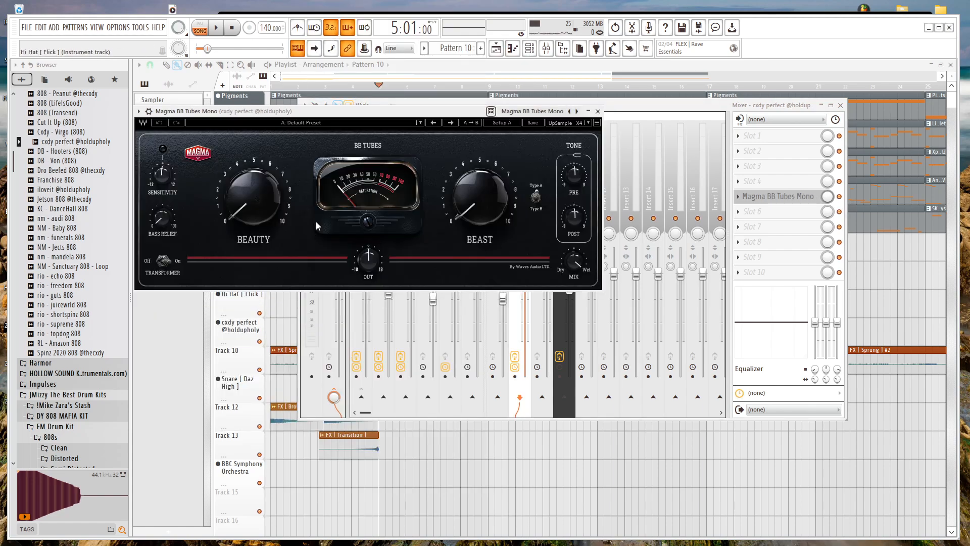
# Load the 808Kik-Bass Mono artist preset in Magma BB Tubes and play the arrangement to hear it.
pyautogui.click(323, 127)
pyautogui.moveTo(393, 237)
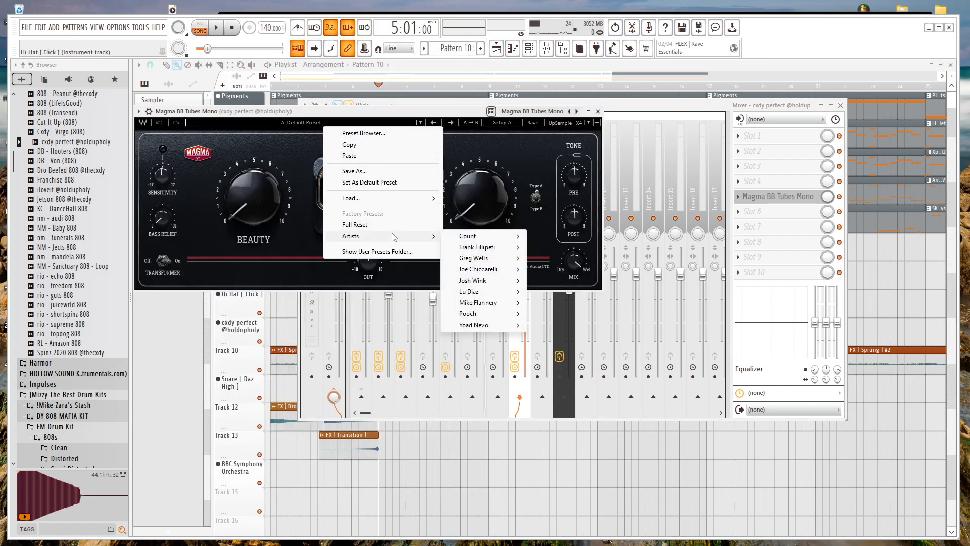
pyautogui.moveTo(488, 286)
pyautogui.click(567, 280)
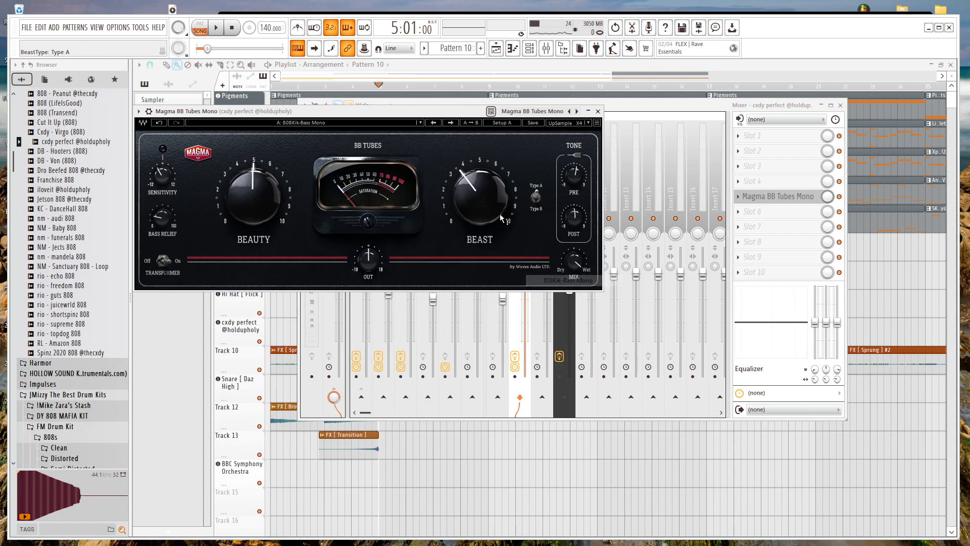
pyautogui.press('space')
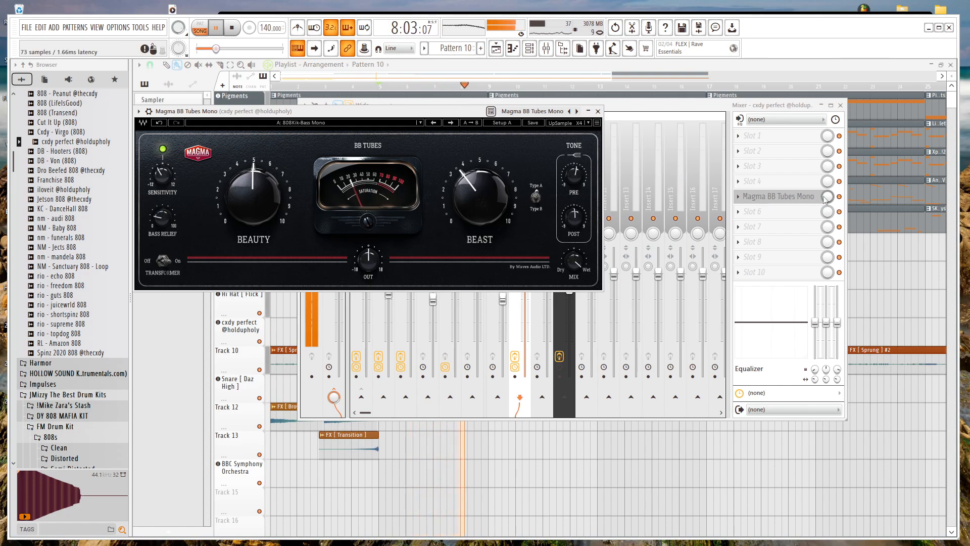
# Compare the 808 with Magma BB Tubes bypassed and enabled, and adjust the plugin's output to about 0.3 dB.
pyautogui.click(841, 200)
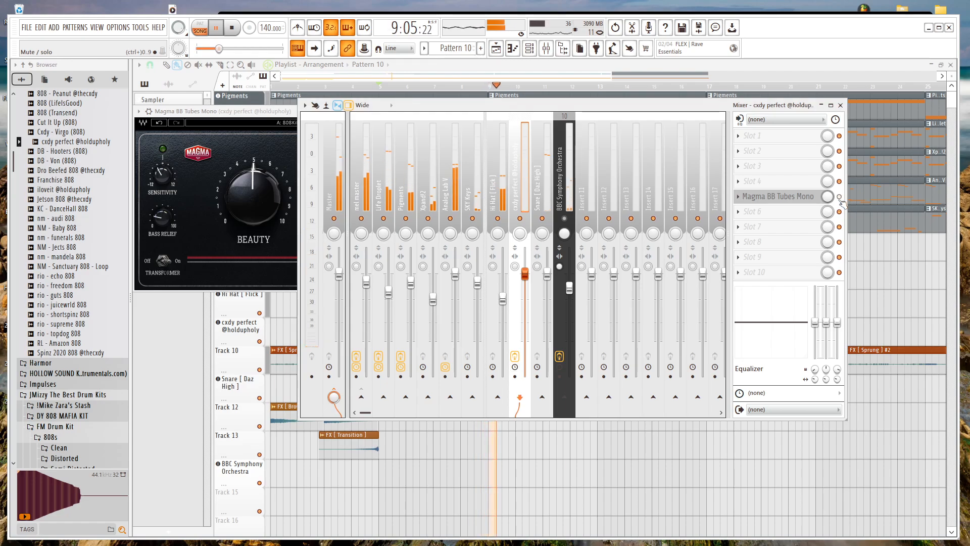
pyautogui.press('space')
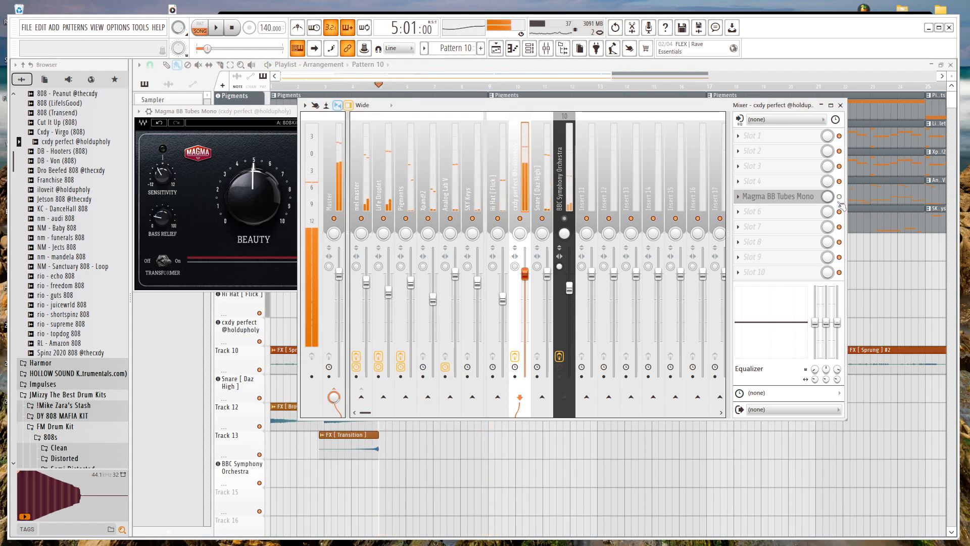
pyautogui.click(755, 197)
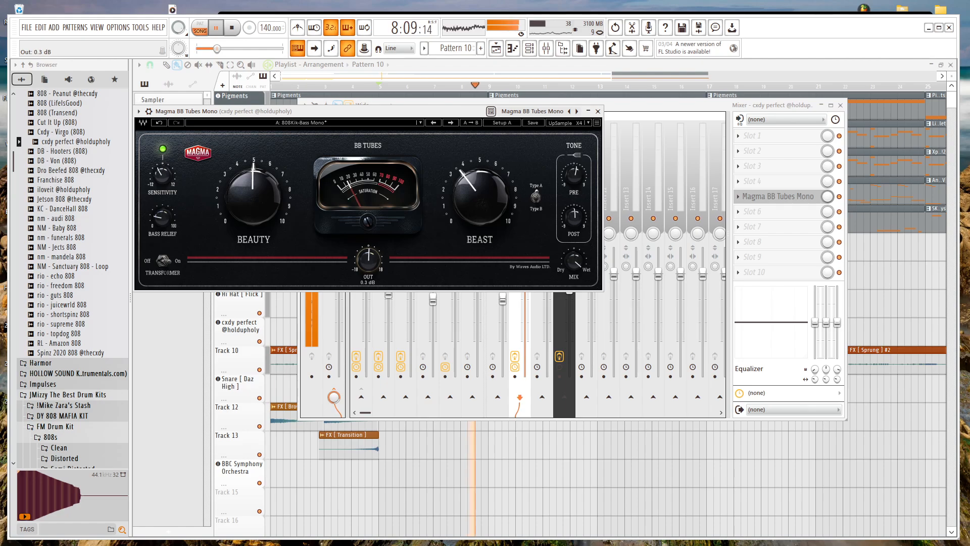
pyautogui.press('space')
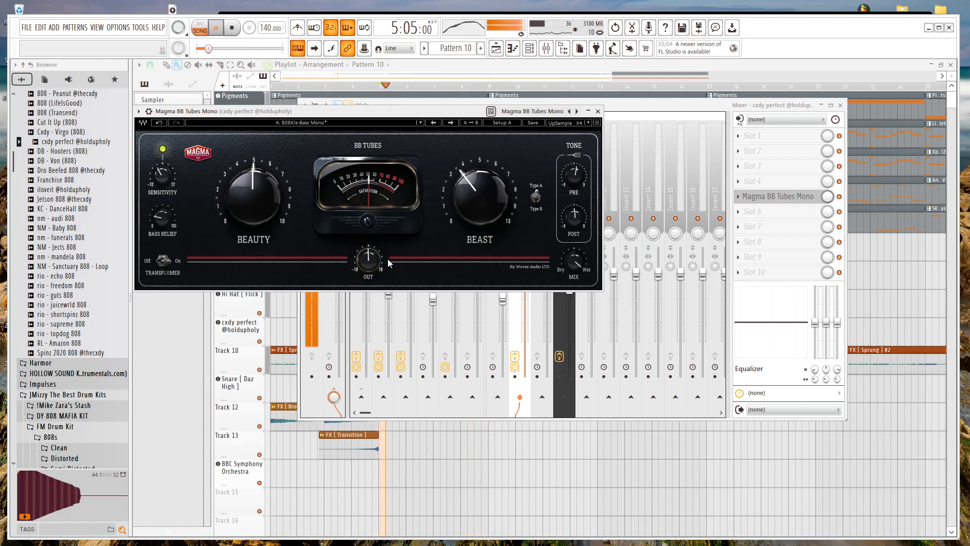
# In the 808's piano roll, raise the D5 note at the end of bar 1 to A#5 and audition it.
pyautogui.click(649, 105)
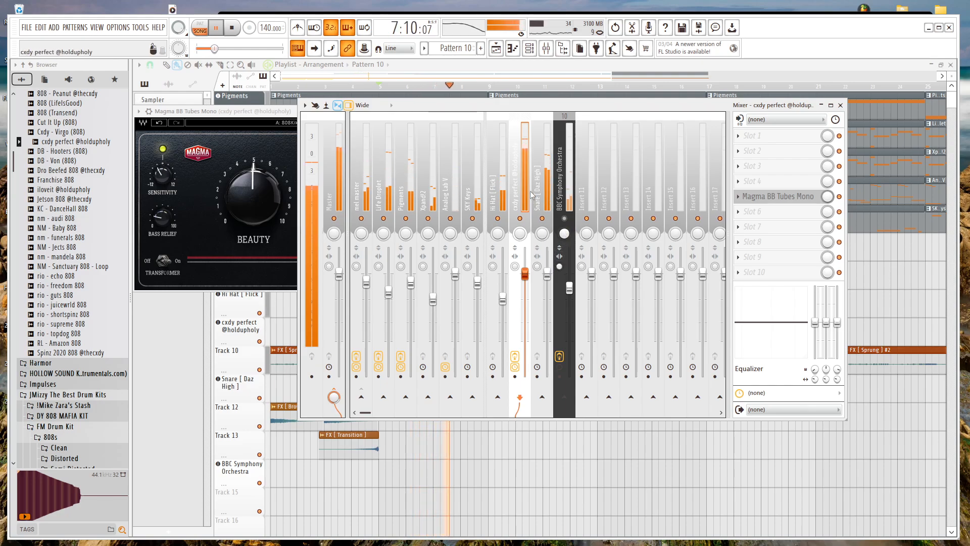
pyautogui.scroll(6, 71, 273)
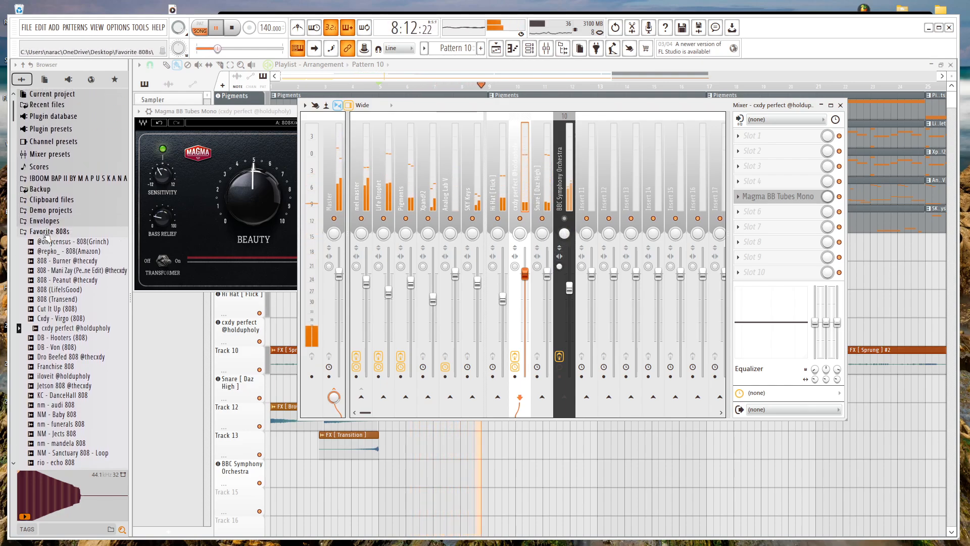
pyautogui.click(513, 48)
pyautogui.press('space')
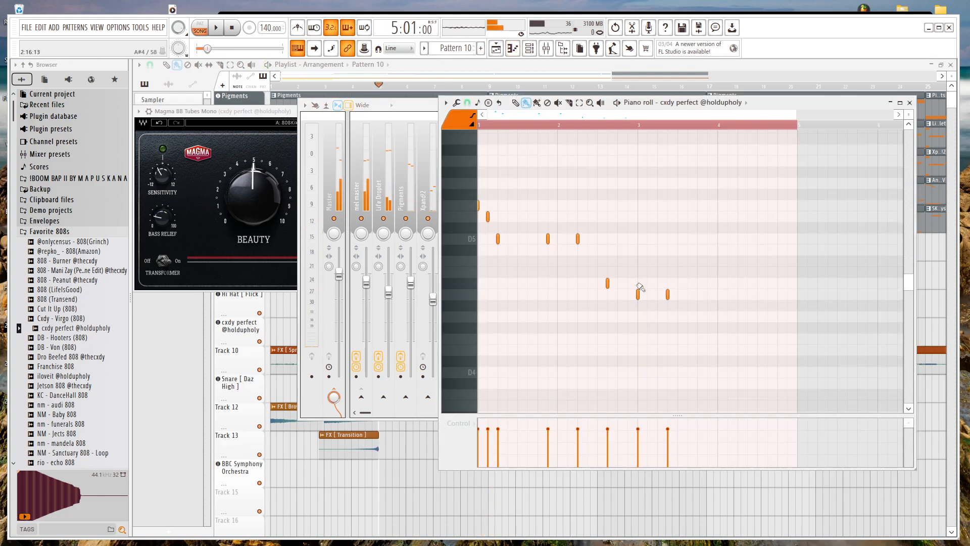
pyautogui.keyDown('ctrl'); pyautogui.scroll(-2, 580, 275); pyautogui.keyUp('ctrl')
pyautogui.press('space')
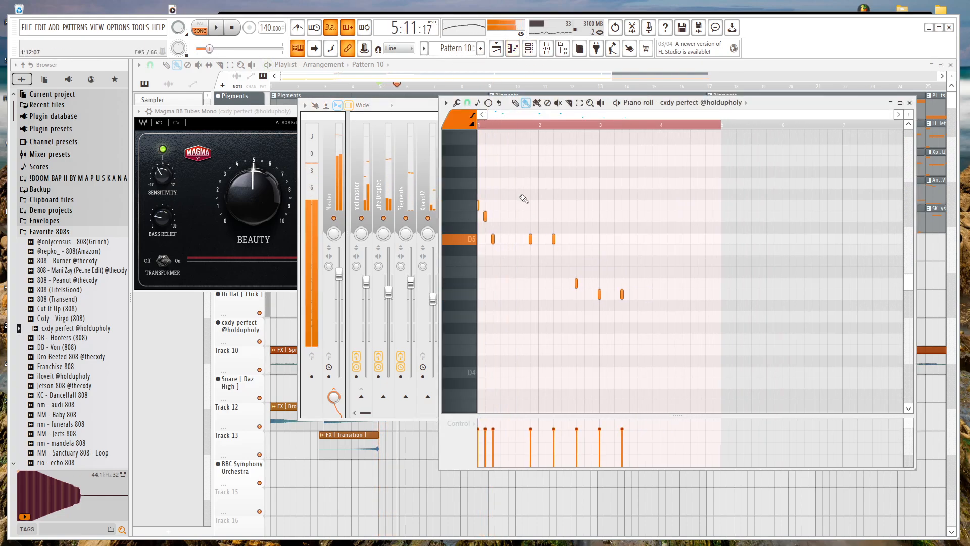
pyautogui.moveTo(530, 241); pyautogui.dragTo(530, 146)
pyautogui.press('space')
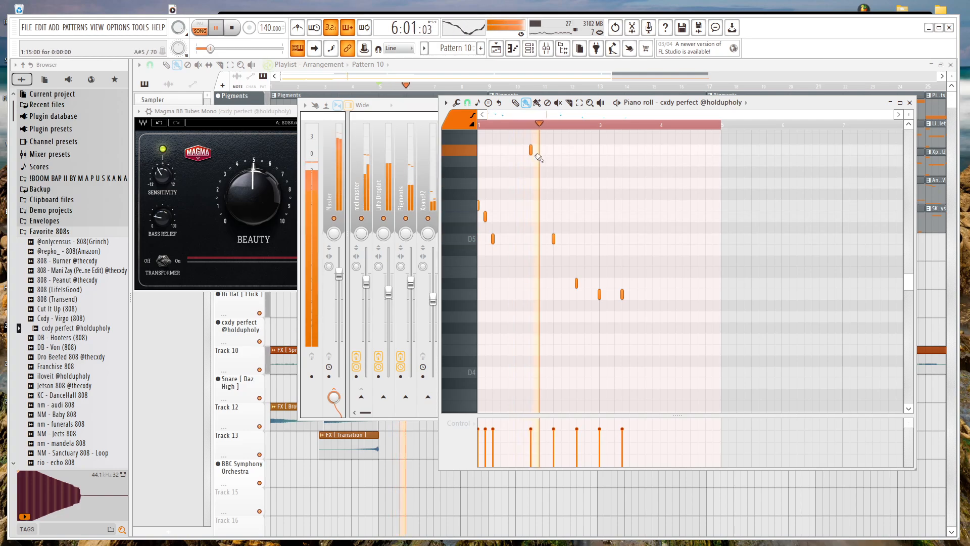
pyautogui.press('space')
pyautogui.press('space')
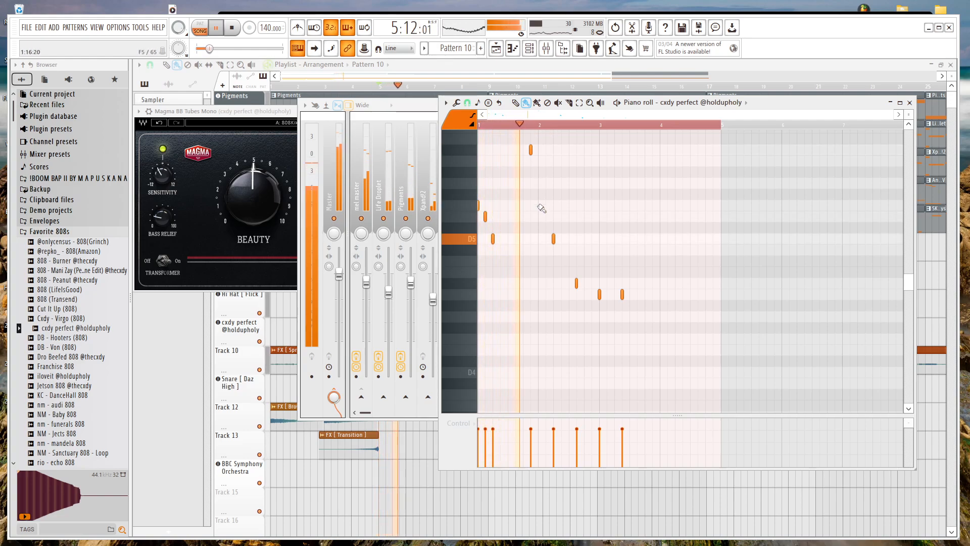
# Raise the 808's A#4 note in the second half of bar 2 to D6 and nudge it slightly later.
pyautogui.press('space')
pyautogui.scroll(4, 575, 238)
pyautogui.scroll(-1, 522, 239)
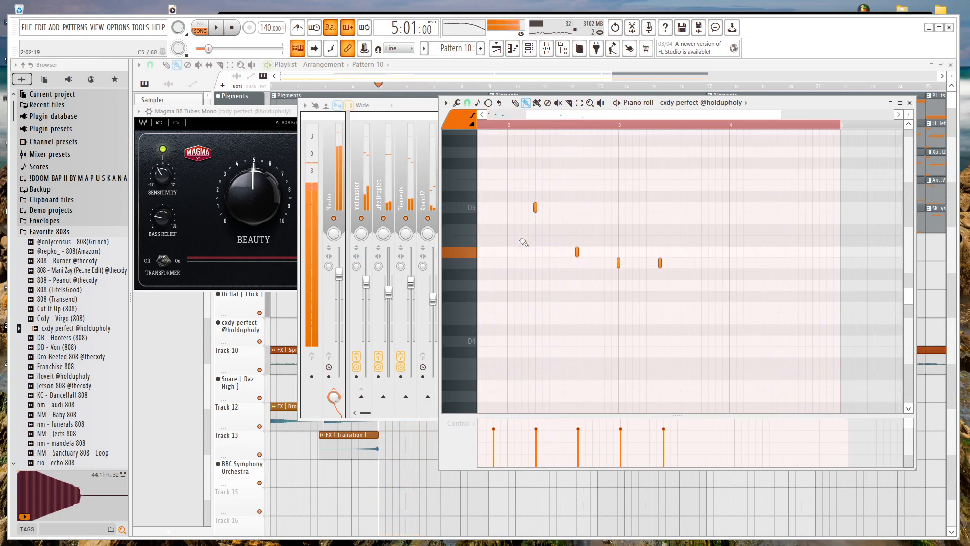
pyautogui.scroll(-2, 520, 238)
pyautogui.scroll(3, 545, 227)
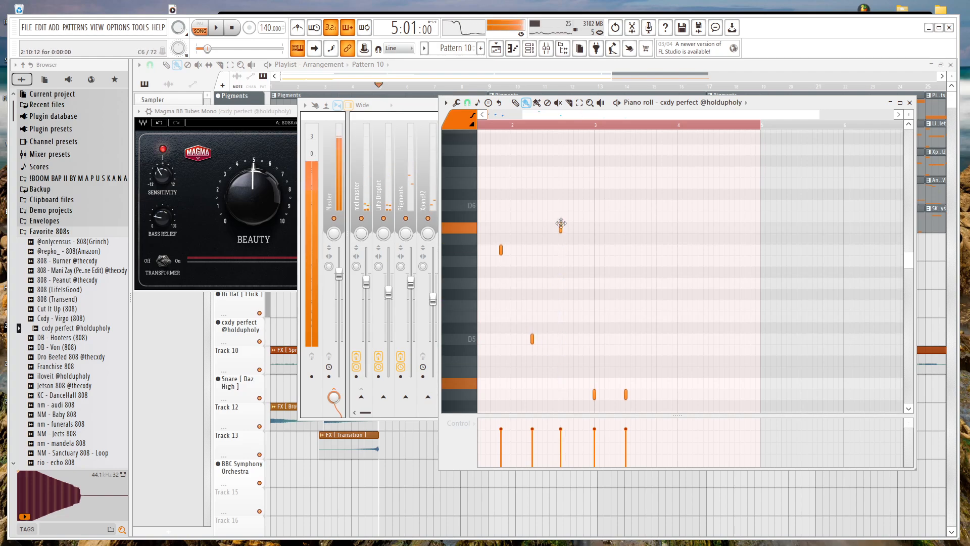
pyautogui.moveTo(561, 211); pyautogui.dragTo(559, 200)
pyautogui.press('space')
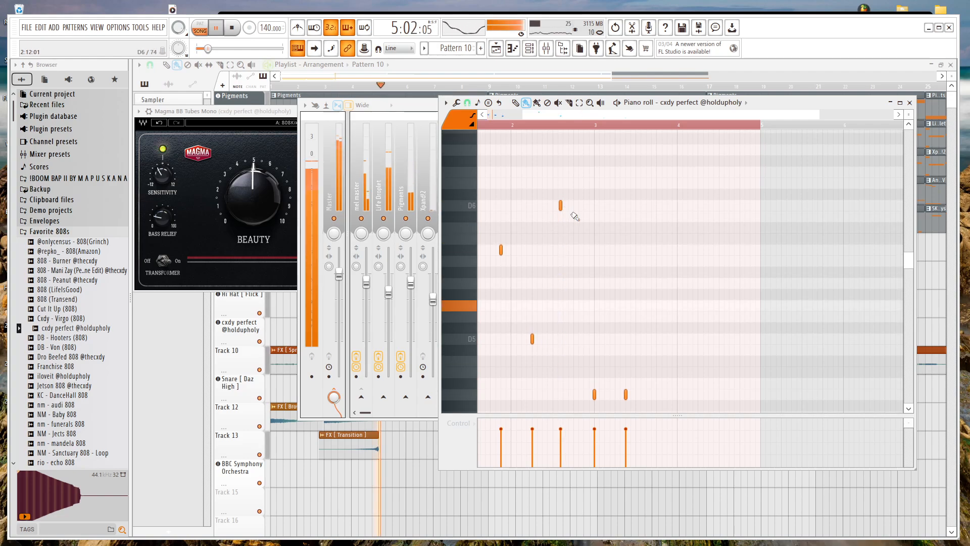
pyautogui.scroll(-1, 574, 227)
pyautogui.scroll(2, 575, 229)
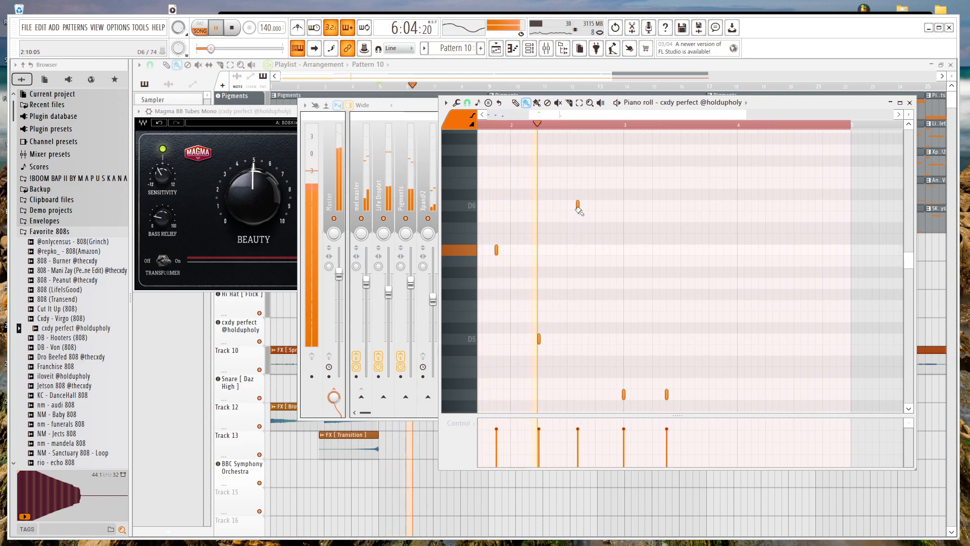
pyautogui.moveTo(579, 211); pyautogui.dragTo(580, 207)
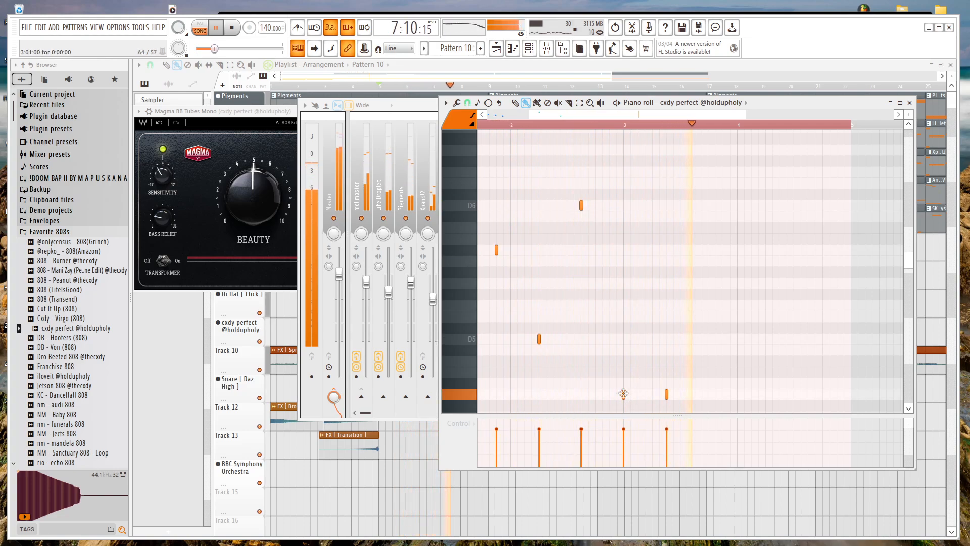
# Raise the 808 note at the start of bar 3 to A5 and audition the pattern.
pyautogui.press('space')
pyautogui.moveTo(623, 394); pyautogui.dragTo(612, 249)
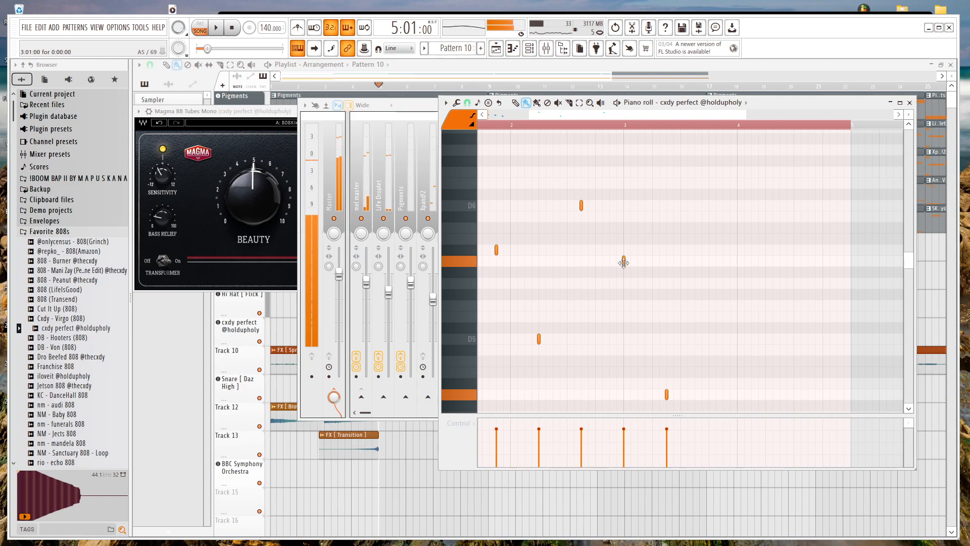
pyautogui.press('space')
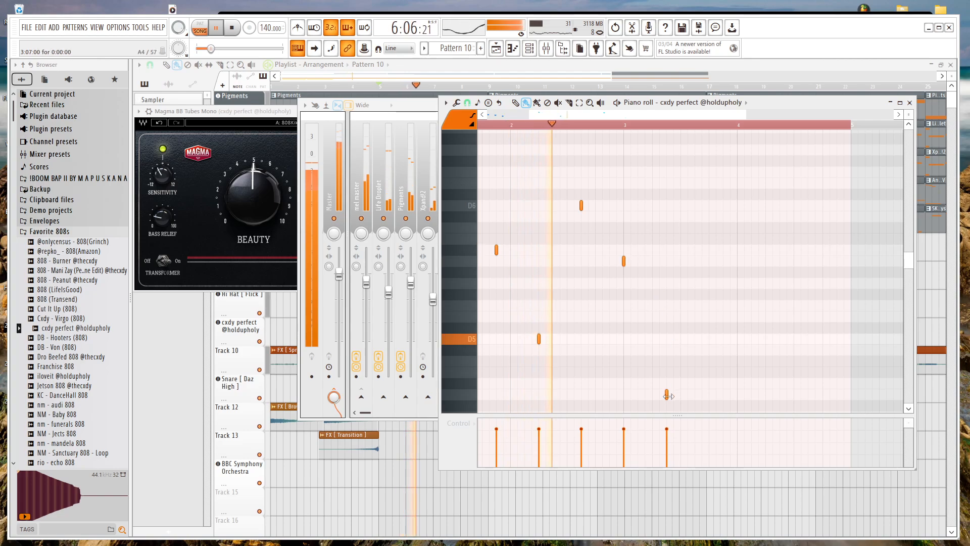
# Move the last 808 note to F5 at step 3 of bar 3 and add an E5 note at step 5.
pyautogui.moveTo(667, 394); pyautogui.dragTo(632, 267)
pyautogui.press('space')
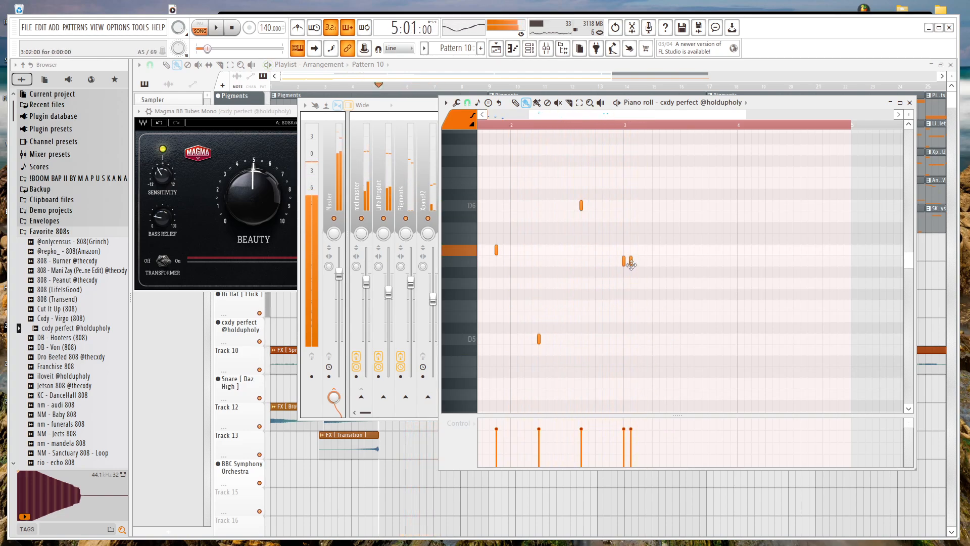
pyautogui.scroll(2, 630, 264)
pyautogui.moveTo(628, 278); pyautogui.dragTo(634, 305)
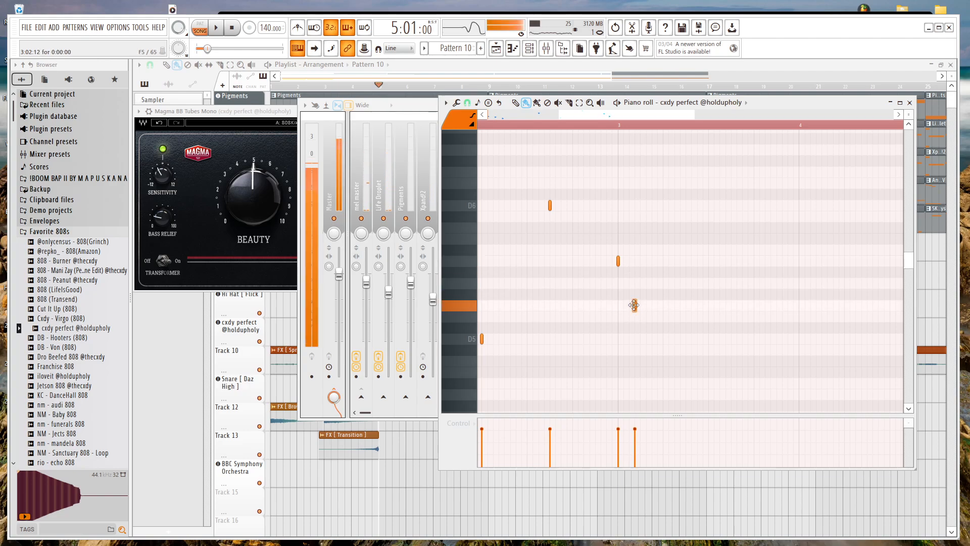
pyautogui.scroll(-2, 622, 314)
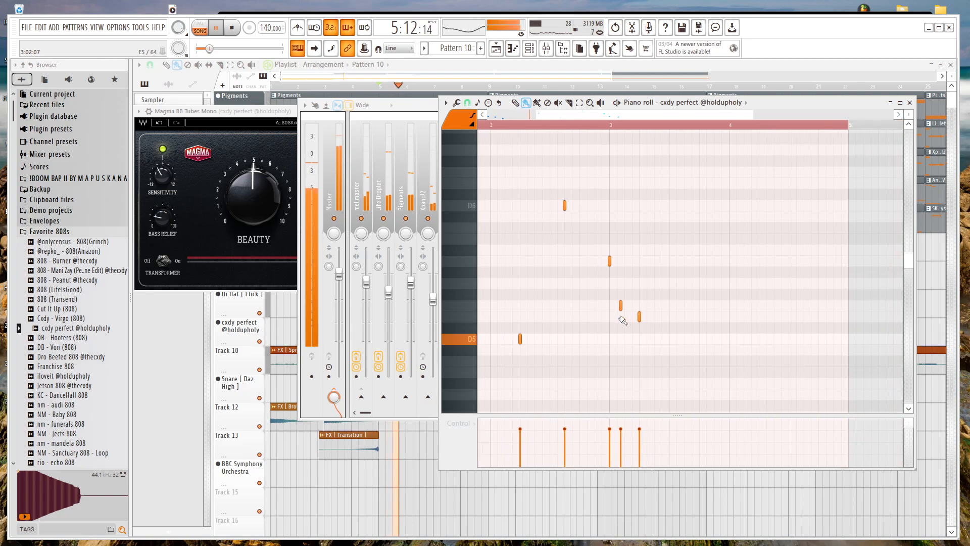
pyautogui.moveTo(620, 310); pyautogui.dragTo(625, 310)
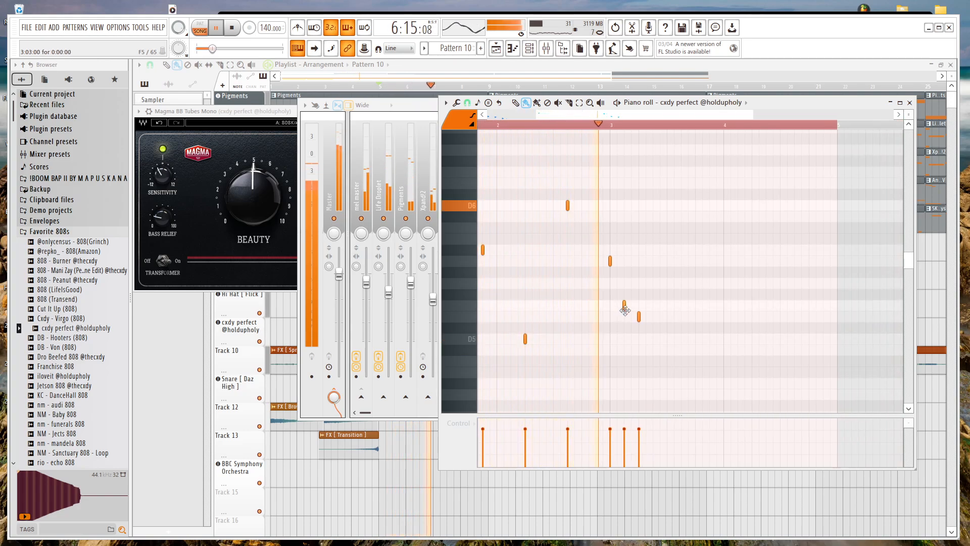
# Try the 808 note at step 5 of bar 3 on F5, return it to E5, and audition the pattern.
pyautogui.press('space')
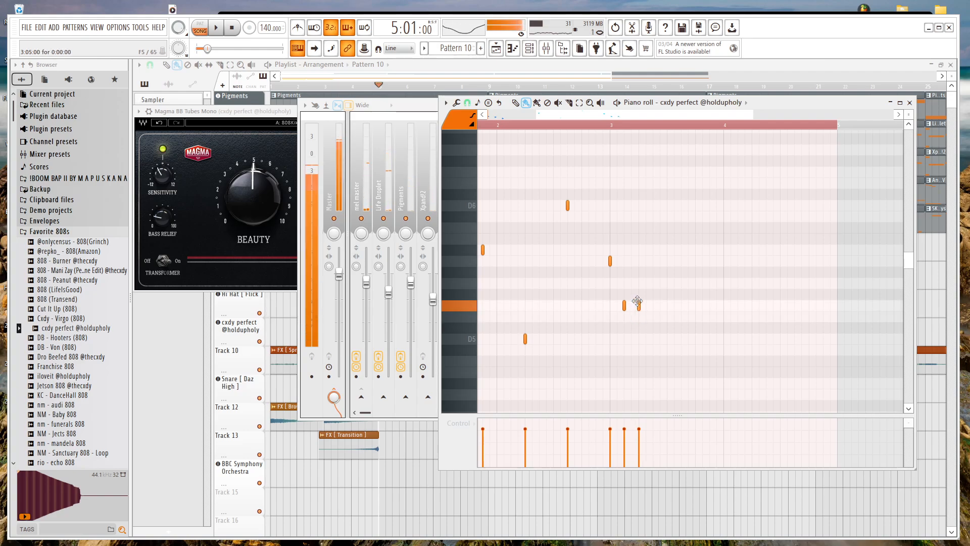
pyautogui.click(639, 305)
pyautogui.press('space')
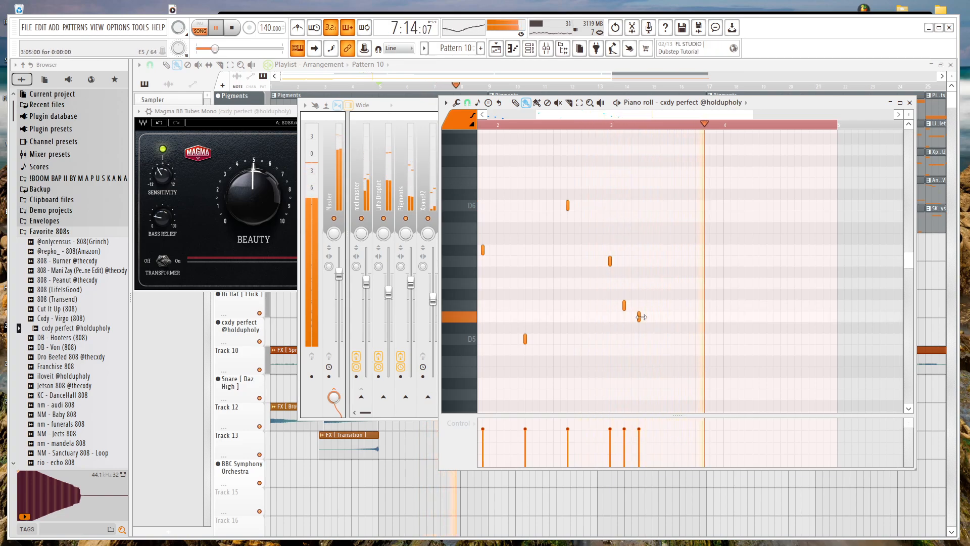
pyautogui.press('space')
# Try an extra 808 note around D6 in bar 4 and delete it.
pyautogui.click(759, 205)
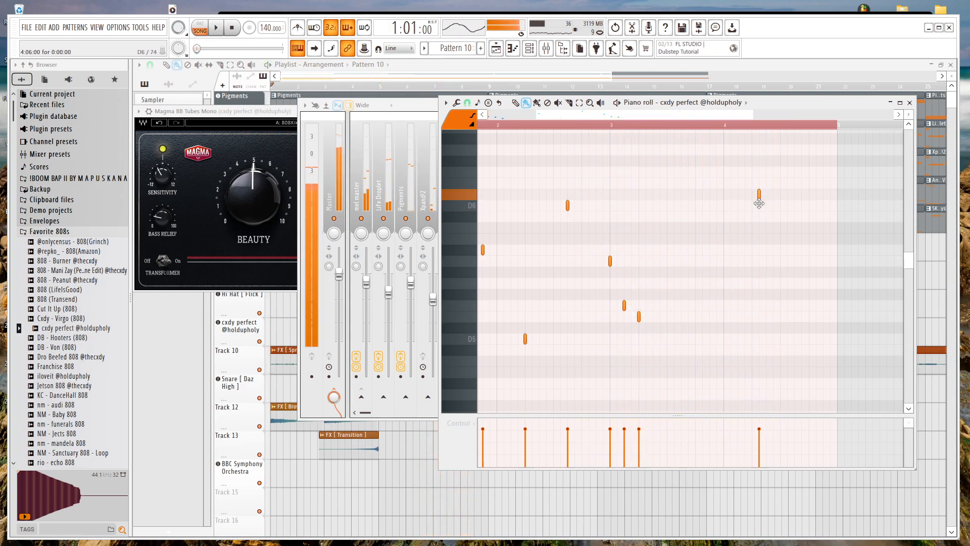
pyautogui.moveTo(738, 214); pyautogui.dragTo(735, 227)
pyautogui.rightClick(735, 228)
# Duplicate the last six 808 notes one semitone lower, starting the copy at step 13 of bar 3.
pyautogui.press('space')
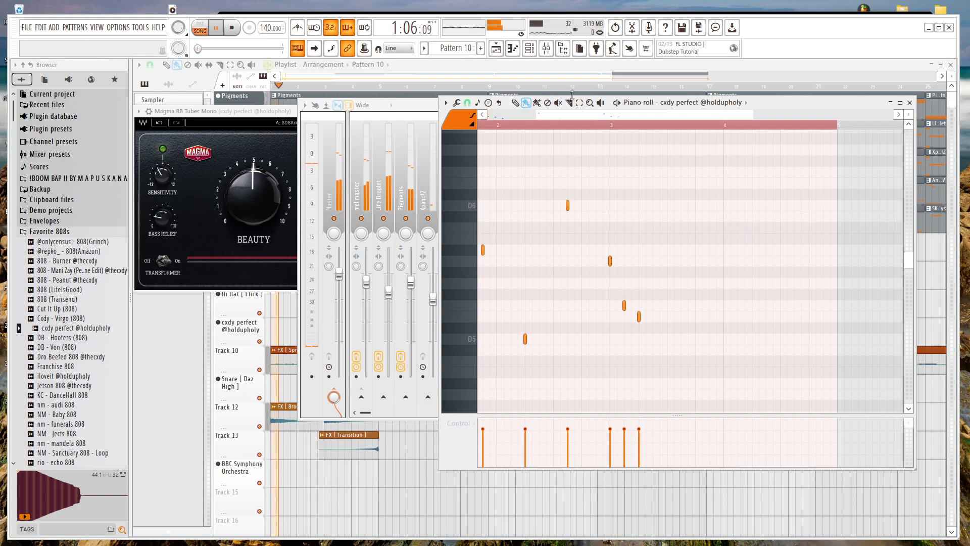
pyautogui.press('space')
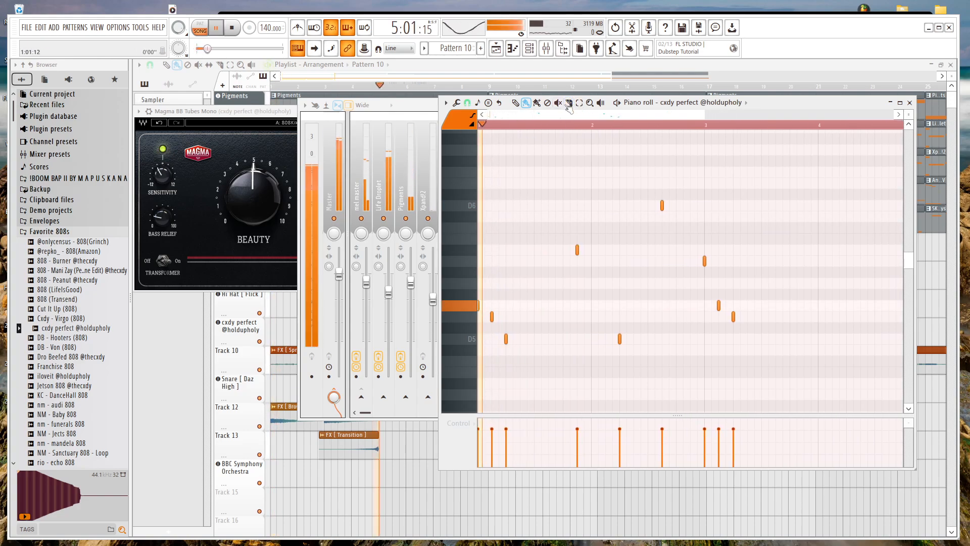
pyautogui.click(579, 102)
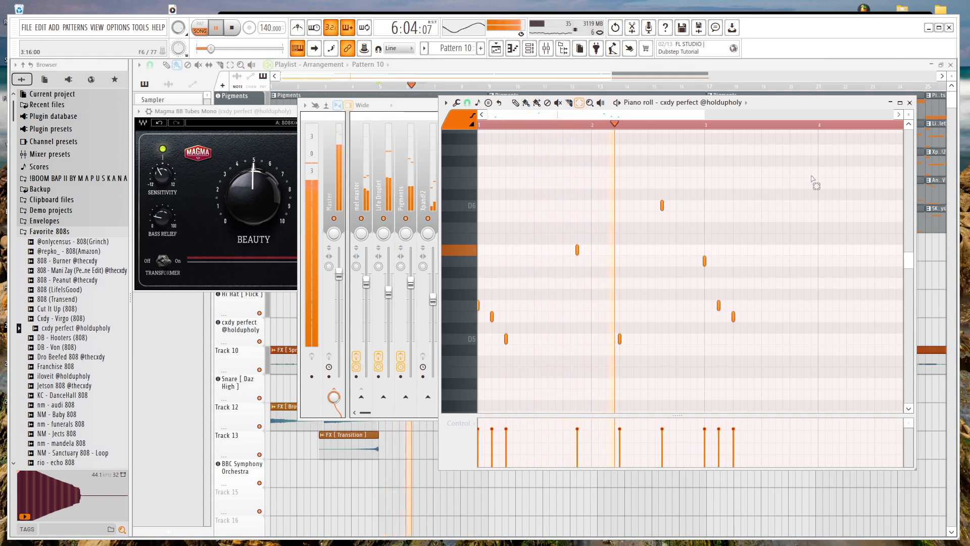
pyautogui.moveTo(810, 168); pyautogui.dragTo(567, 397)
pyautogui.press('space')
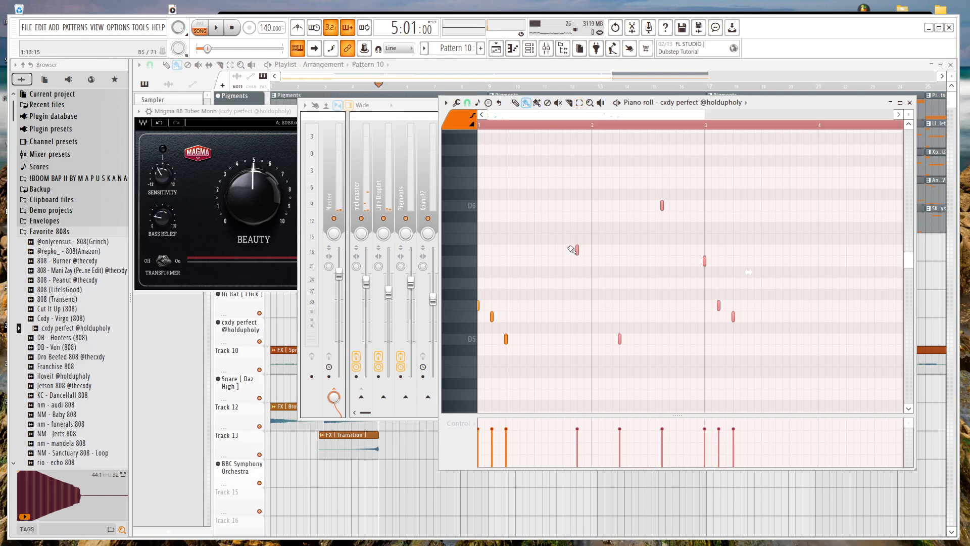
pyautogui.press('space')
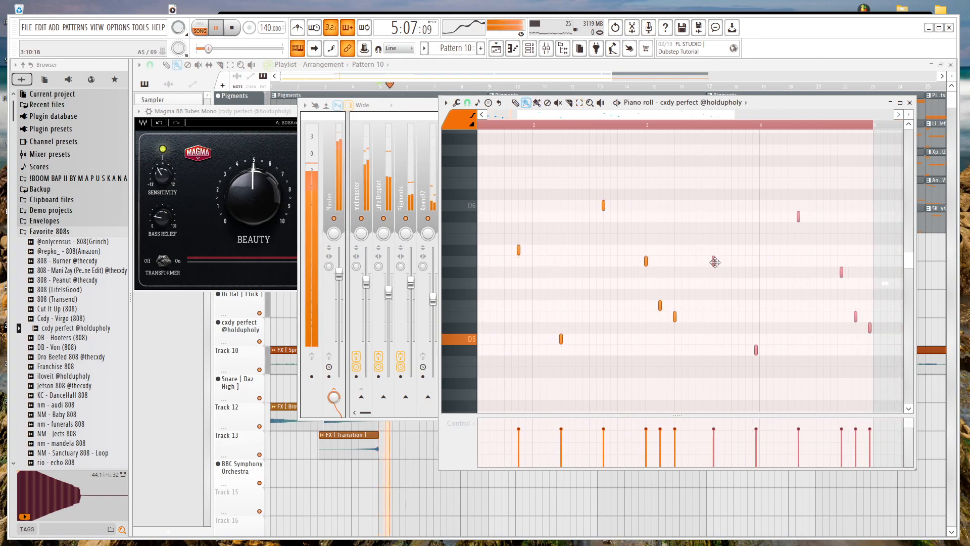
pyautogui.moveTo(717, 261)
pyautogui.mouseDown()
pyautogui.moveTo(705, 258)
pyautogui.moveTo(732, 254)
pyautogui.mouseUp()
pyautogui.press('space')
pyautogui.press('space')
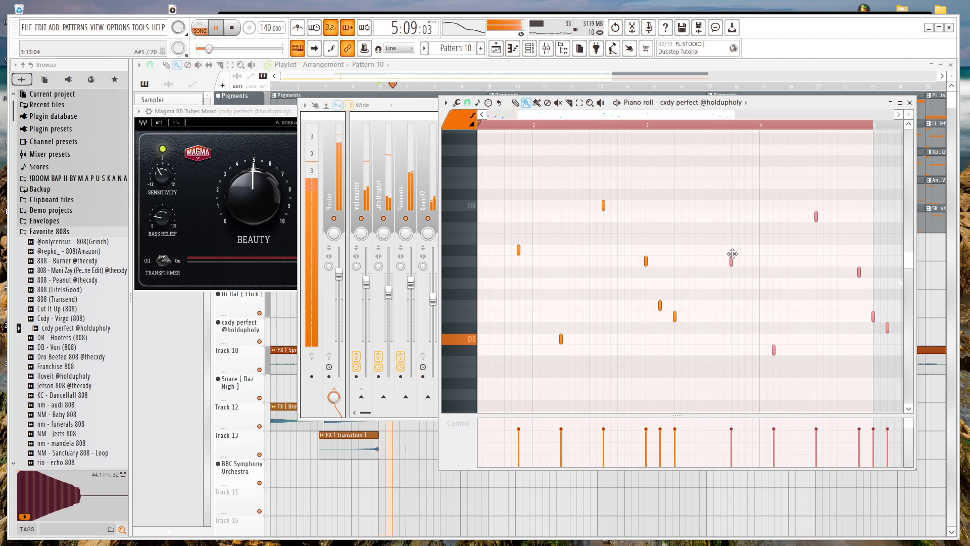
# Delete the copied G#5, E5 and D#5 notes lying beyond the end of bar 4.
pyautogui.scroll(-2, 788, 260)
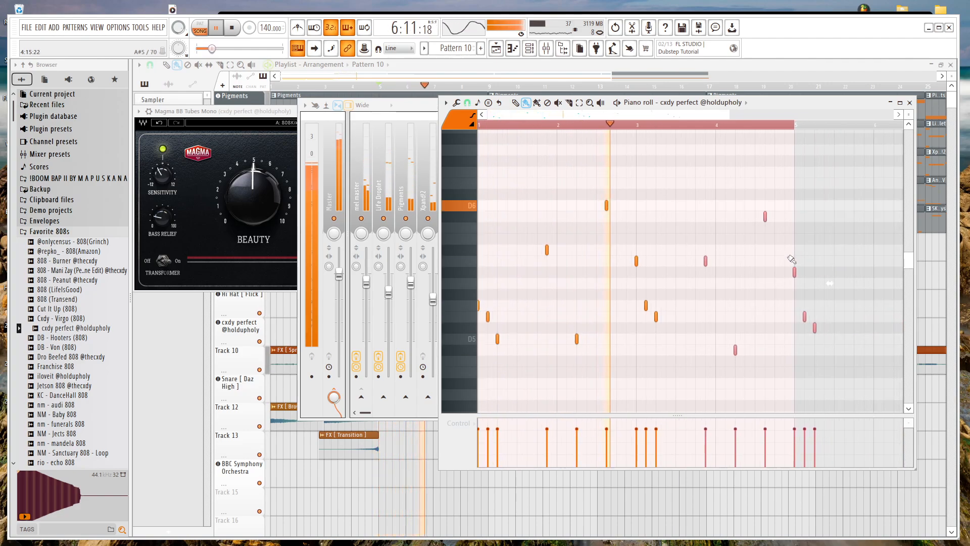
pyautogui.hscroll(1, 792, 259)
pyautogui.rightClick(801, 336)
pyautogui.rightClick(785, 327)
pyautogui.rightClick(775, 316)
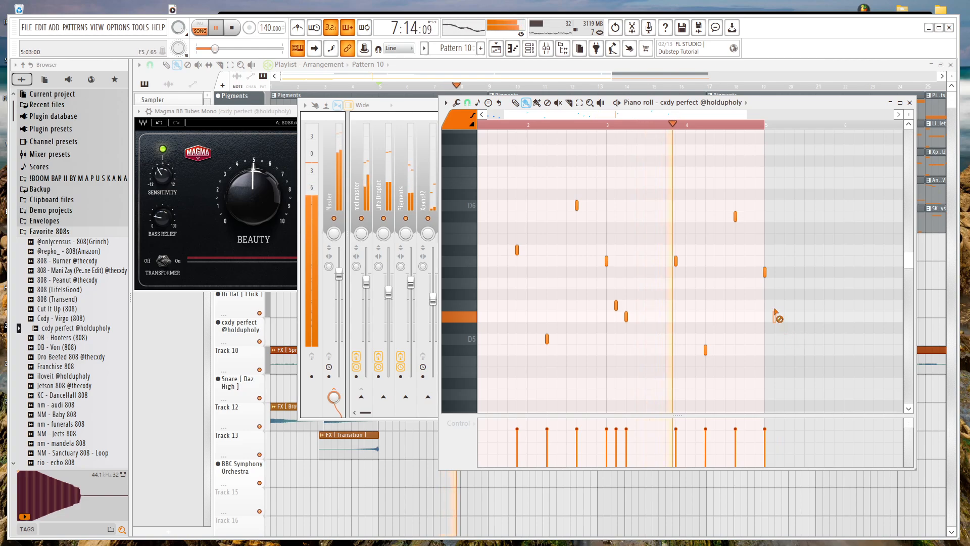
pyautogui.rightClick(765, 273)
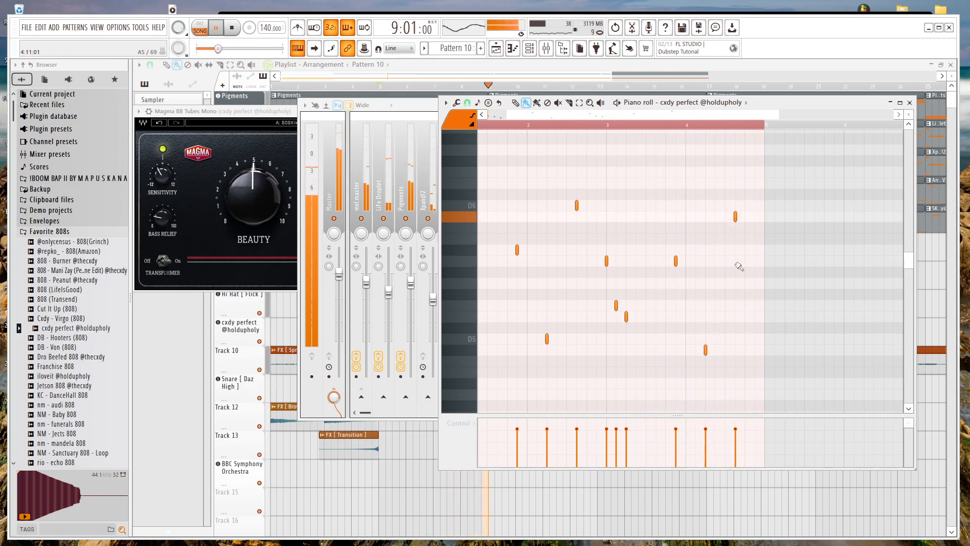
# Audition the extended four-bar 808 pattern from bar 5 of the song.
pyautogui.press('space')
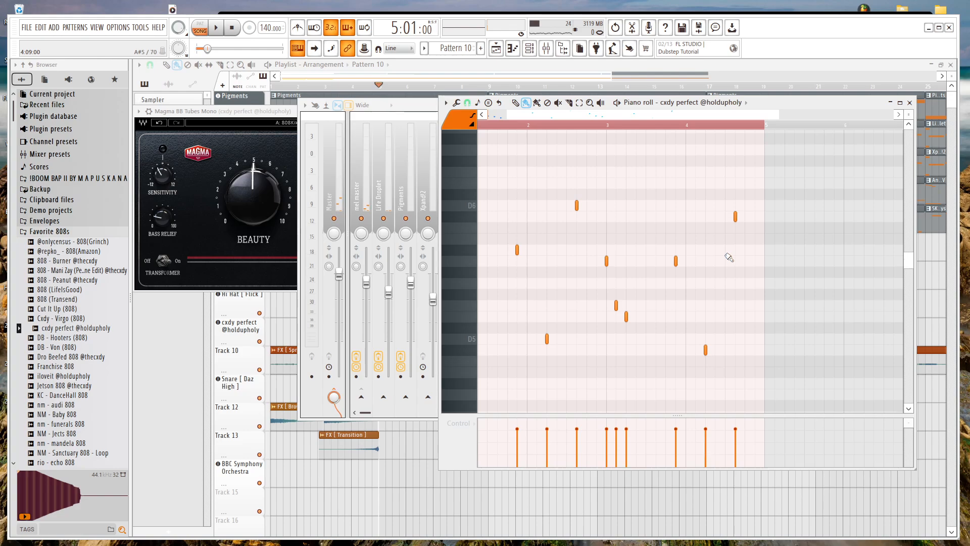
pyautogui.press('space')
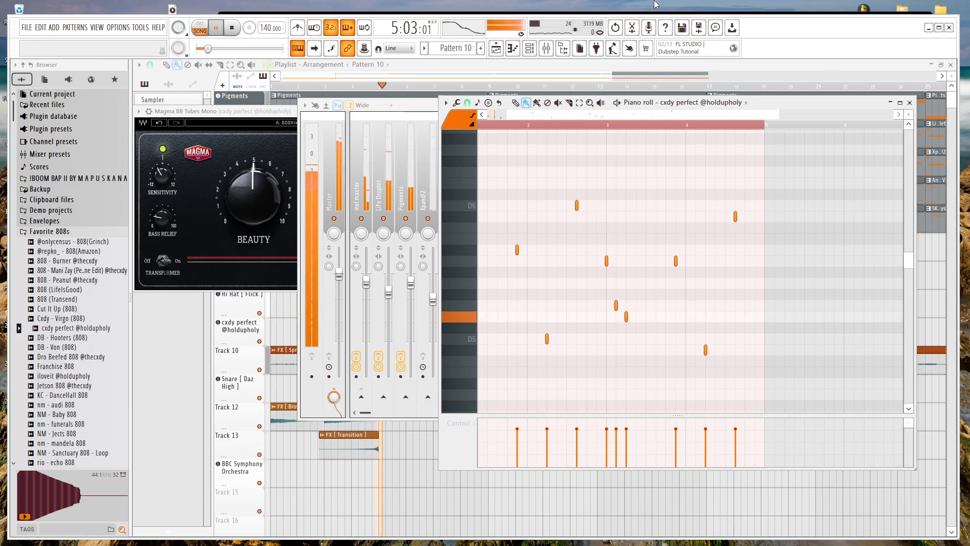
pyautogui.click(499, 102)
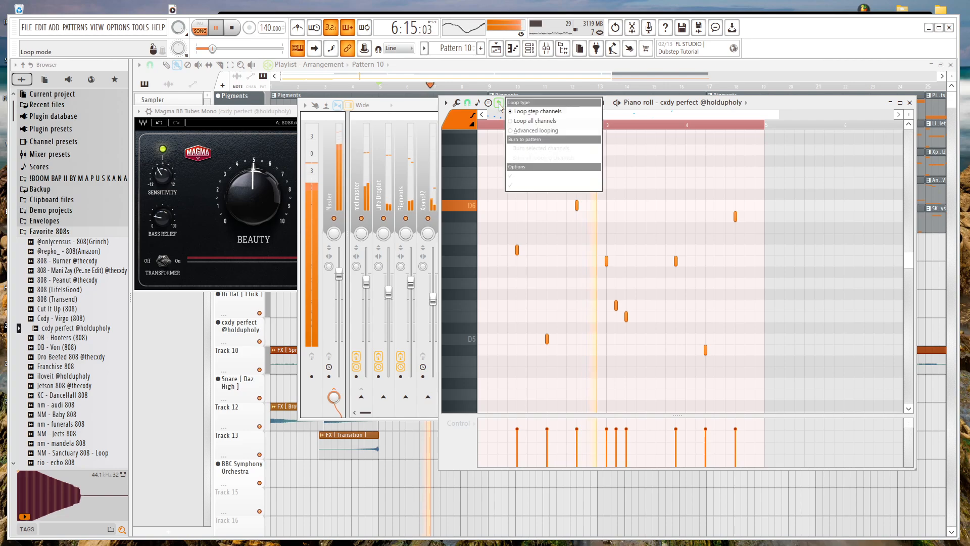
pyautogui.click(538, 112)
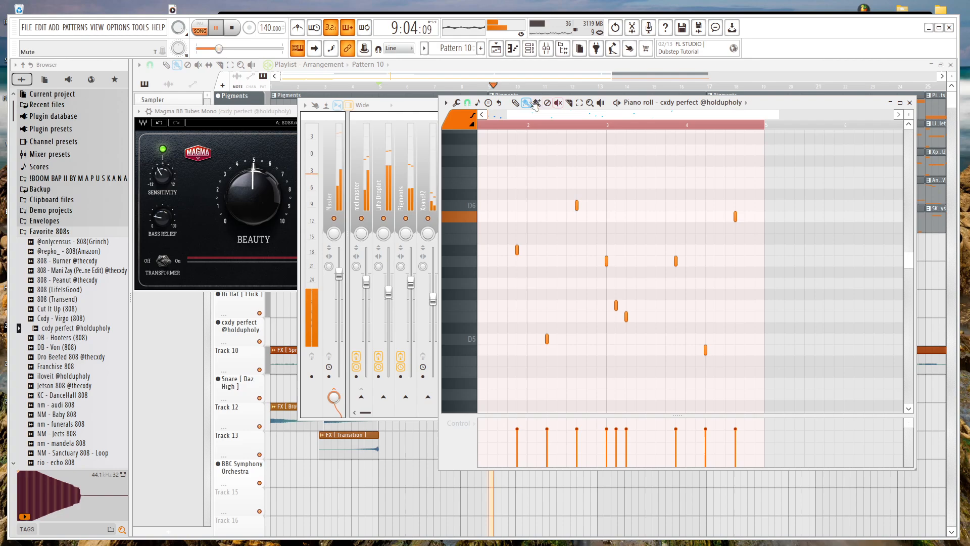
pyautogui.press('space')
# Try duplicating all the 808 notes of Pattern 10 into bars 5 to 8.
pyautogui.click(513, 48)
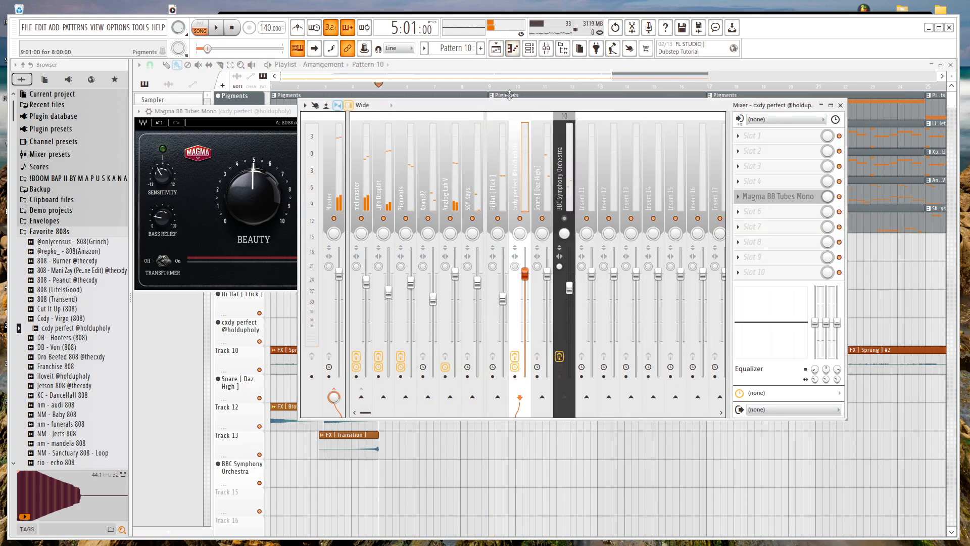
pyautogui.click(529, 50)
pyautogui.click(514, 48)
pyautogui.scroll(-2, 631, 202)
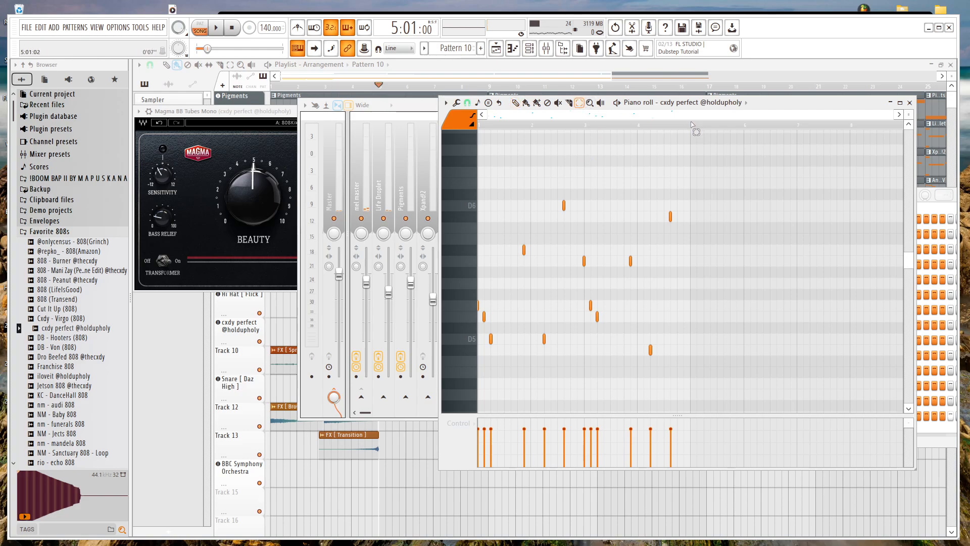
pyautogui.moveTo(691, 123); pyautogui.dragTo(98, 207)
pyautogui.scroll(2, 660, 159)
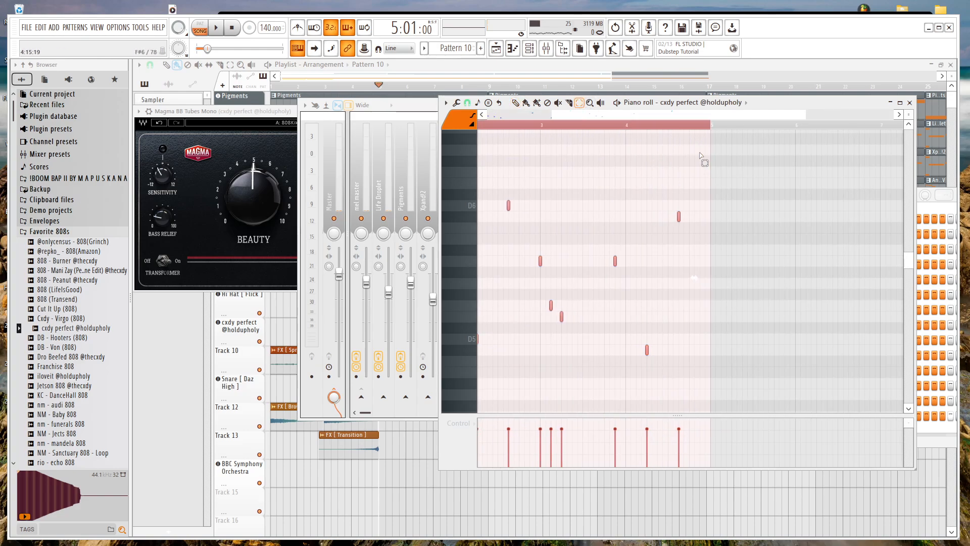
pyautogui.scroll(-2, 682, 156)
pyautogui.hotkey('ctrl', 'b')
pyautogui.click(658, 128)
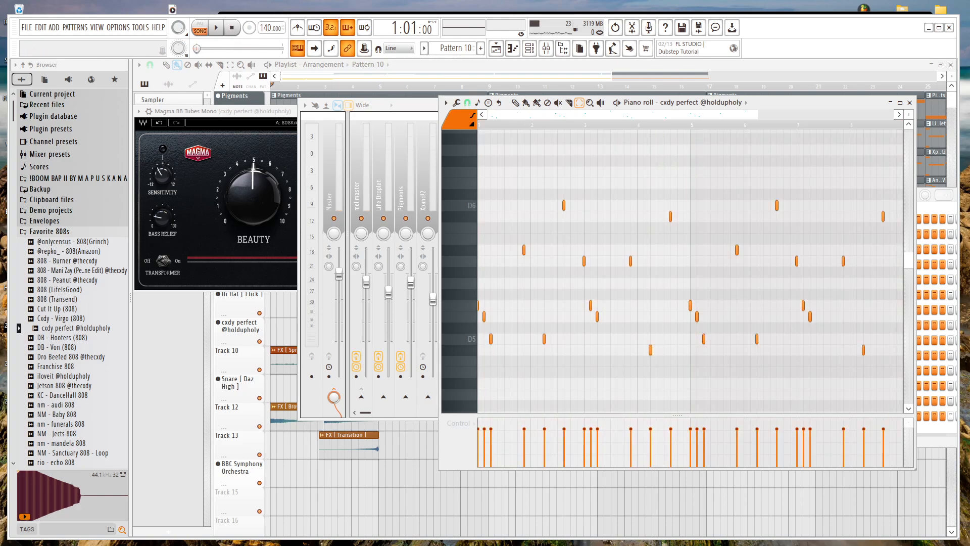
# Check the system volume and the audio mixer levels in OBS, and return to the FL Studio playlist.
pyautogui.click(926, 533)
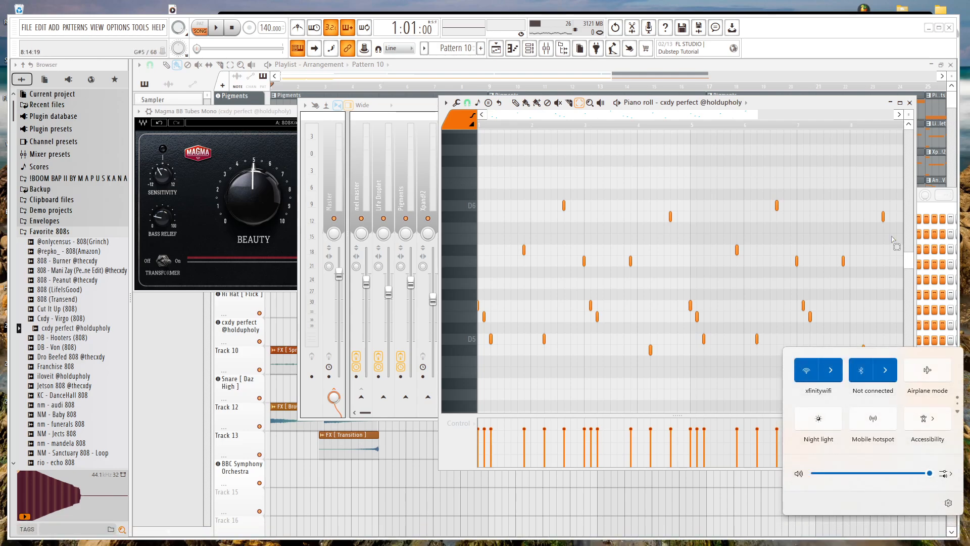
pyautogui.click(804, 69)
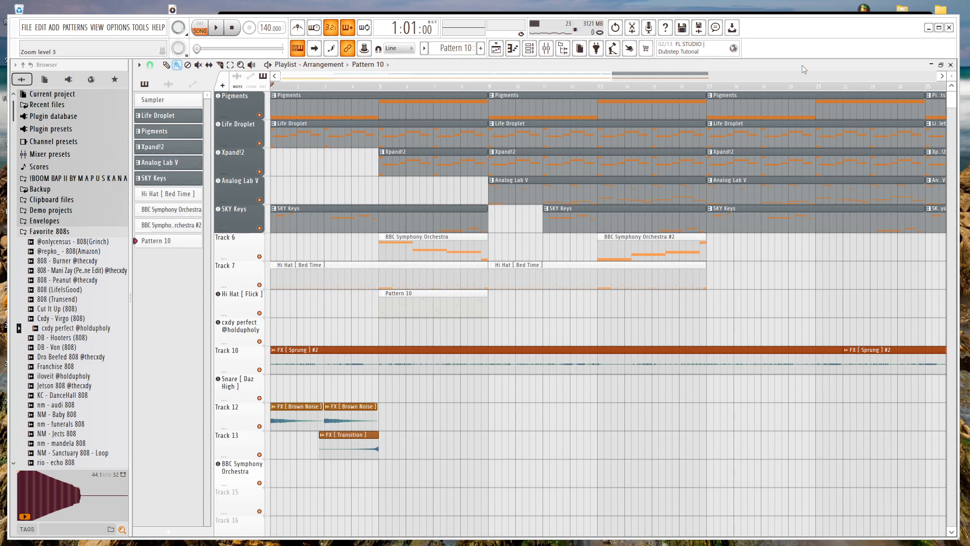
pyautogui.rightClick(965, 236)
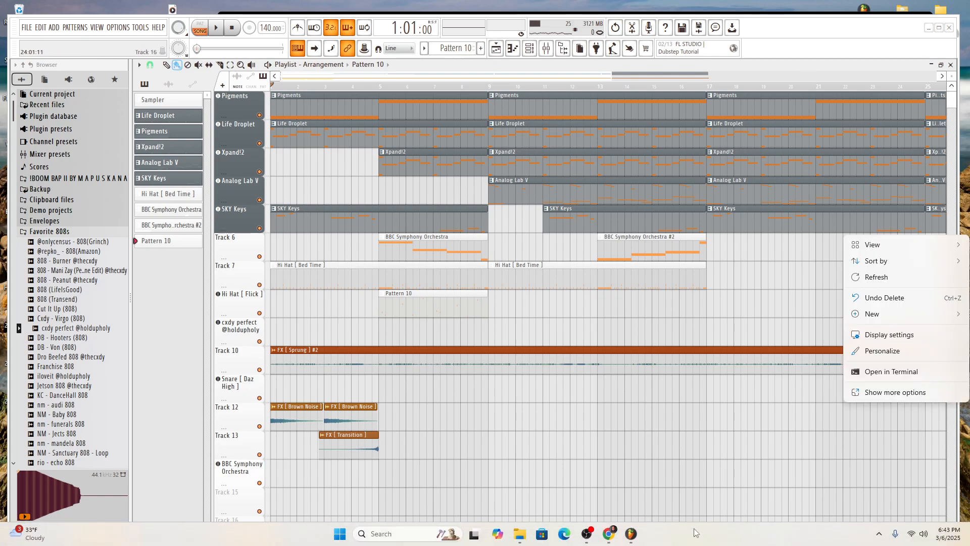
pyautogui.click(589, 539)
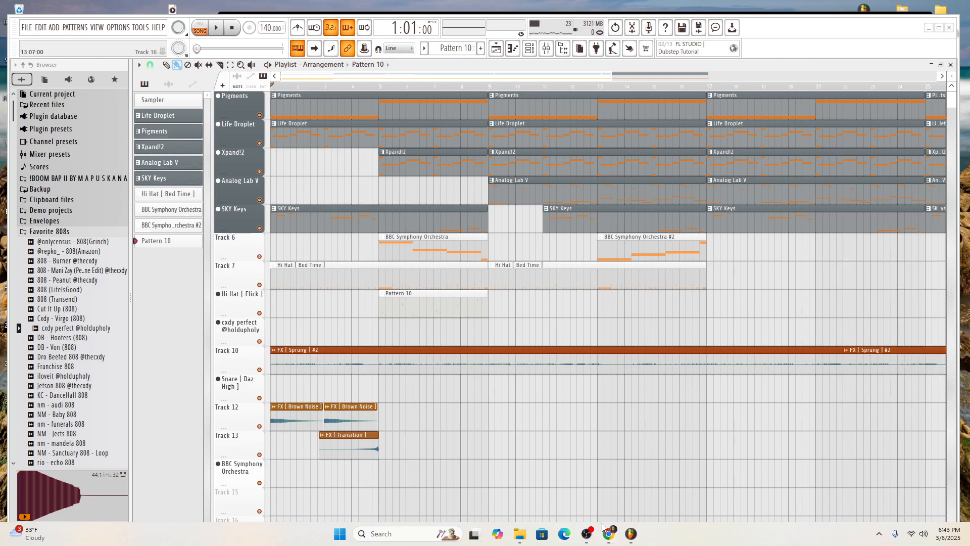
pyautogui.click(587, 535)
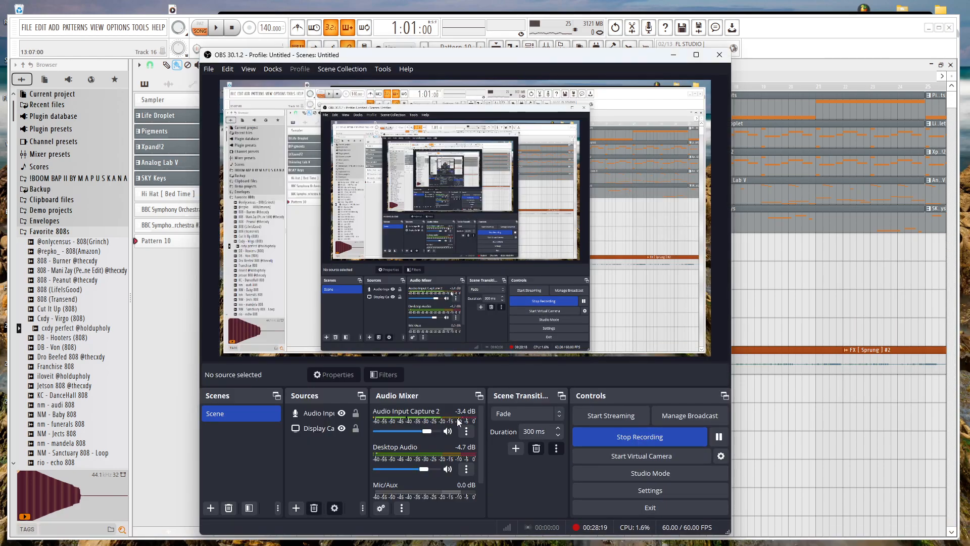
pyautogui.click(807, 42)
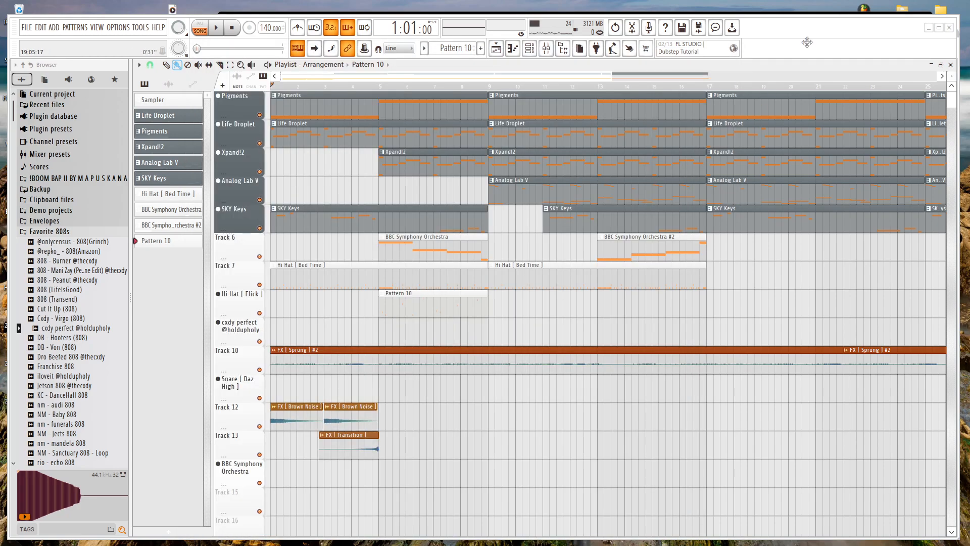
# Audition the arrangement, and duplicate the Pattern 10 clip to bar 9 as a unique pattern.
pyautogui.press('space')
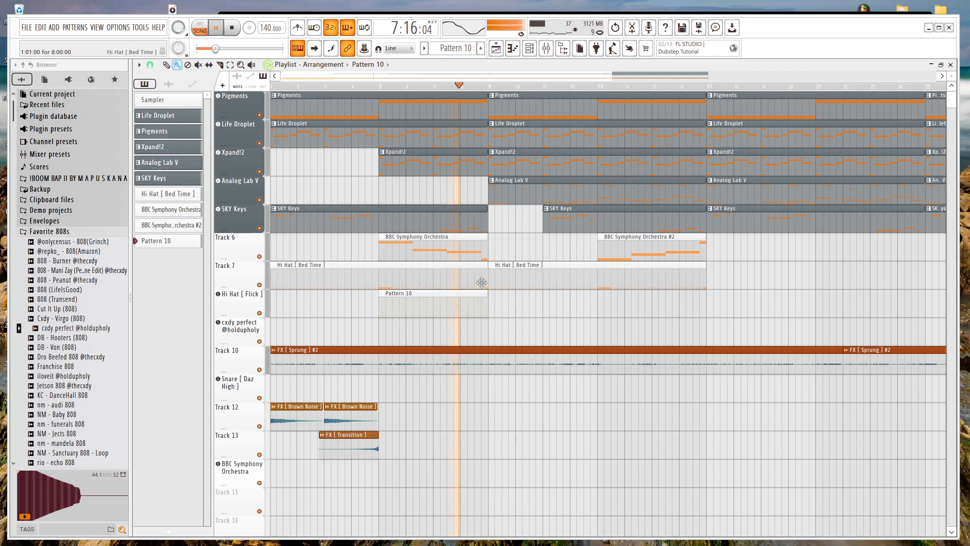
pyautogui.press('space')
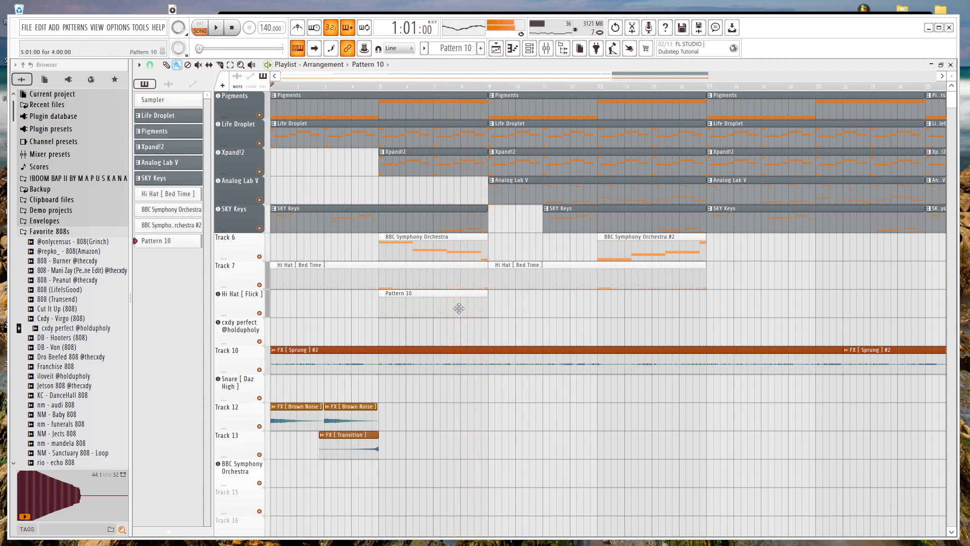
pyautogui.moveTo(459, 308); pyautogui.dragTo(544, 305)
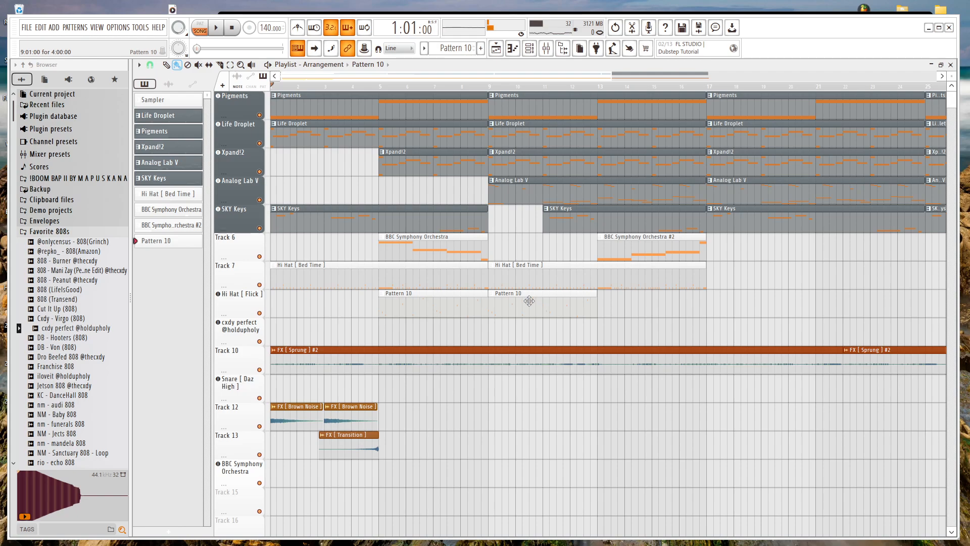
pyautogui.rightClick(495, 300)
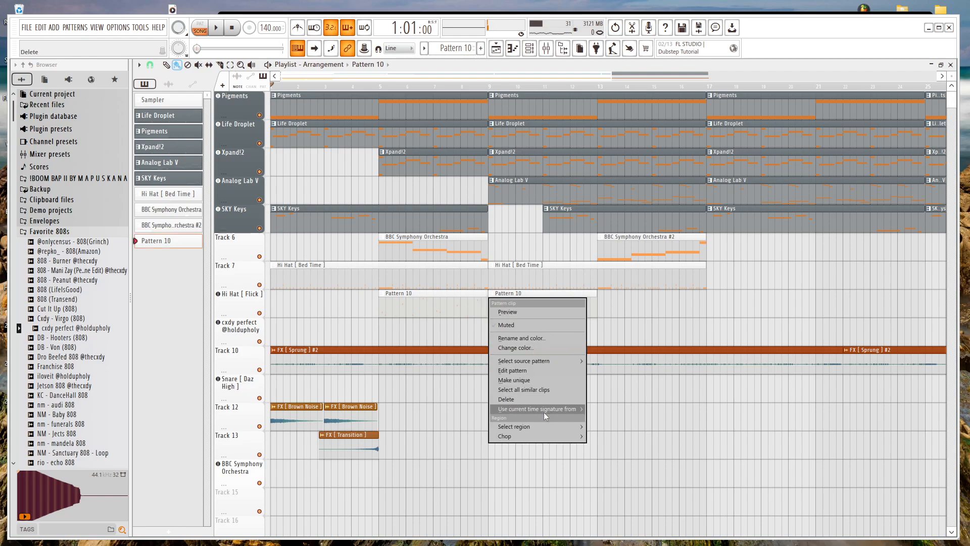
pyautogui.click(537, 380)
# In the duplicated pattern's 808 part, set the opening note to D6, shift the first D5 to about step 8, and delete the E5 between them.
pyautogui.doubleClick(510, 303)
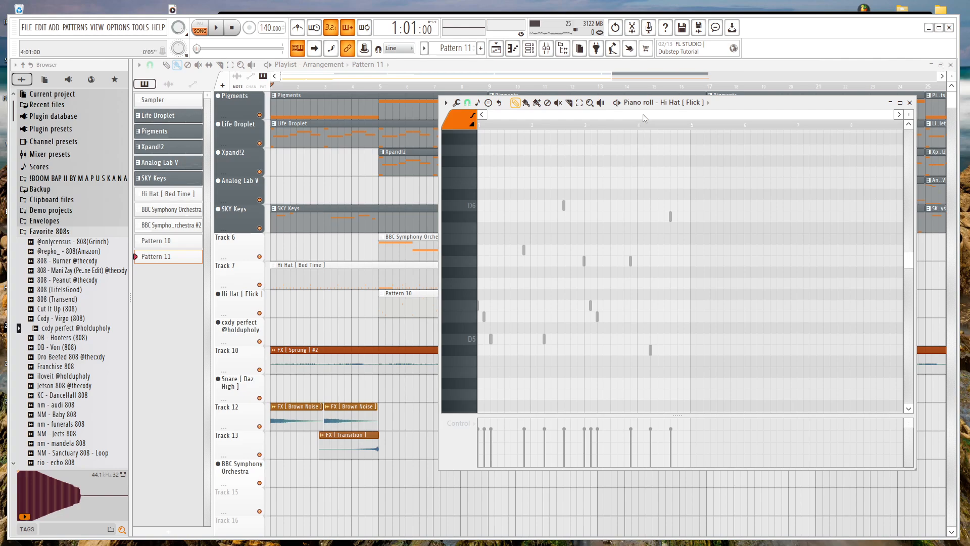
pyautogui.click(661, 102)
pyautogui.click(693, 271)
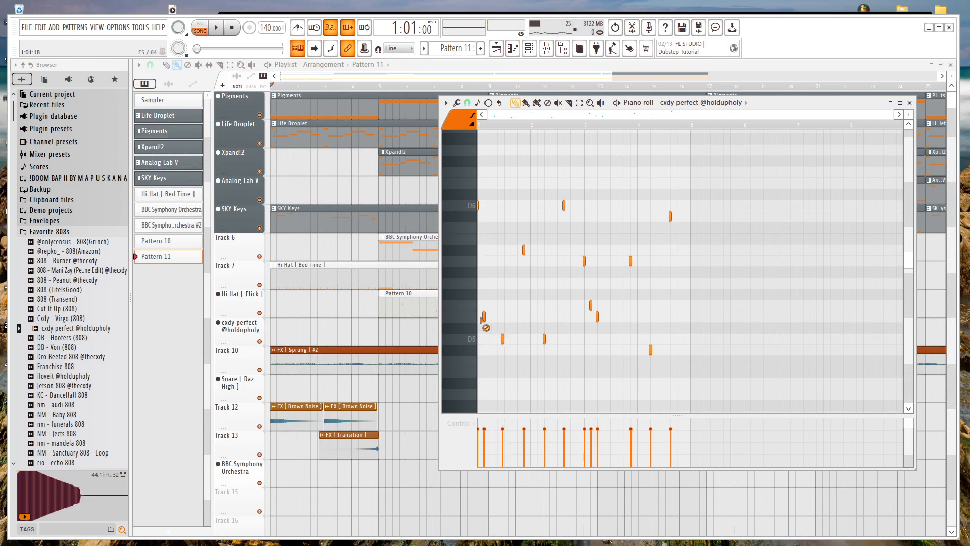
pyautogui.click(382, 87)
pyautogui.press('space')
# Move the first D5 808 note to step 7 of bar 1 and the A#5 note to step 13, auditioning the changes.
pyautogui.doubleClick(528, 291)
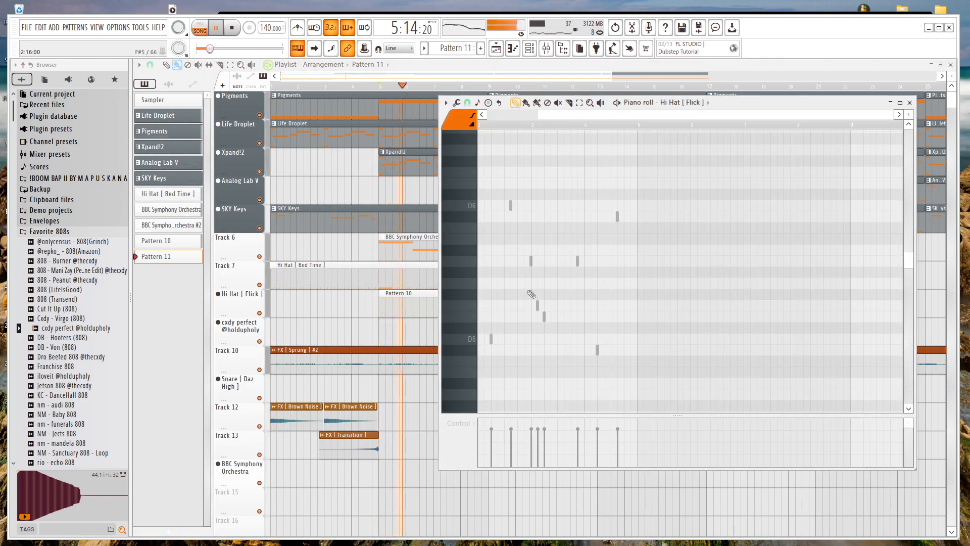
pyautogui.doubleClick(510, 206)
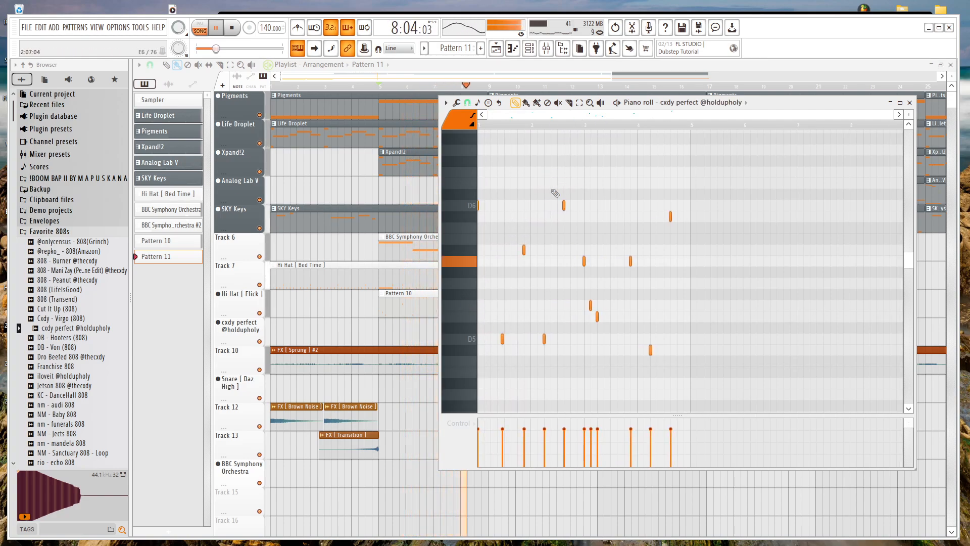
pyautogui.moveTo(524, 249); pyautogui.dragTo(532, 247)
pyautogui.press('space')
pyautogui.keyDown('ctrl'); pyautogui.scroll(3, 502, 338); pyautogui.keyUp('ctrl')
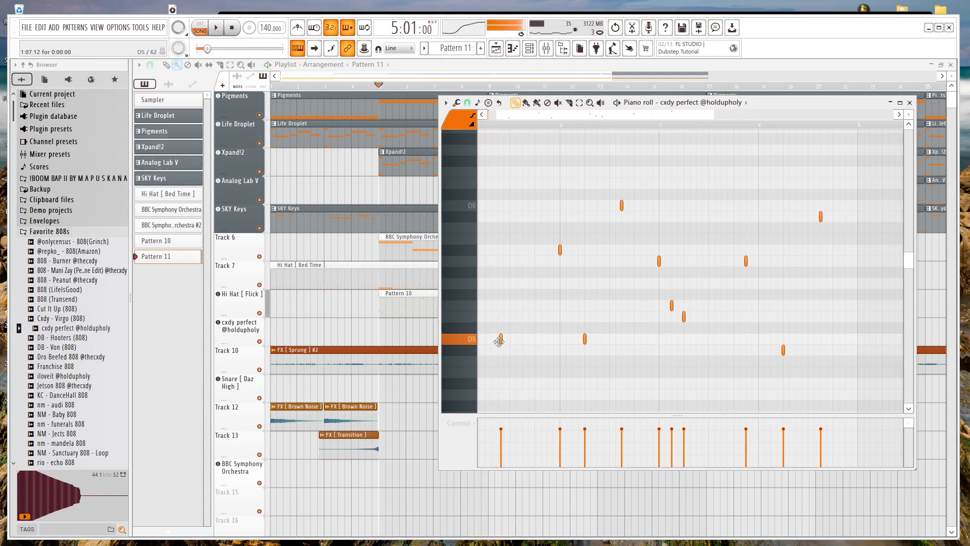
pyautogui.hscroll(-1, 520, 134)
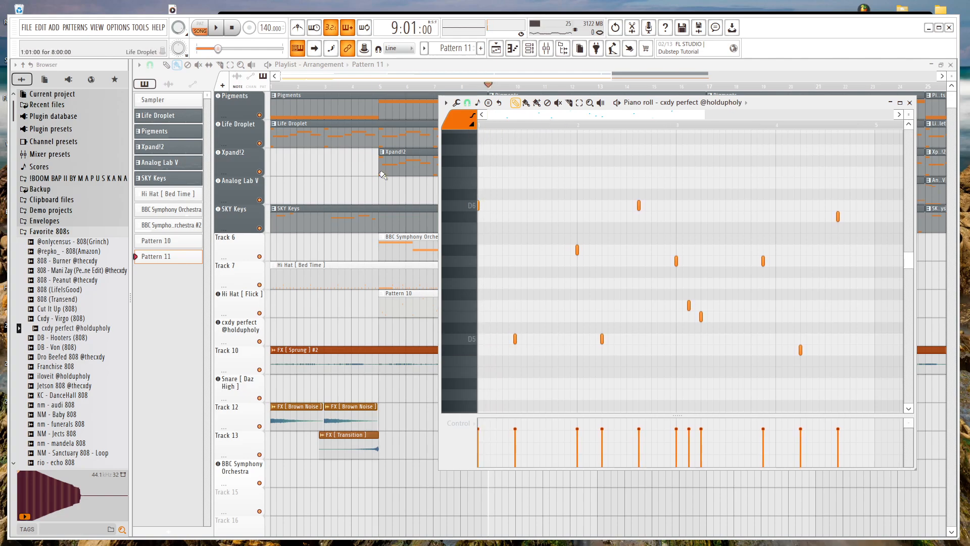
pyautogui.press('space')
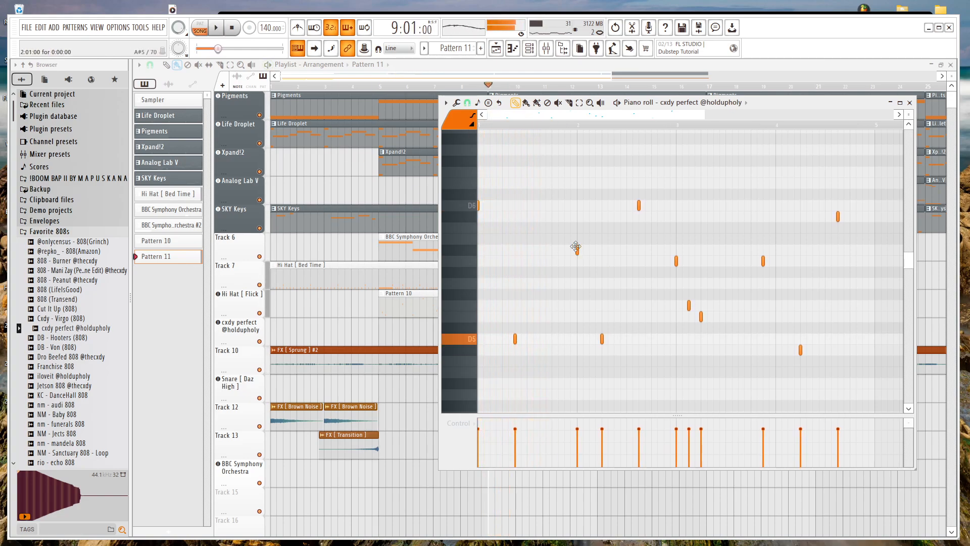
pyautogui.press('space')
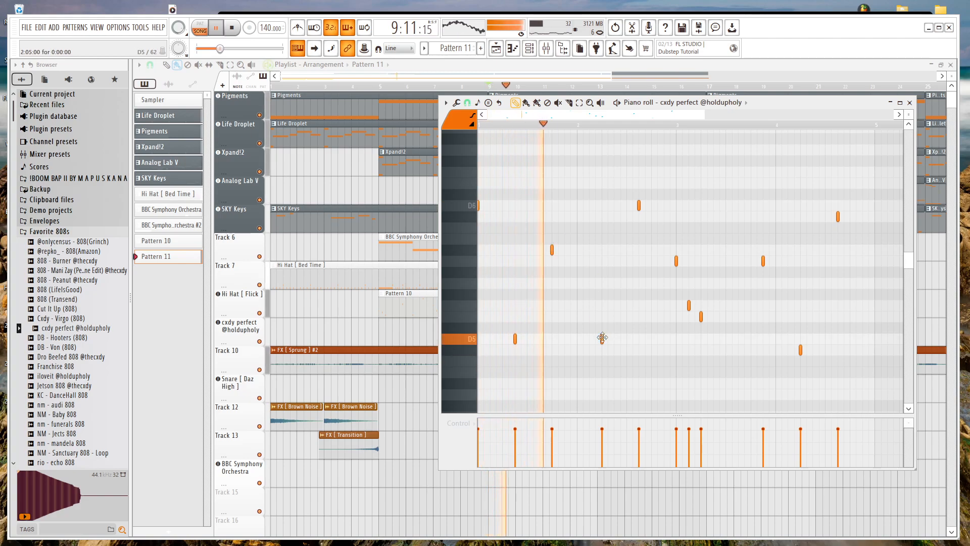
# Raise the D5 808 note at bar 2 step 5 to A5 and lower the D6 at step 11 to F5, auditioning the changes.
pyautogui.moveTo(599, 338); pyautogui.dragTo(601, 258)
pyautogui.press('space')
pyautogui.press('space')
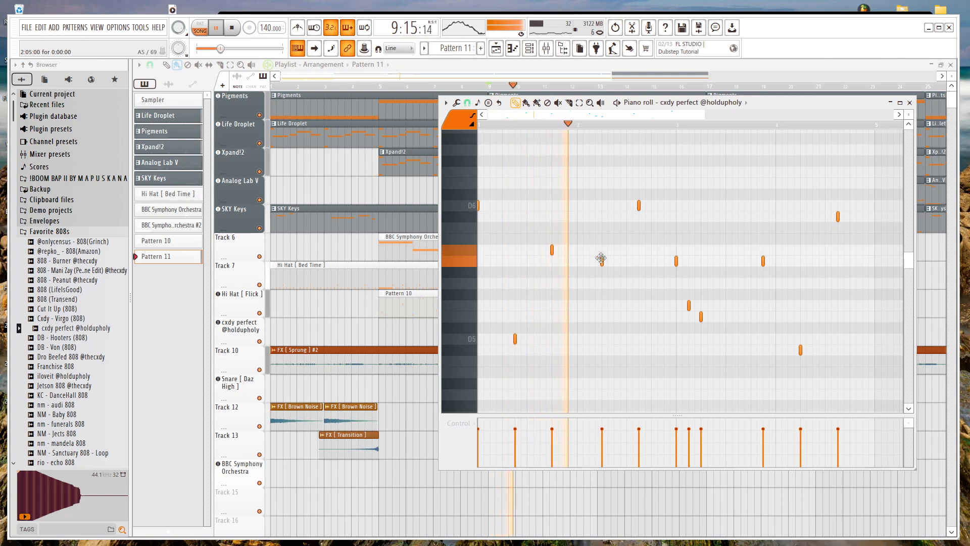
pyautogui.press('space')
pyautogui.moveTo(639, 205); pyautogui.dragTo(638, 298)
pyautogui.press('space')
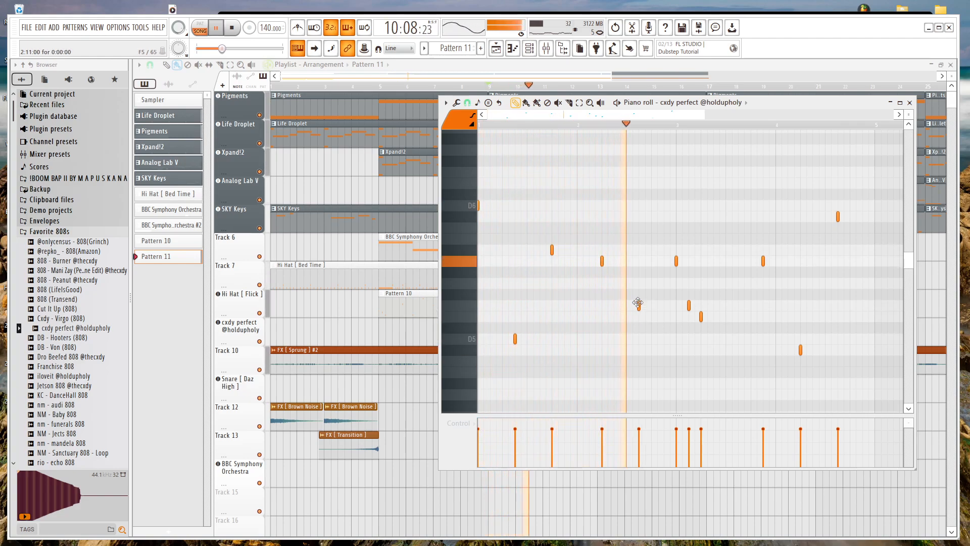
# Add an E5 note at bar 2 step 15 and replace the A5, F5 and E5 notes opening bar 3 with a D5 at step 5.
pyautogui.press('space')
pyautogui.click(664, 316)
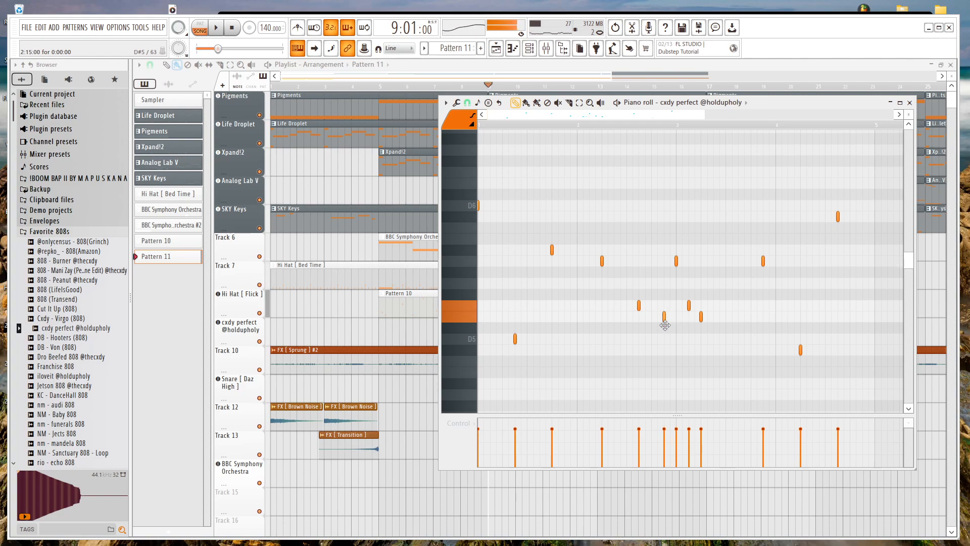
pyautogui.press('space')
pyautogui.rightClick(676, 262)
pyautogui.rightClick(700, 317)
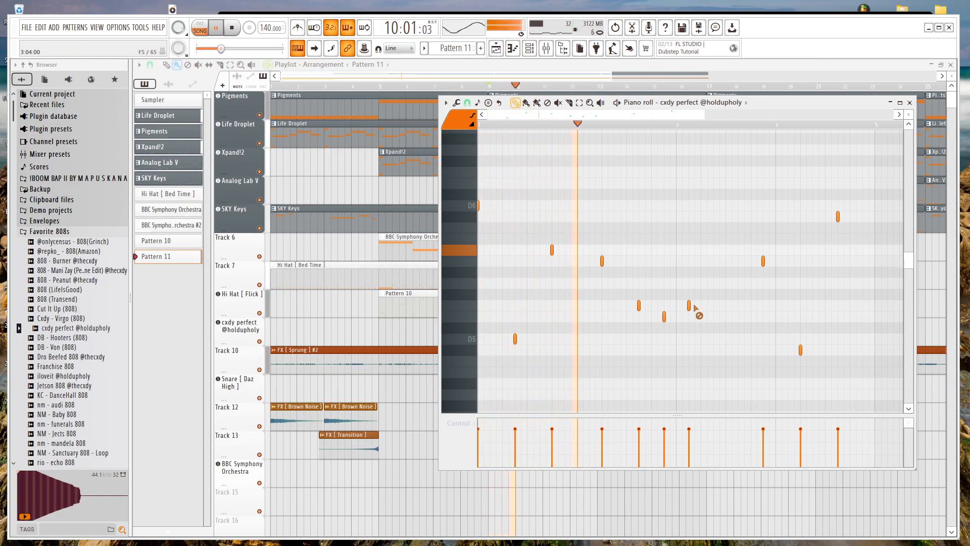
pyautogui.rightClick(689, 305)
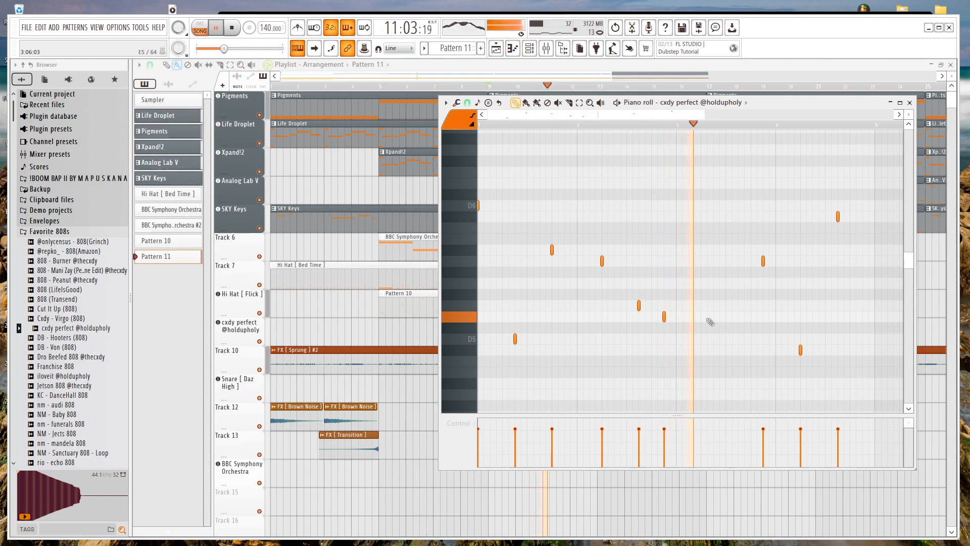
pyautogui.press('space')
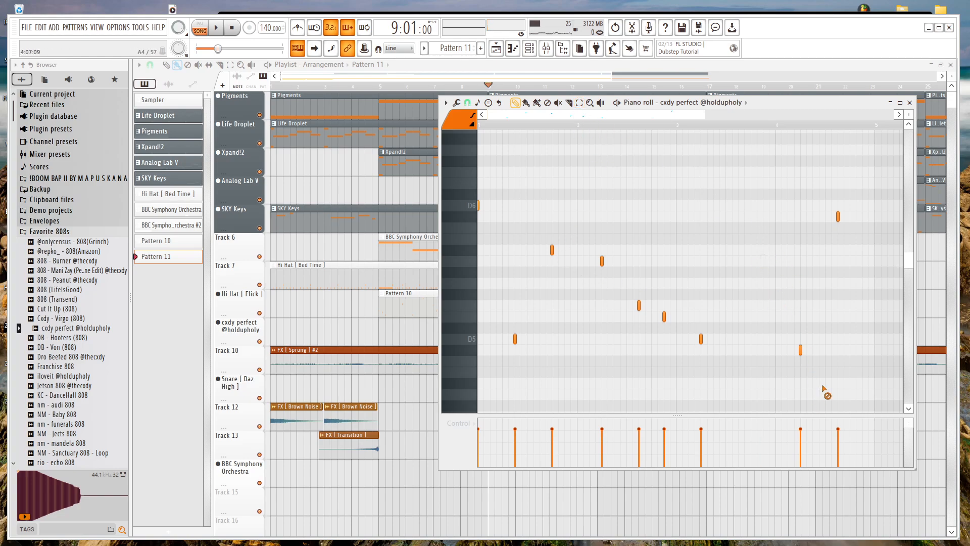
# Duplicate the run of A#5, A5, F5 and E5 to bar 3 step 13, replacing the old bar 4 notes, and shift its last E5 slightly earlier.
pyautogui.press('space')
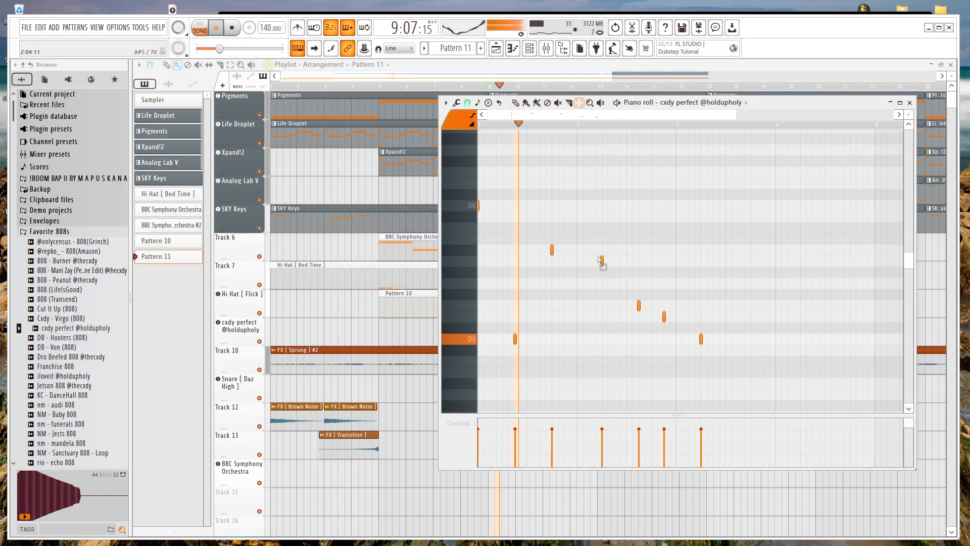
pyautogui.moveTo(549, 238); pyautogui.dragTo(684, 340)
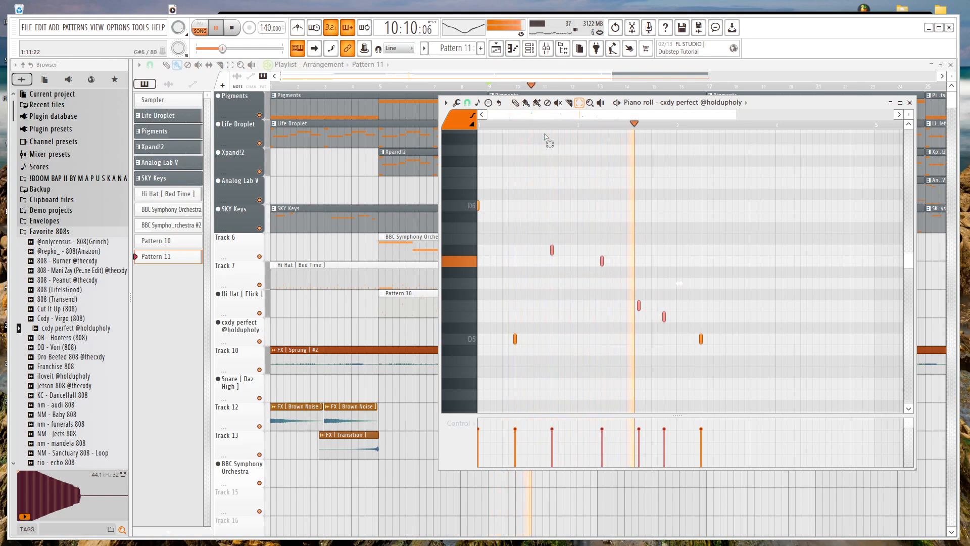
pyautogui.press('b')
pyautogui.press('space')
pyautogui.keyDown('shift'); pyautogui.moveTo(551, 250); pyautogui.dragTo(727, 245); pyautogui.keyUp('shift')
pyautogui.hotkey('ctrl', 'z')
pyautogui.click(554, 250)
pyautogui.hotkey('ctrl', 'z')
pyautogui.press('space')
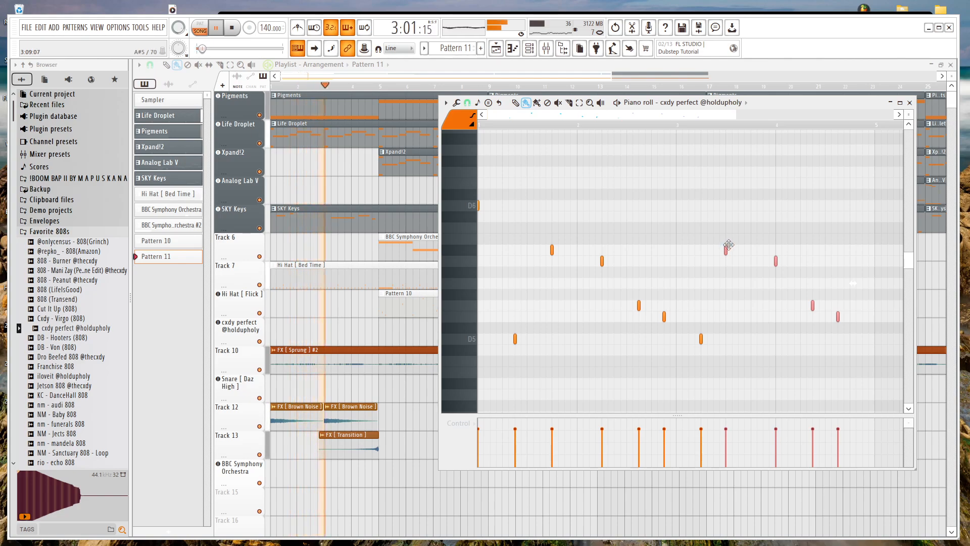
pyautogui.keyDown('ctrl'); pyautogui.scroll(-2, 775, 216); pyautogui.keyUp('ctrl')
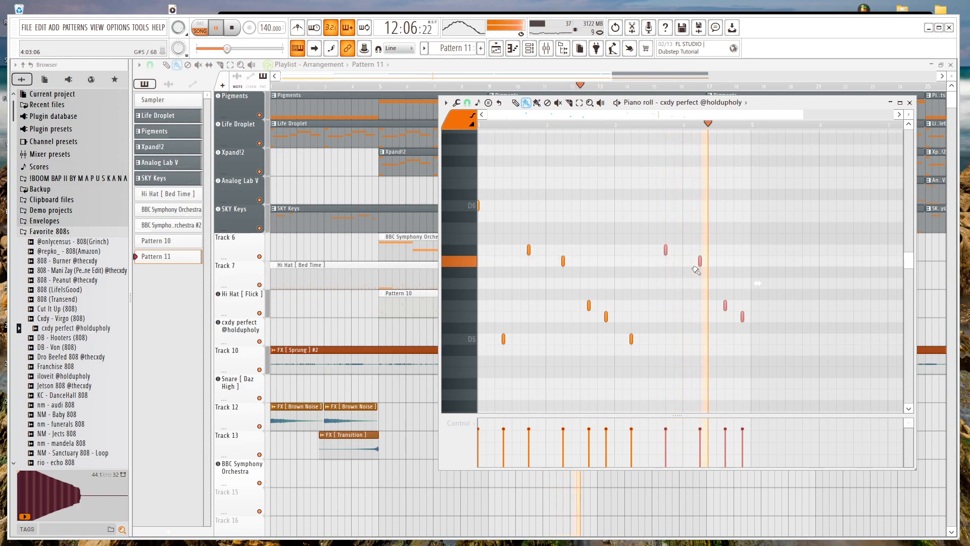
pyautogui.press('space')
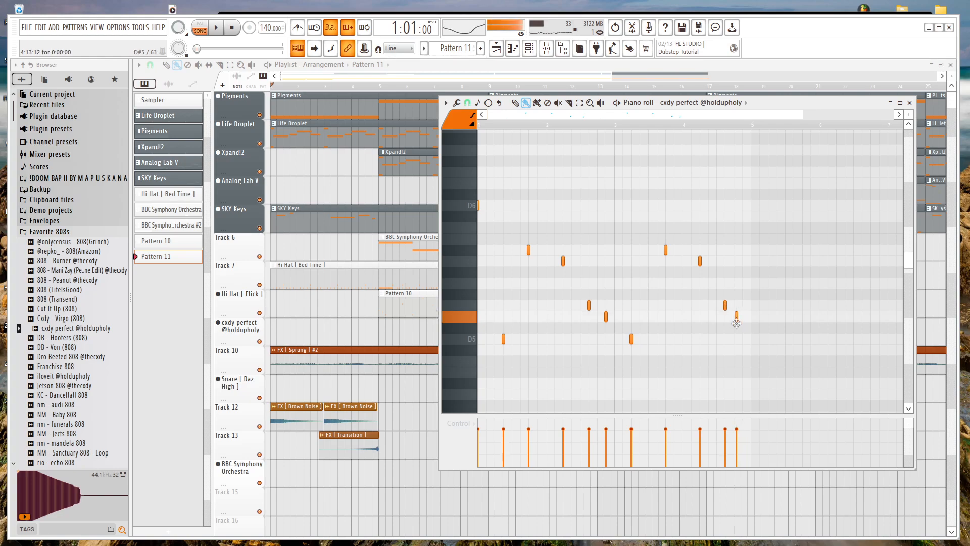
# Duplicate the Pattern 11 clip to bar 13 in the playlist and make the copy a unique pattern.
pyautogui.rightClick(427, 360)
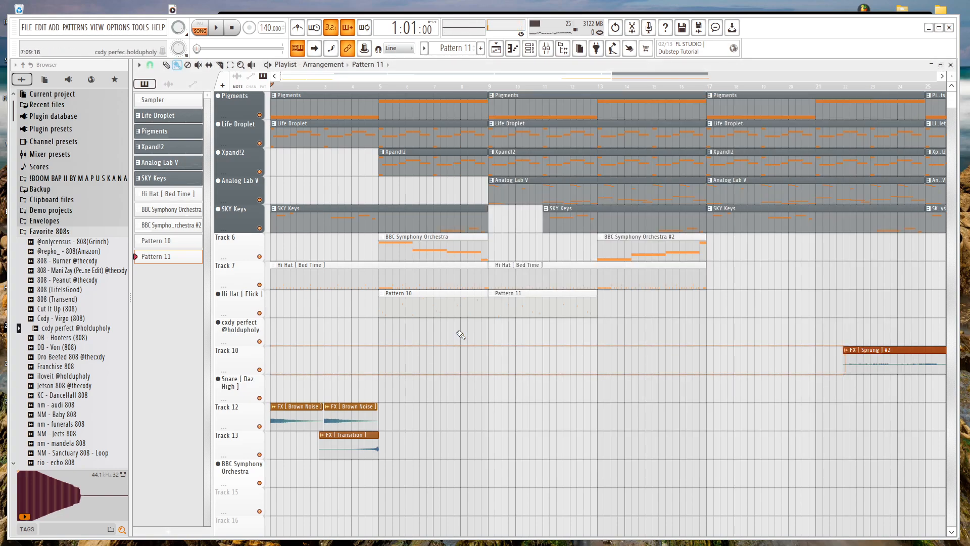
pyautogui.hotkey('ctrl', 'z')
pyautogui.moveTo(558, 309); pyautogui.dragTo(644, 298)
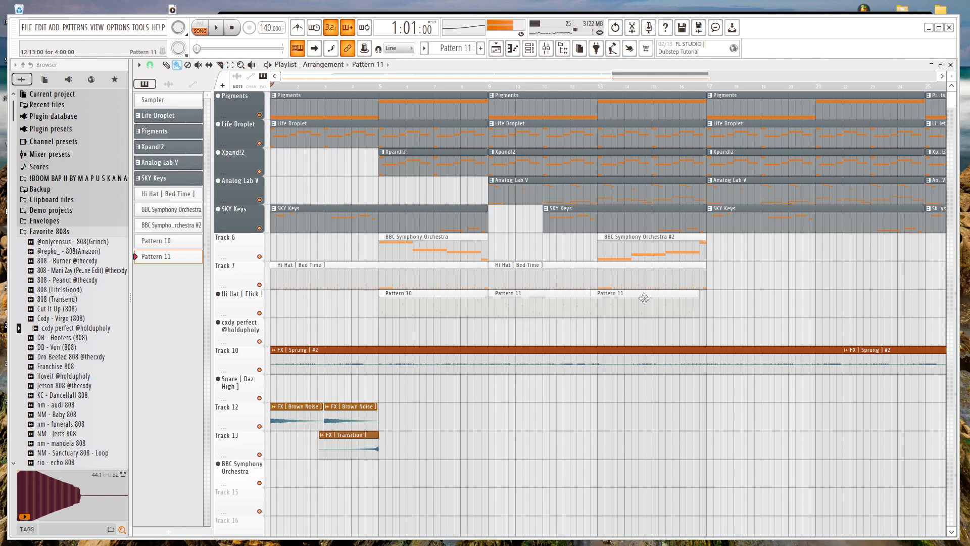
pyautogui.click(605, 296)
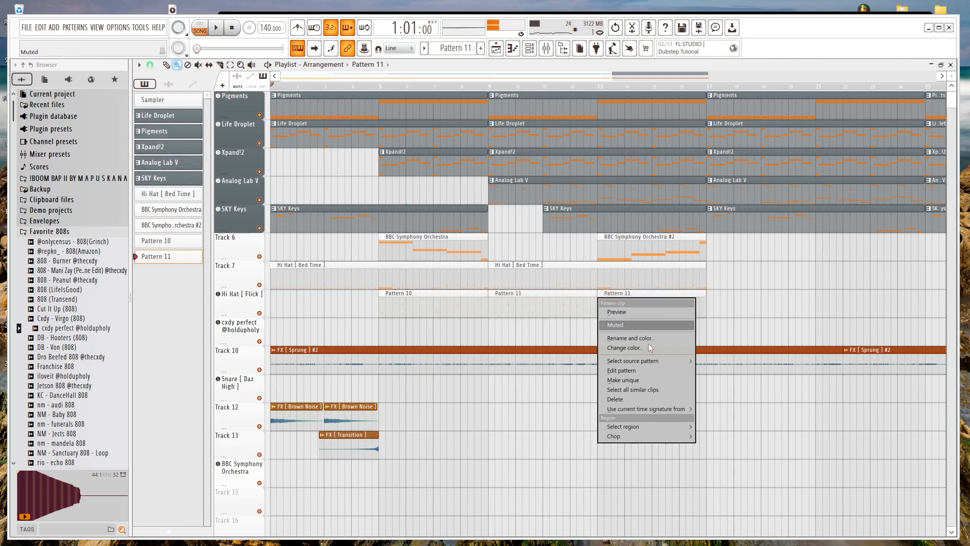
pyautogui.click(655, 380)
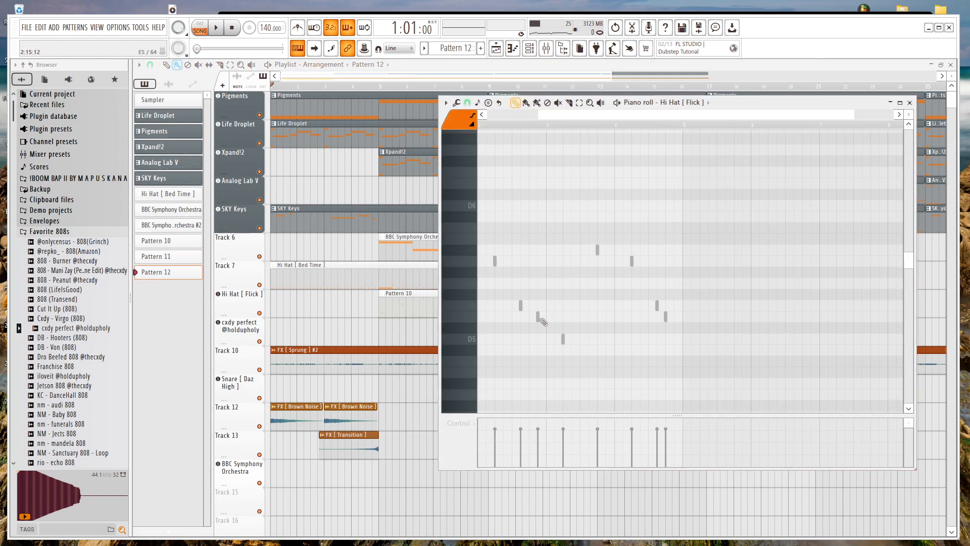
# In the new pattern's 808 part, lower the opening D6 and the A#5 at bar 1 step 13 to D5, auditioning the result.
pyautogui.doubleClick(538, 316)
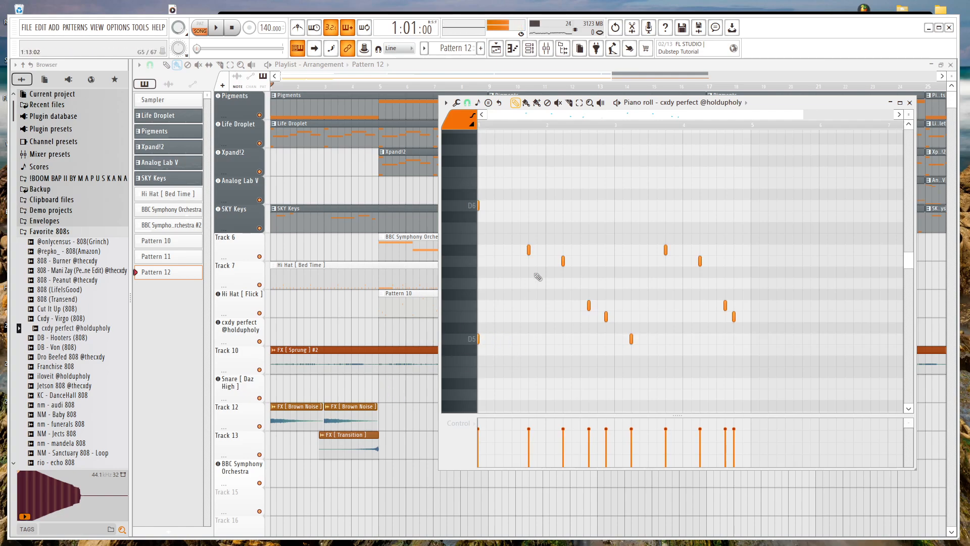
pyautogui.moveTo(479, 207); pyautogui.dragTo(513, 349)
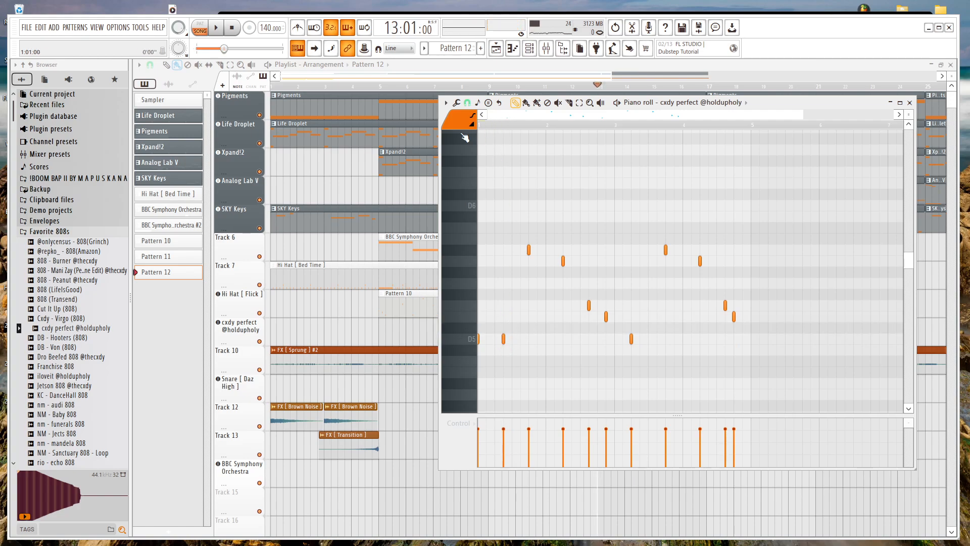
pyautogui.moveTo(529, 250); pyautogui.dragTo(529, 339)
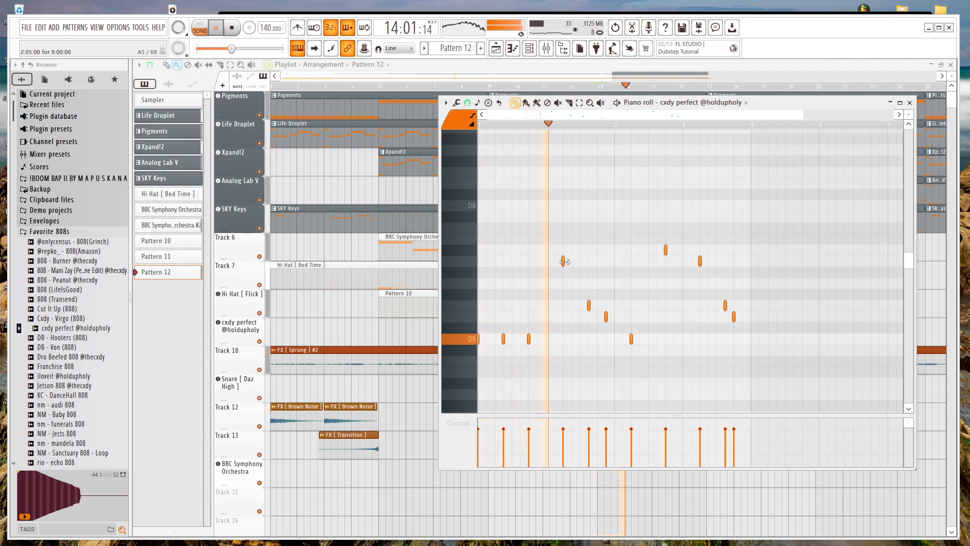
pyautogui.press('space')
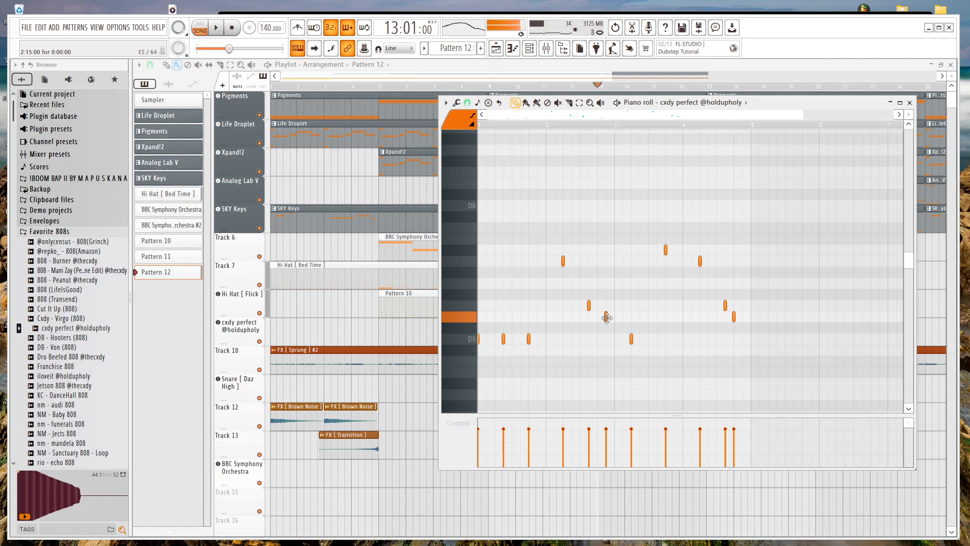
# Place G5 808 notes at bar 3 steps 1, 7 and 13, replacing the D5 and A#5 there, and delete the E5 just before bar 3.
pyautogui.moveTo(613, 286); pyautogui.dragTo(615, 284)
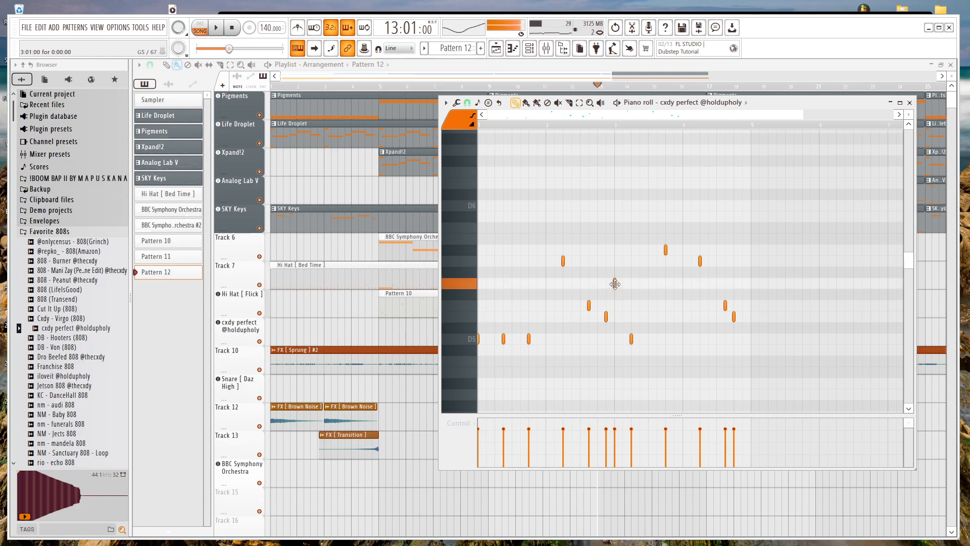
pyautogui.press('space')
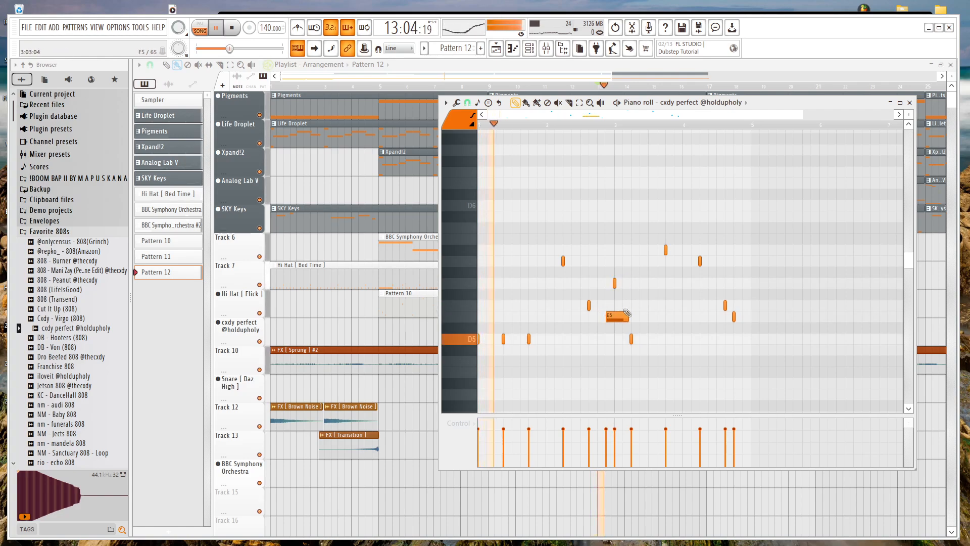
pyautogui.rightClick(614, 317)
pyautogui.click(636, 283)
pyautogui.moveTo(636, 280); pyautogui.dragTo(667, 285)
pyautogui.click(700, 261)
pyautogui.press('space')
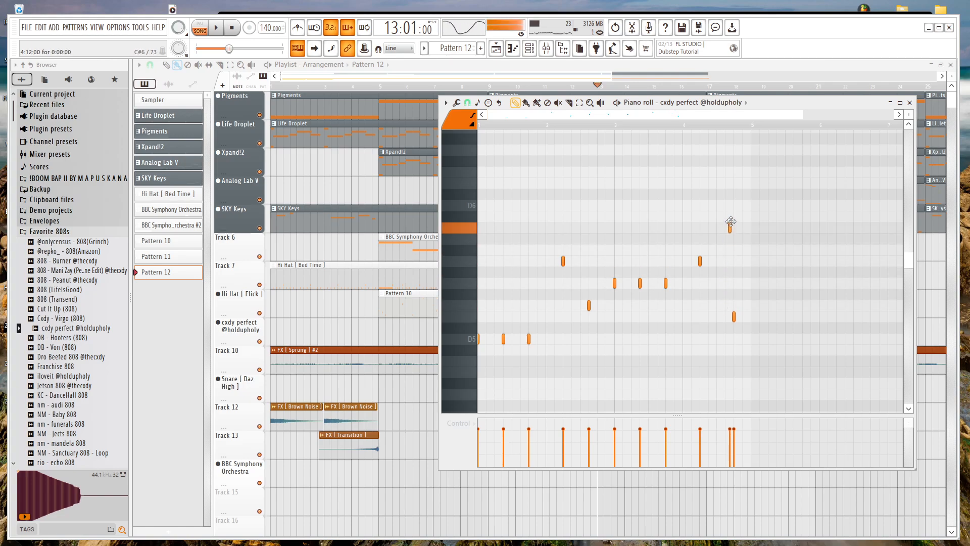
# Raise the F5 808 note at bar 4 step 11 to D6 and delete the closing E5, auditioning the pattern.
pyautogui.moveTo(724, 197); pyautogui.dragTo(727, 197)
pyautogui.press('space')
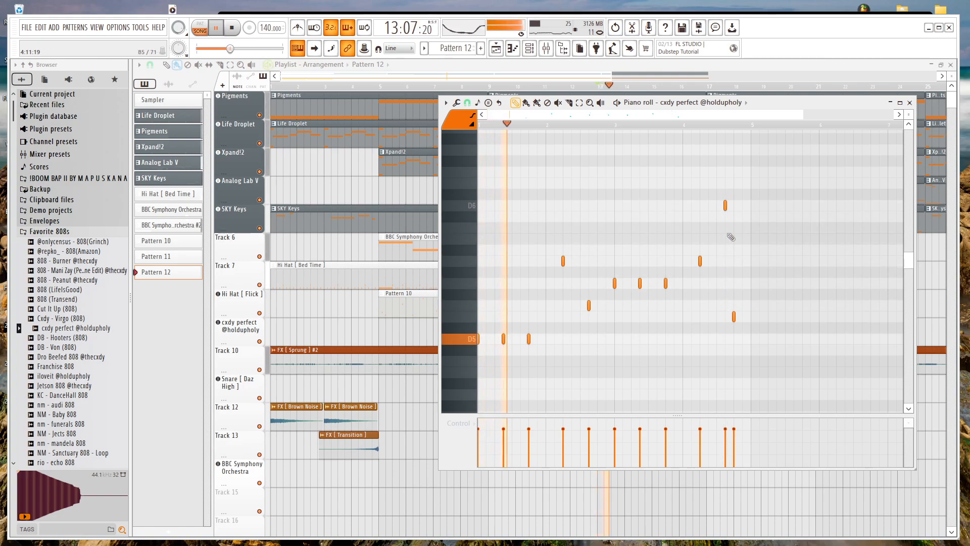
pyautogui.rightClick(735, 317)
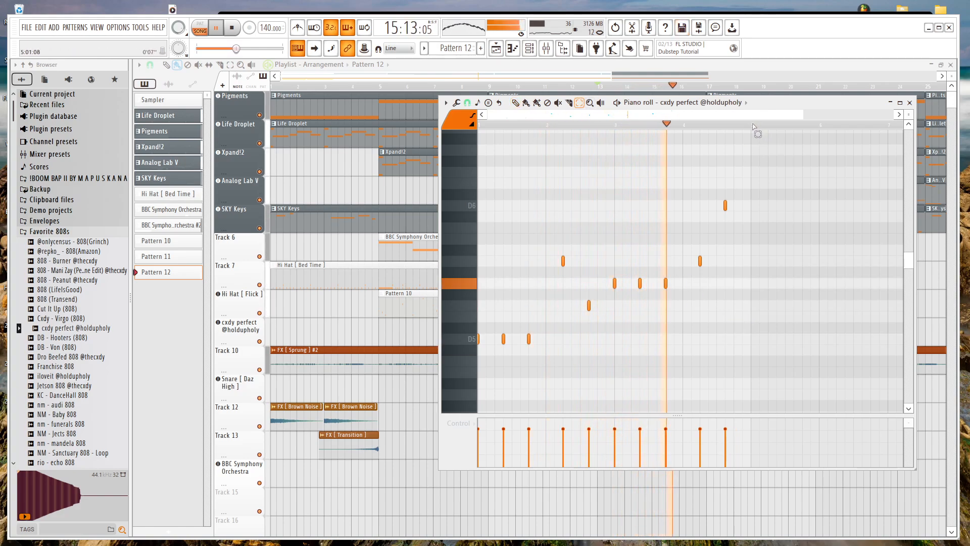
# Duplicate the whole 808 phrase over the next four bars, and play the arrangement from the start in the playlist.
pyautogui.hotkey('ctrl', 'a')
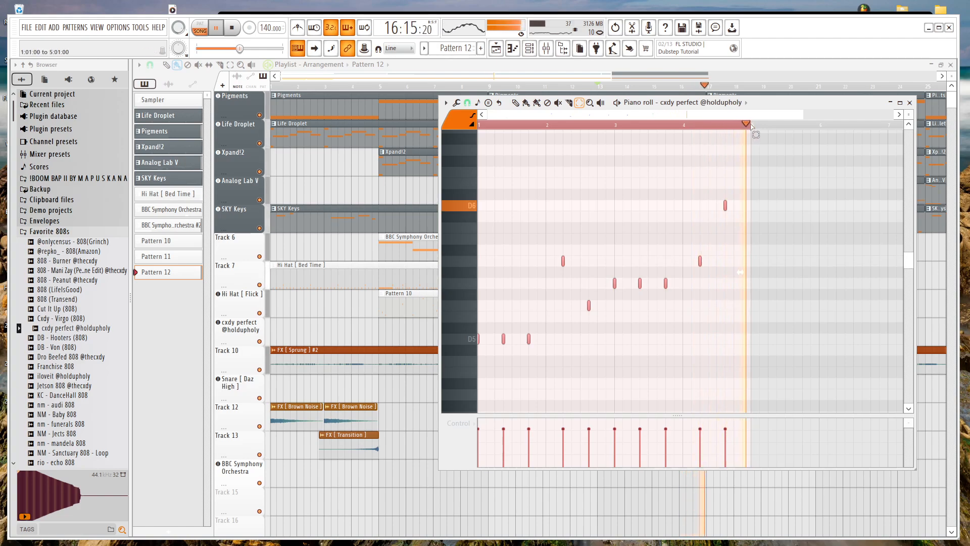
pyautogui.hotkey('ctrl', 'b')
pyautogui.press('space')
pyautogui.click(612, 126)
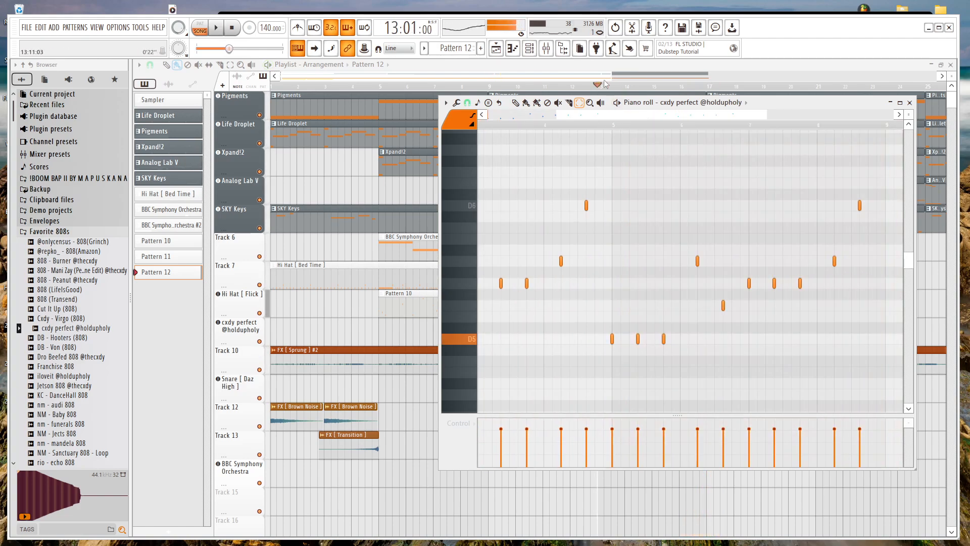
pyautogui.press('F7')
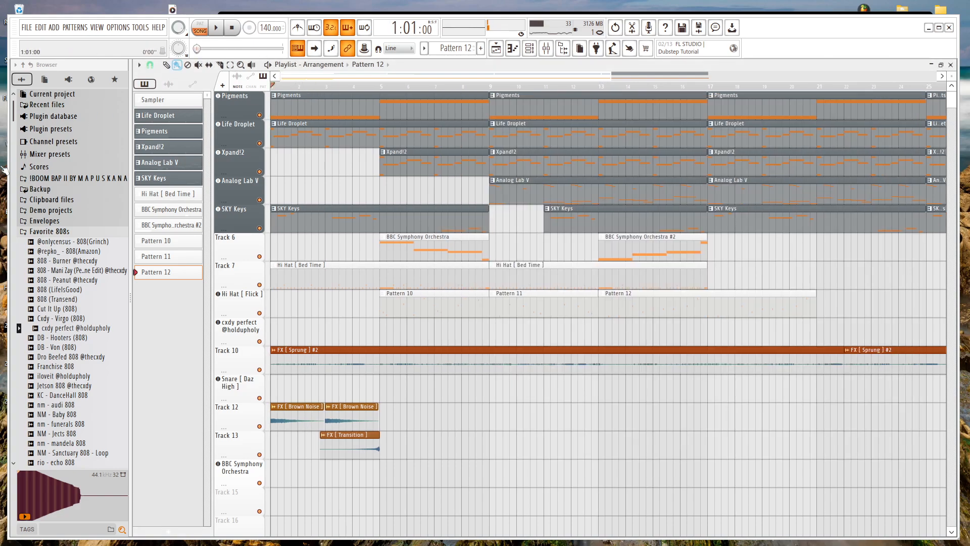
pyautogui.press('space')
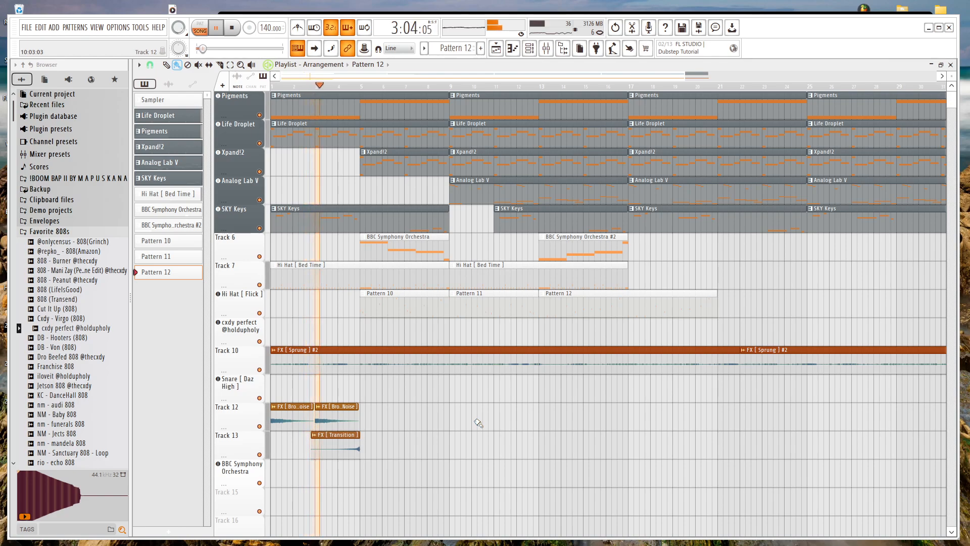
pyautogui.moveTo(598, 275); pyautogui.dragTo(823, 277)
pyautogui.rightClick(823, 277)
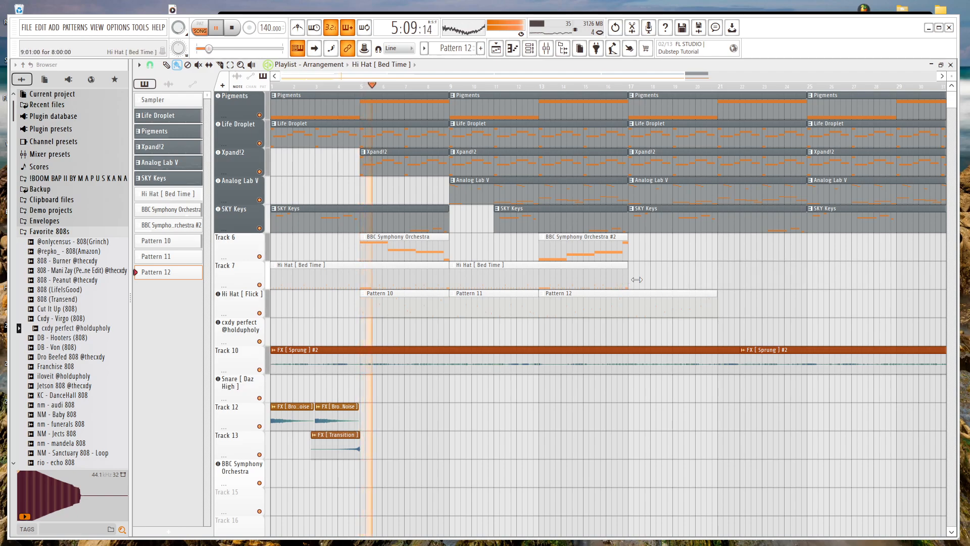
pyautogui.moveTo(637, 279); pyautogui.dragTo(632, 278)
pyautogui.moveTo(659, 310)
pyautogui.mouseDown()
pyautogui.moveTo(704, 309)
pyautogui.moveTo(669, 314)
pyautogui.moveTo(651, 304)
pyautogui.mouseUp()
pyautogui.doubleClick(651, 304)
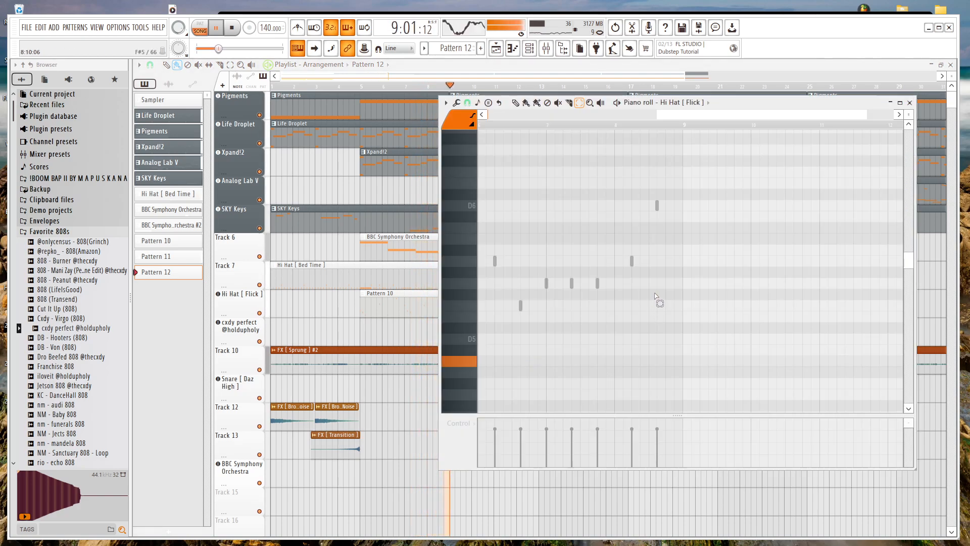
pyautogui.click(355, 331)
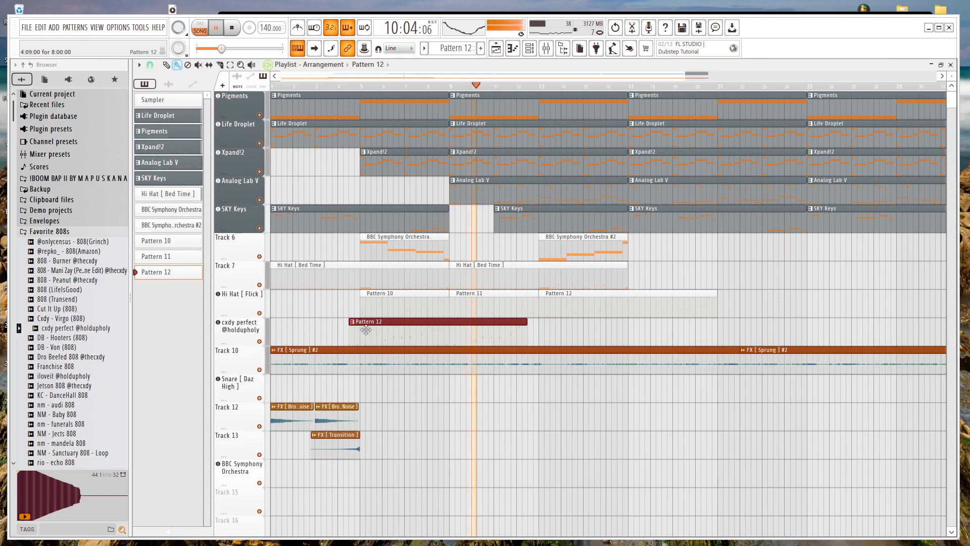
pyautogui.rightClick(461, 344)
pyautogui.hotkey('ctrl', 'z')
pyautogui.hotkey('ctrl', 'z')
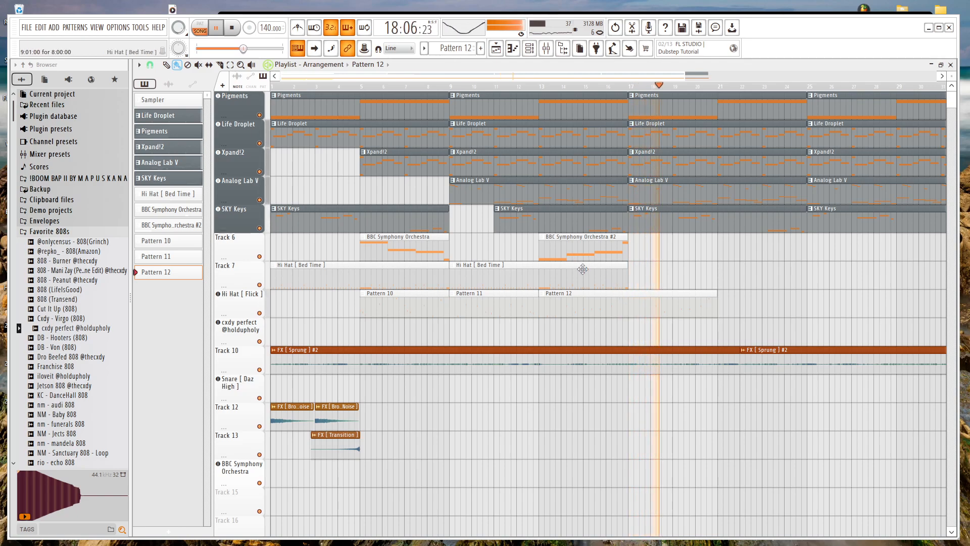
# Duplicate the Hi Hat [ Bed Time ] and Pattern 10 clips to bar 21 of the arrangement, and stop playback.
pyautogui.moveTo(605, 268); pyautogui.dragTo(810, 263)
pyautogui.keyDown('ctrl'); pyautogui.rightClick(794, 266); pyautogui.keyUp('ctrl')
pyautogui.rightClick(748, 283)
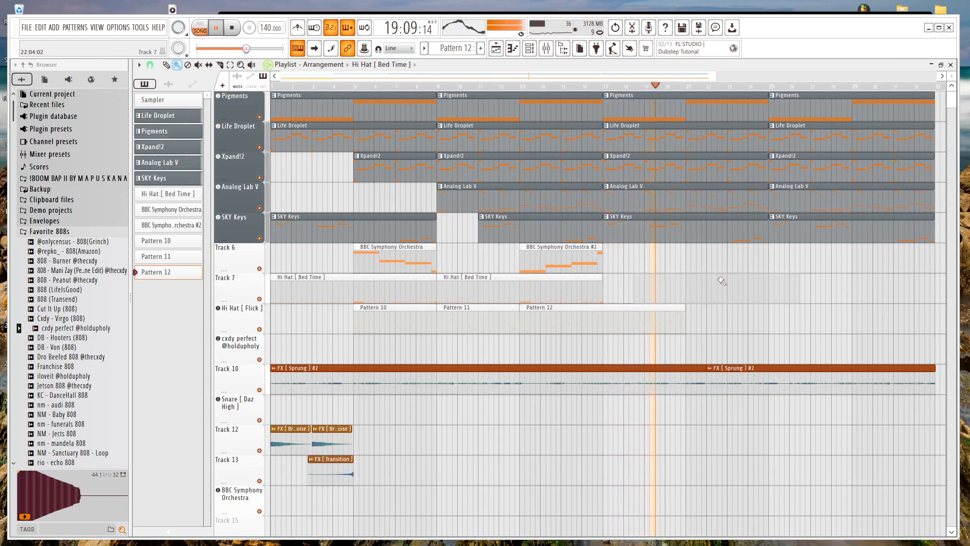
pyautogui.rightClick(493, 290)
pyautogui.moveTo(493, 290); pyautogui.dragTo(741, 297)
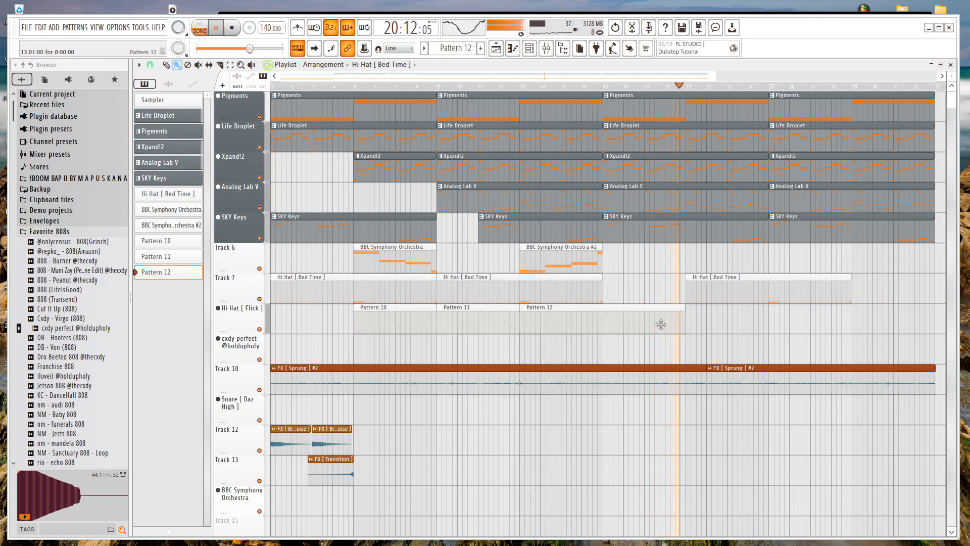
pyautogui.moveTo(386, 320); pyautogui.dragTo(733, 319)
pyautogui.press('space')
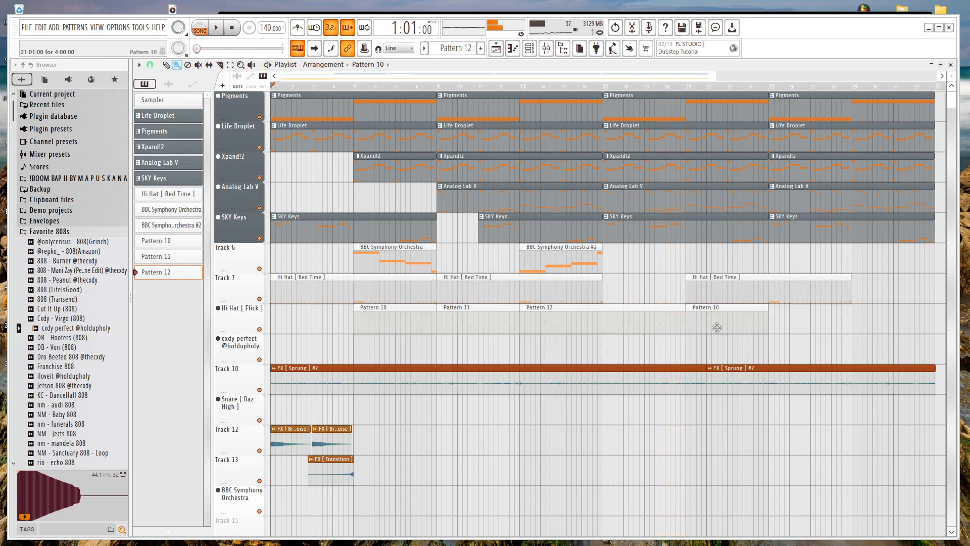
# Try the BBC Symphony Orchestra clip at bar 21, replace it with a copy of BBC Symphony Orchestra #2, and play the arrangement.
pyautogui.moveTo(361, 254); pyautogui.dragTo(706, 246)
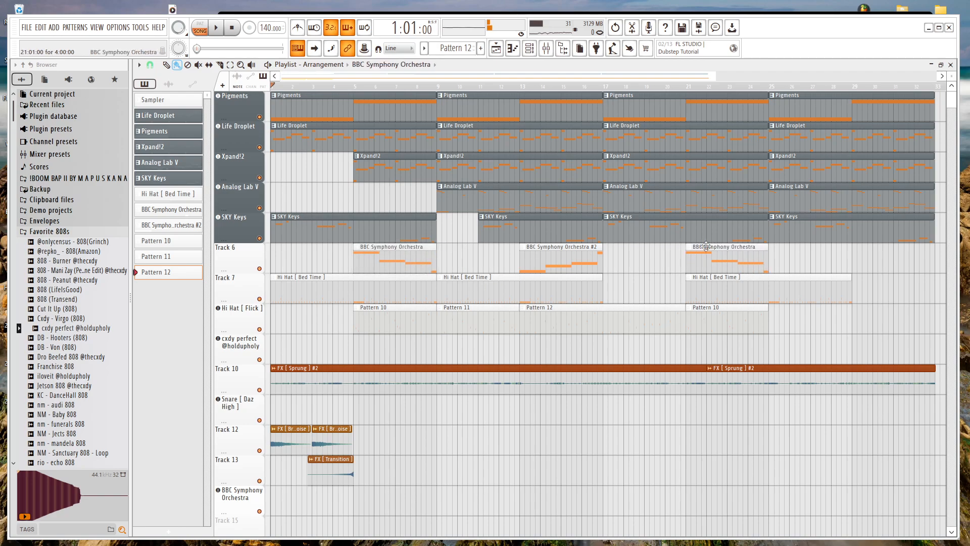
pyautogui.rightClick(708, 258)
pyautogui.moveTo(565, 264); pyautogui.dragTo(738, 272)
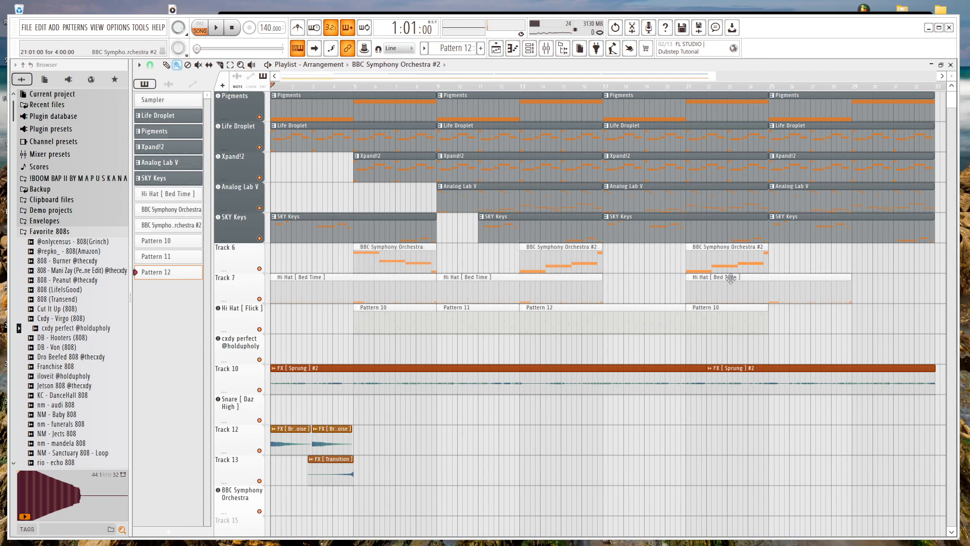
pyautogui.press('space')
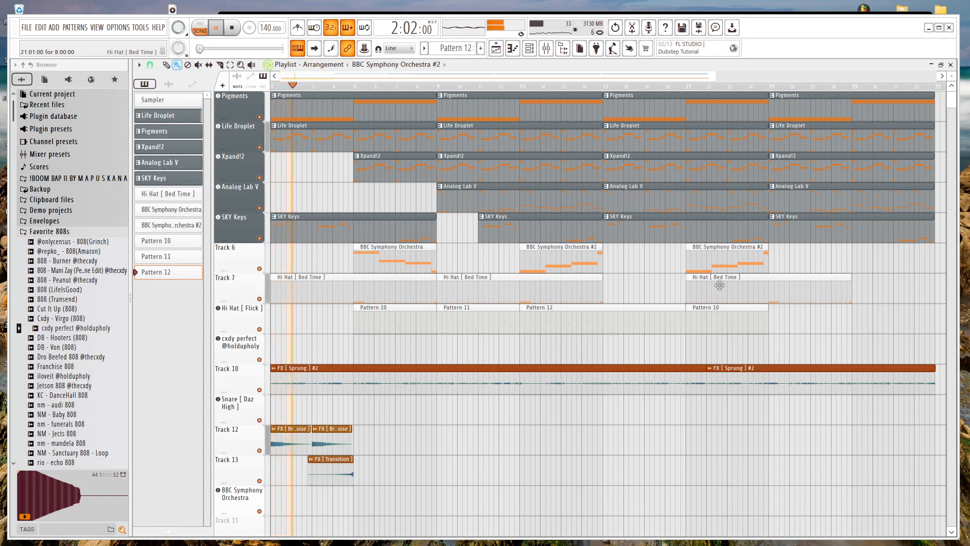
# Extend Pattern 10 to bar 13, and place Pattern 11 at bar 13 and Pattern 12 at bar 17 on the Hi Hat [ Flick ] track.
pyautogui.moveTo(472, 325); pyautogui.dragTo(578, 348)
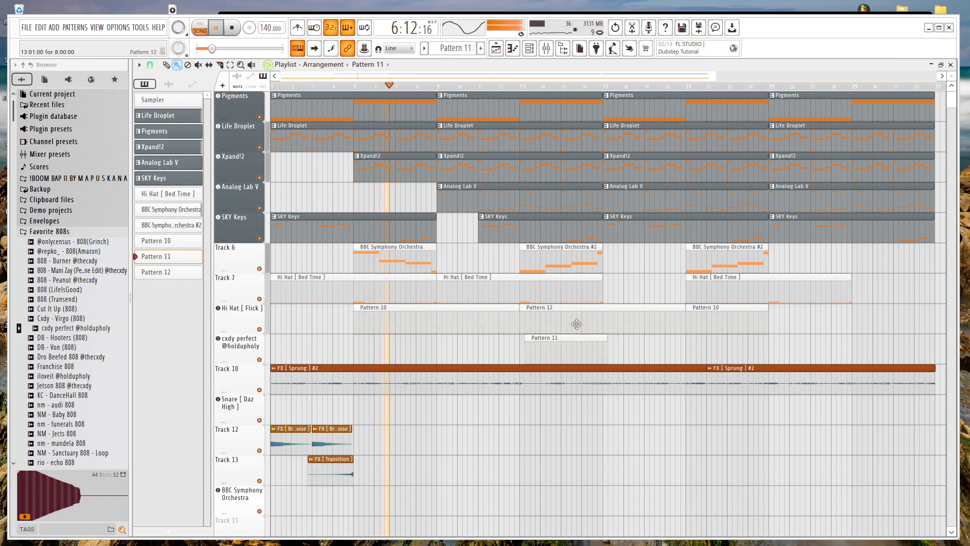
pyautogui.moveTo(577, 325); pyautogui.dragTo(775, 325)
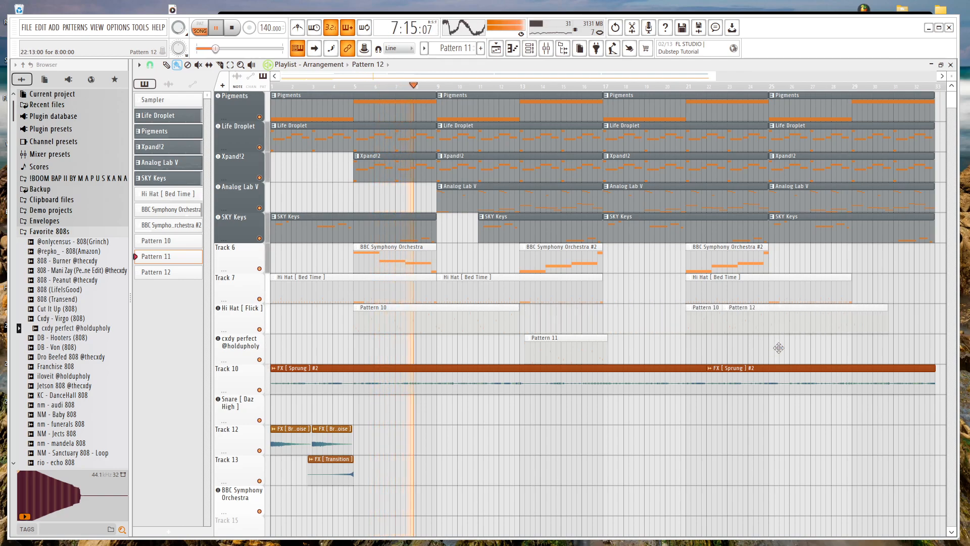
pyautogui.moveTo(581, 350); pyautogui.dragTo(599, 325)
pyautogui.moveTo(721, 329); pyautogui.dragTo(653, 306)
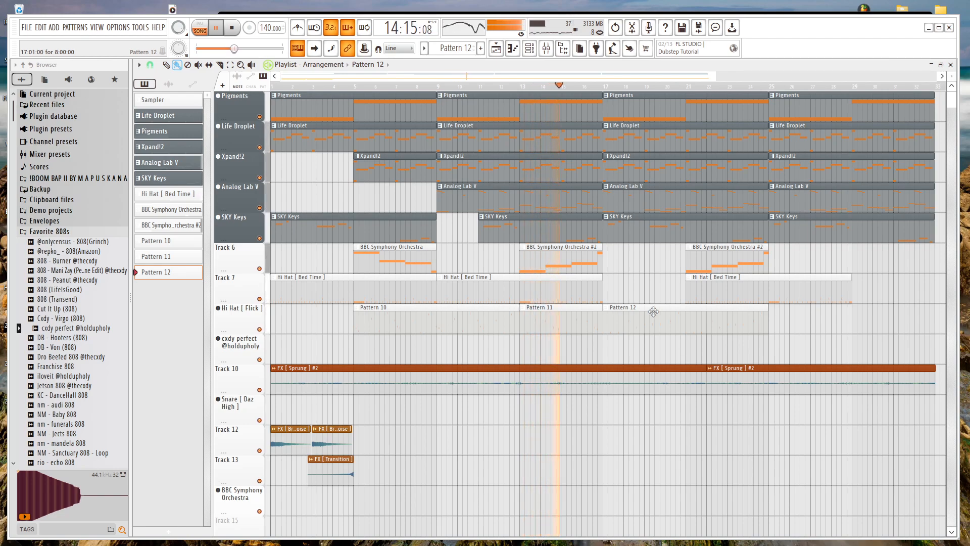
# Put an eight-bar copy of Pattern 10 at bar 13, with Pattern 11 at bar 21 and Pattern 12 just after bar 25.
pyautogui.hotkey('ctrl', 'z')
pyautogui.press('space')
pyautogui.moveTo(546, 322); pyautogui.dragTo(640, 356)
pyautogui.moveTo(442, 326); pyautogui.dragTo(613, 324)
pyautogui.moveTo(701, 328); pyautogui.dragTo(789, 329)
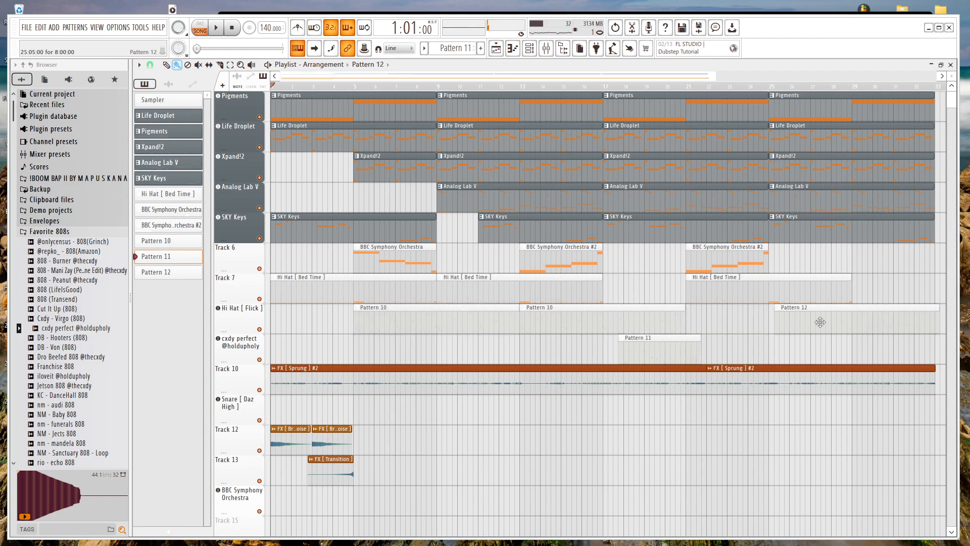
pyautogui.moveTo(643, 350); pyautogui.dragTo(731, 320)
pyautogui.click(717, 315)
pyautogui.press('space')
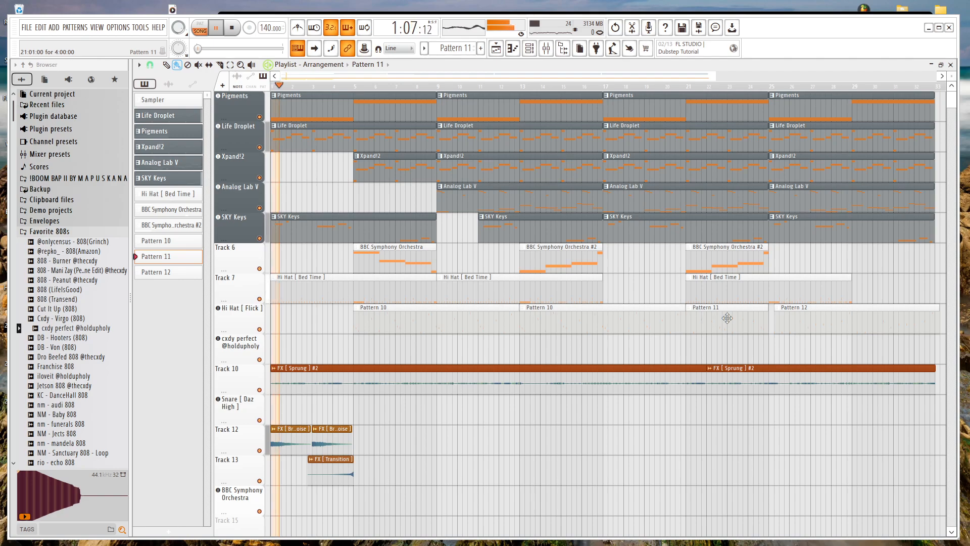
# Shift the Pattern 12 clip to bar 26, and shorten the Pattern 11 clip at bar 21 to three bars.
pyautogui.scroll(-1, 657, 321)
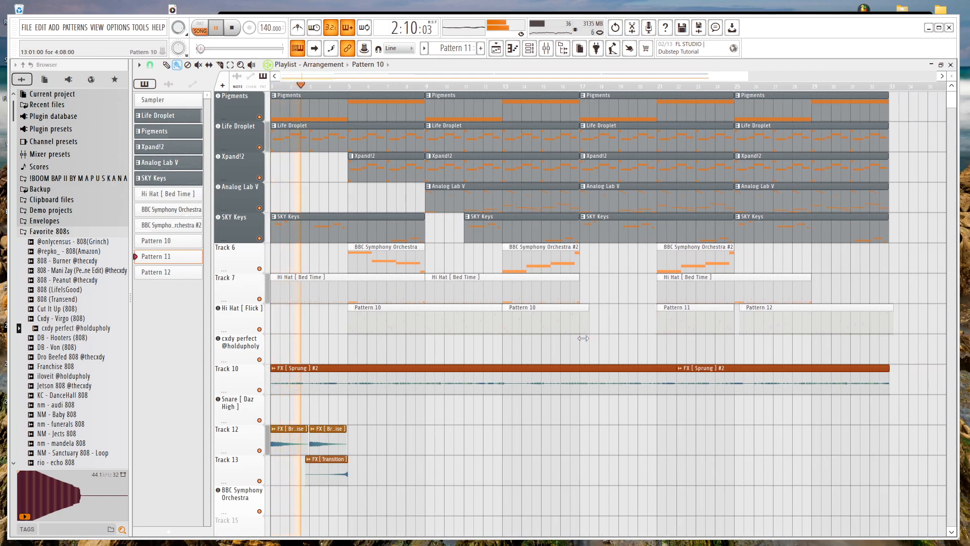
pyautogui.moveTo(775, 325); pyautogui.dragTo(795, 326)
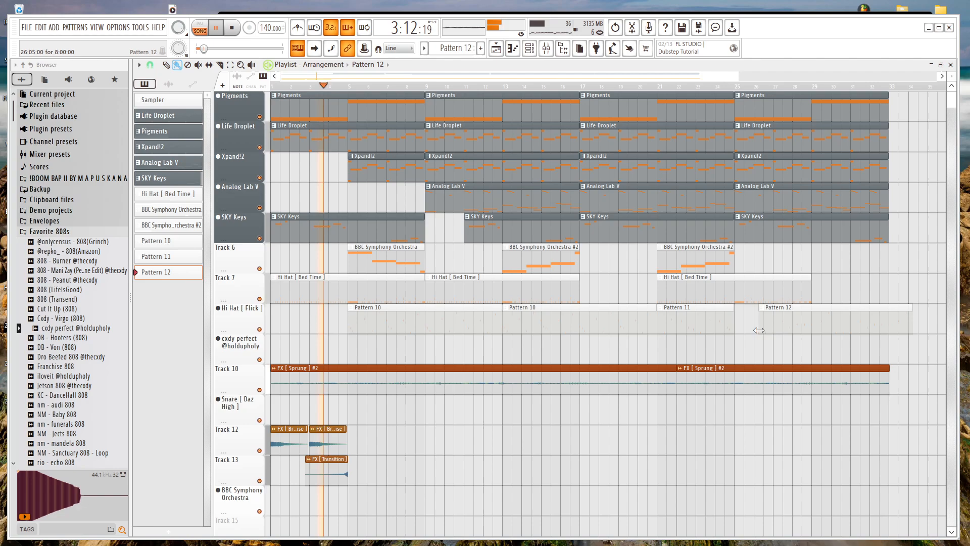
pyautogui.moveTo(667, 331); pyautogui.dragTo(677, 362)
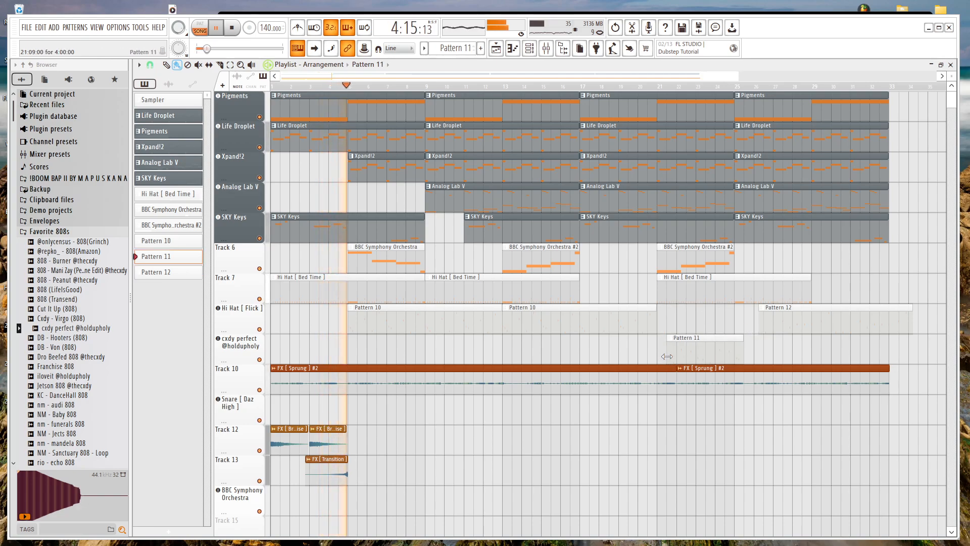
pyautogui.moveTo(742, 355); pyautogui.dragTo(679, 327)
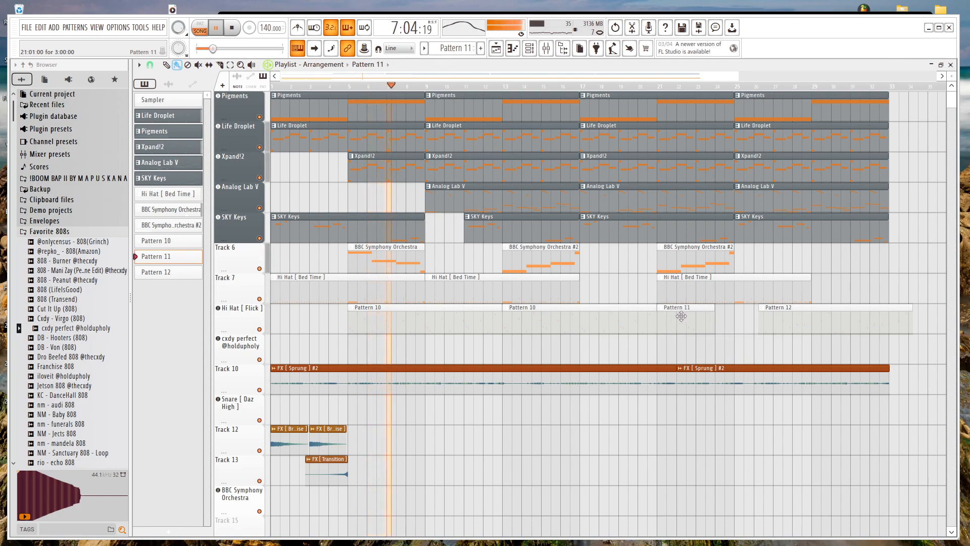
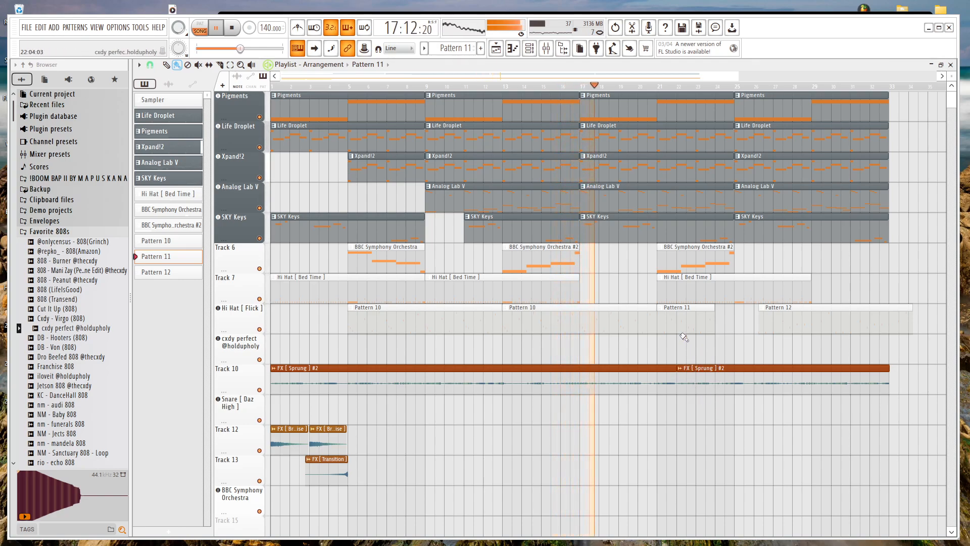
# Delete the Pattern 11 clip at bar 21 and move the Pattern 12 clip into its place.
pyautogui.moveTo(687, 324); pyautogui.dragTo(599, 352)
pyautogui.rightClick(599, 353)
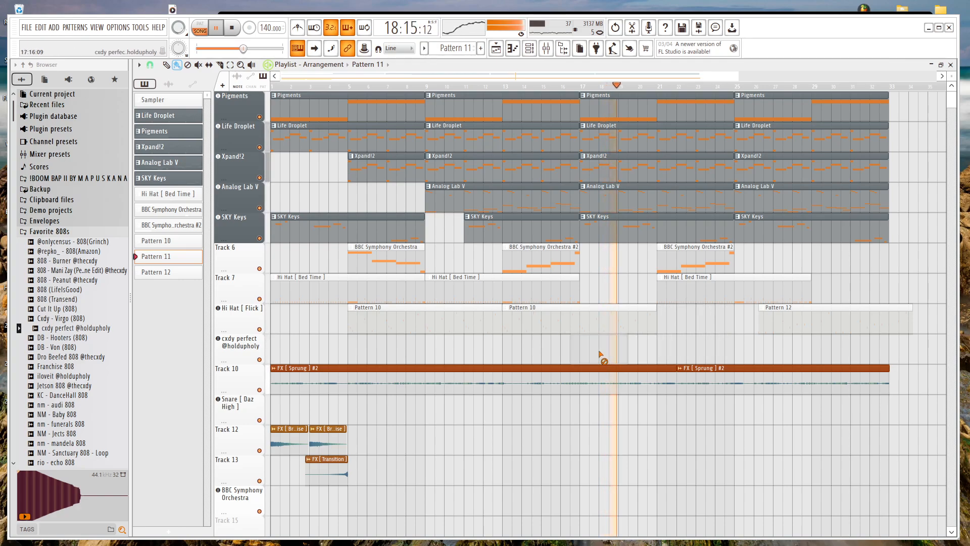
pyautogui.moveTo(839, 314); pyautogui.dragTo(741, 309)
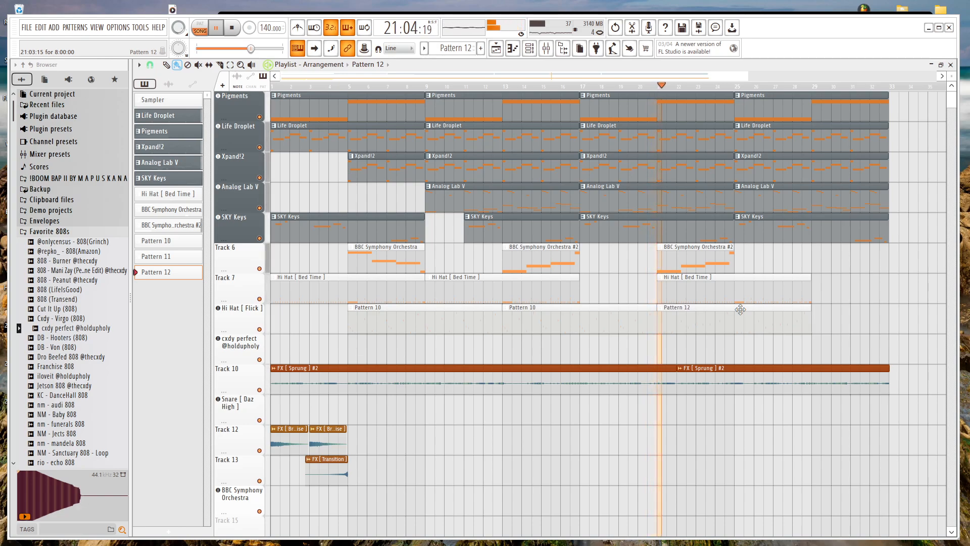
# Stop playback, try trimming the start of the Pattern 12 clip at bar 21, and restore the clip.
pyautogui.press('space')
pyautogui.scroll(3, 691, 353)
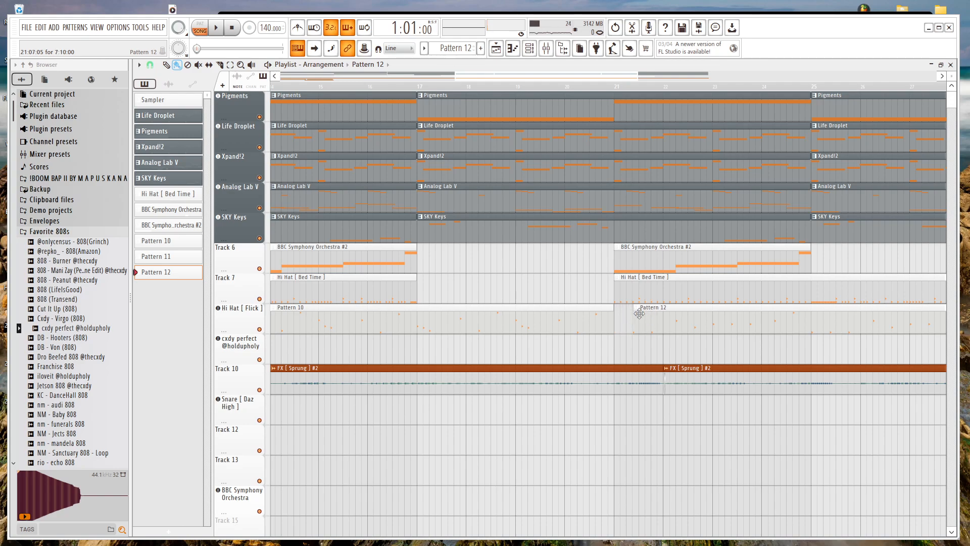
pyautogui.scroll(2, 662, 313)
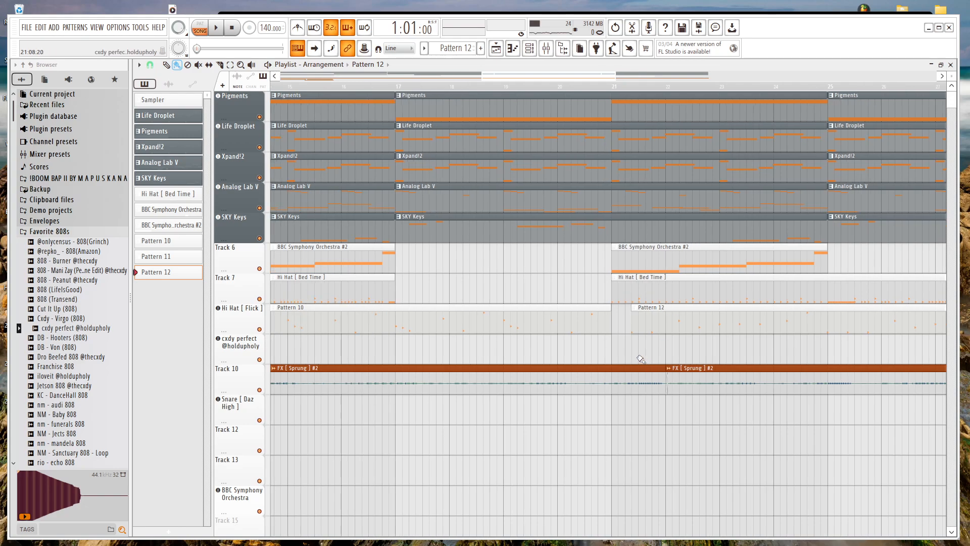
pyautogui.hotkey('ctrl', 'z')
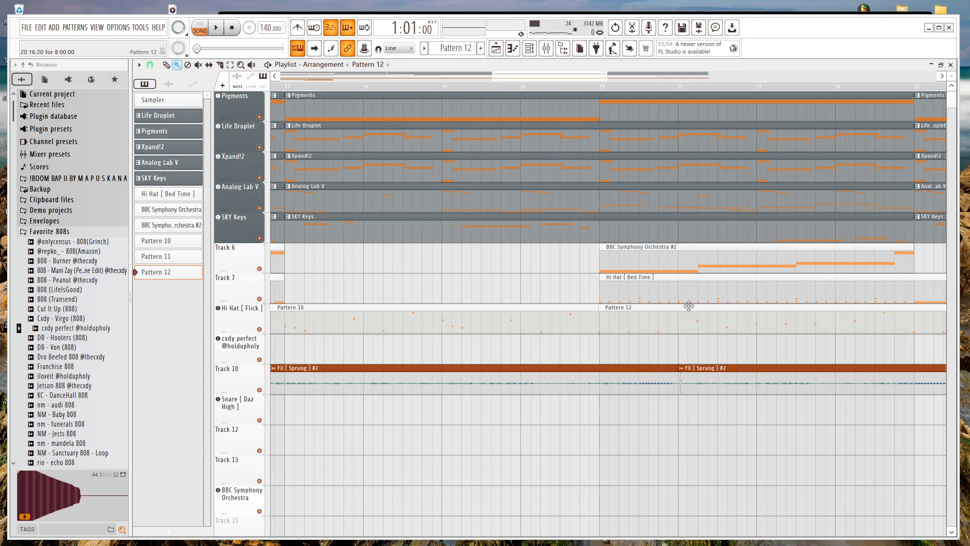
pyautogui.scroll(2, 689, 305)
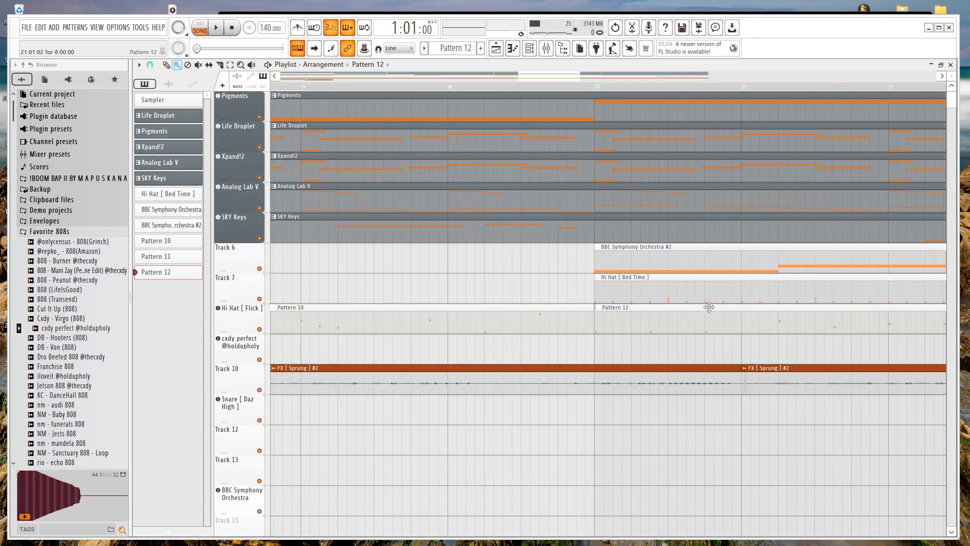
pyautogui.scroll(2, 593, 343)
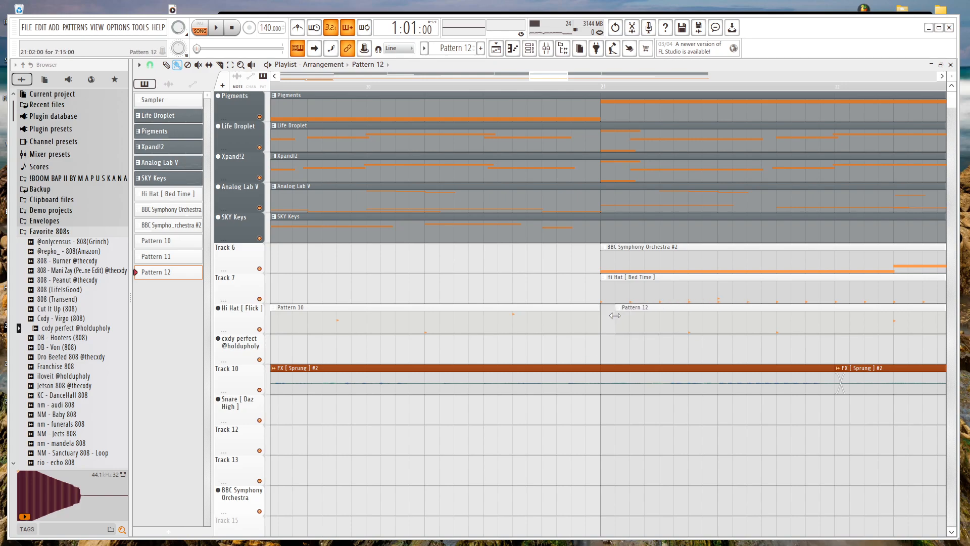
pyautogui.scroll(-2, 404, 323)
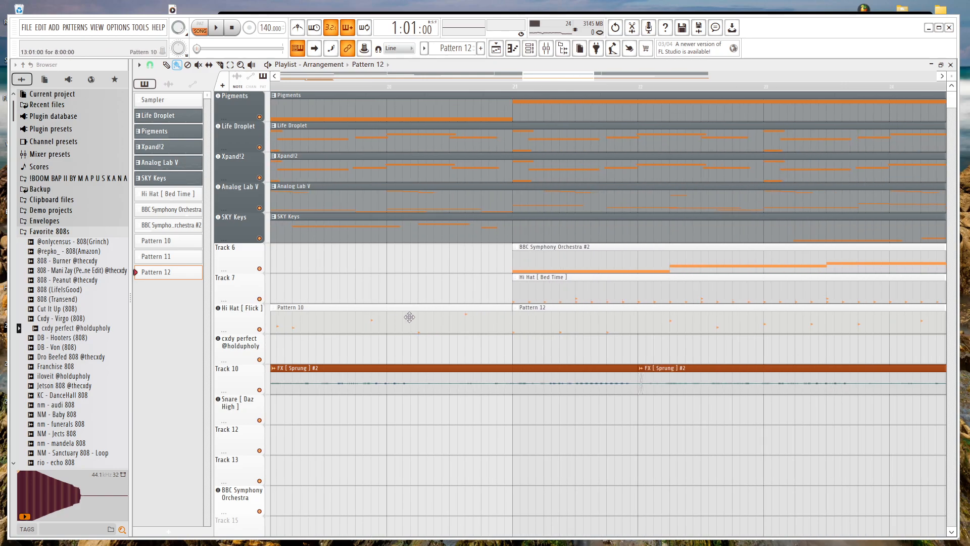
pyautogui.scroll(-5, 410, 317)
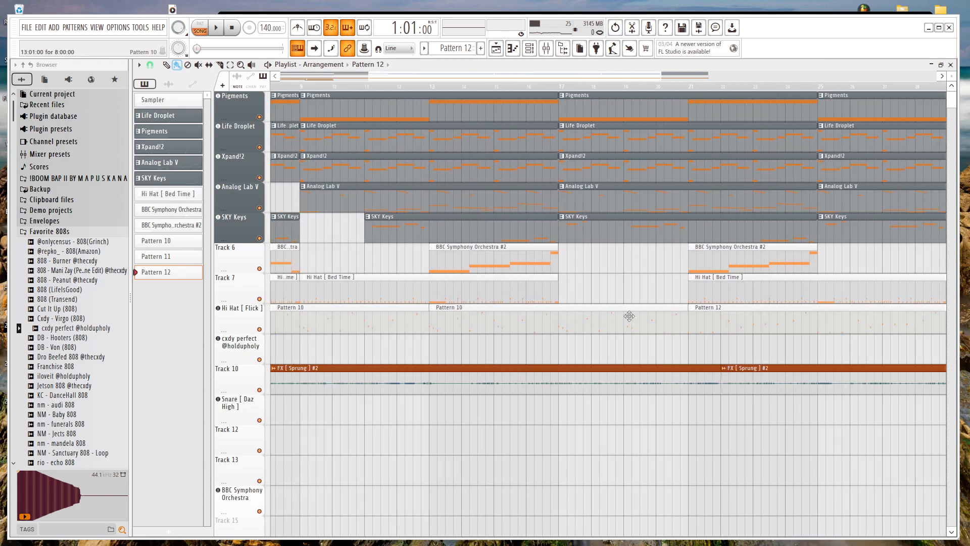
# Shorten the second Pattern 10 clip to end at bar 17, and place Pattern 11 in the gap before Pattern 12.
pyautogui.scroll(-1, 629, 316)
pyautogui.moveTo(169, 256); pyautogui.dragTo(718, 337)
pyautogui.moveTo(782, 342); pyautogui.dragTo(740, 343)
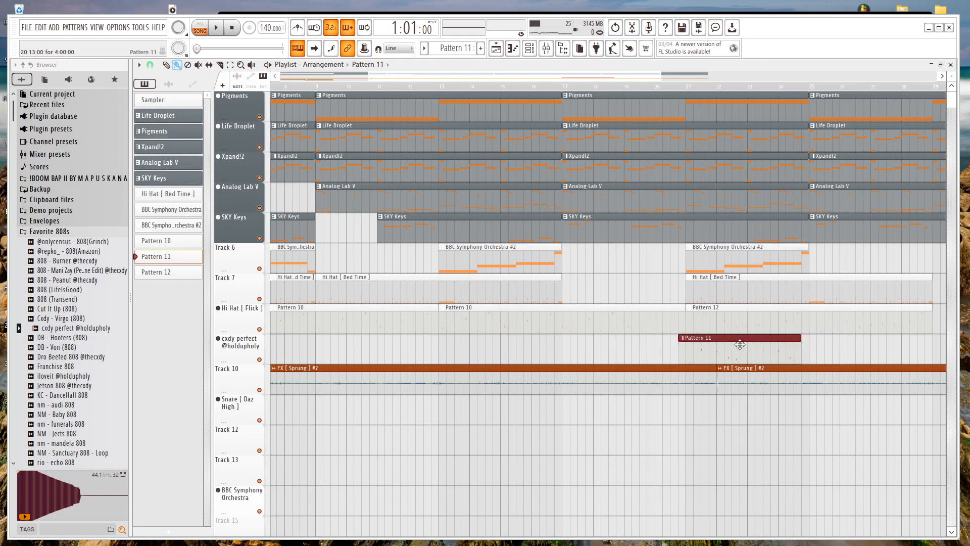
pyautogui.scroll(-2, 744, 347)
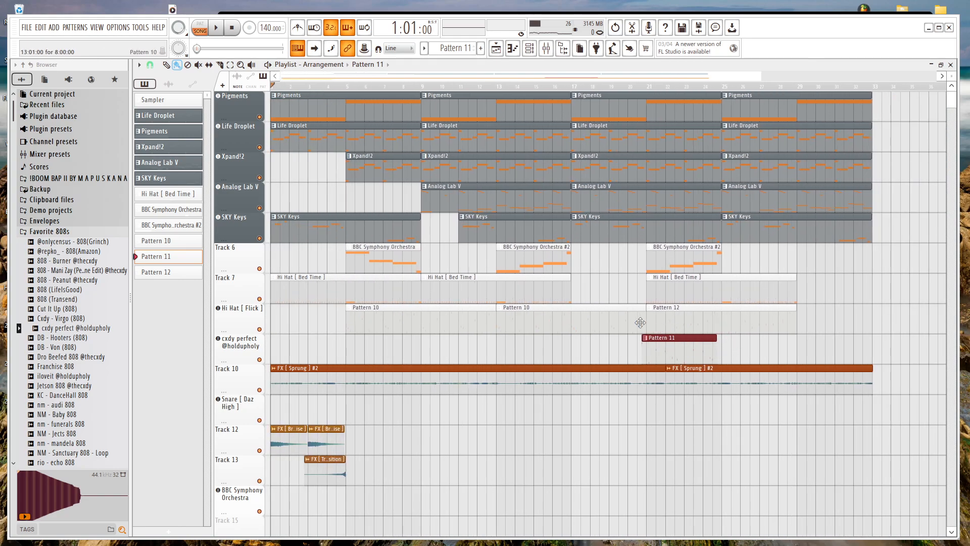
pyautogui.moveTo(642, 322); pyautogui.dragTo(576, 339)
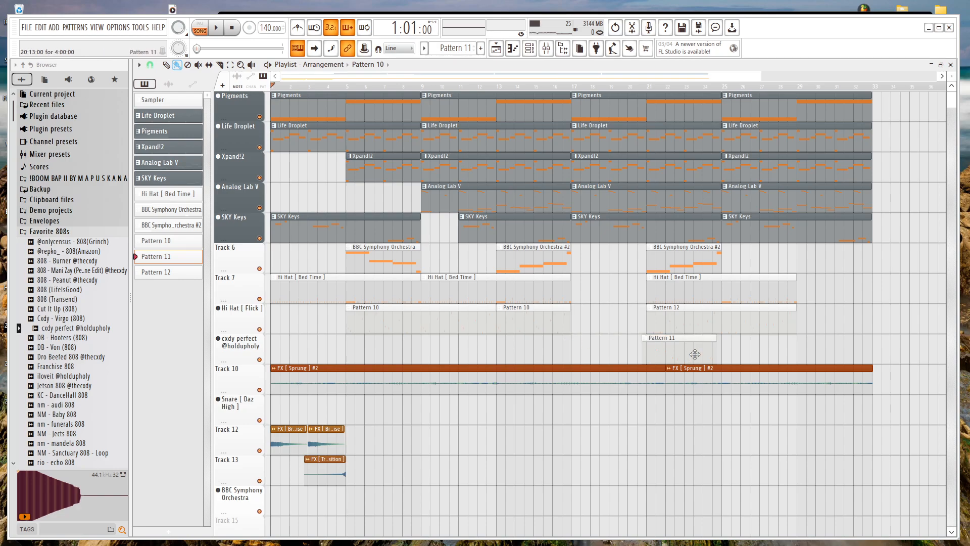
pyautogui.moveTo(695, 355); pyautogui.dragTo(610, 304)
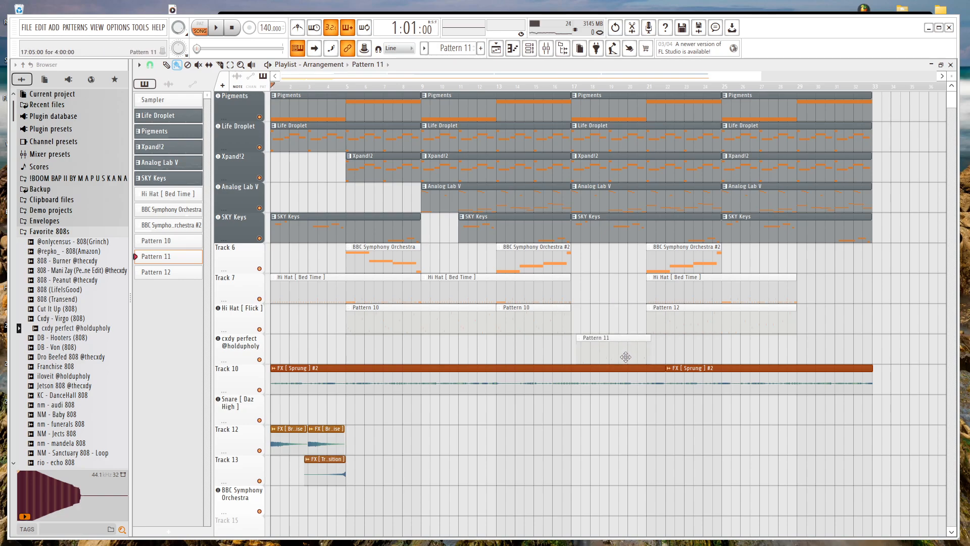
pyautogui.scroll(3, 603, 306)
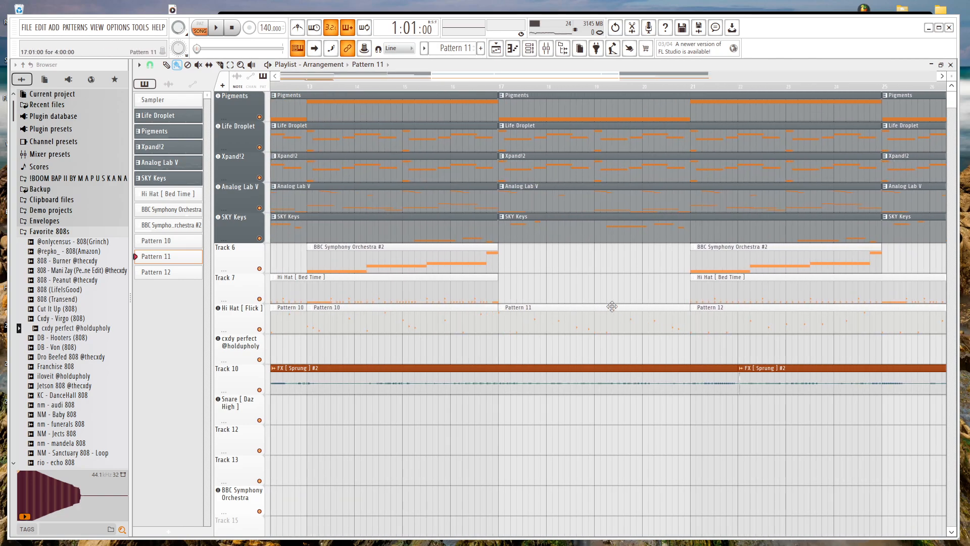
# Play the arrangement, try the last BBC Symphony Orchestra #2 clip at bar 17, and delete it.
pyautogui.press('space')
pyautogui.scroll(-3, 617, 365)
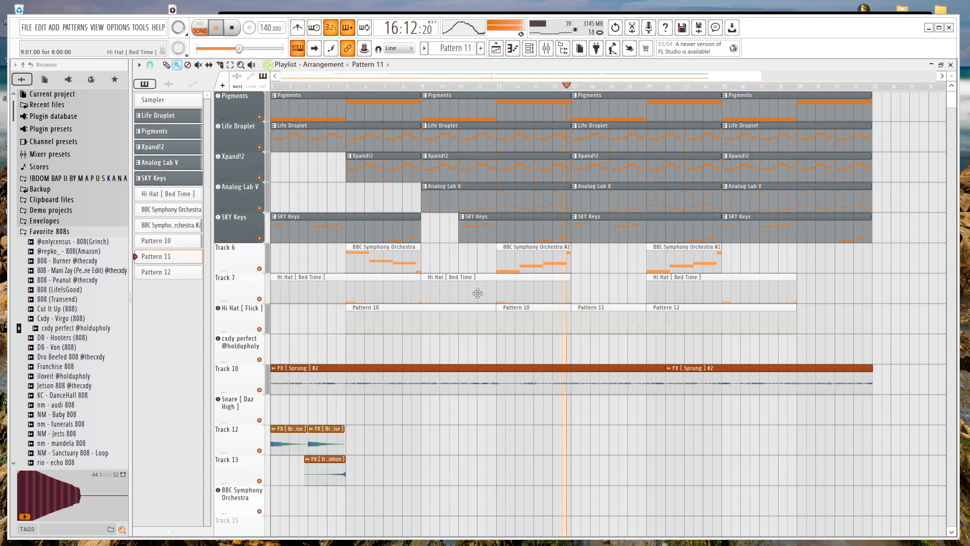
pyautogui.scroll(-2, 453, 341)
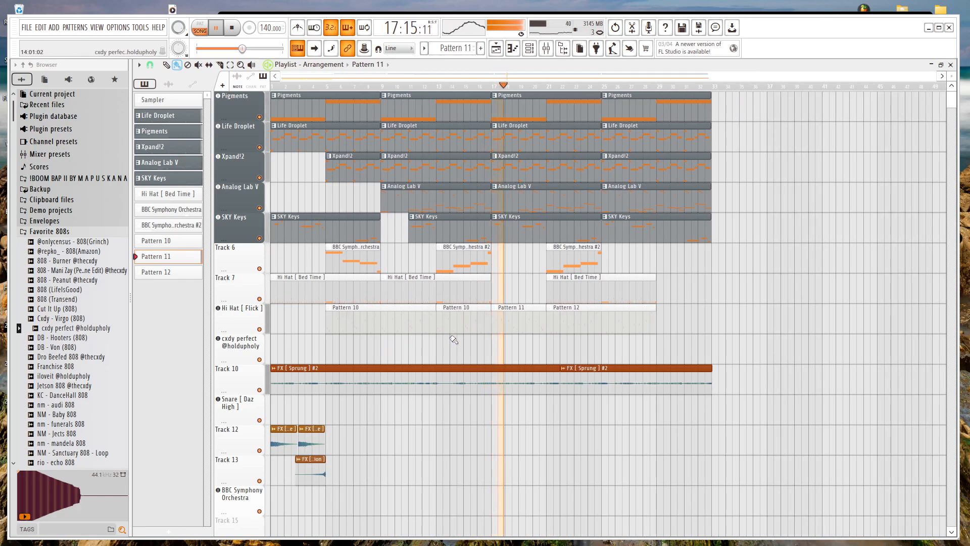
pyautogui.moveTo(568, 269); pyautogui.dragTo(515, 257)
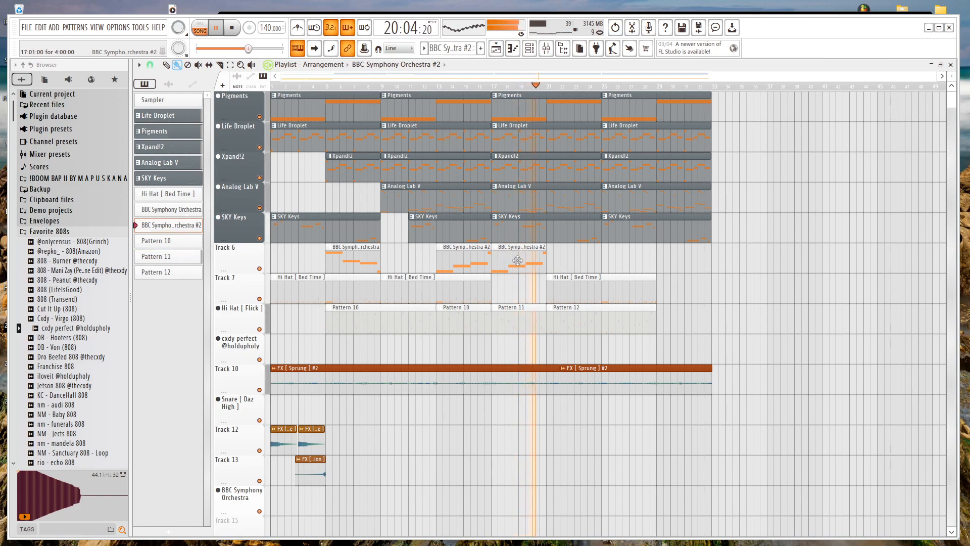
pyautogui.rightClick(518, 266)
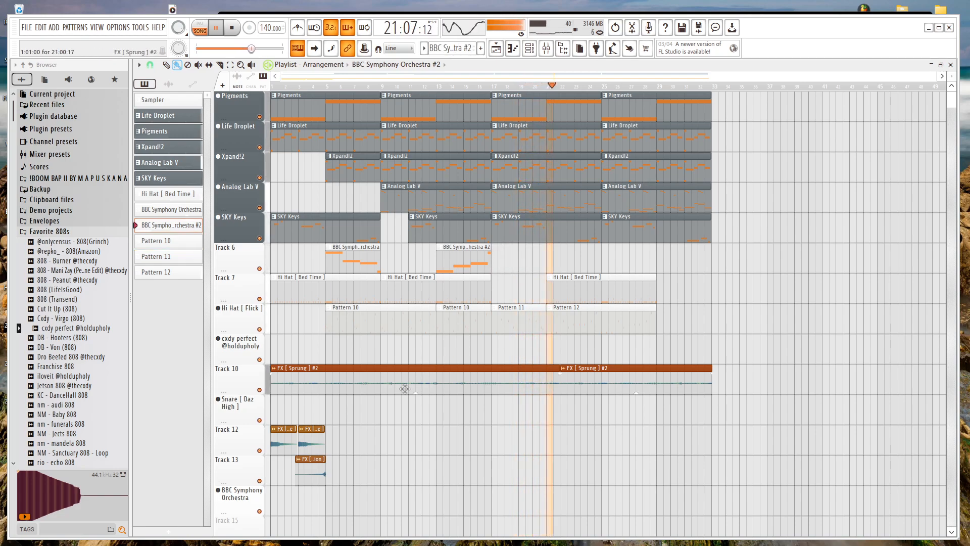
# Duplicate the FX [ Brown Noise ] and FX [ Transition ] clips so that both copies end at bar 21.
pyautogui.moveTo(318, 447); pyautogui.dragTo(532, 429)
pyautogui.scroll(3, 538, 445)
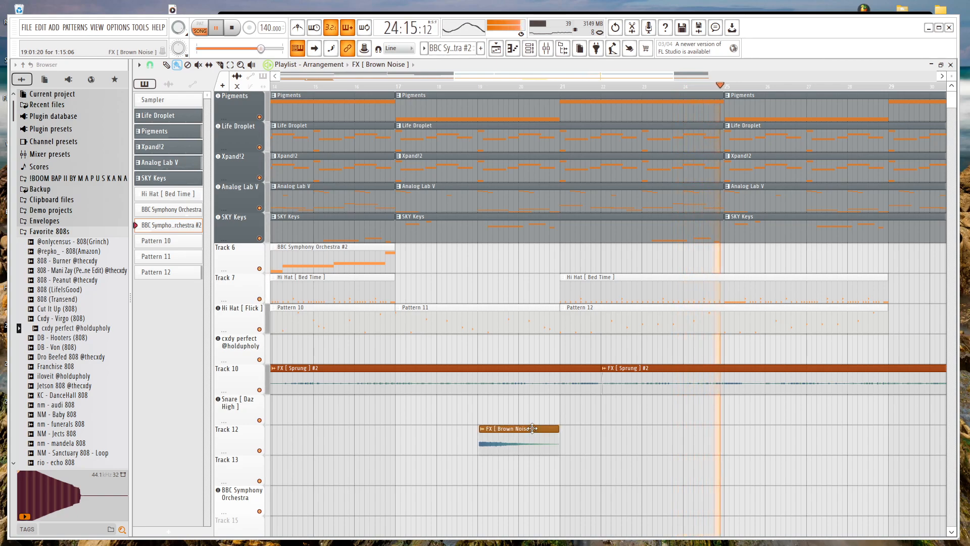
pyautogui.scroll(-2, 711, 412)
pyautogui.scroll(-3, 711, 412)
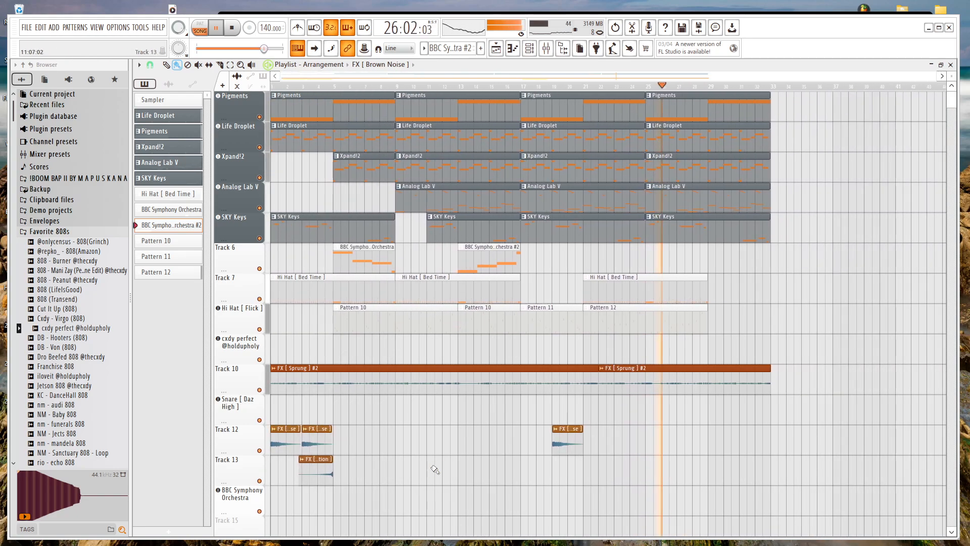
pyautogui.moveTo(318, 459); pyautogui.dragTo(540, 453)
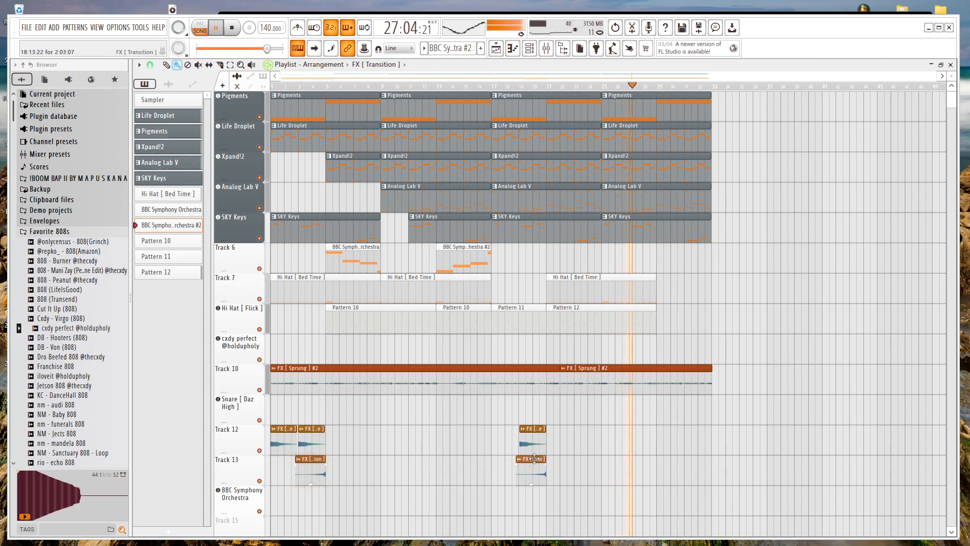
pyautogui.scroll(3, 576, 475)
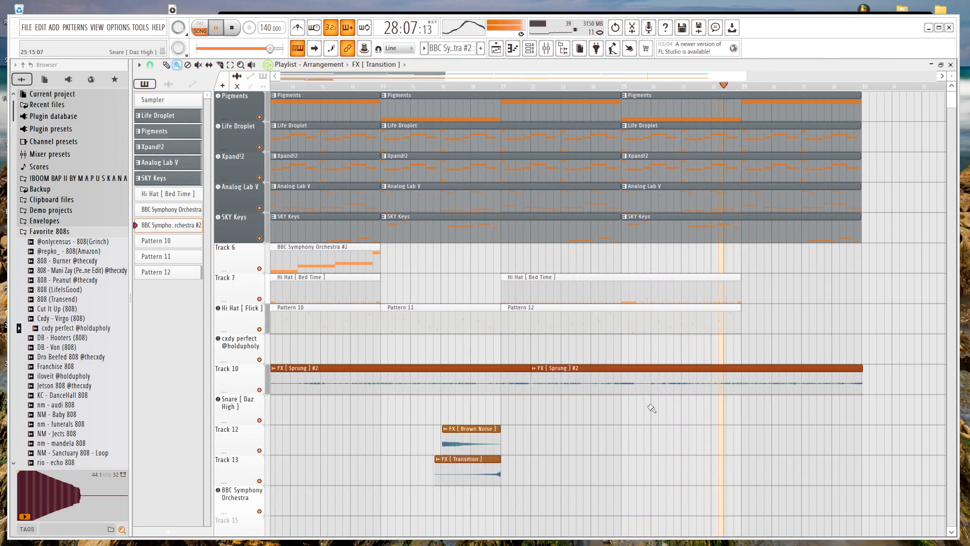
# Stop the arrangement's playback, check the recording in OBS, and return to the FL Studio playlist.
pyautogui.scroll(-3, 627, 291)
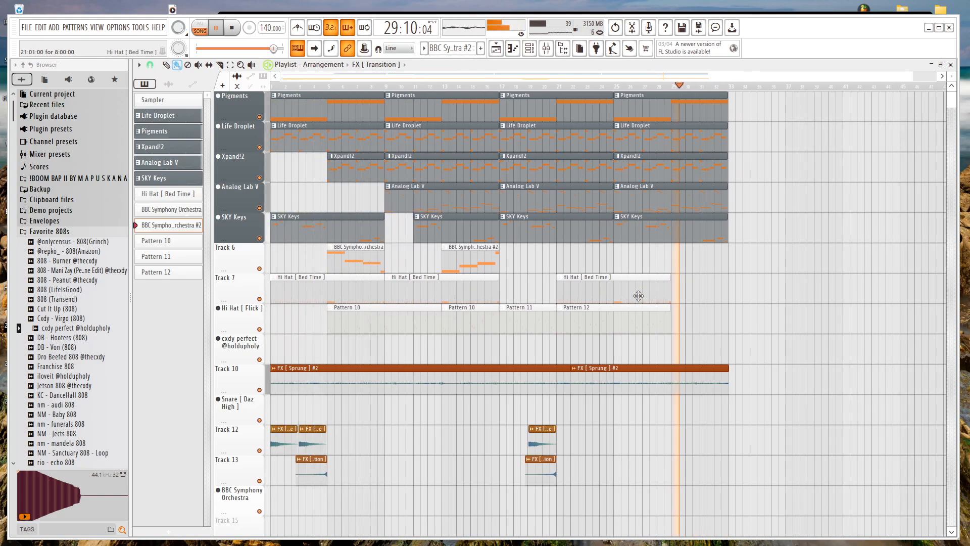
pyautogui.press('space')
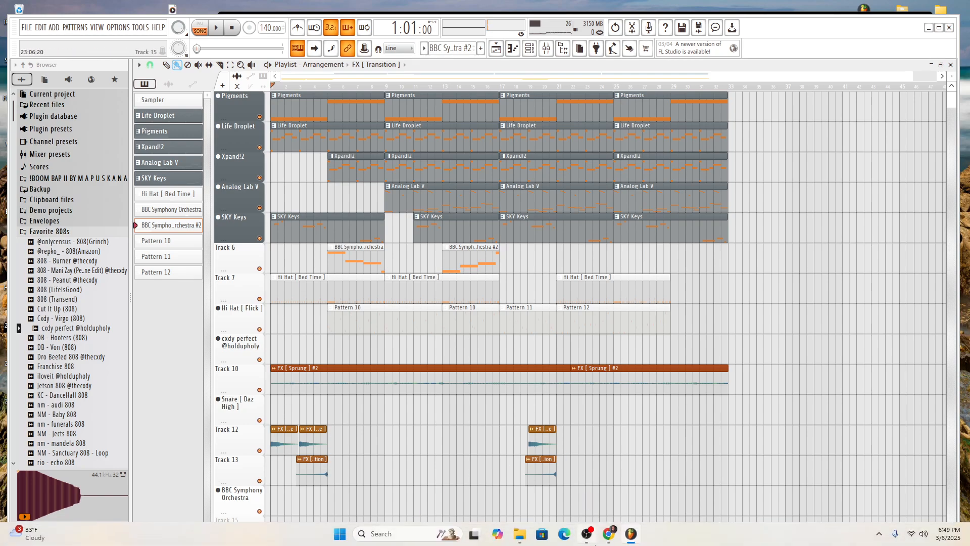
pyautogui.click(581, 535)
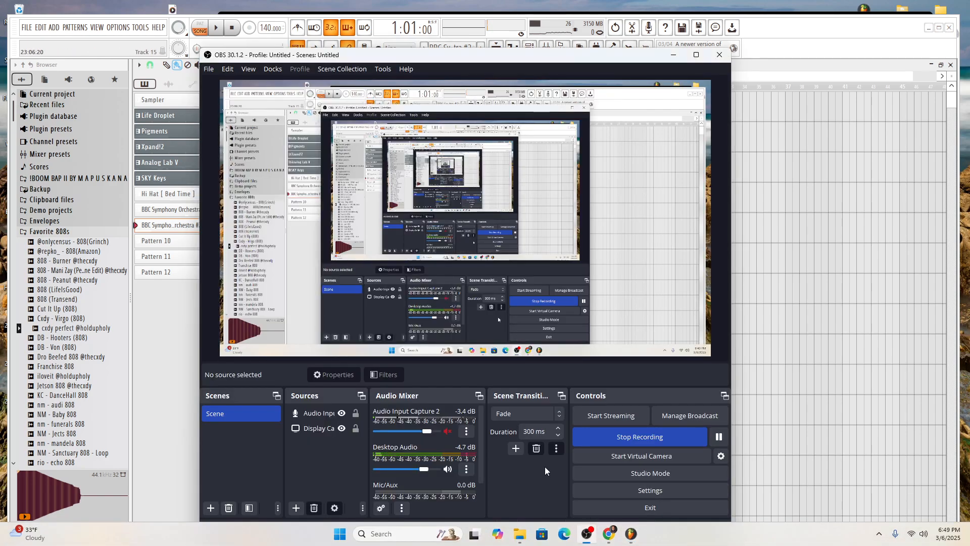
pyautogui.click(799, 79)
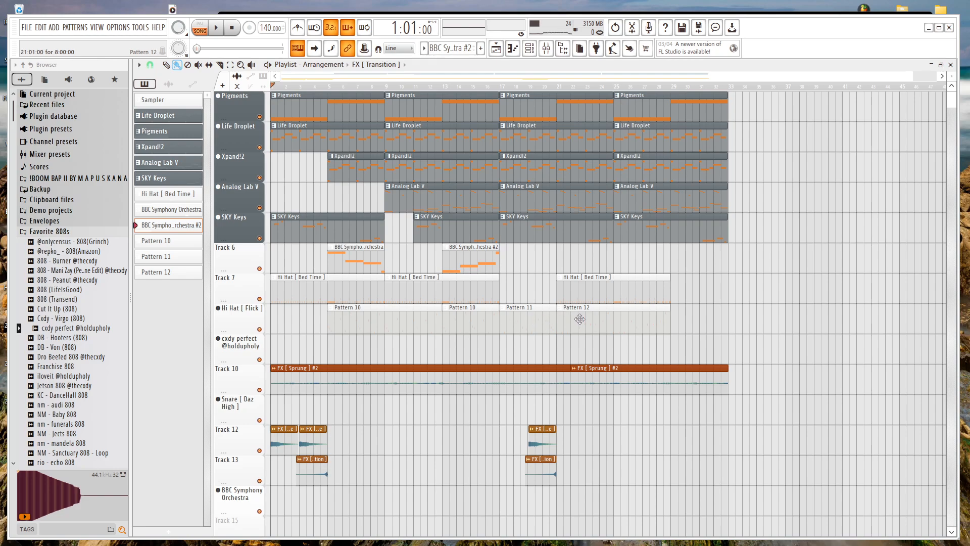
# Try the Pattern 12 clip two bars further on at bar 23, and move it back to bar 21.
pyautogui.moveTo(565, 315); pyautogui.dragTo(595, 316)
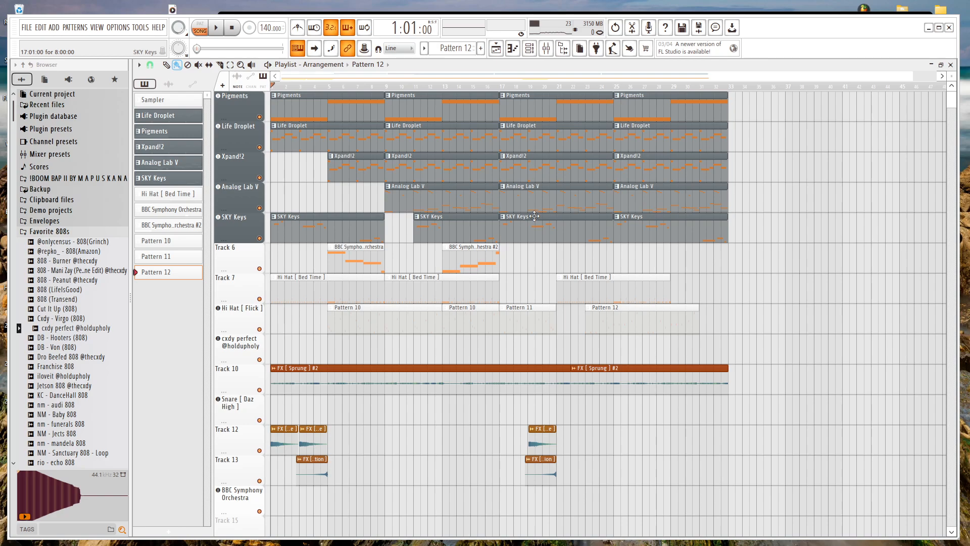
pyautogui.moveTo(621, 312); pyautogui.dragTo(592, 322)
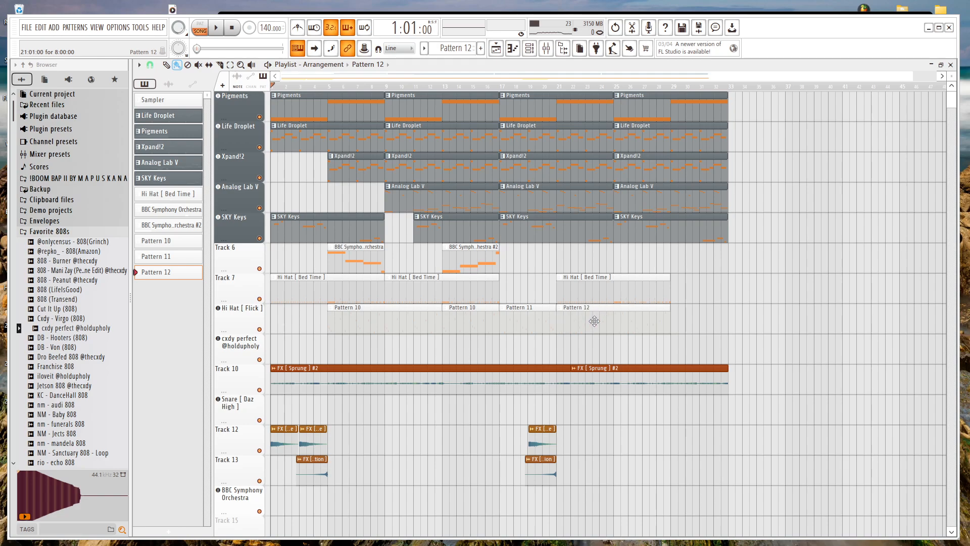